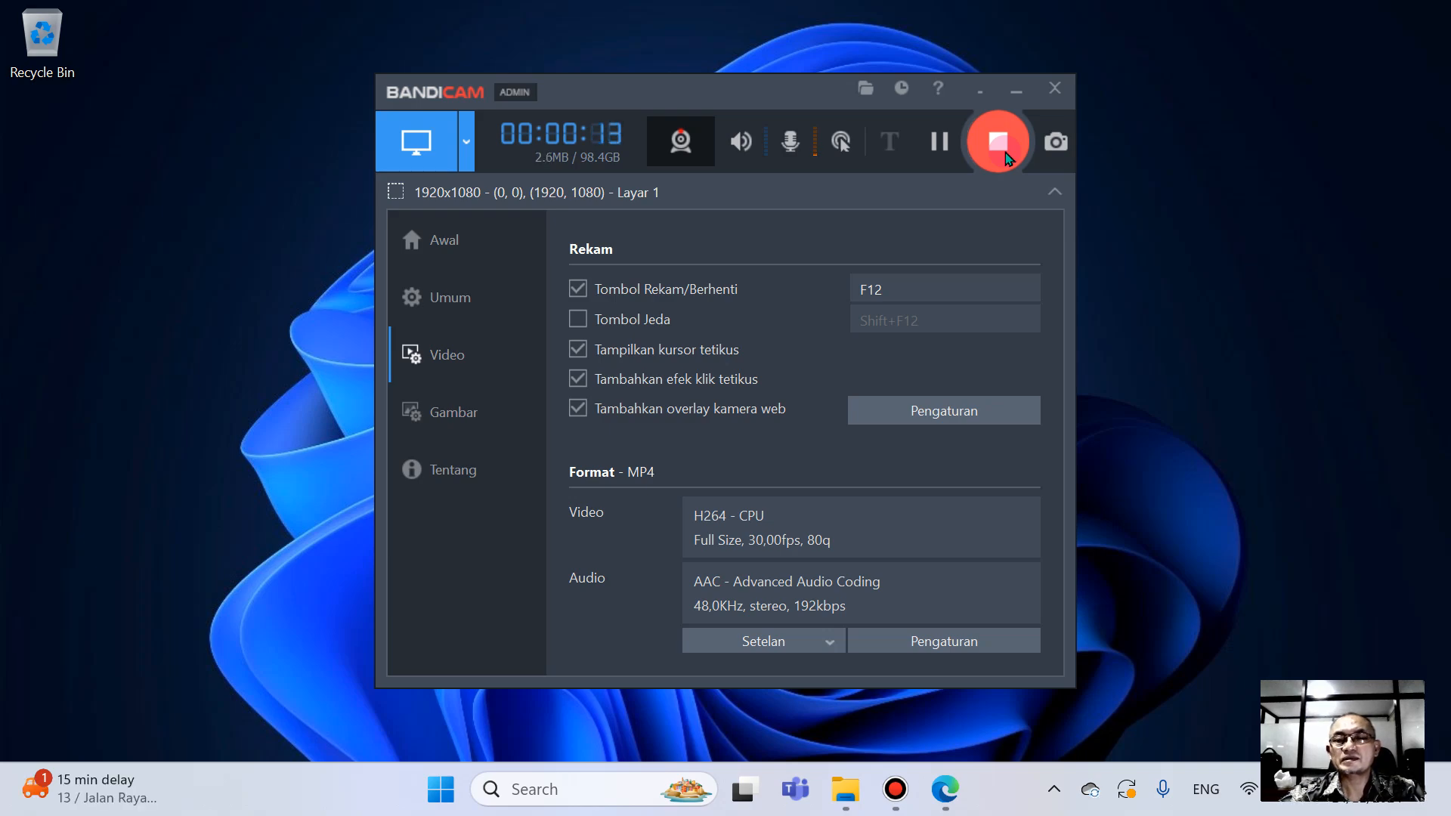
# - Launch Microsoft Visual FoxPro
pyautogui.click(1005, 157)
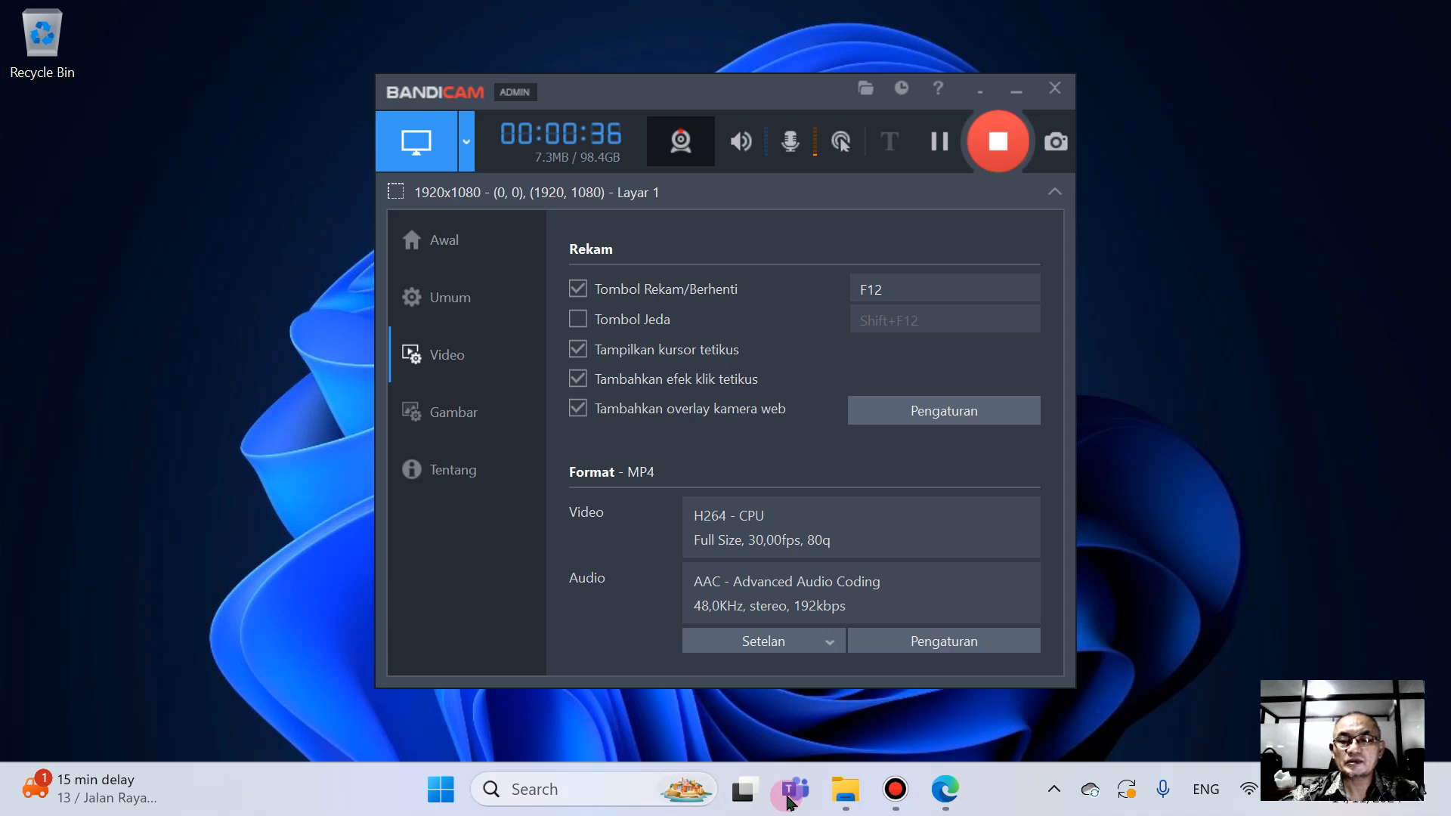
pyautogui.click(460, 795)
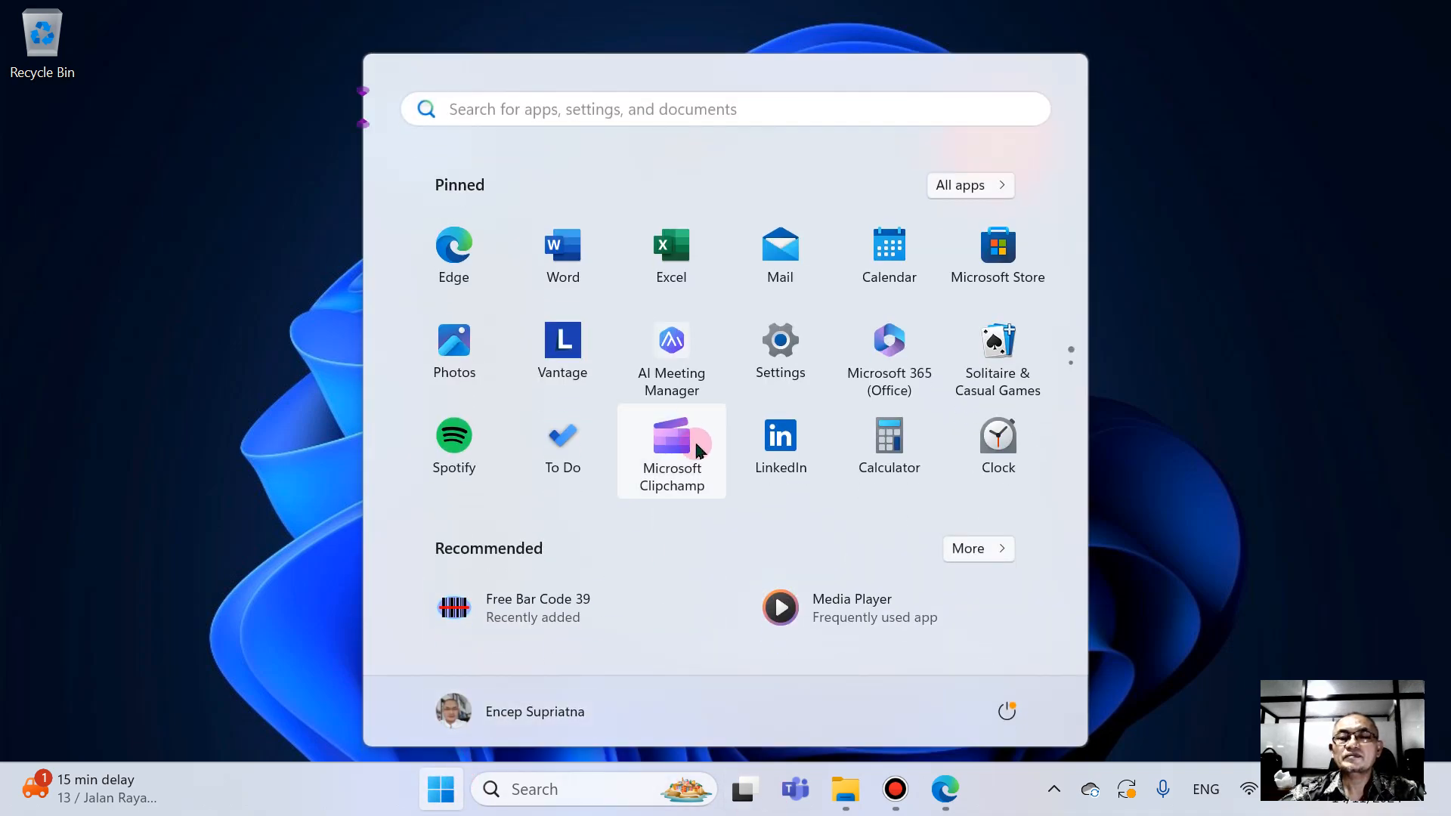
pyautogui.scroll(-1, 684, 452)
pyautogui.click(574, 365)
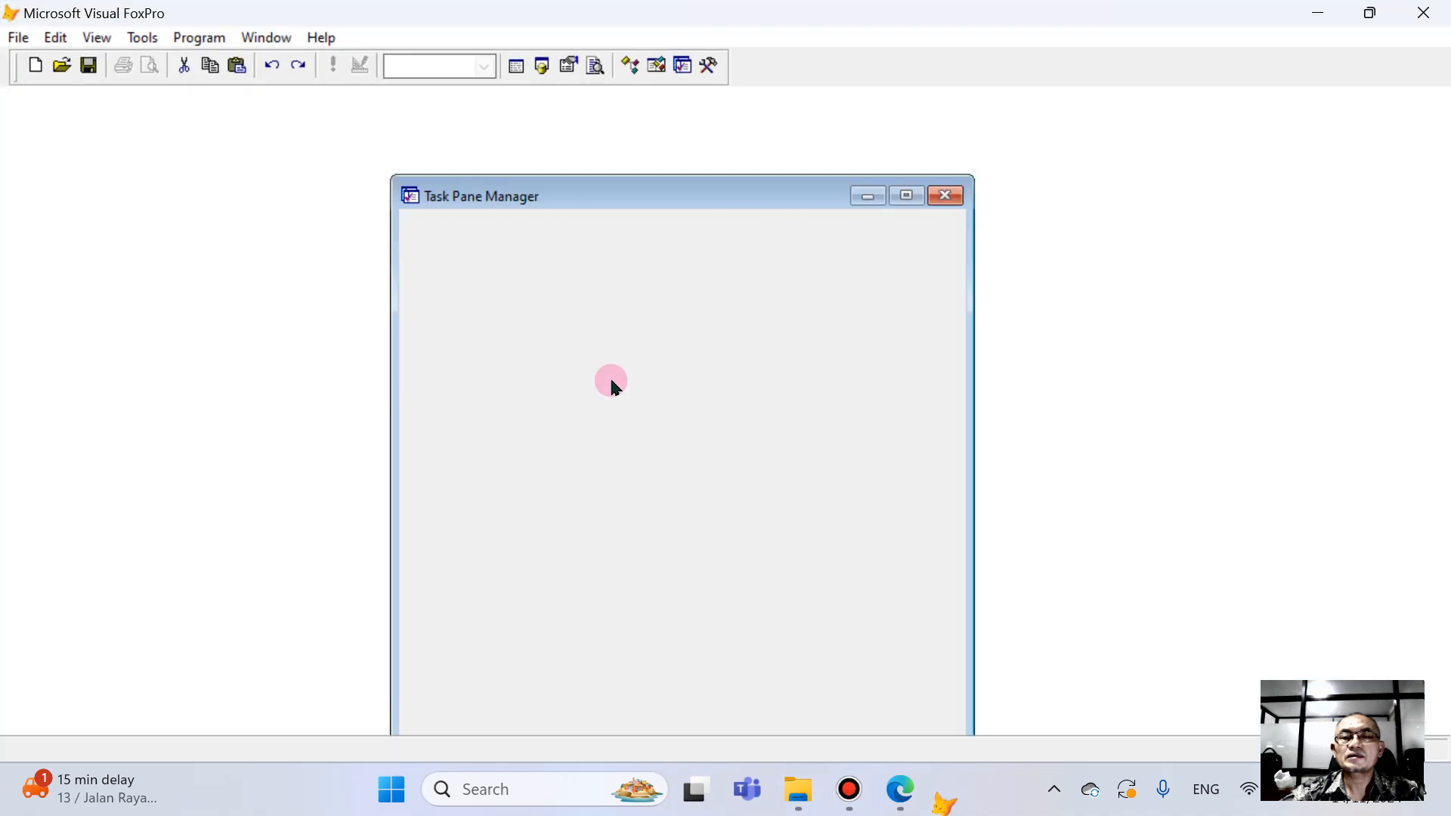
# - Close the Command window and the Ska1 Project Manager to leave an empty workspace
pyautogui.click(199, 39)
pyautogui.click(202, 85)
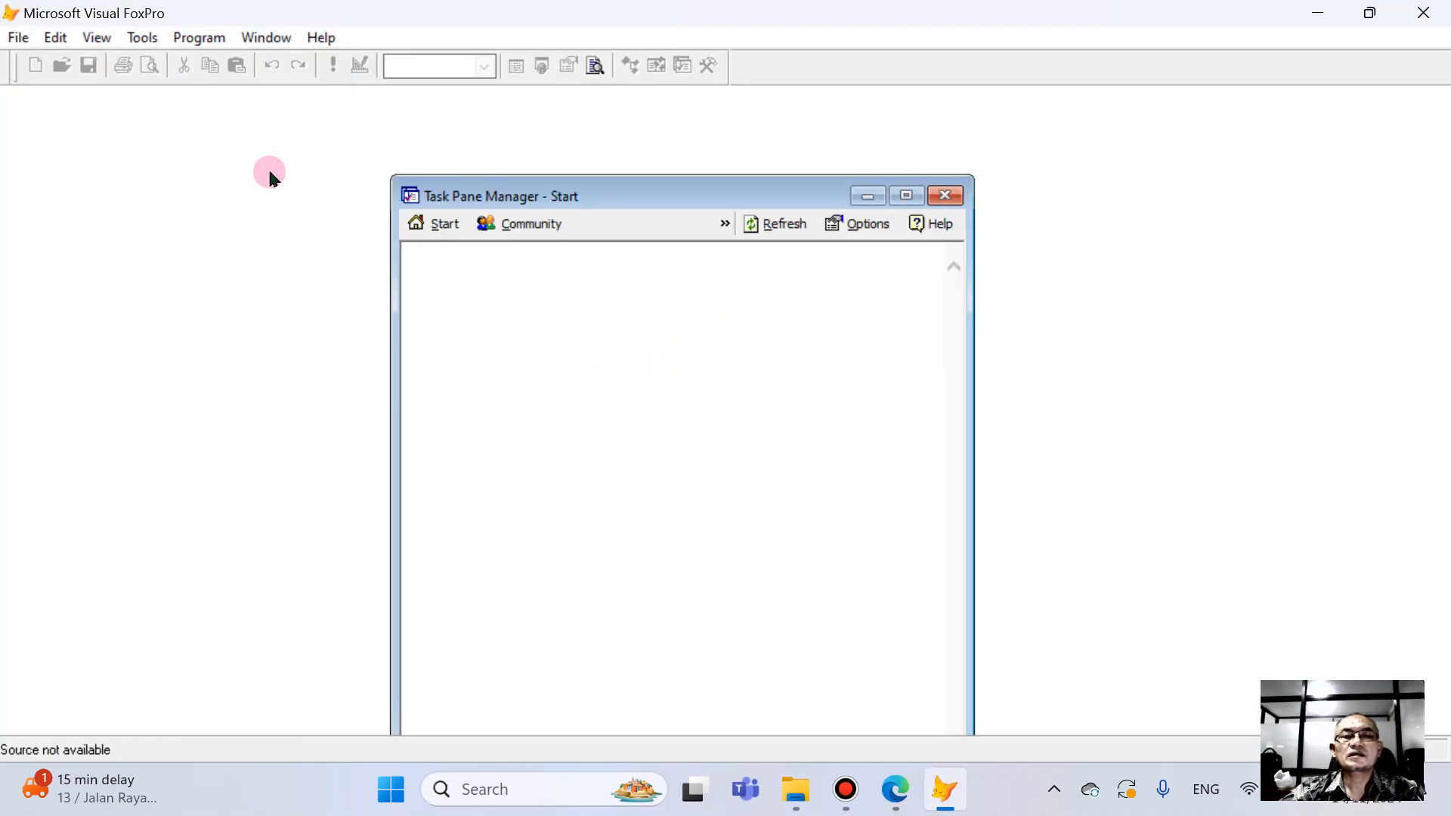
pyautogui.click(593, 473)
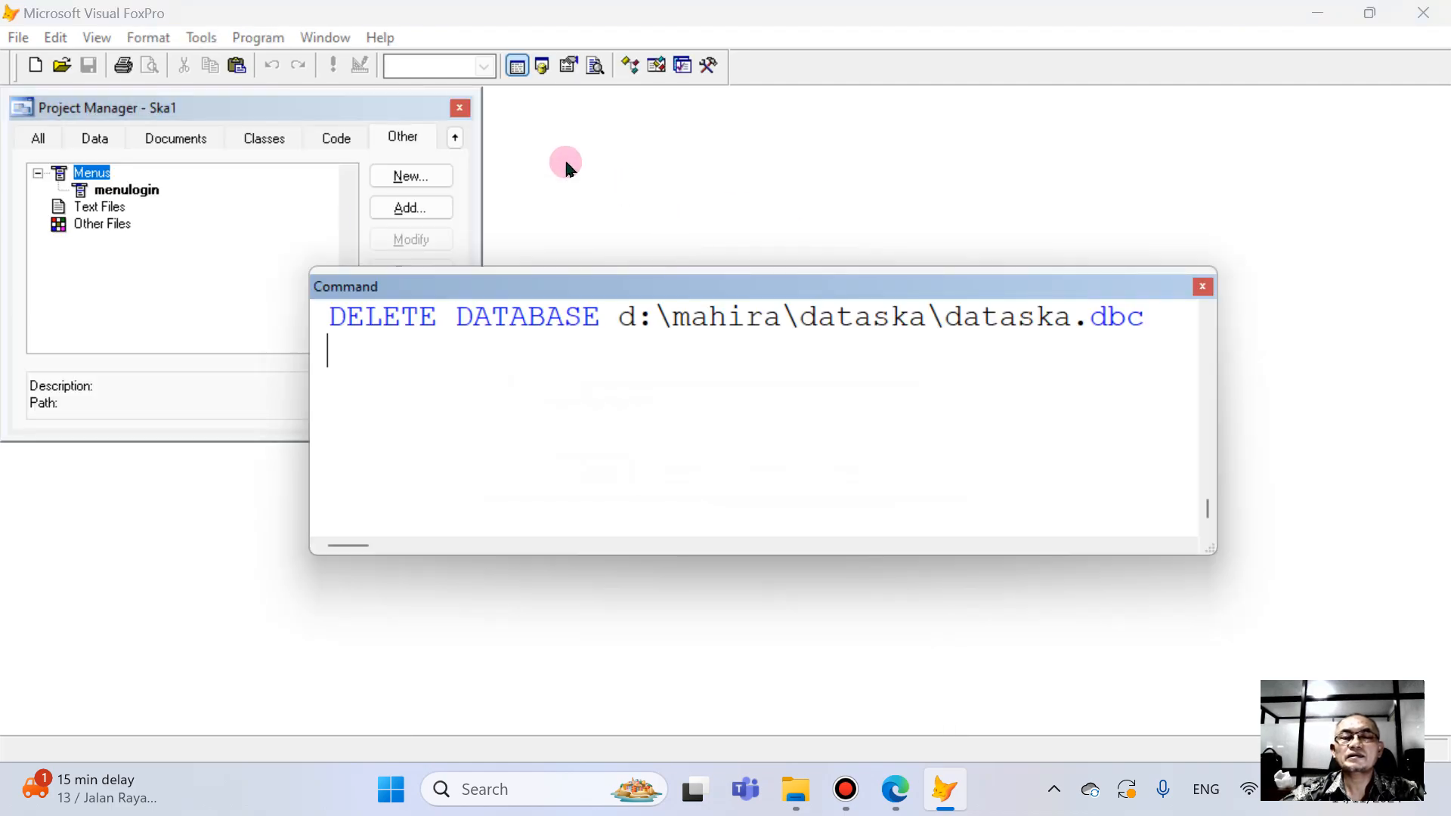
pyautogui.click(1202, 286)
pyautogui.click(459, 108)
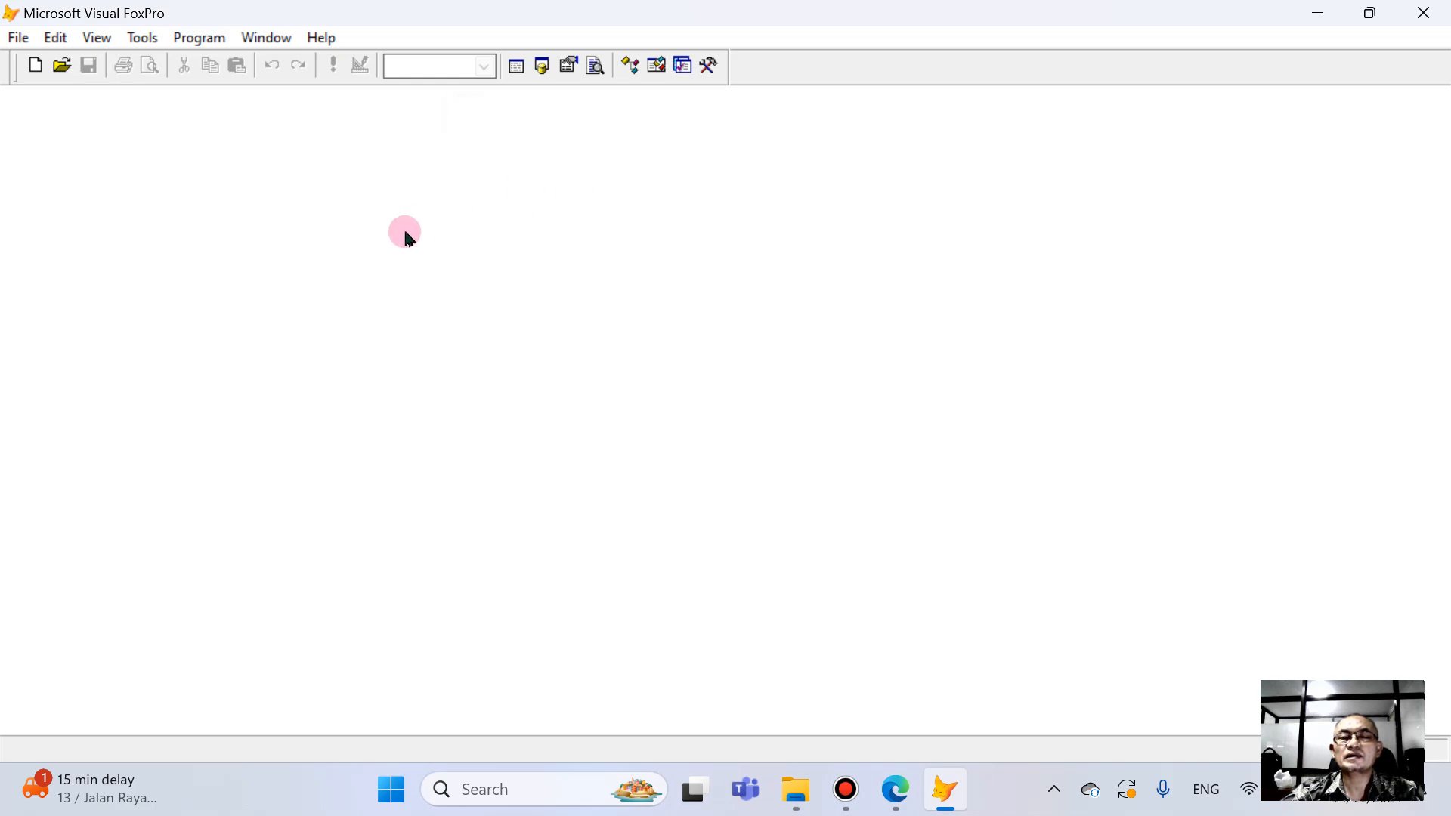
# - Open the Ska1 project from the Mahira\PRG folder on drive D: and select its menulogin menu
pyautogui.click(63, 68)
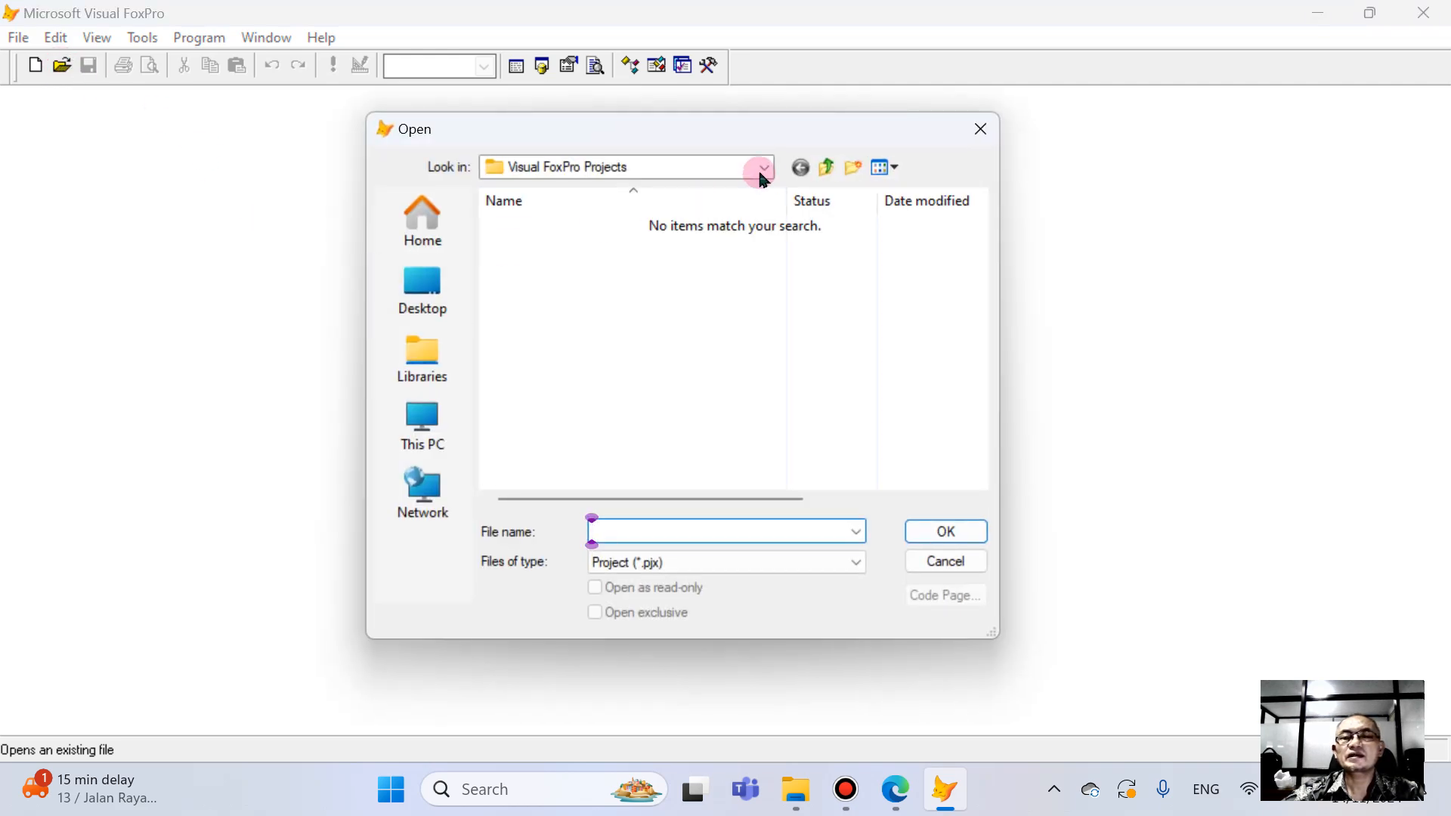
pyautogui.click(763, 168)
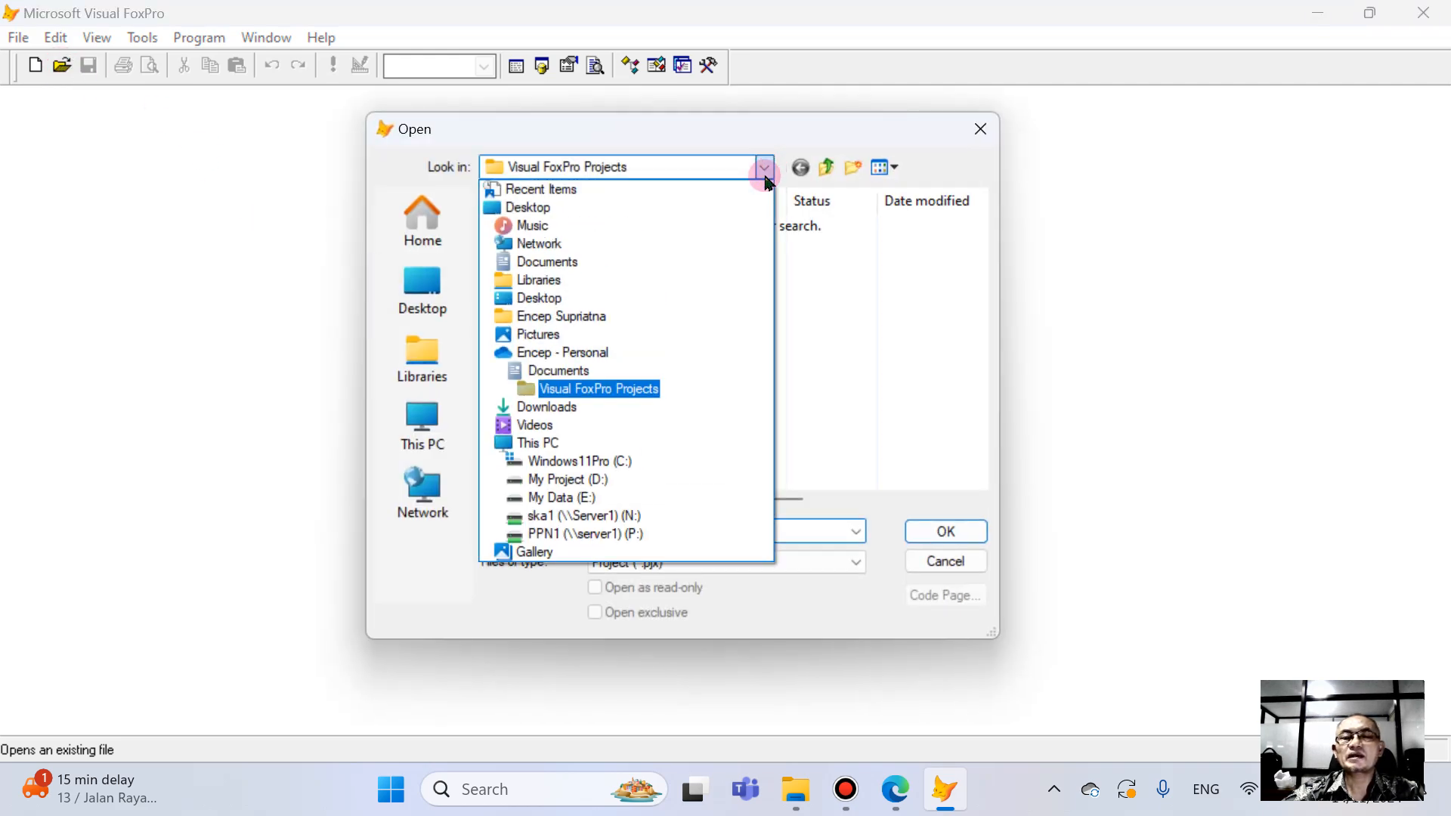
pyautogui.click(578, 487)
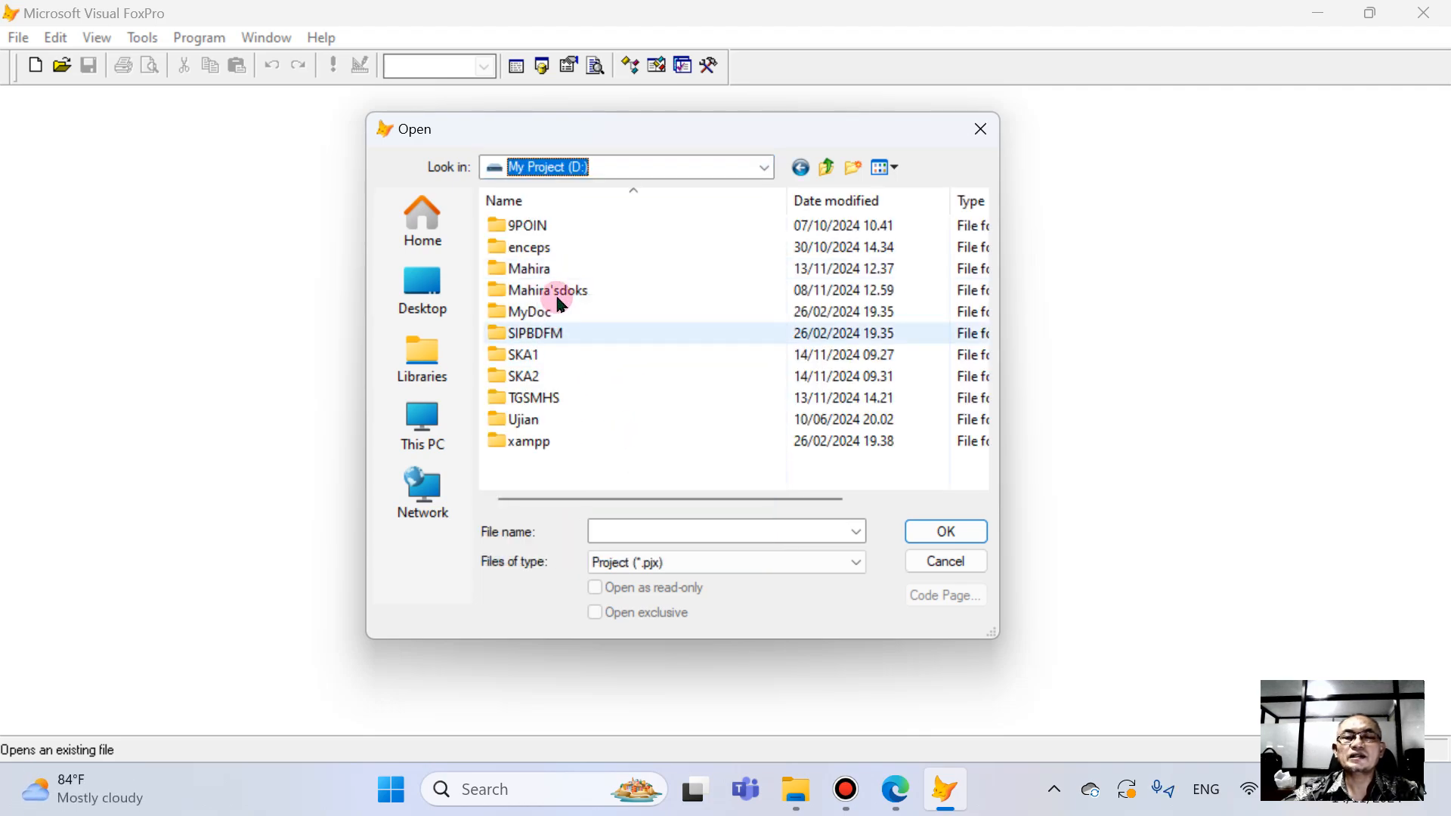
pyautogui.doubleClick(528, 270)
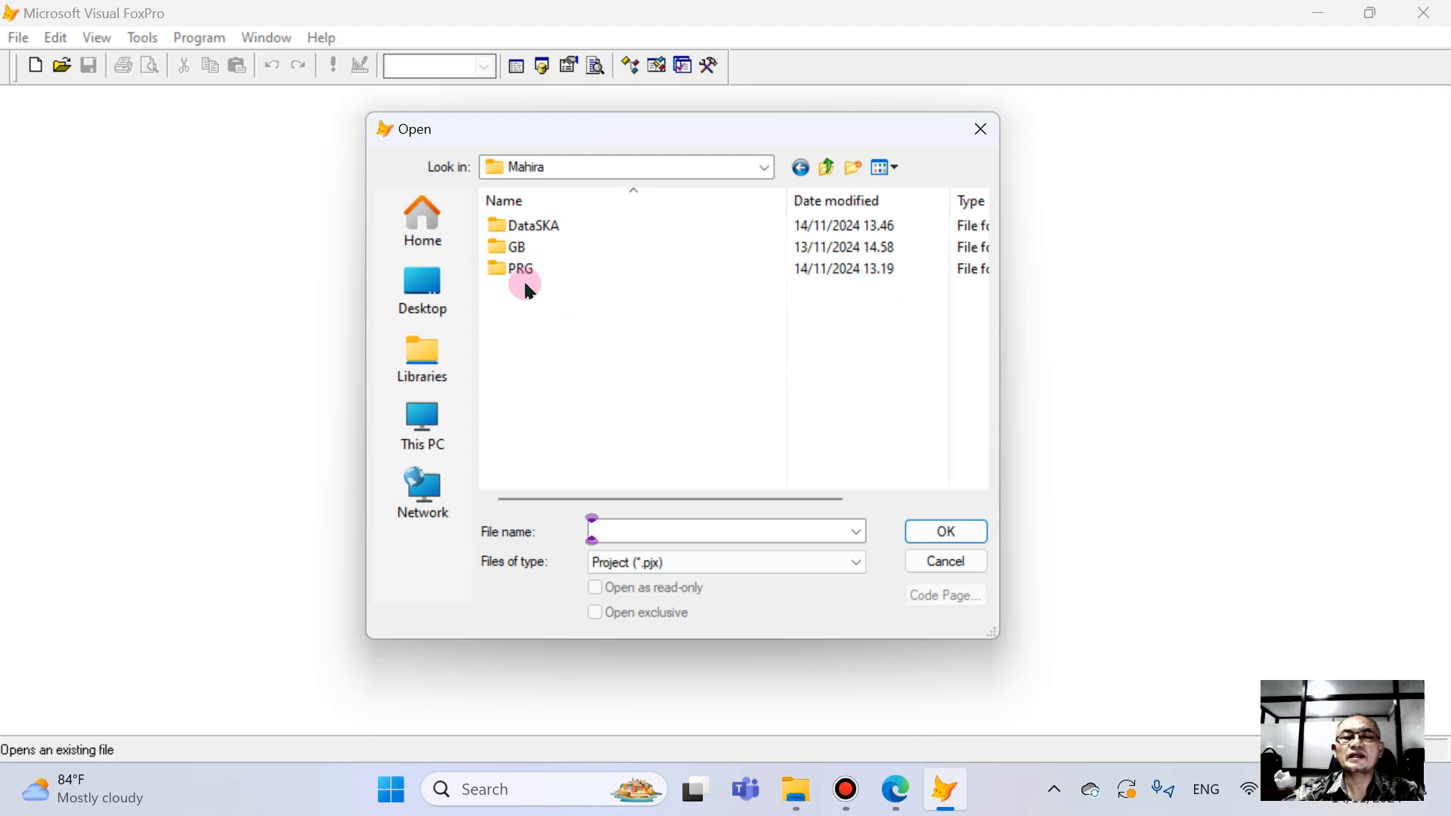
pyautogui.doubleClick(527, 272)
pyautogui.click(494, 229)
pyautogui.doubleClick(493, 228)
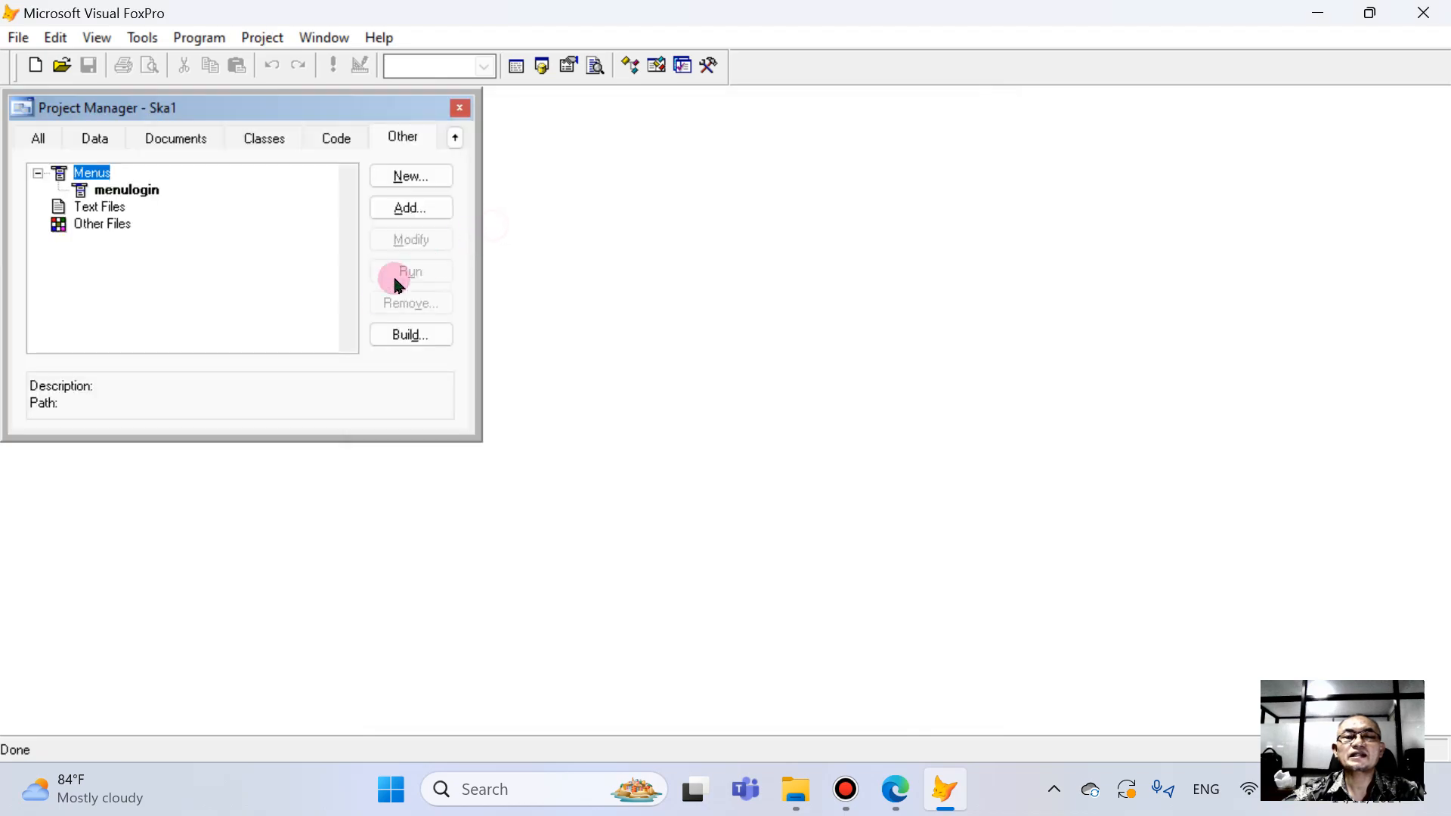
pyautogui.click(126, 189)
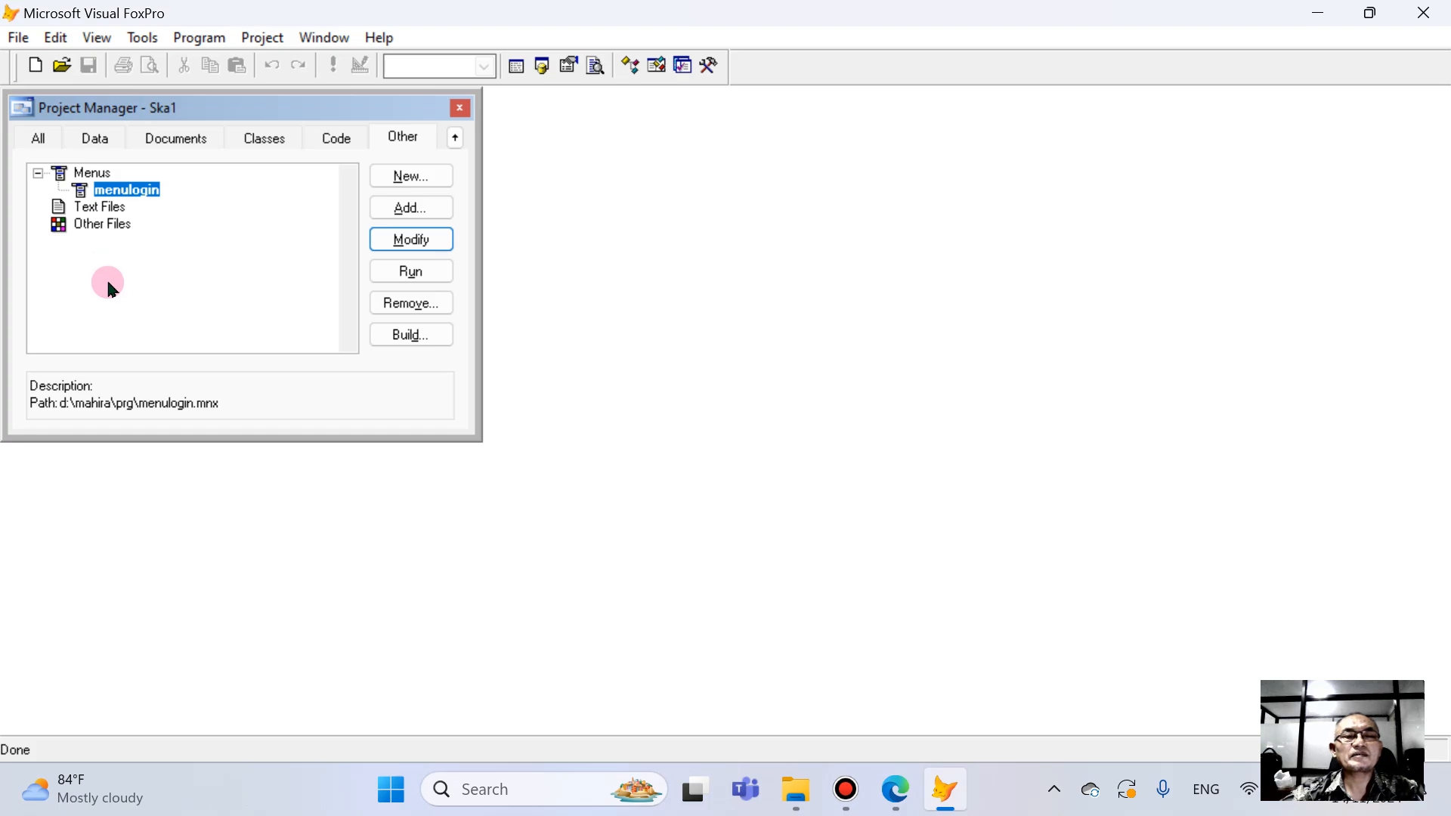
# - Create a new database named DataSKA in the Mahira\DataSKA folder of the Ska1 project and close its Database Designer
pyautogui.click(103, 144)
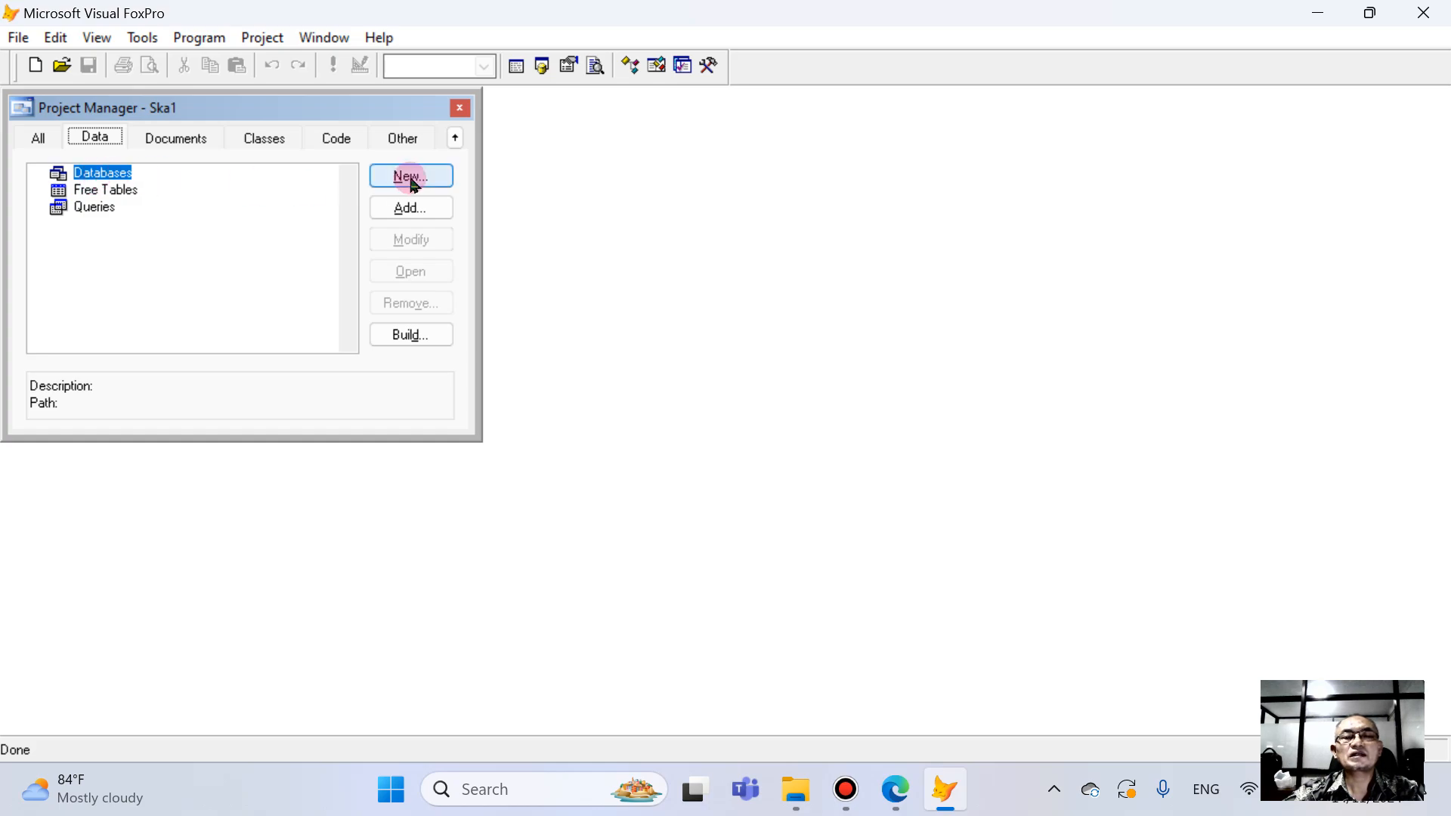
pyautogui.click(413, 179)
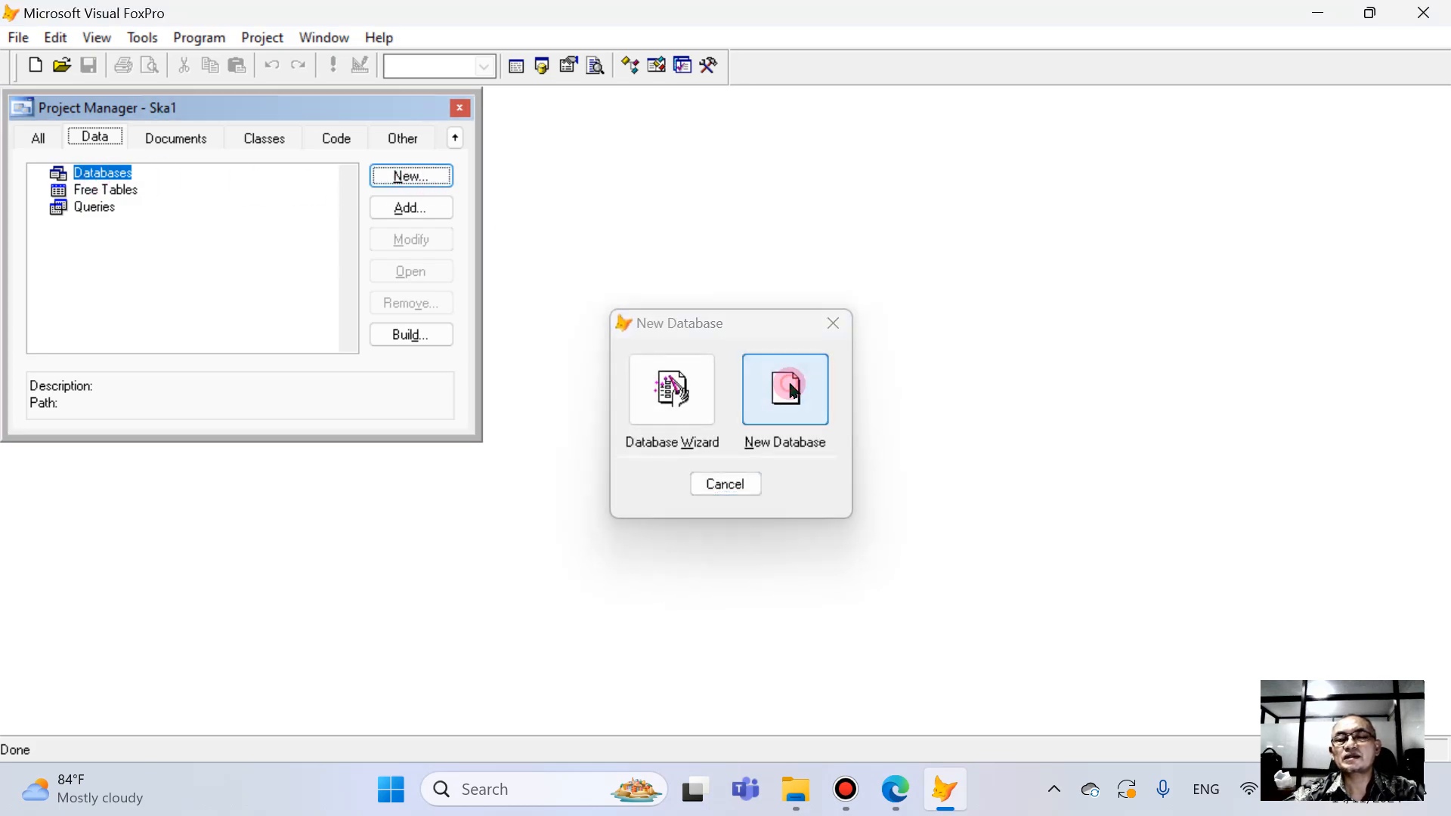
pyautogui.click(790, 389)
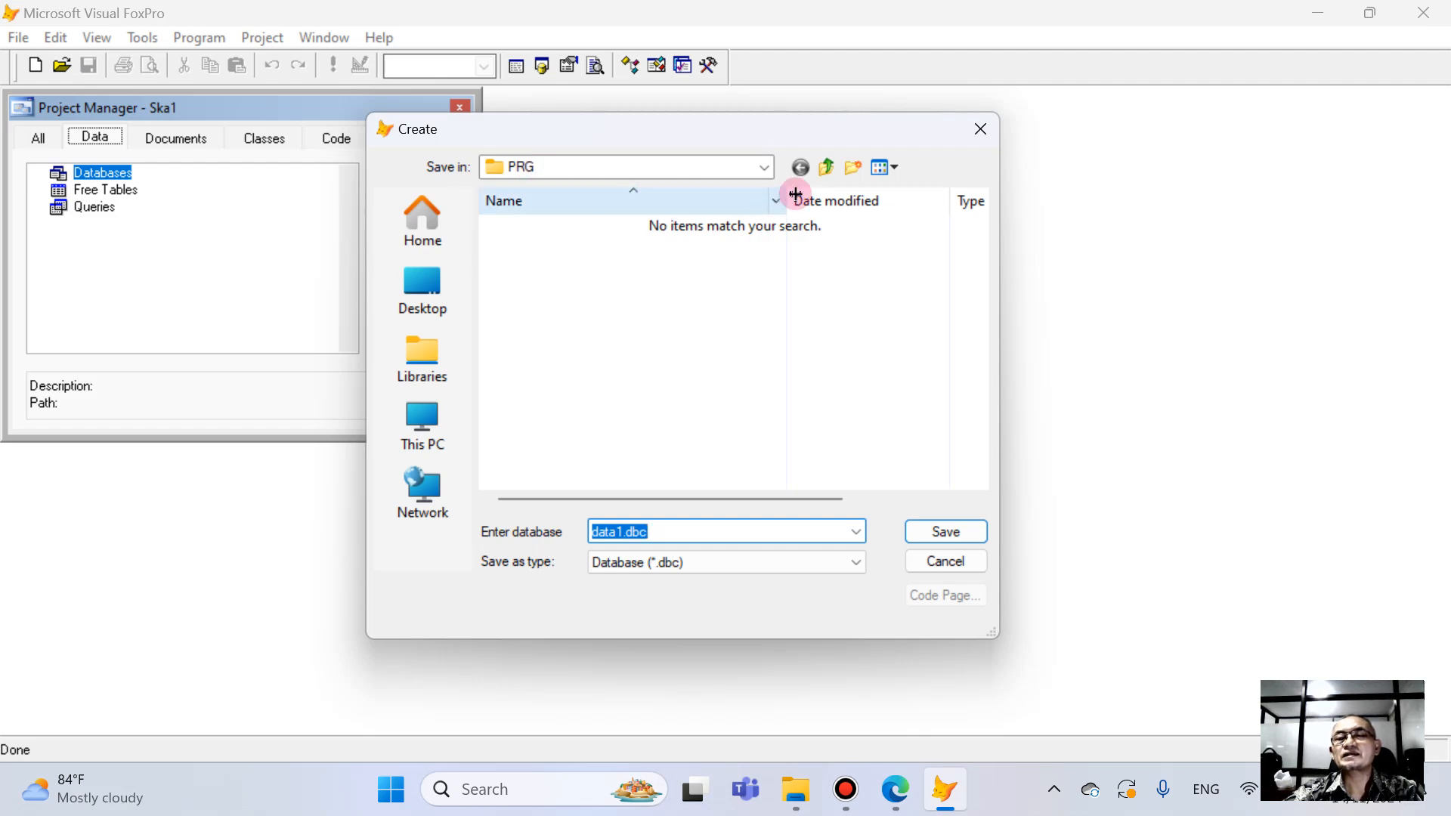
pyautogui.click(827, 168)
pyautogui.doubleClick(518, 224)
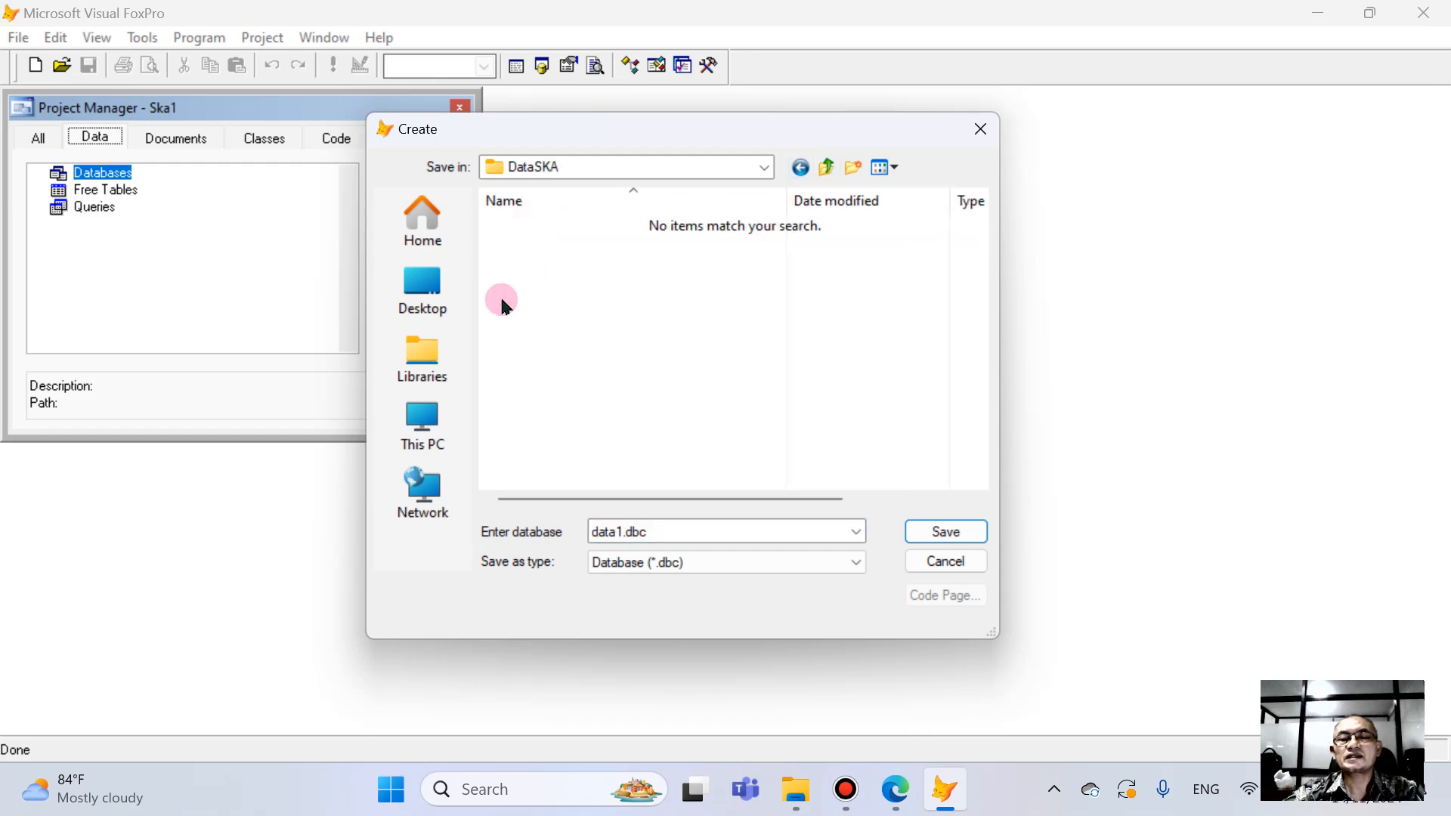
pyautogui.doubleClick(665, 531)
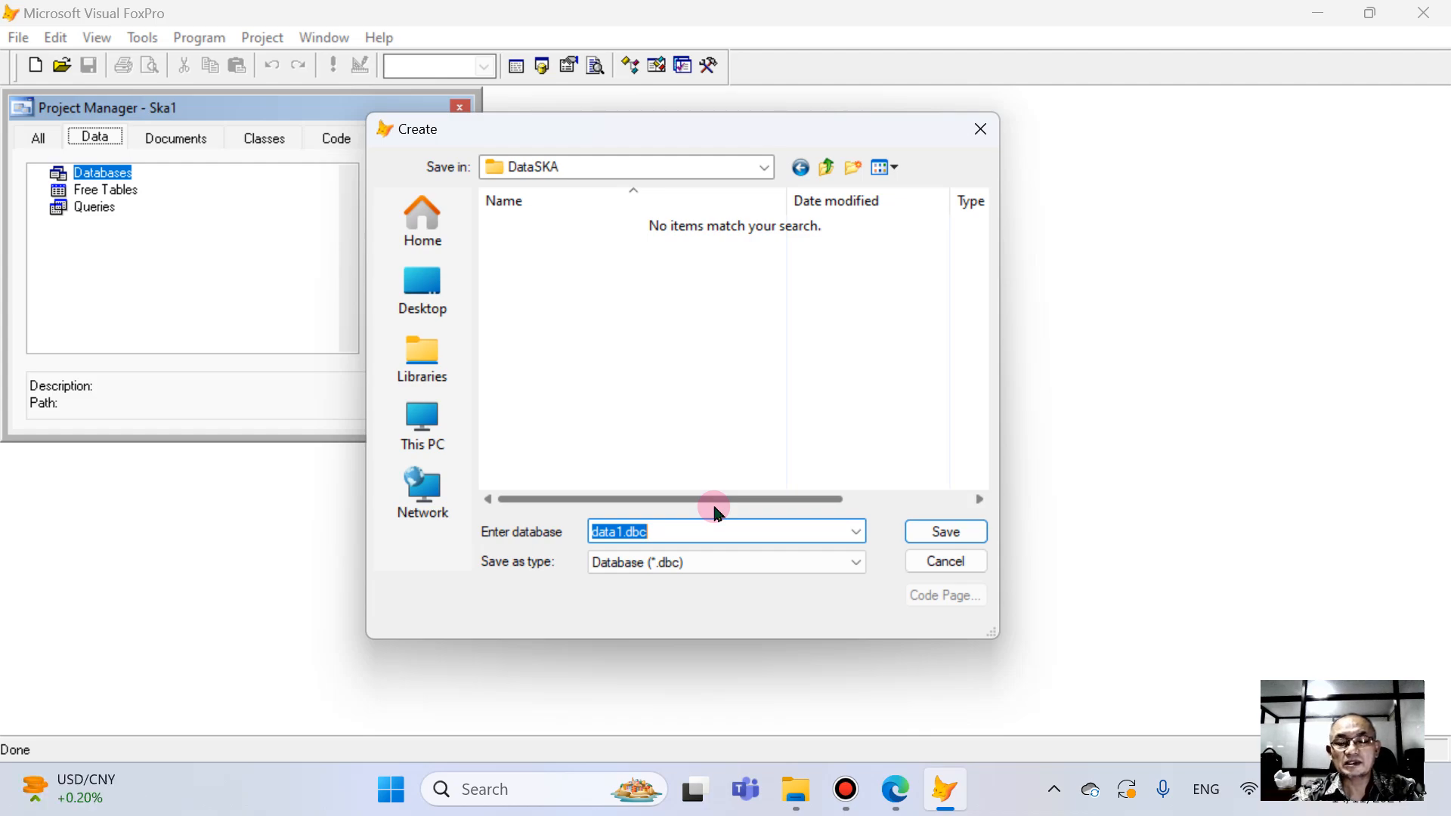
pyautogui.write('D')
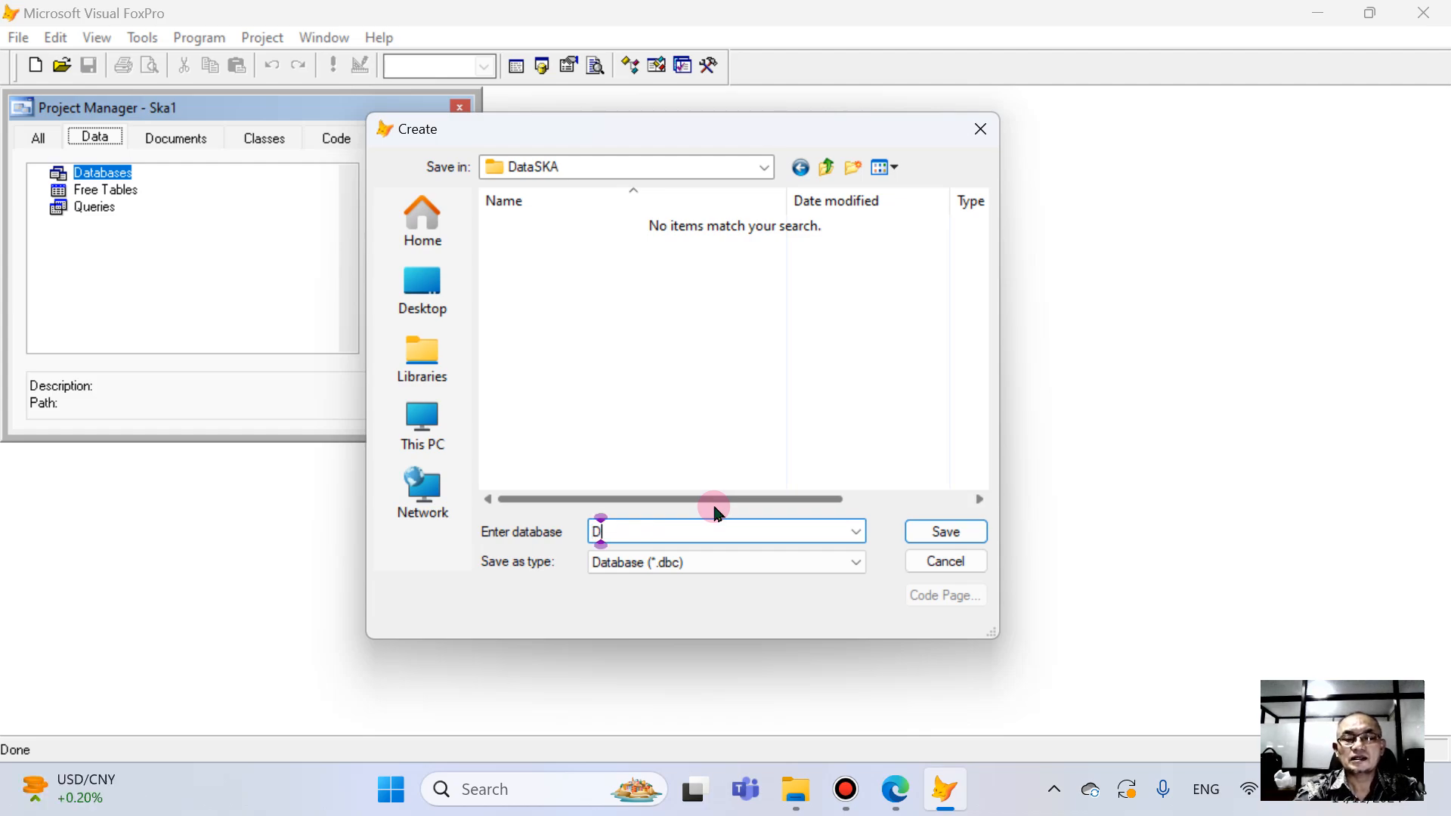
pyautogui.write('ataSKA')
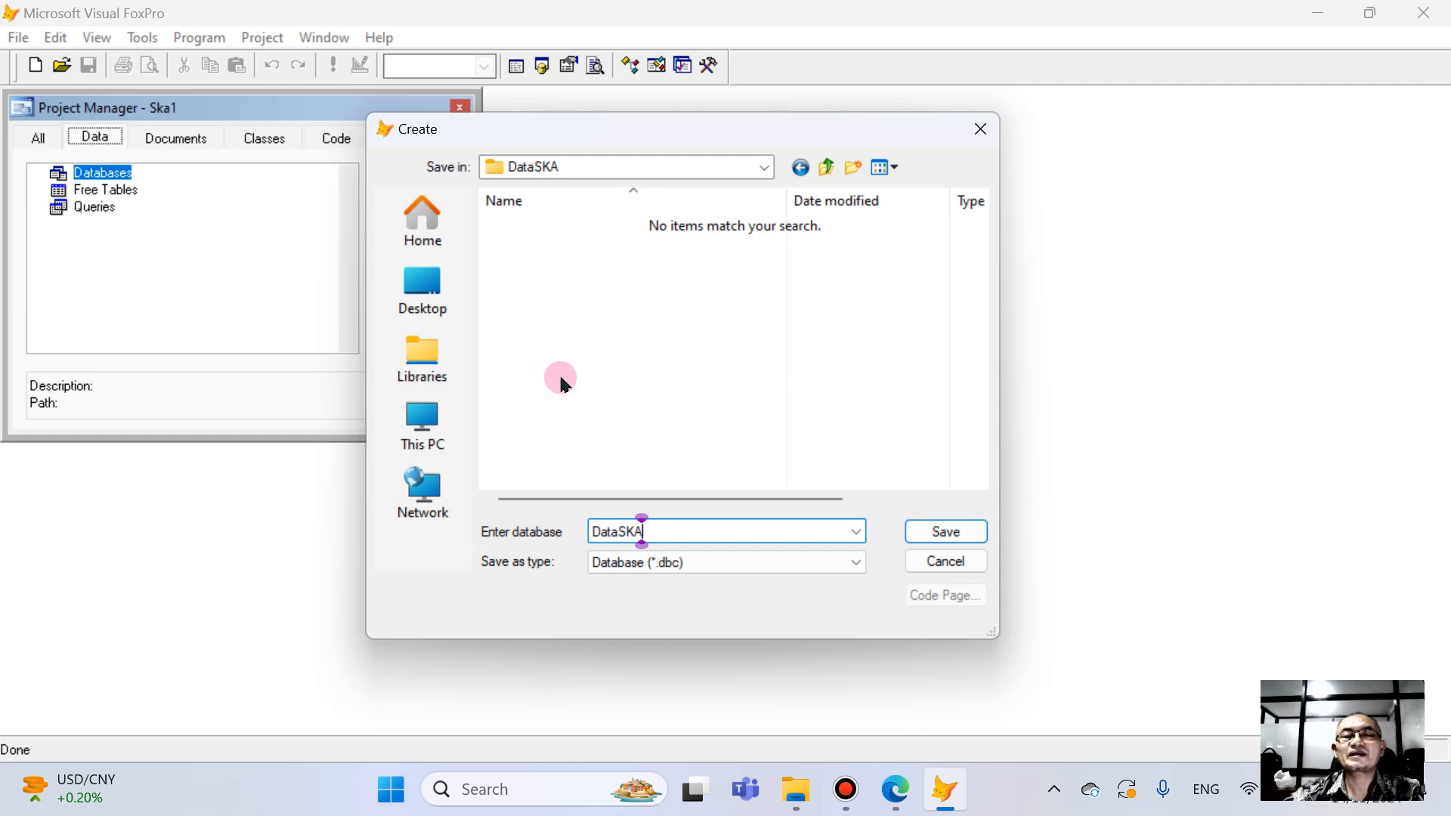
pyautogui.click(962, 529)
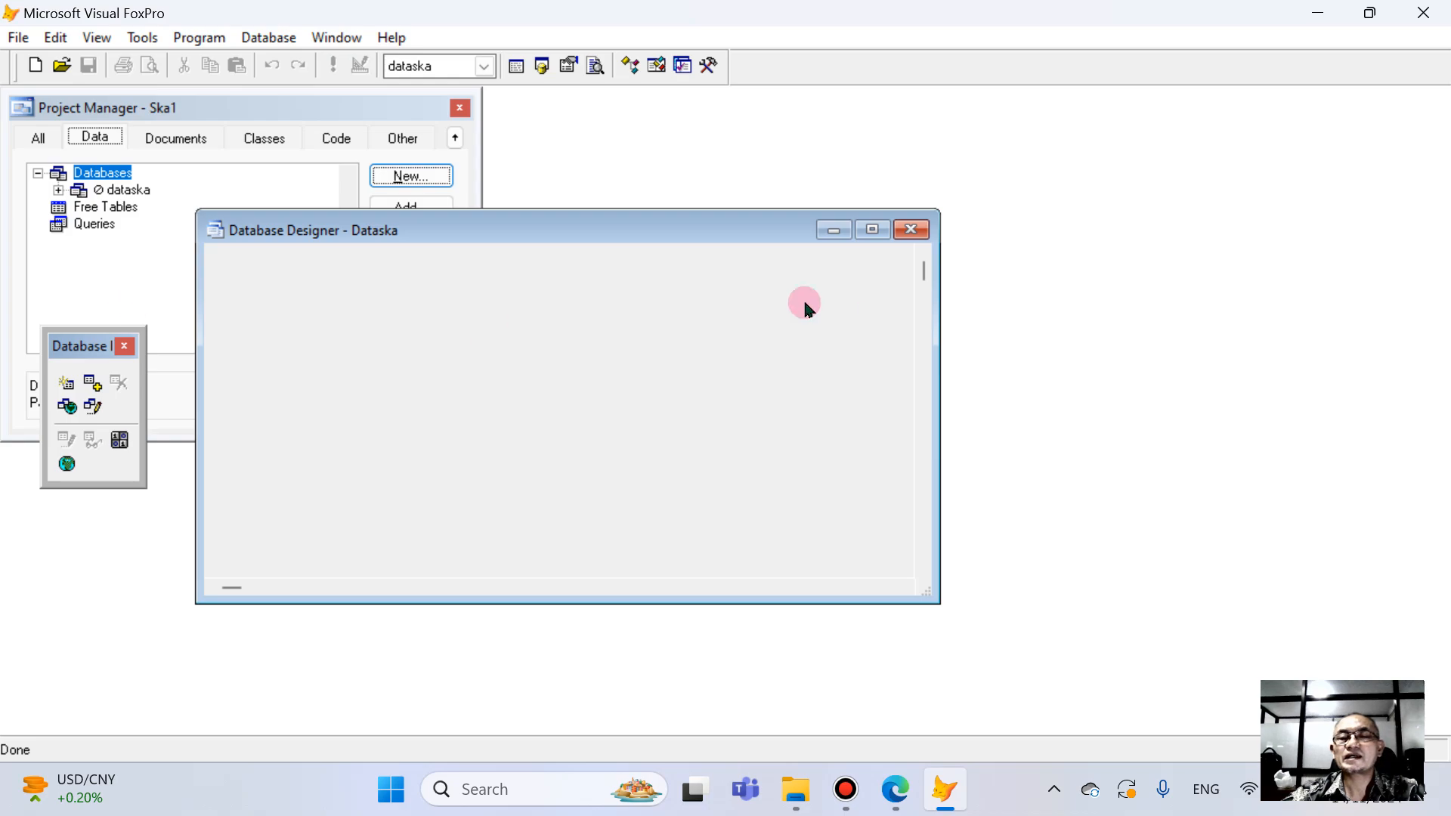
pyautogui.click(906, 231)
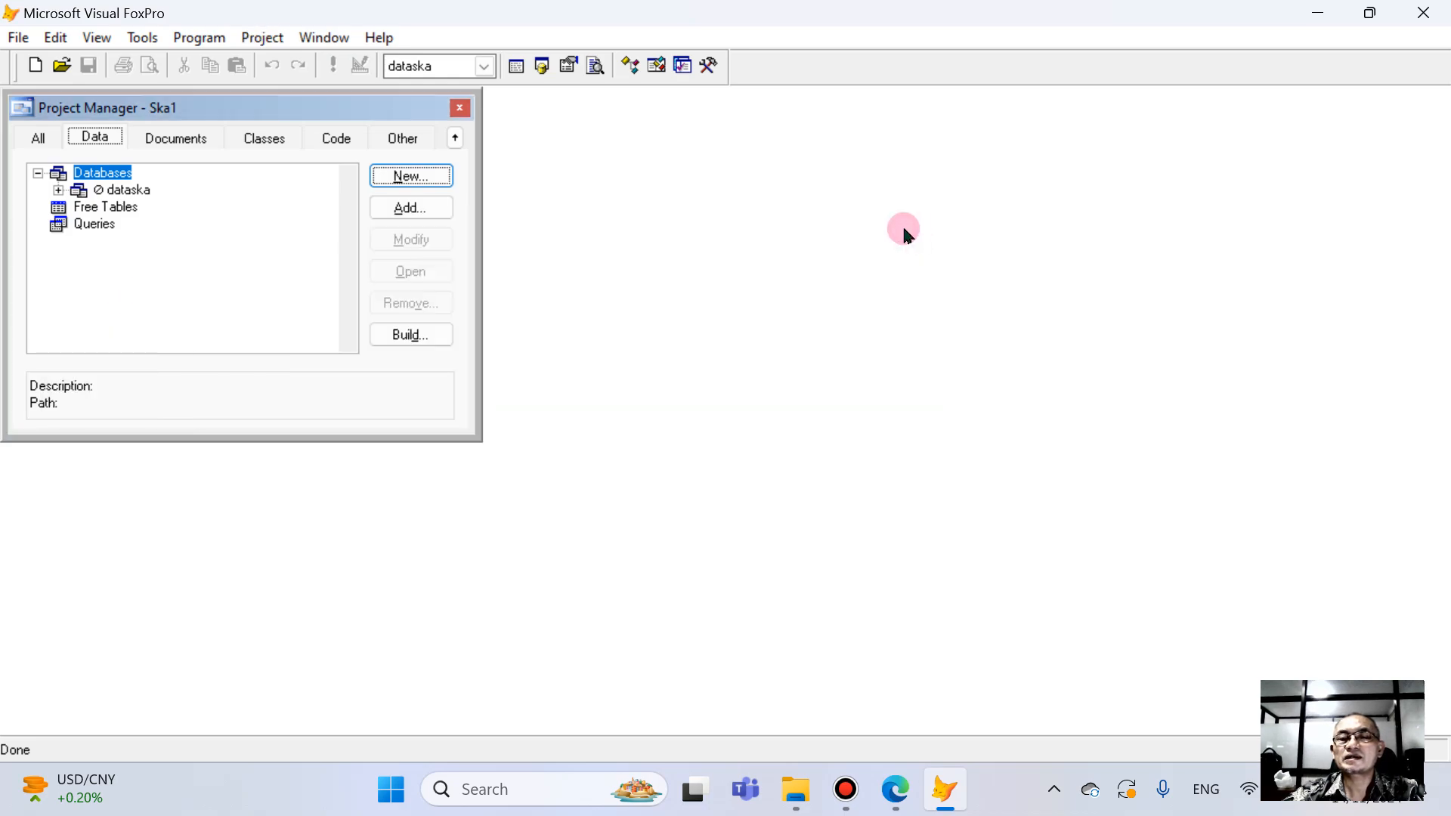
# - Expand the dataska database in the project tree to view its component categories
pyautogui.click(58, 190)
pyautogui.click(59, 190)
pyautogui.click(37, 176)
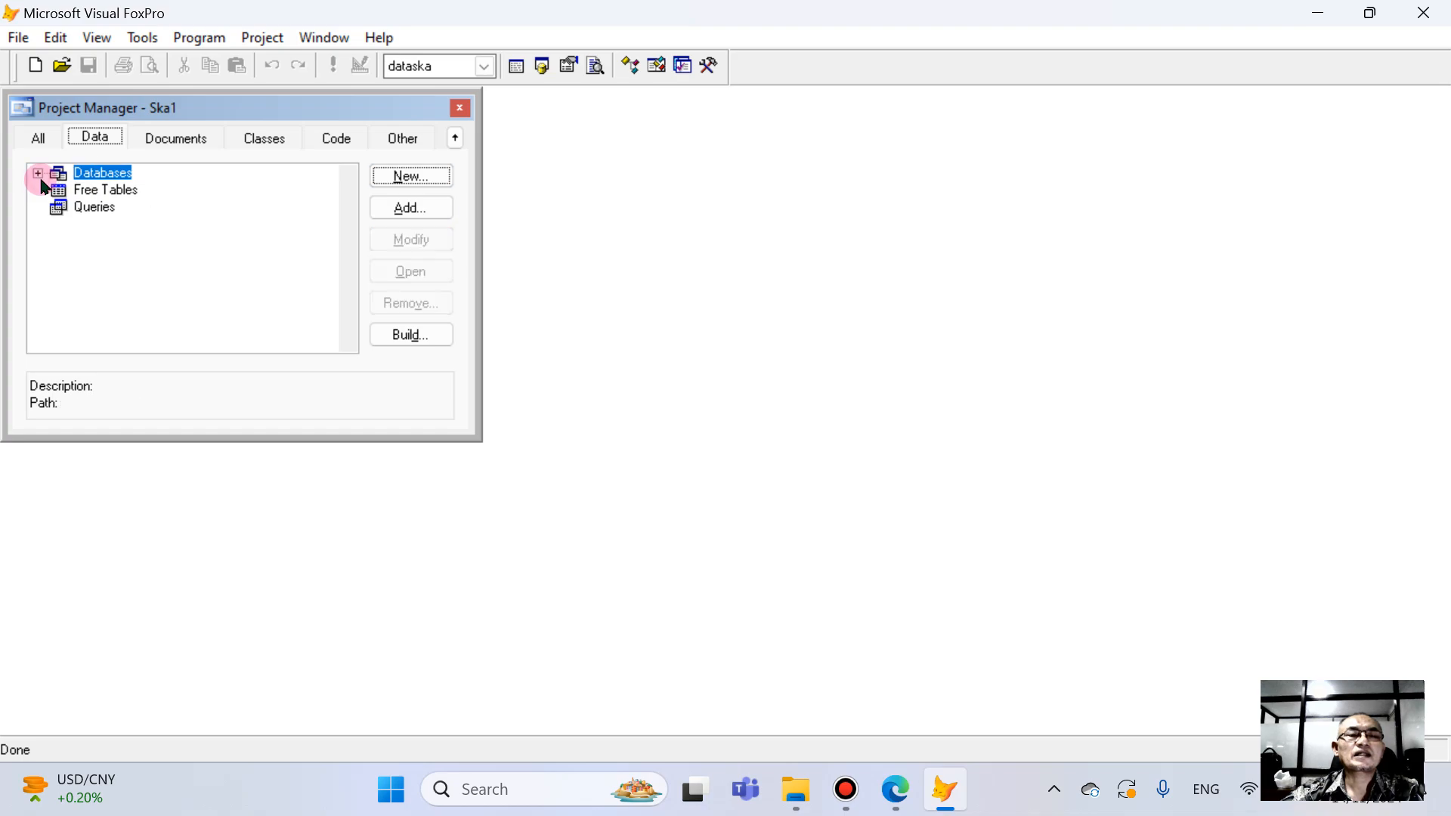
pyautogui.click(38, 174)
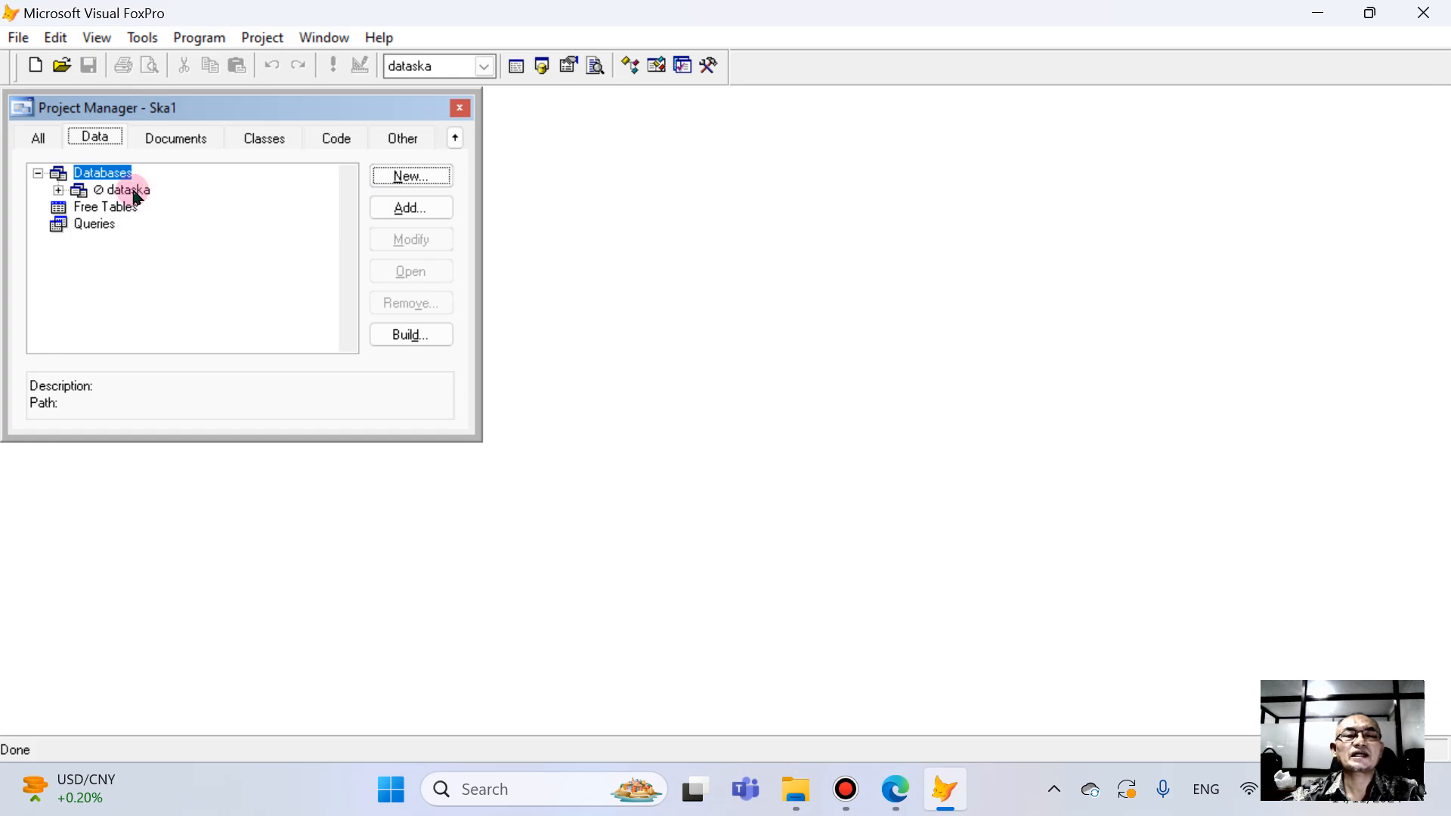
pyautogui.click(58, 190)
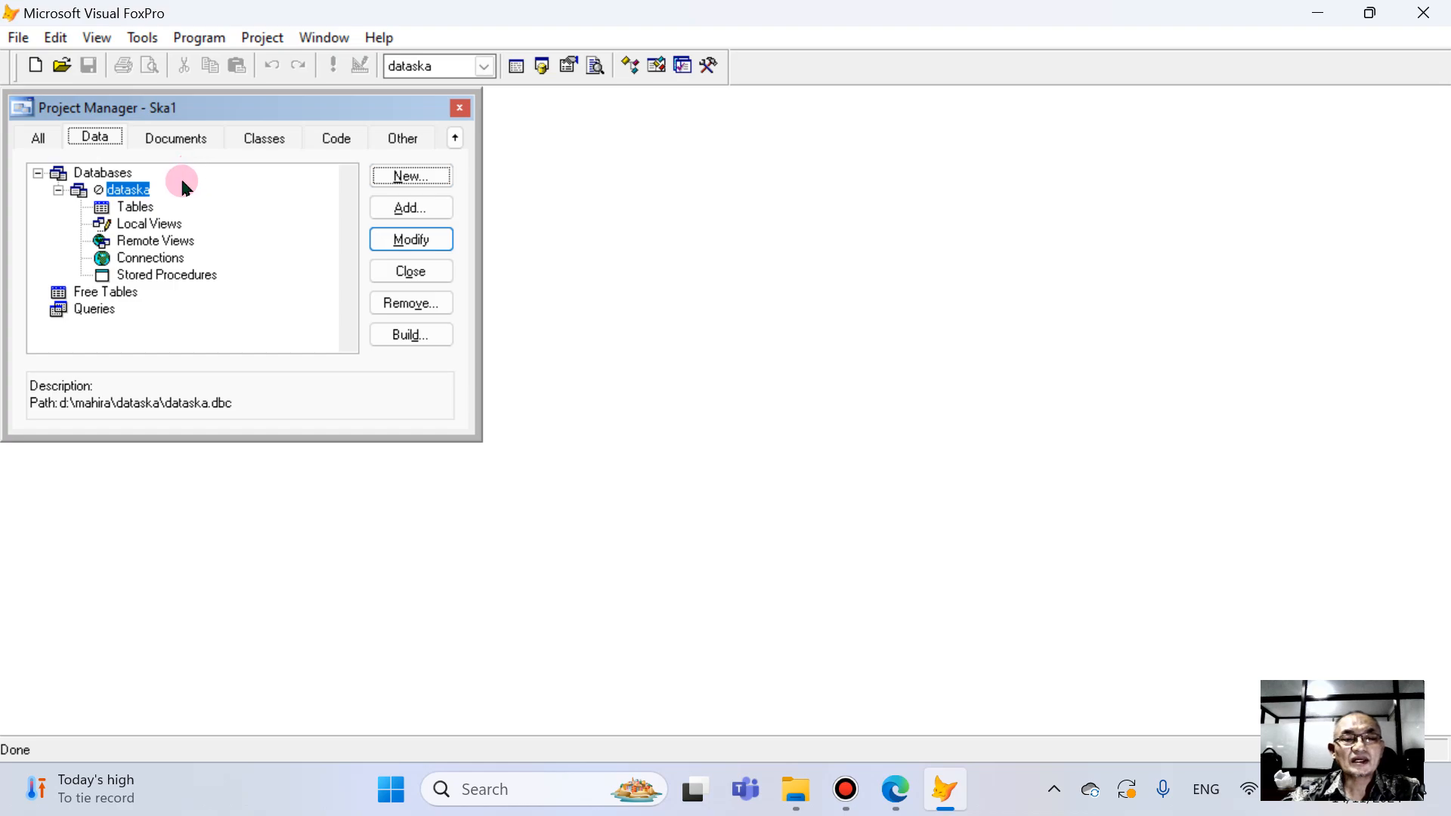
# - Check the table's field list in the PDF book in Edge, and create a new dataska table named tbUser
pyautogui.click(137, 212)
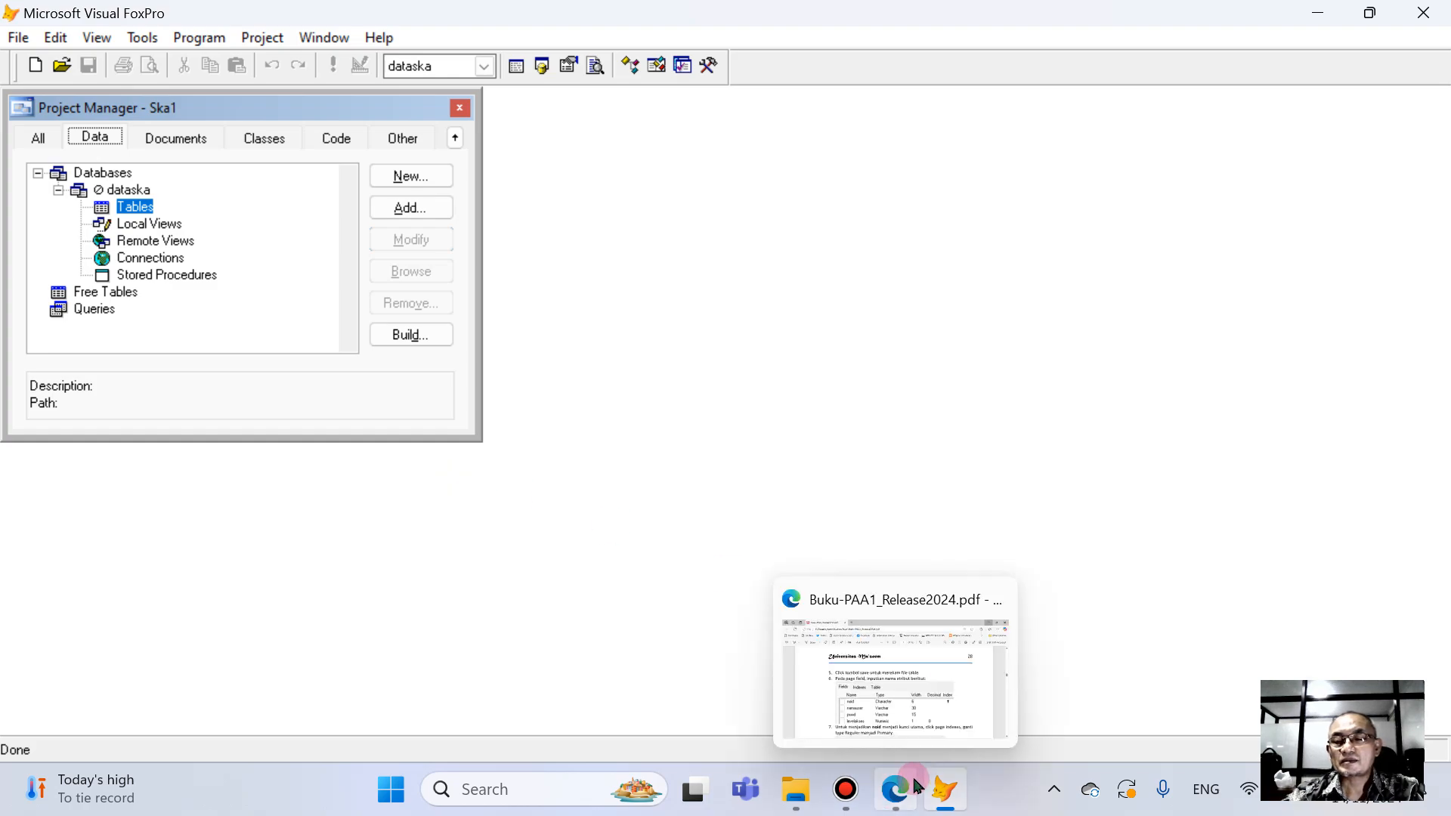
pyautogui.click(893, 786)
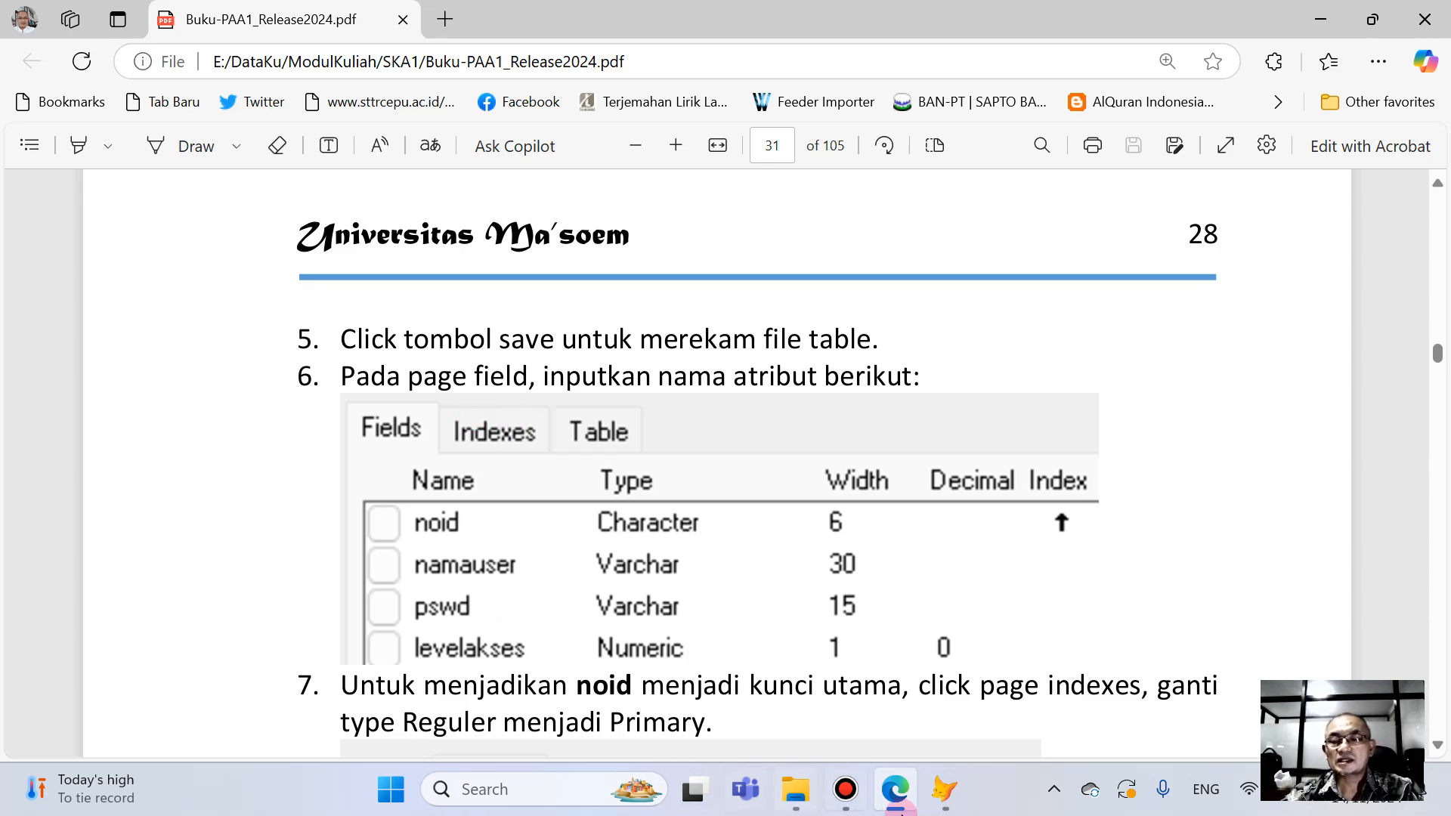
pyautogui.click(945, 788)
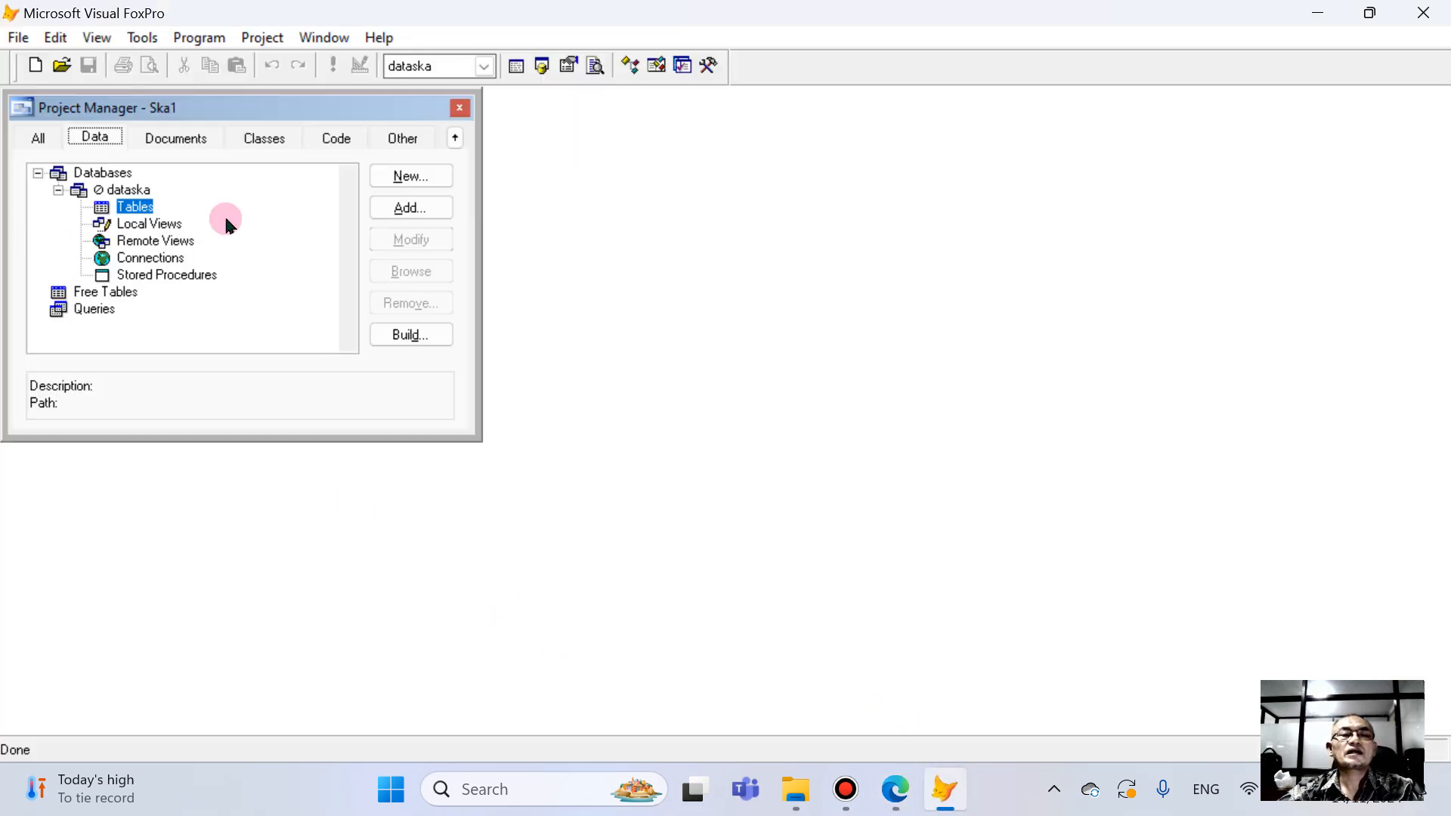
pyautogui.click(411, 176)
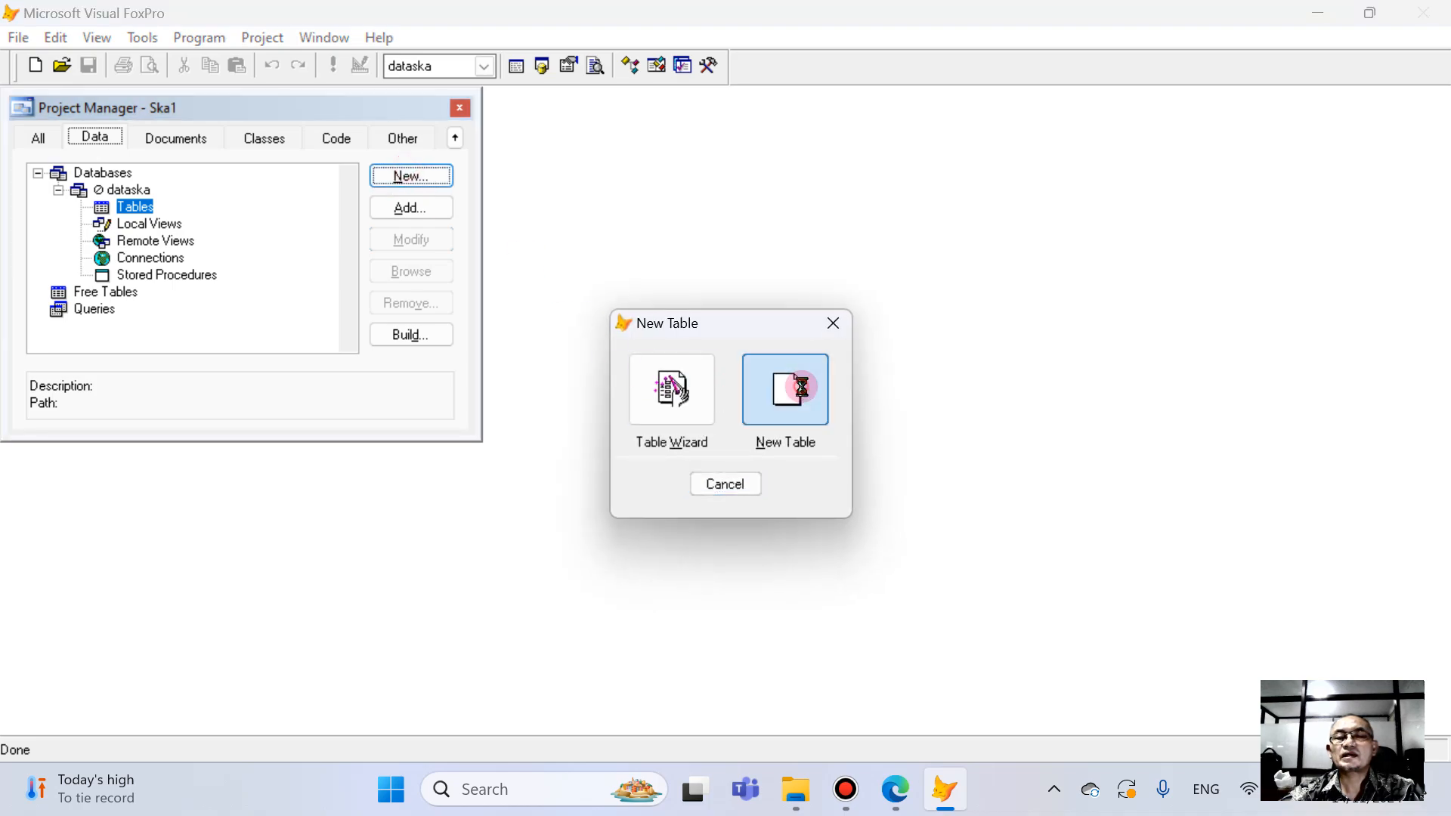
pyautogui.click(786, 389)
pyautogui.write('tbUser')
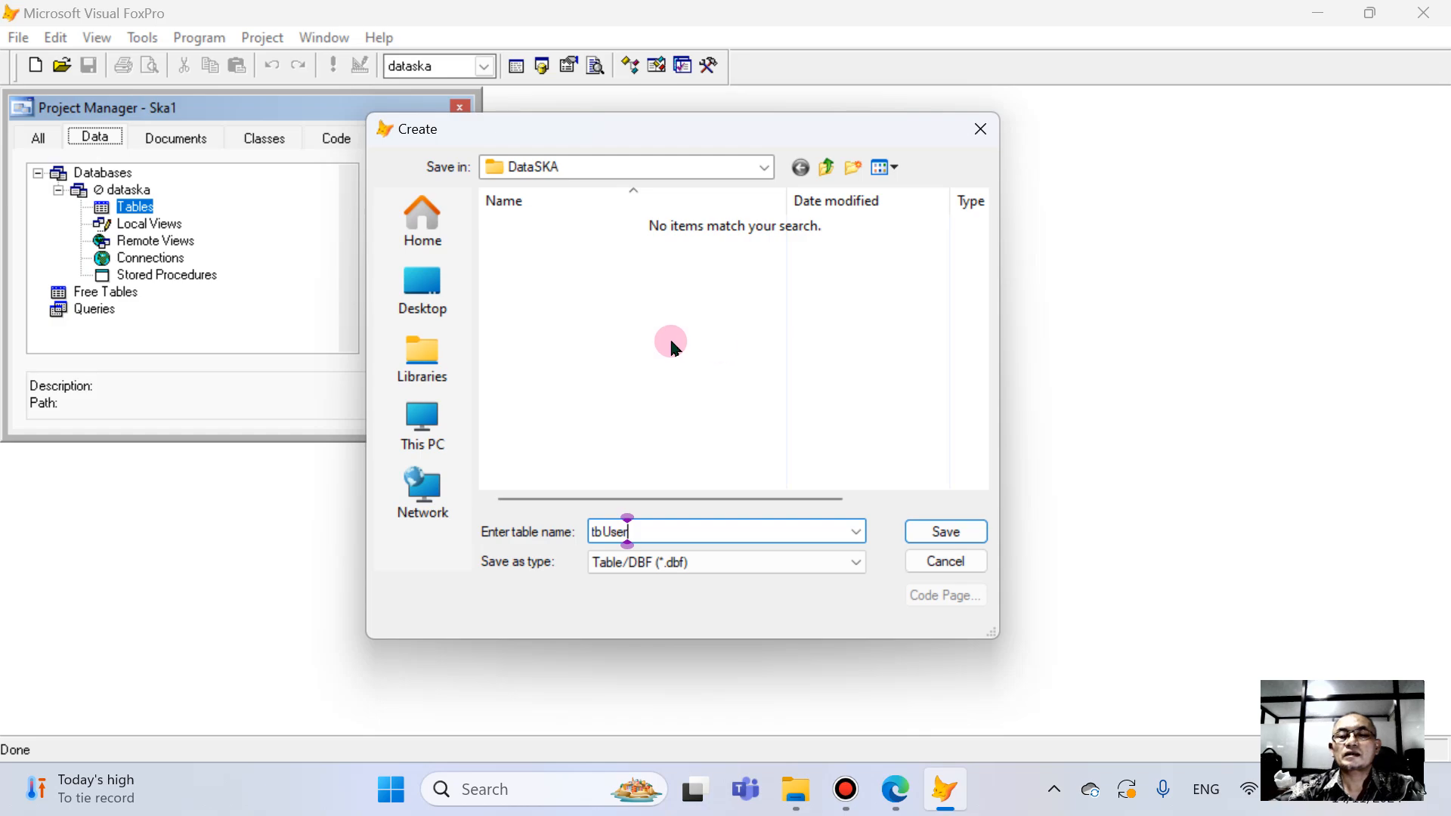
pyautogui.click(917, 529)
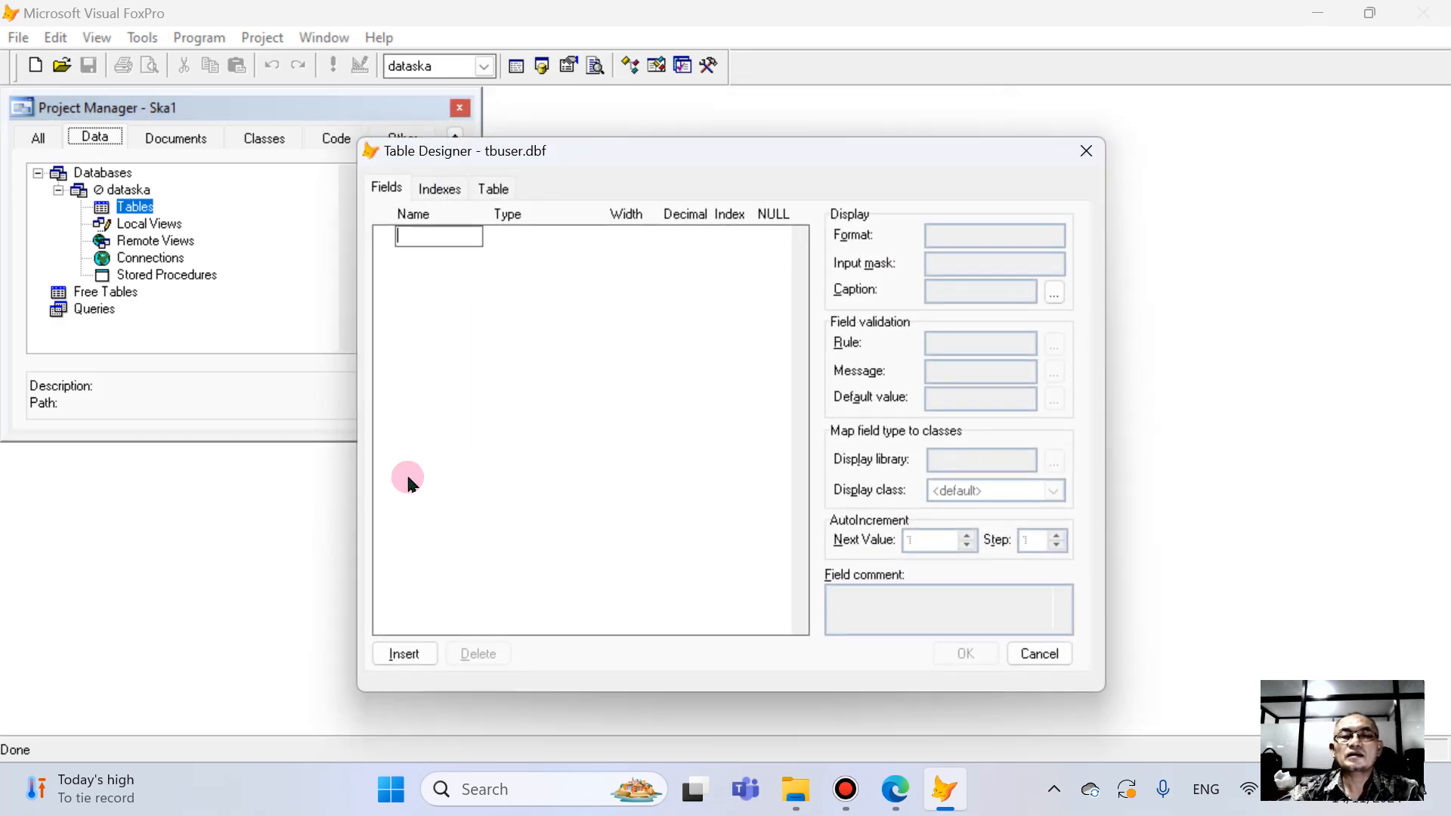
# - Define the noid field as Character with width 6, and bring up the field list in Buku-PAA1_Release2024.pdf in Edge
pyautogui.write('no')
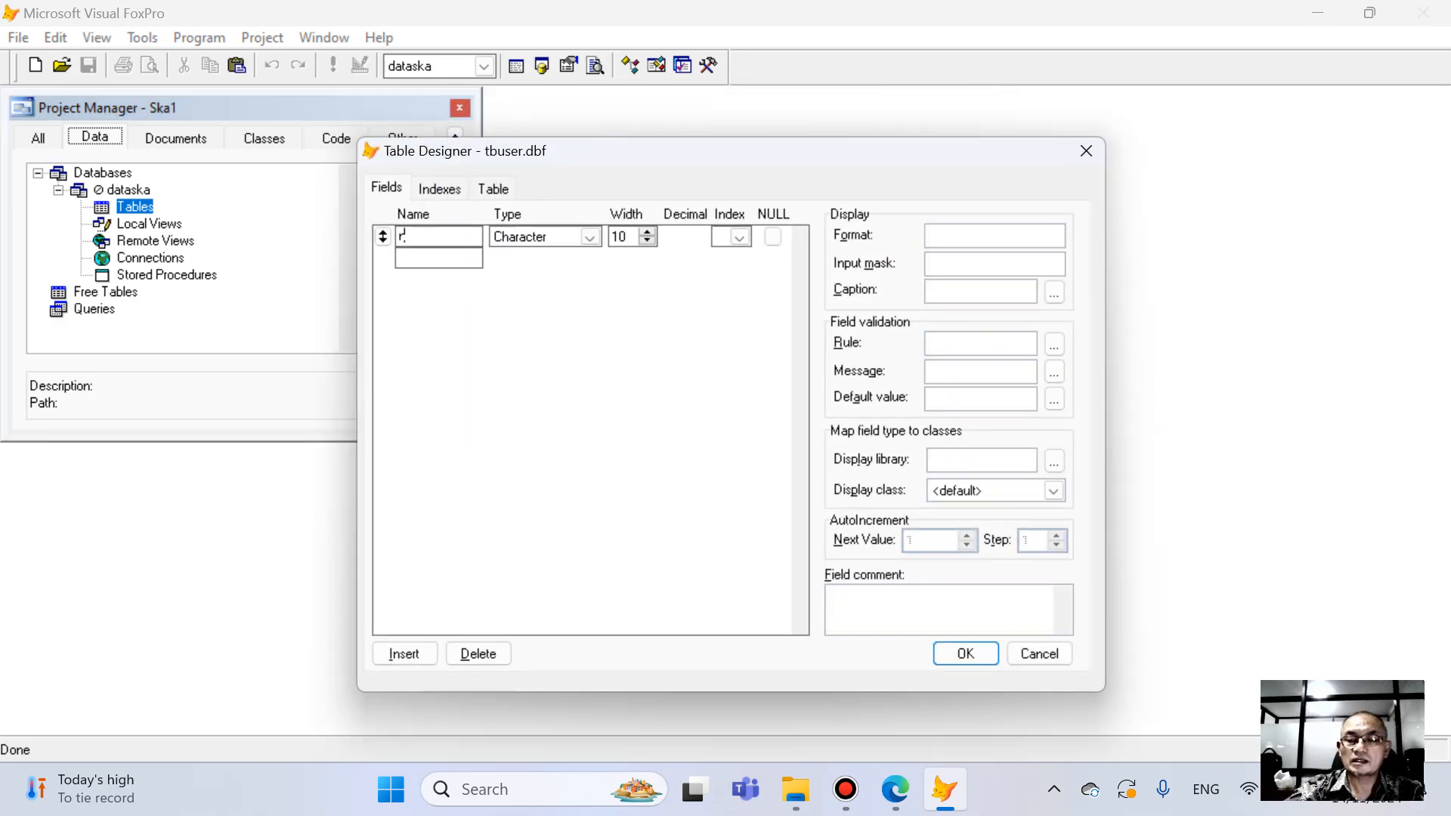
pyautogui.write('ic')
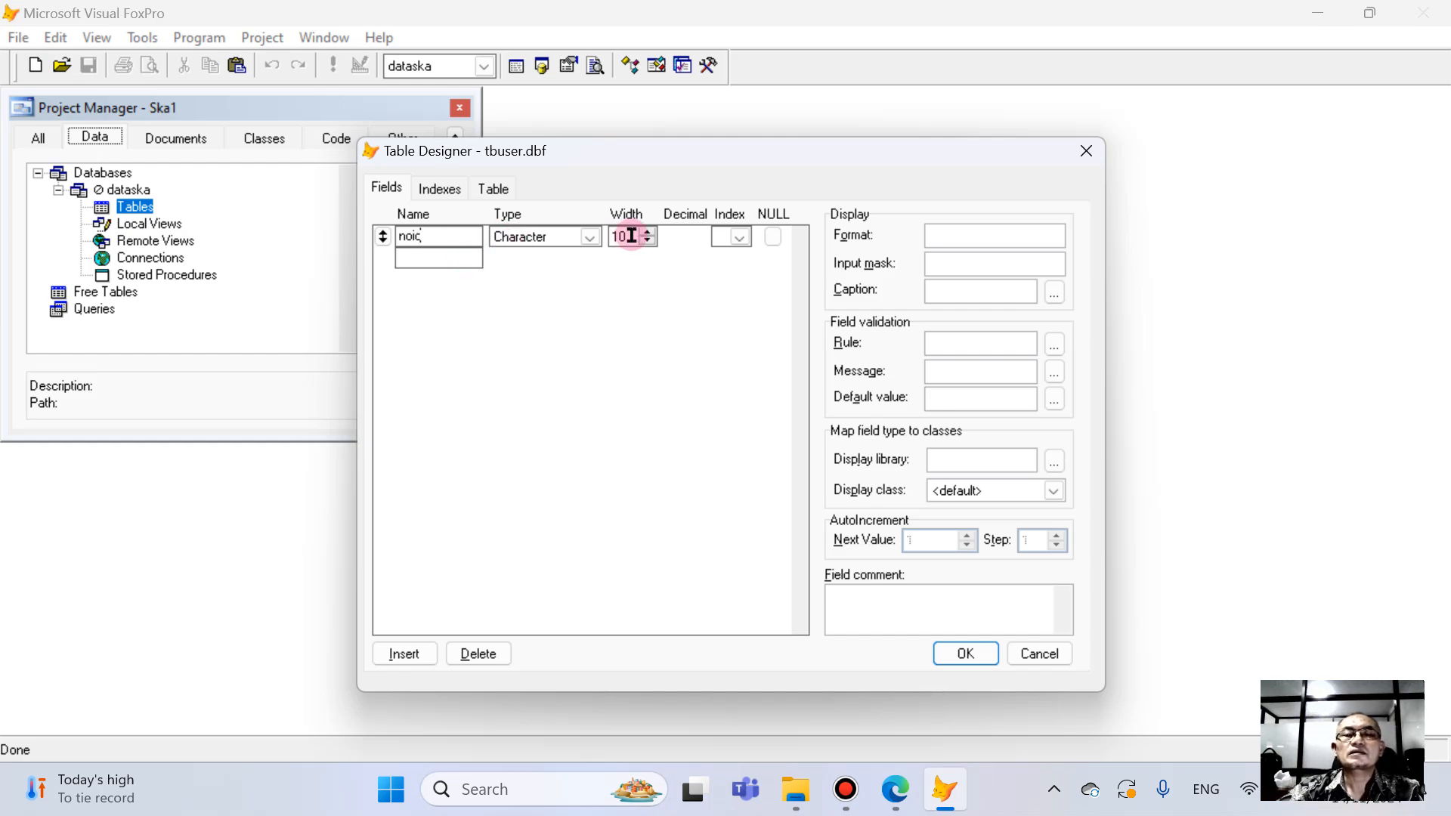
pyautogui.moveTo(628, 235); pyautogui.dragTo(529, 265)
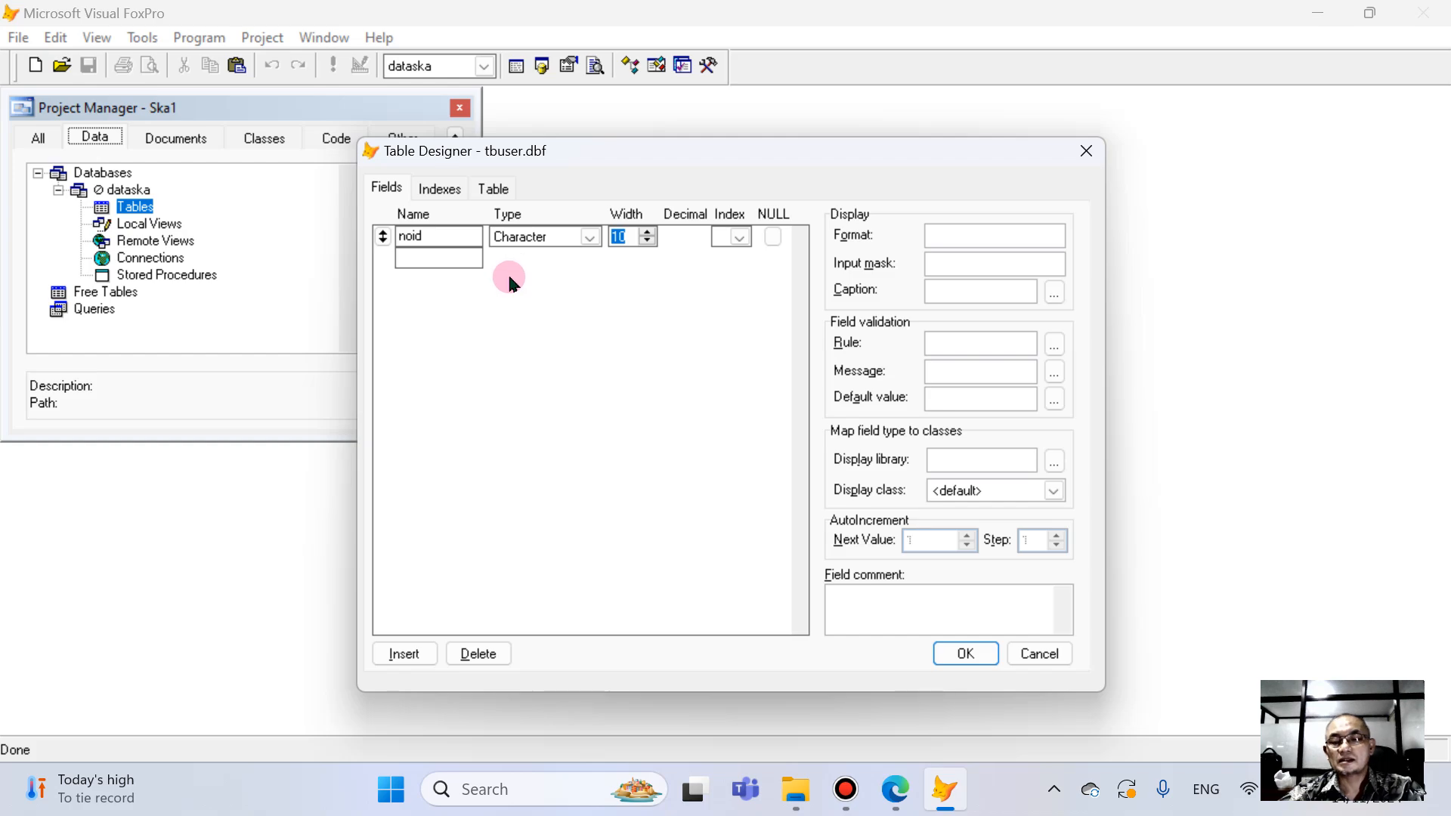
pyautogui.write('6')
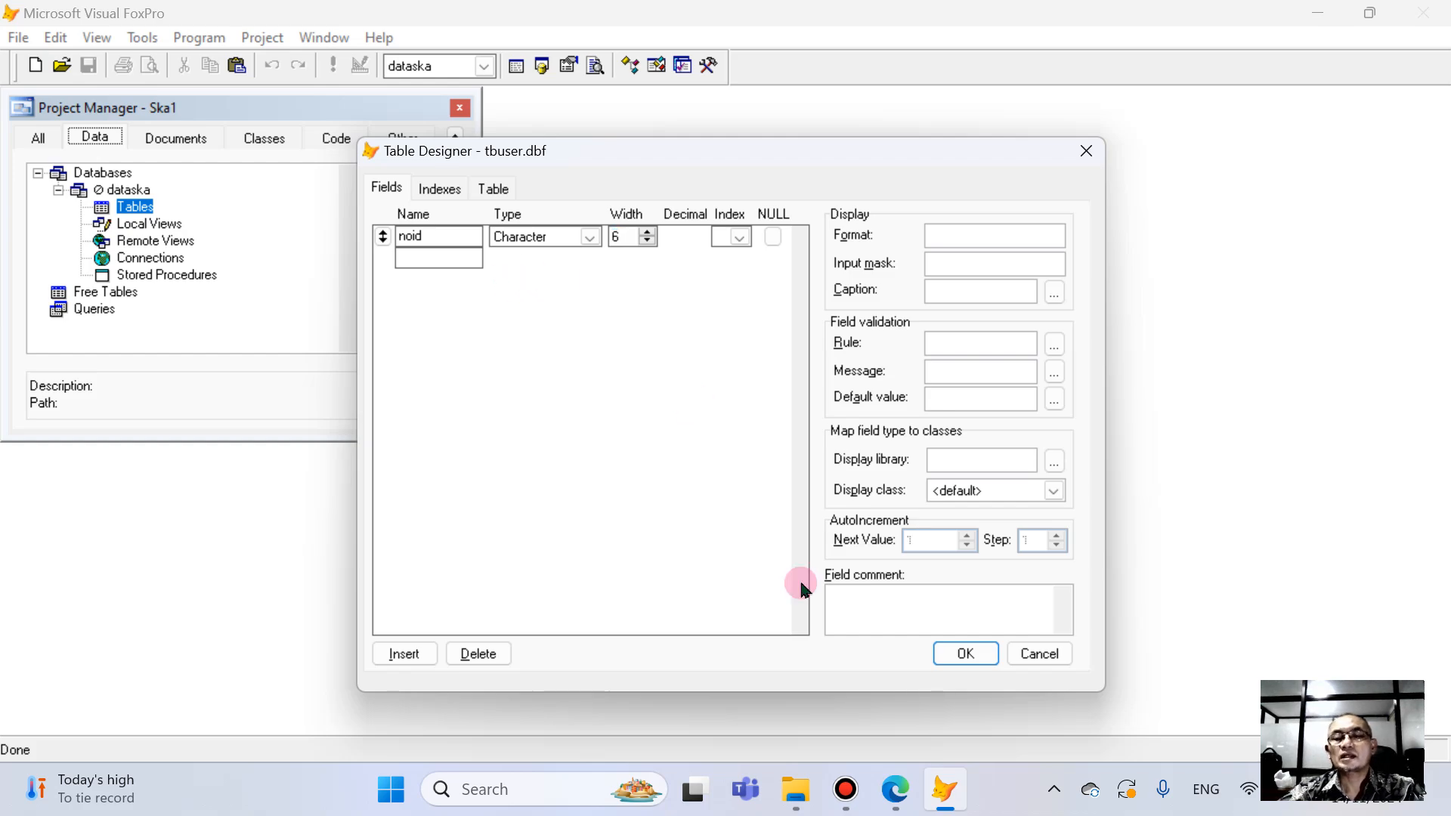
pyautogui.click(894, 790)
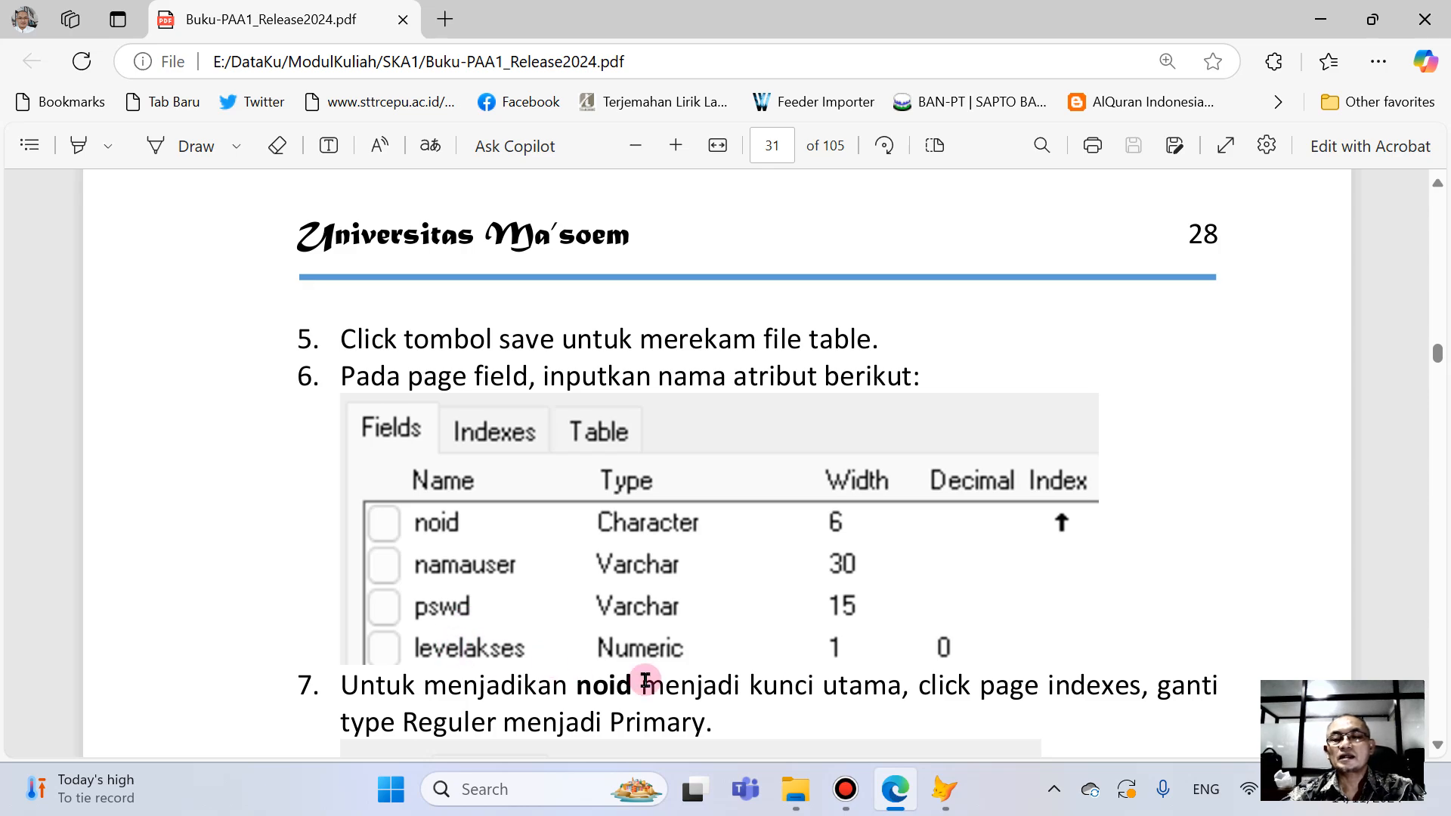
# - Switch back to Visual FoxPro and add a namauser field to tbuser as Varchar with width 30
pyautogui.click(946, 791)
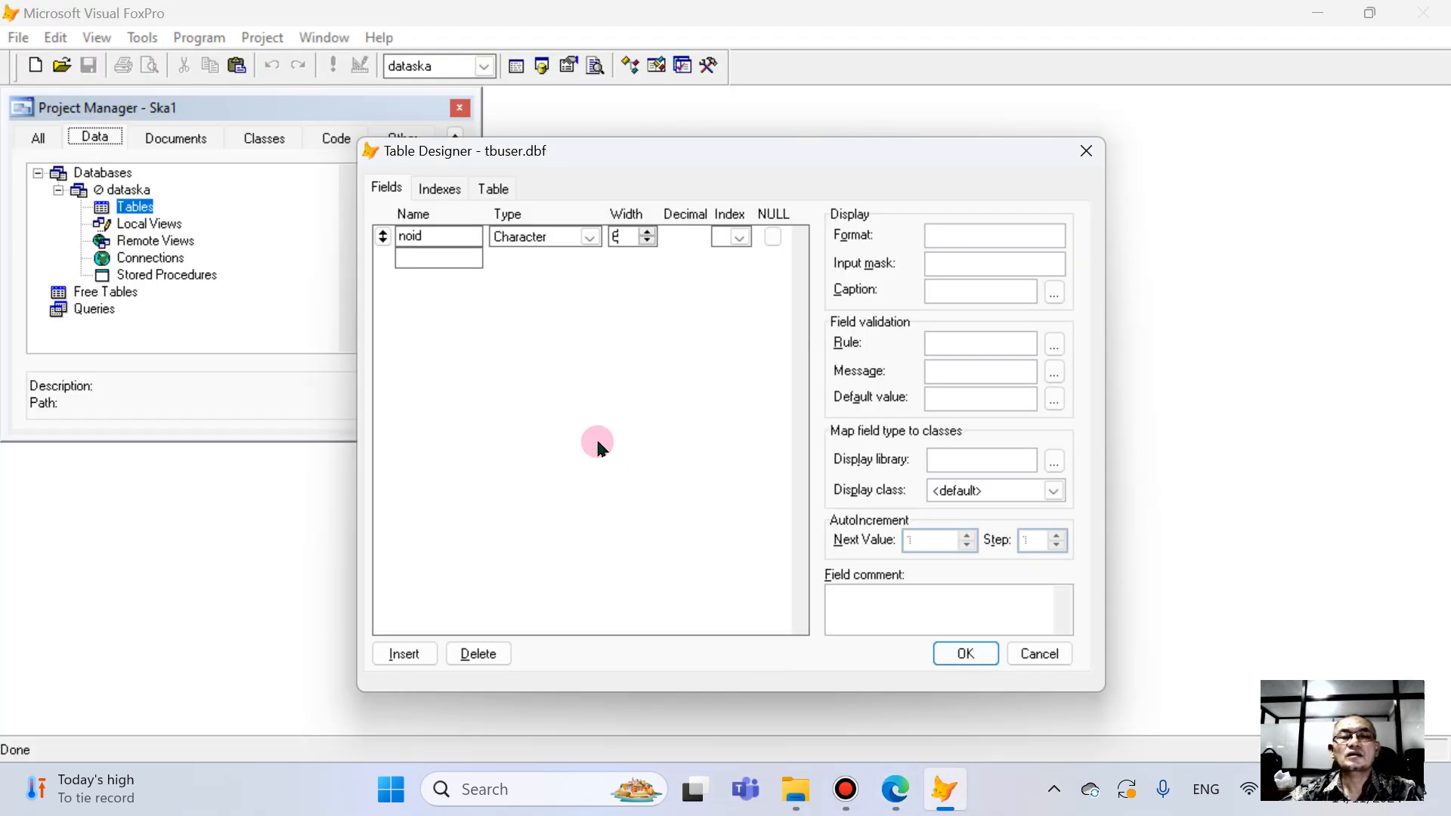
pyautogui.click(430, 258)
pyautogui.write('nama')
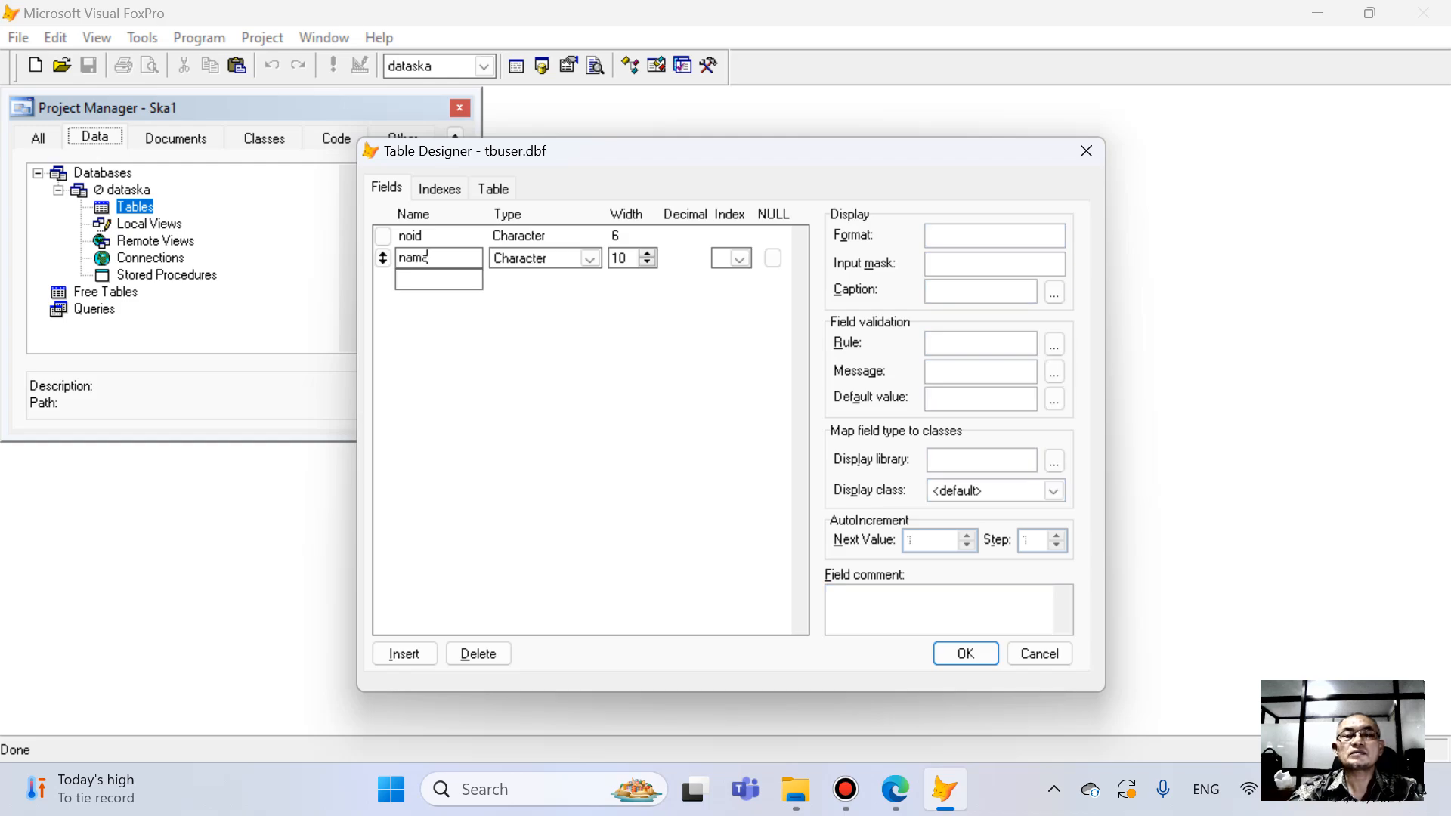
pyautogui.write('user')
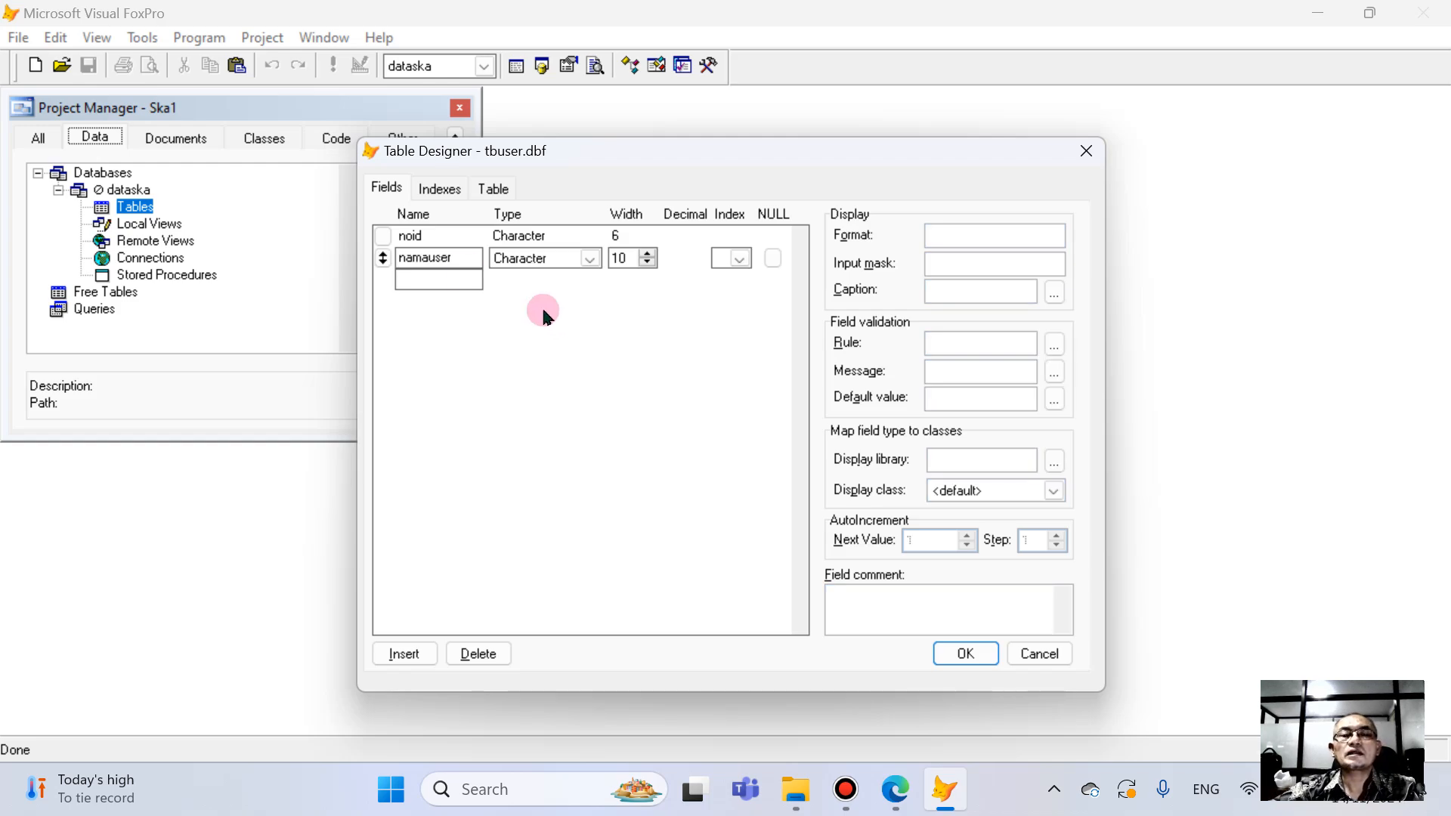
pyautogui.click(589, 259)
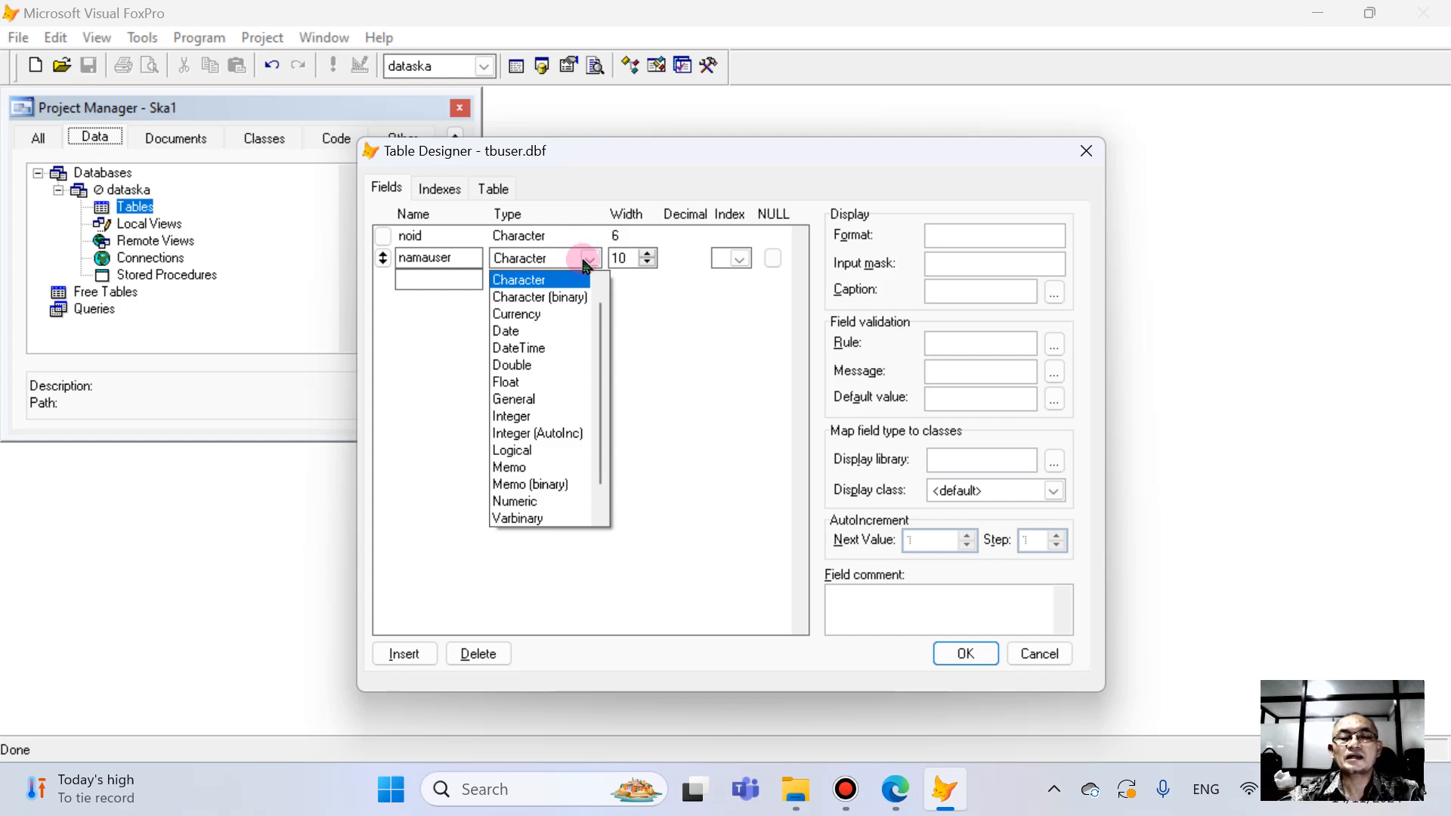
pyautogui.moveTo(602, 410); pyautogui.dragTo(599, 493)
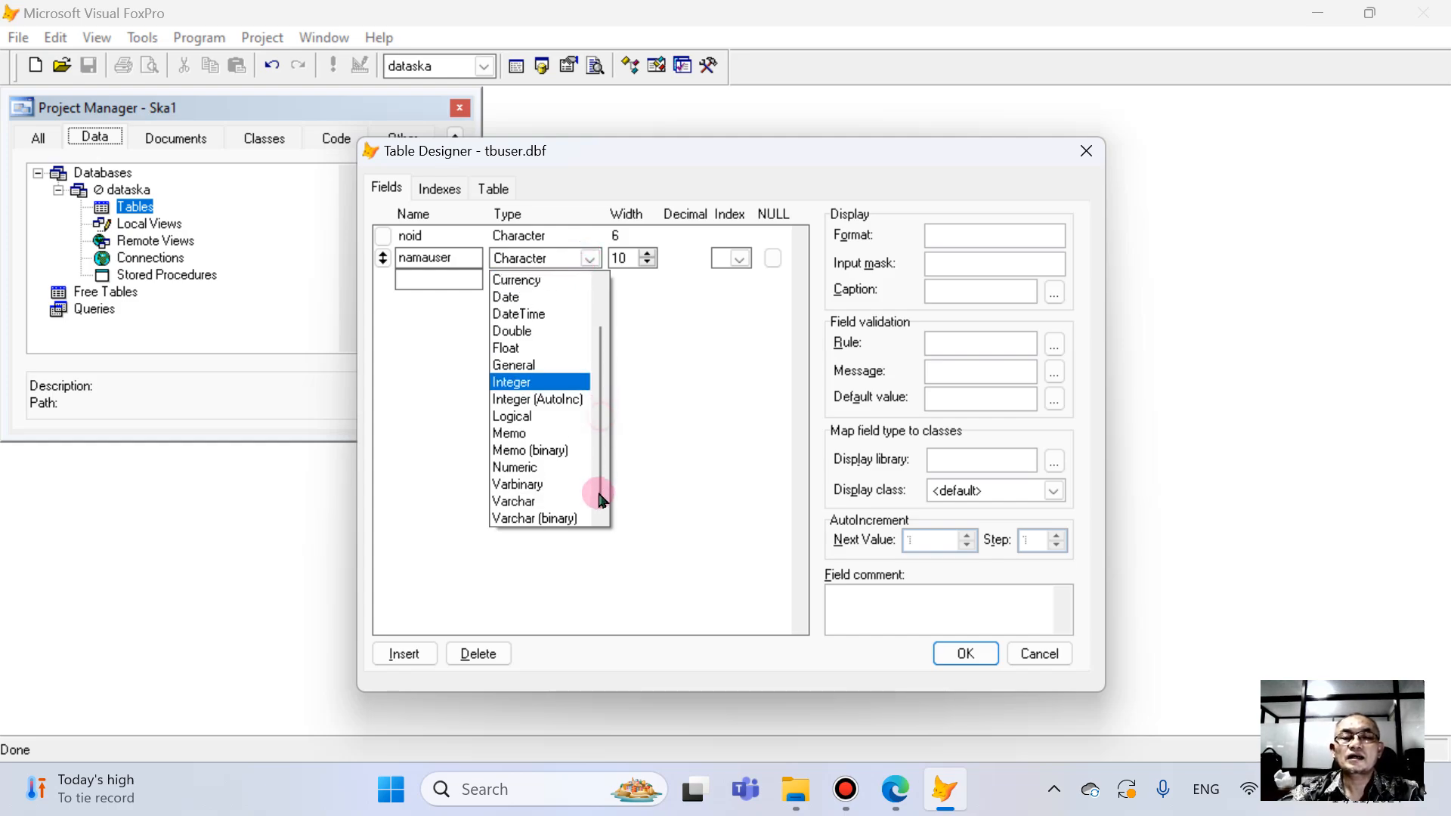
pyautogui.click(538, 501)
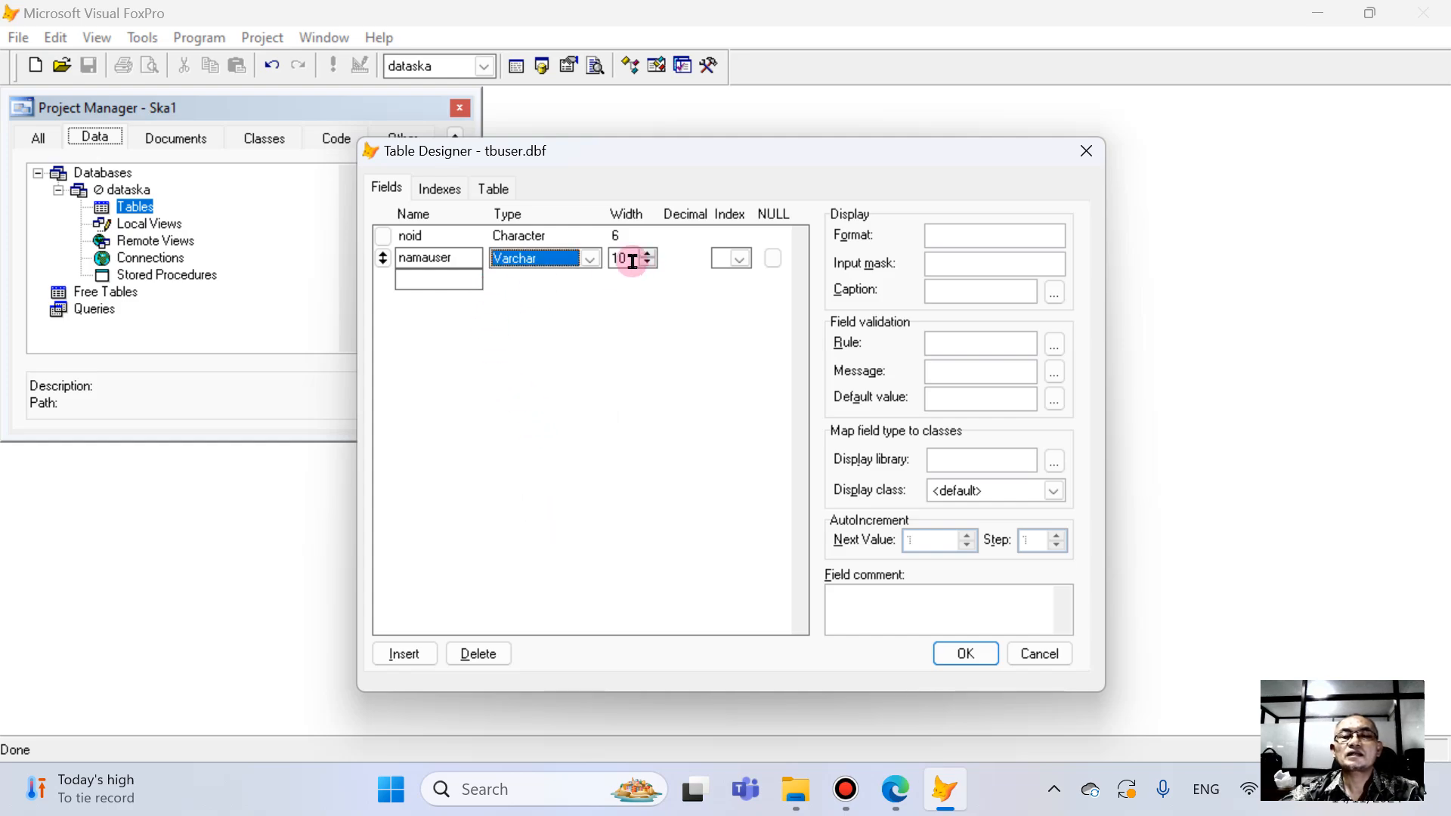
pyautogui.click(632, 259)
pyautogui.write('30')
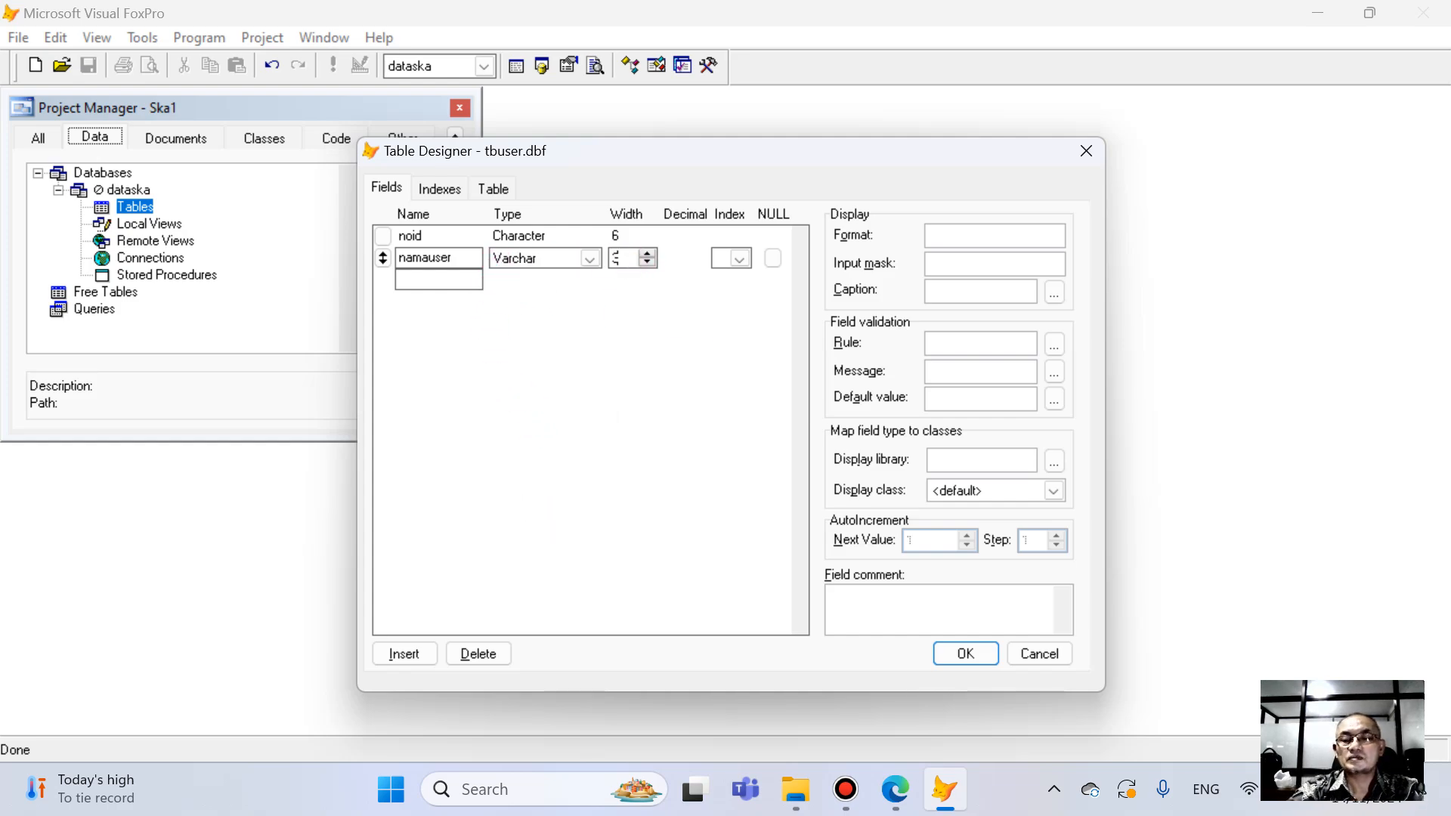
# - Add a pswd field below namauser as Varchar with width 15
pyautogui.click(436, 276)
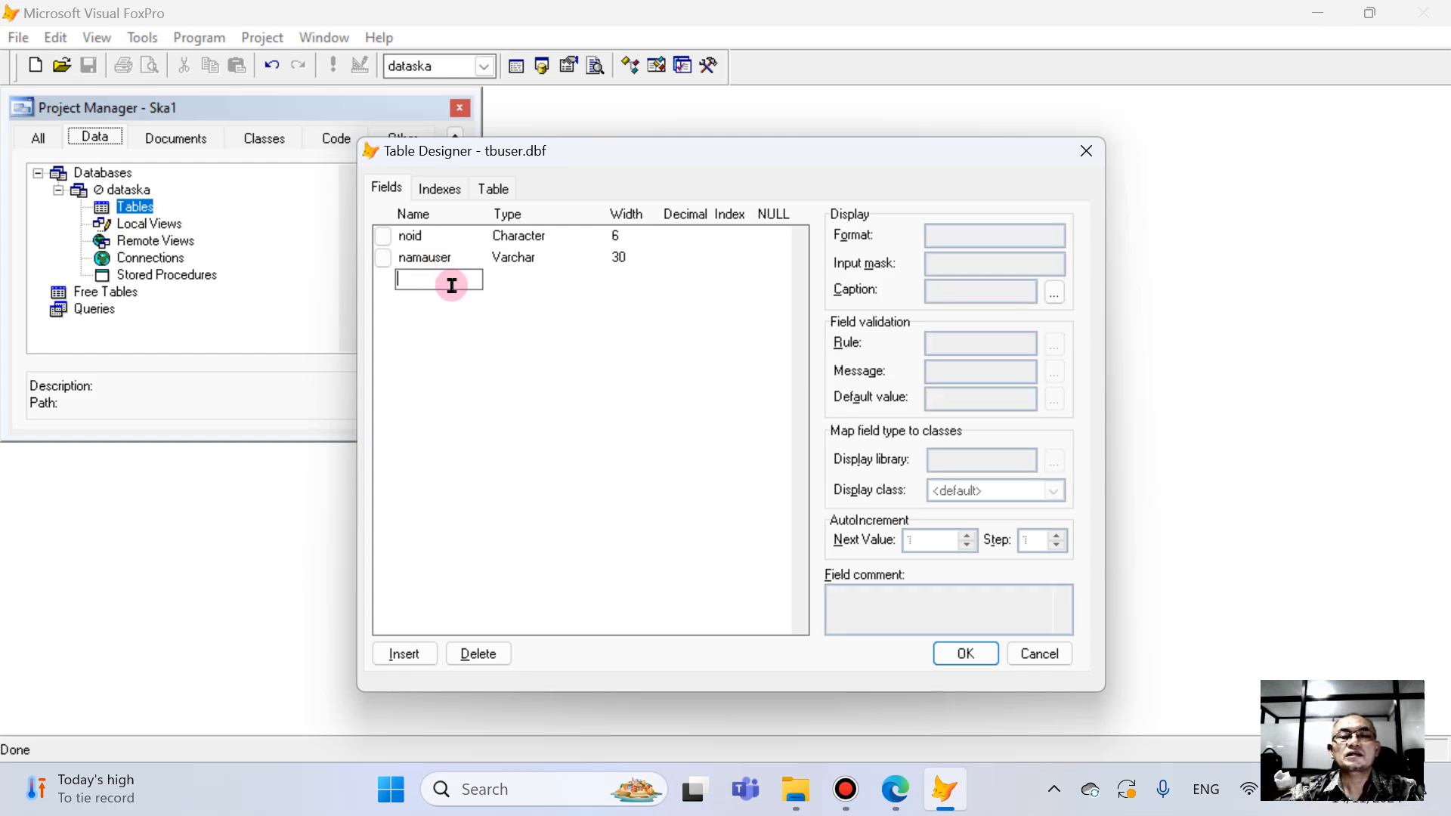
pyautogui.write('p')
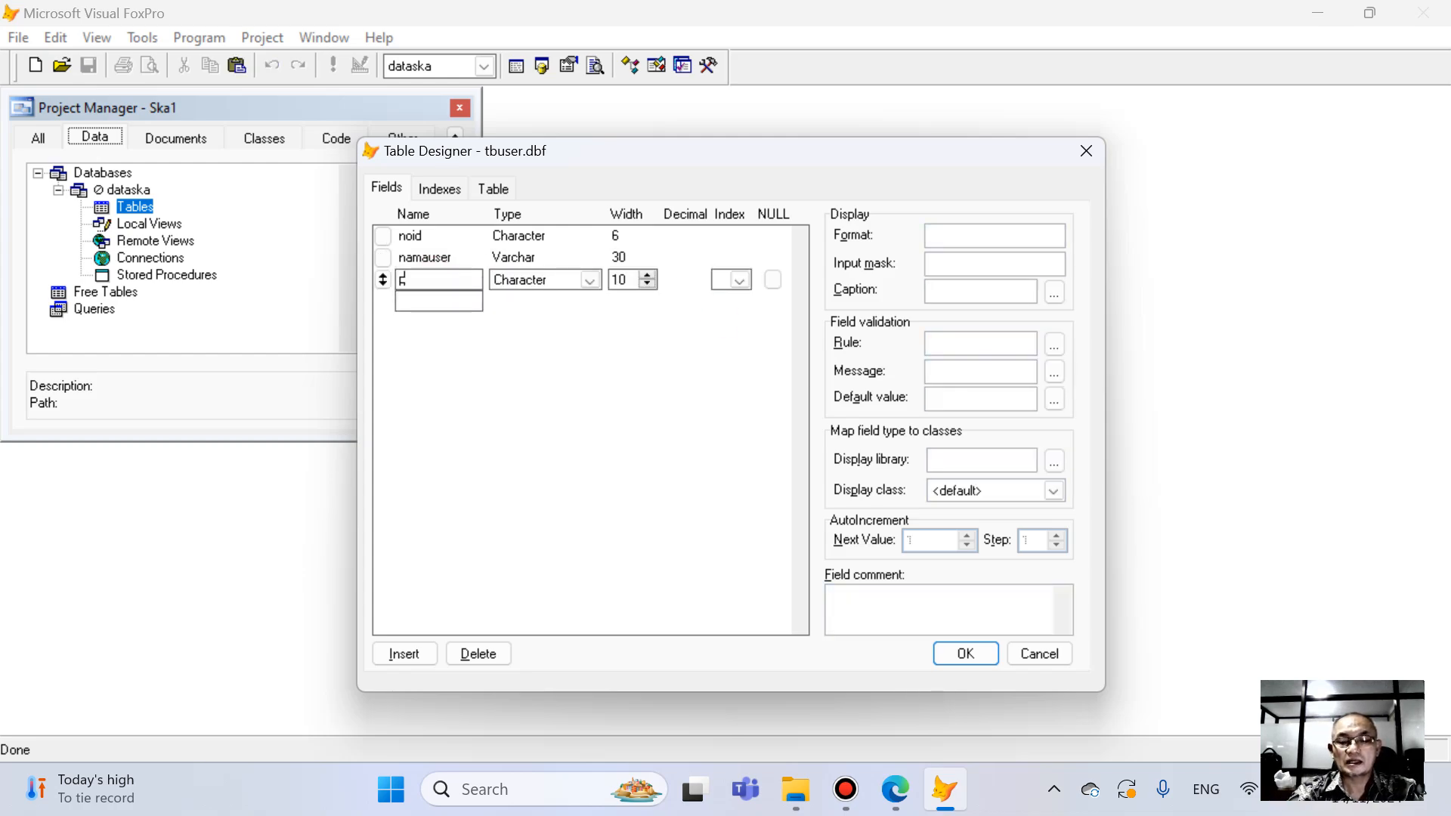
pyautogui.write('swd')
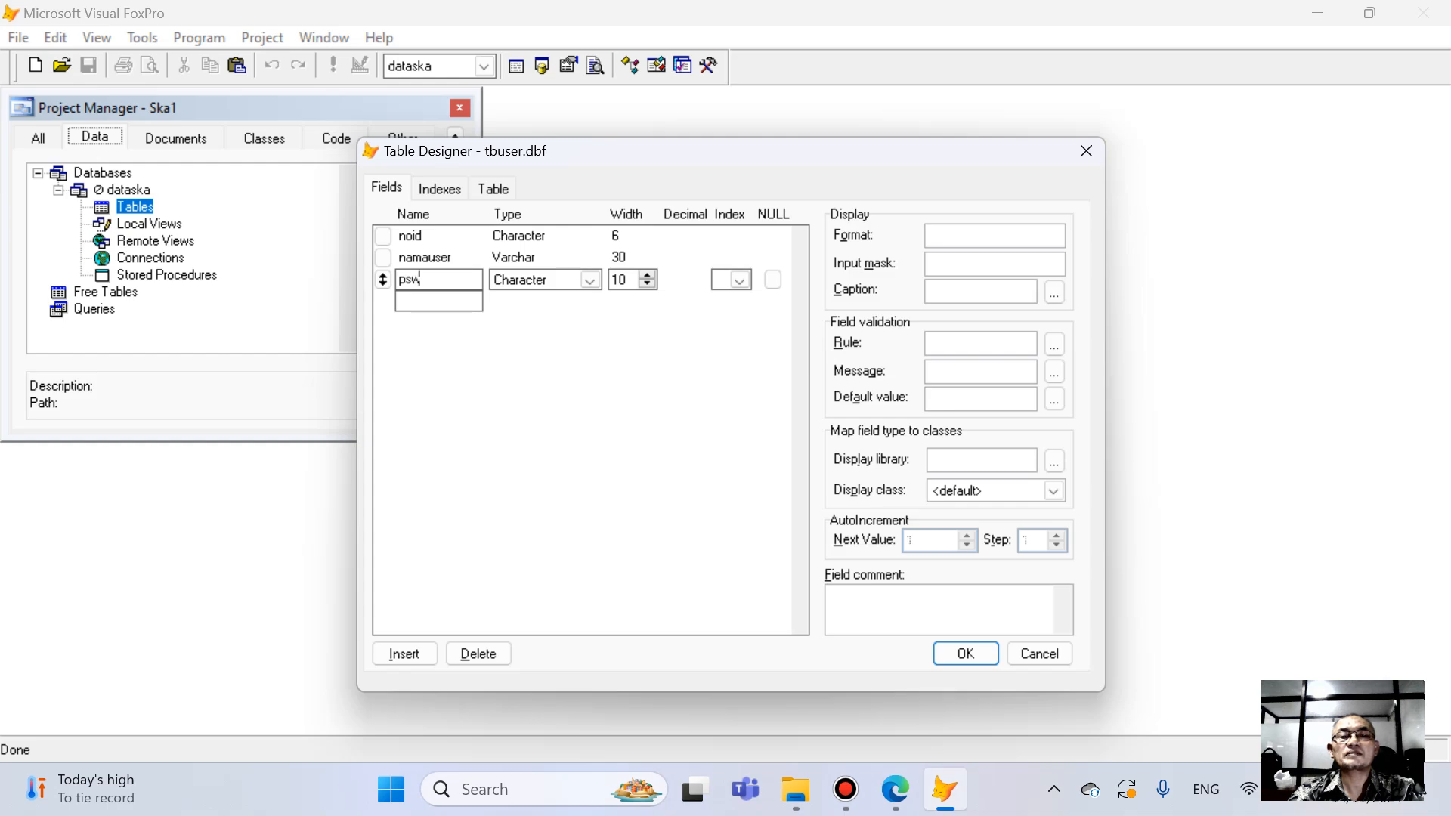
pyautogui.click(569, 281)
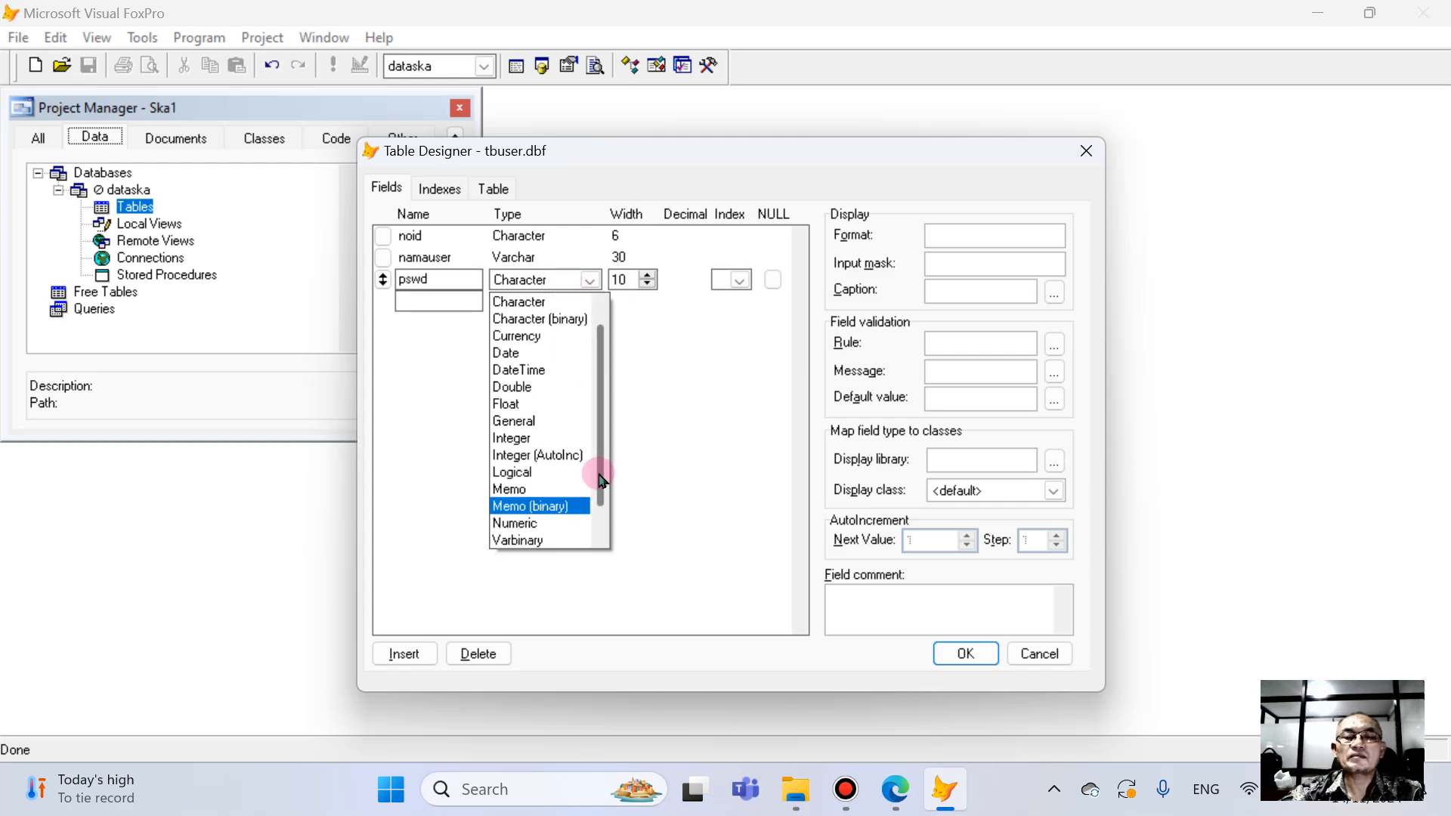
pyautogui.scroll(-1, 594, 469)
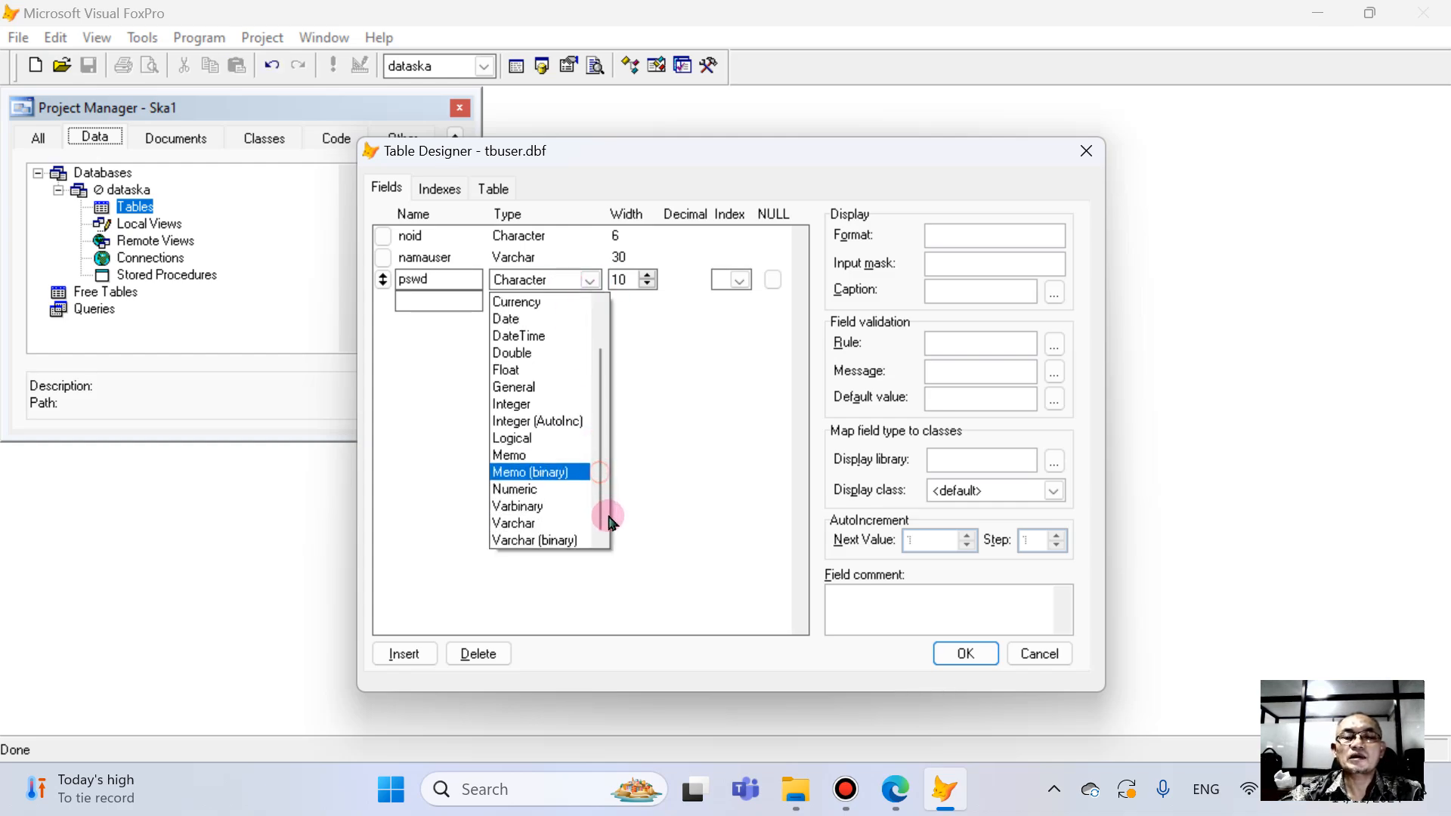
pyautogui.click(538, 523)
pyautogui.click(625, 280)
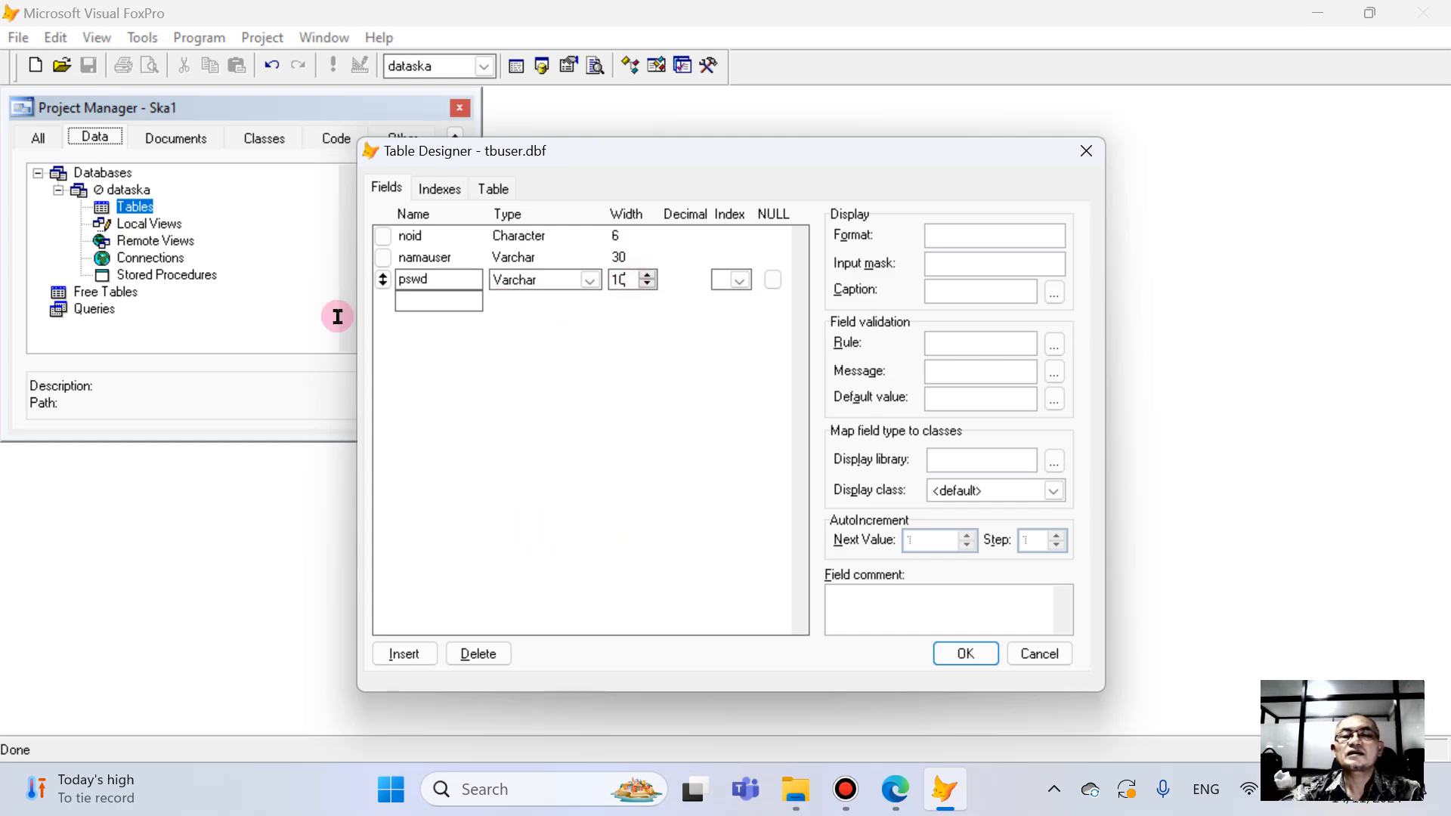
pyautogui.press('BackSpace')
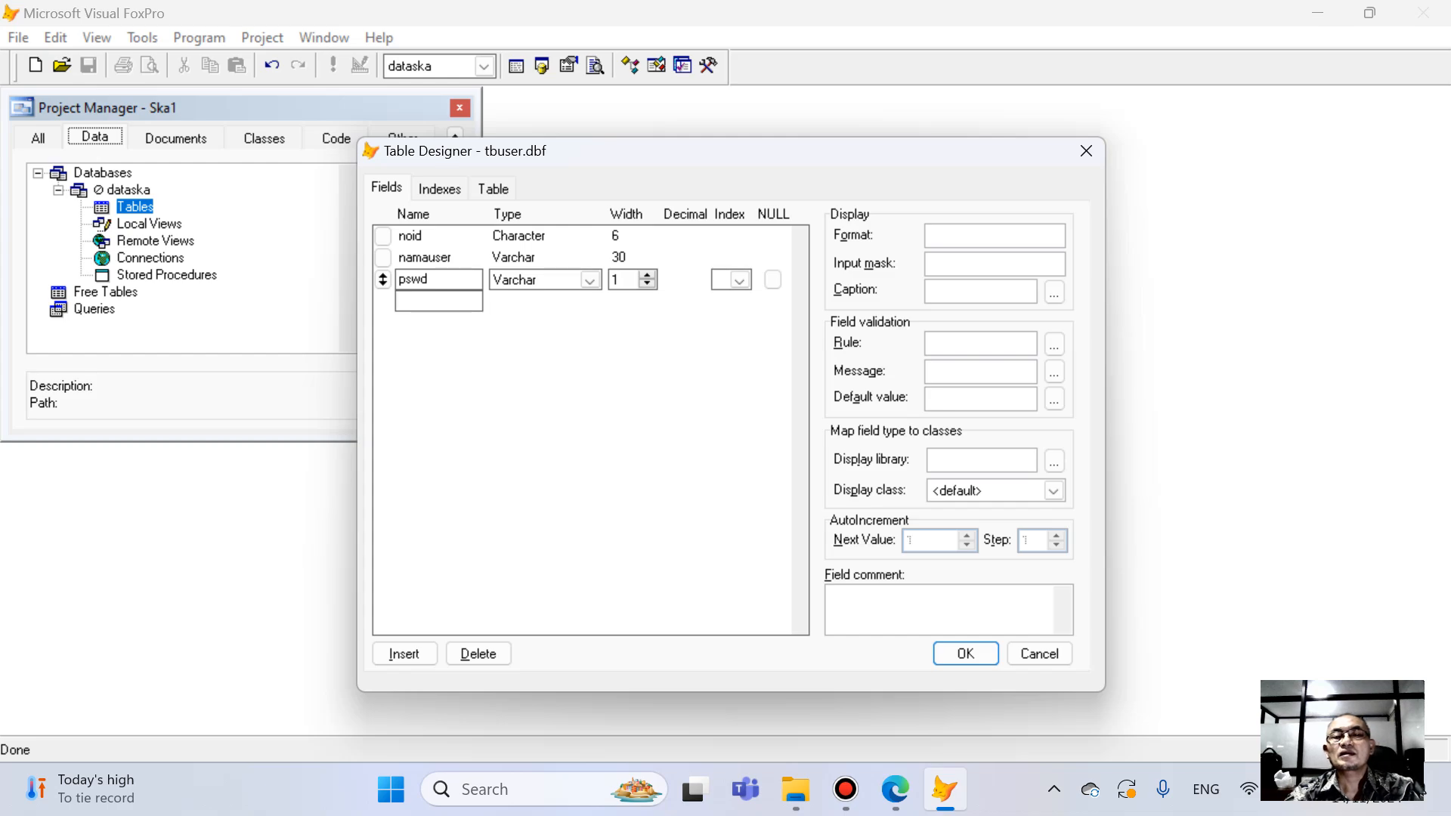
pyautogui.write('5')
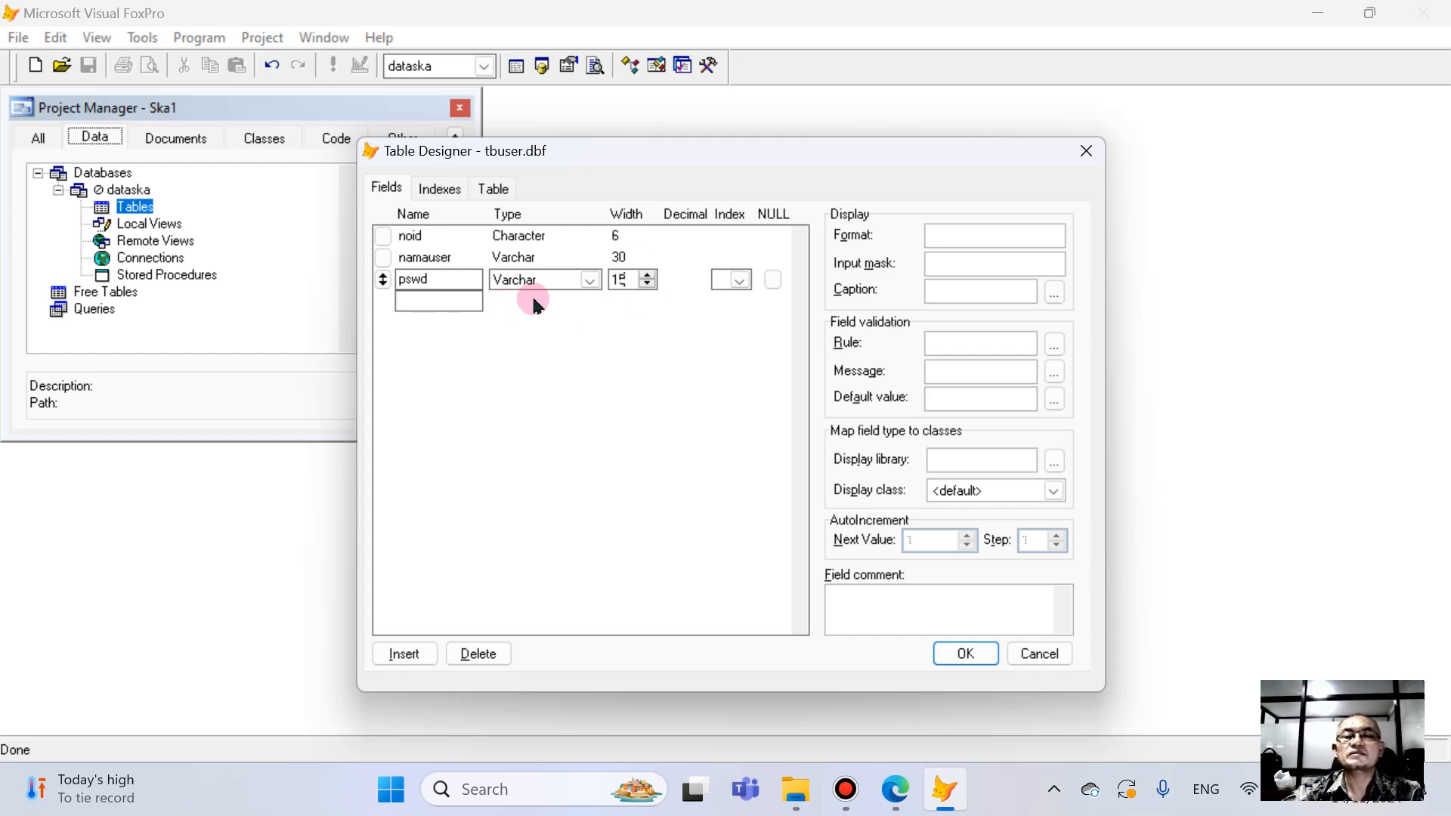
# - Add a levelakses field below pswd as Numeric with width 1
pyautogui.click(431, 300)
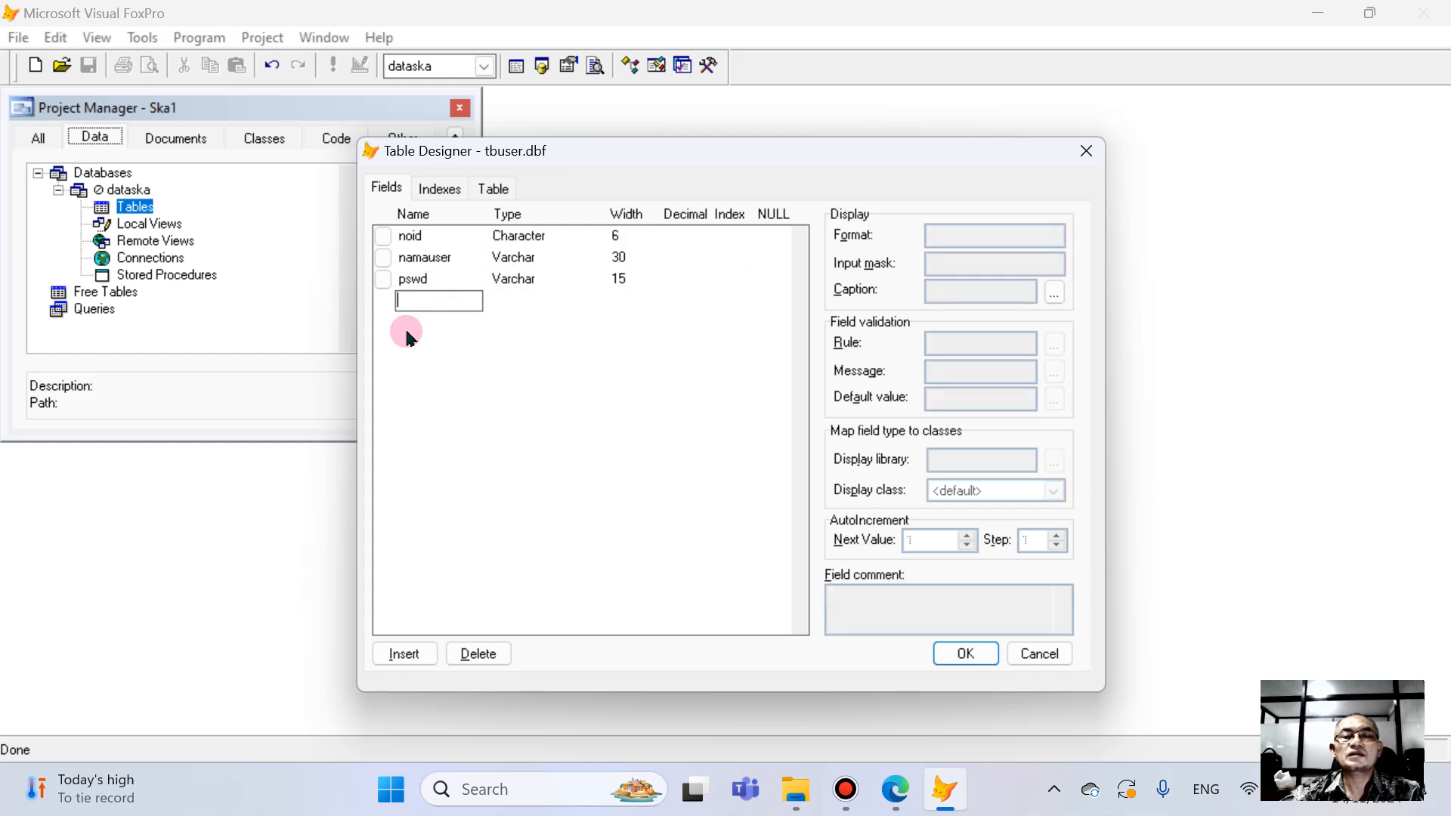
pyautogui.write('le')
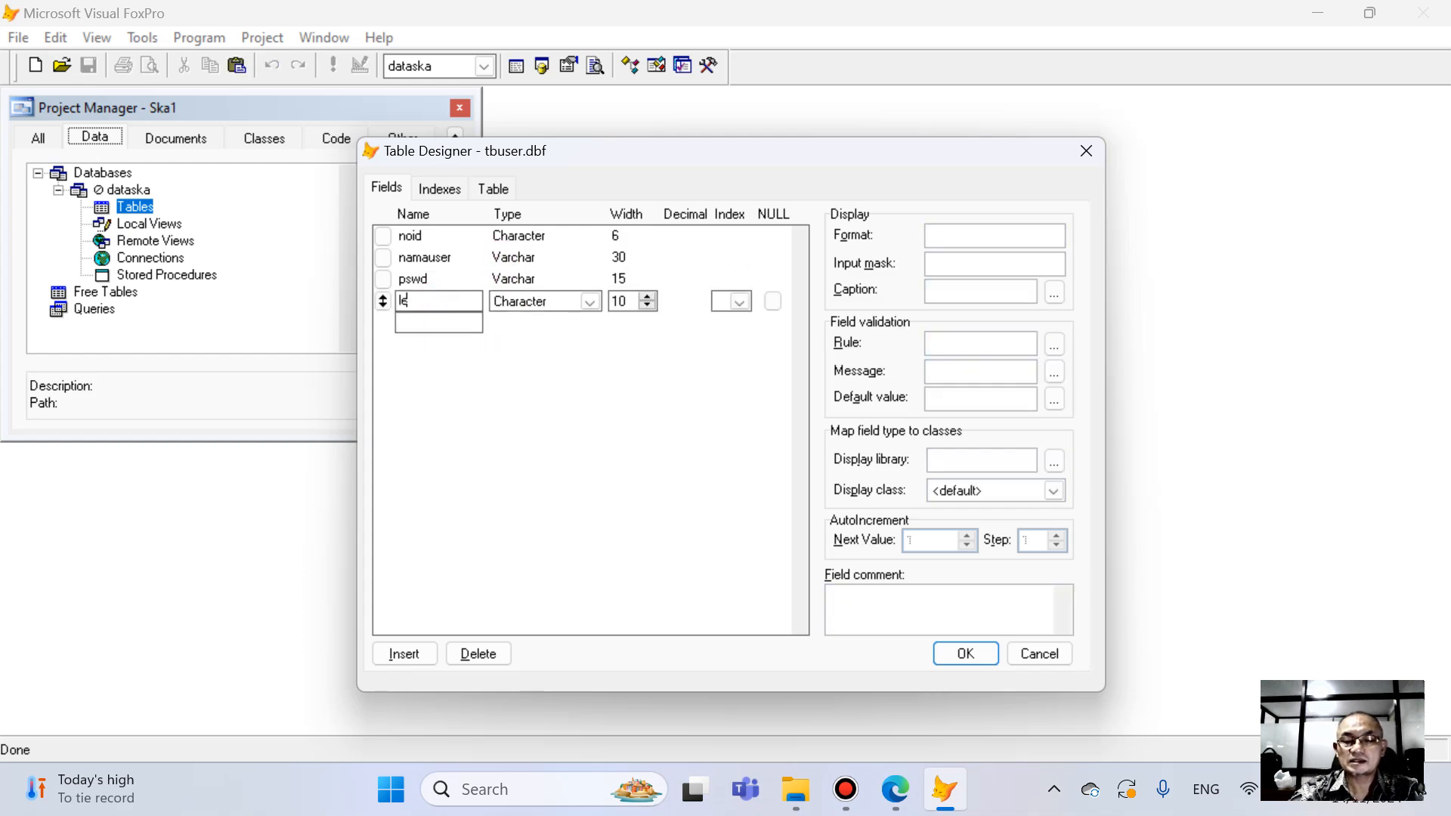
pyautogui.write('velakses')
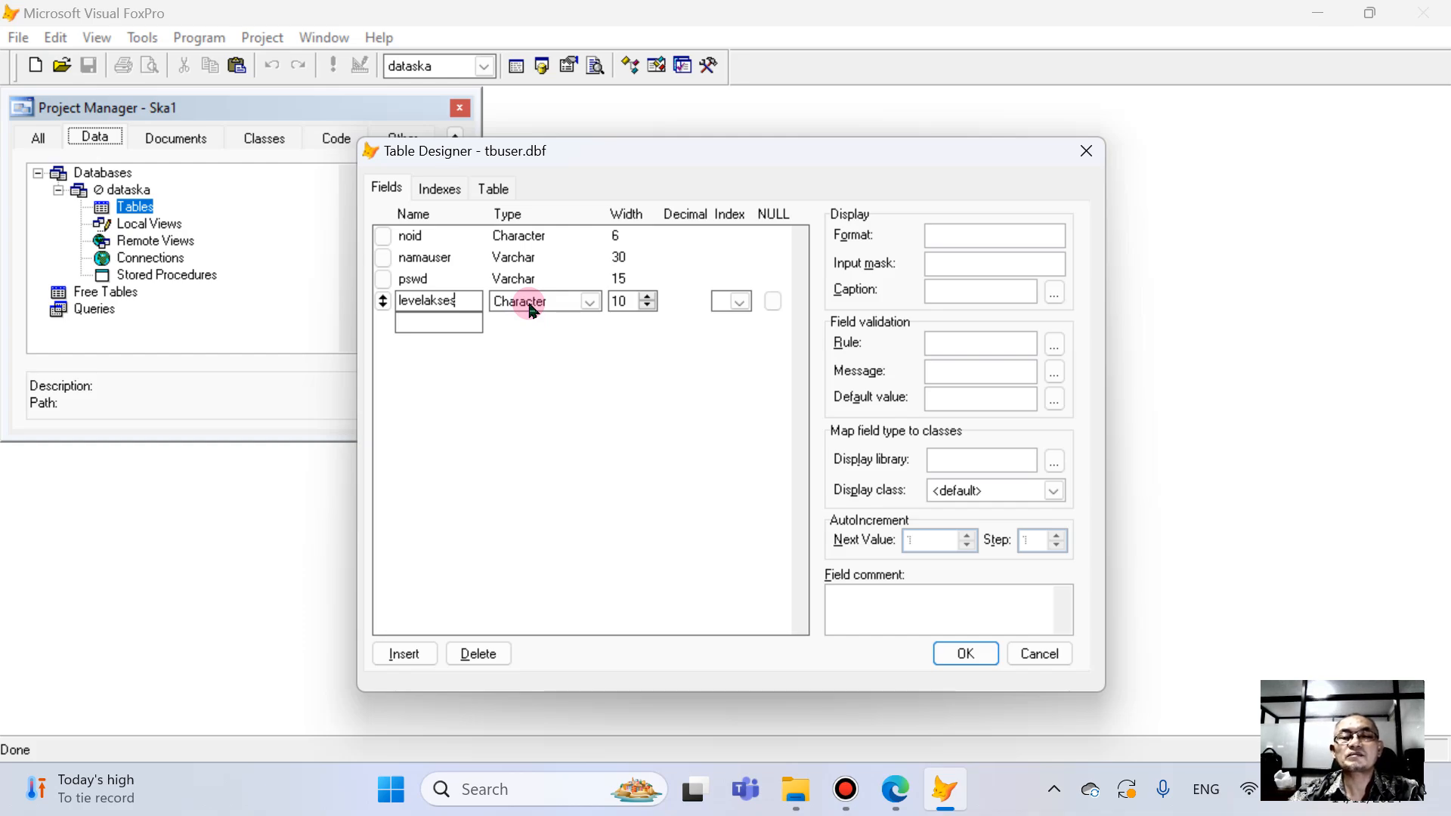
pyautogui.click(562, 303)
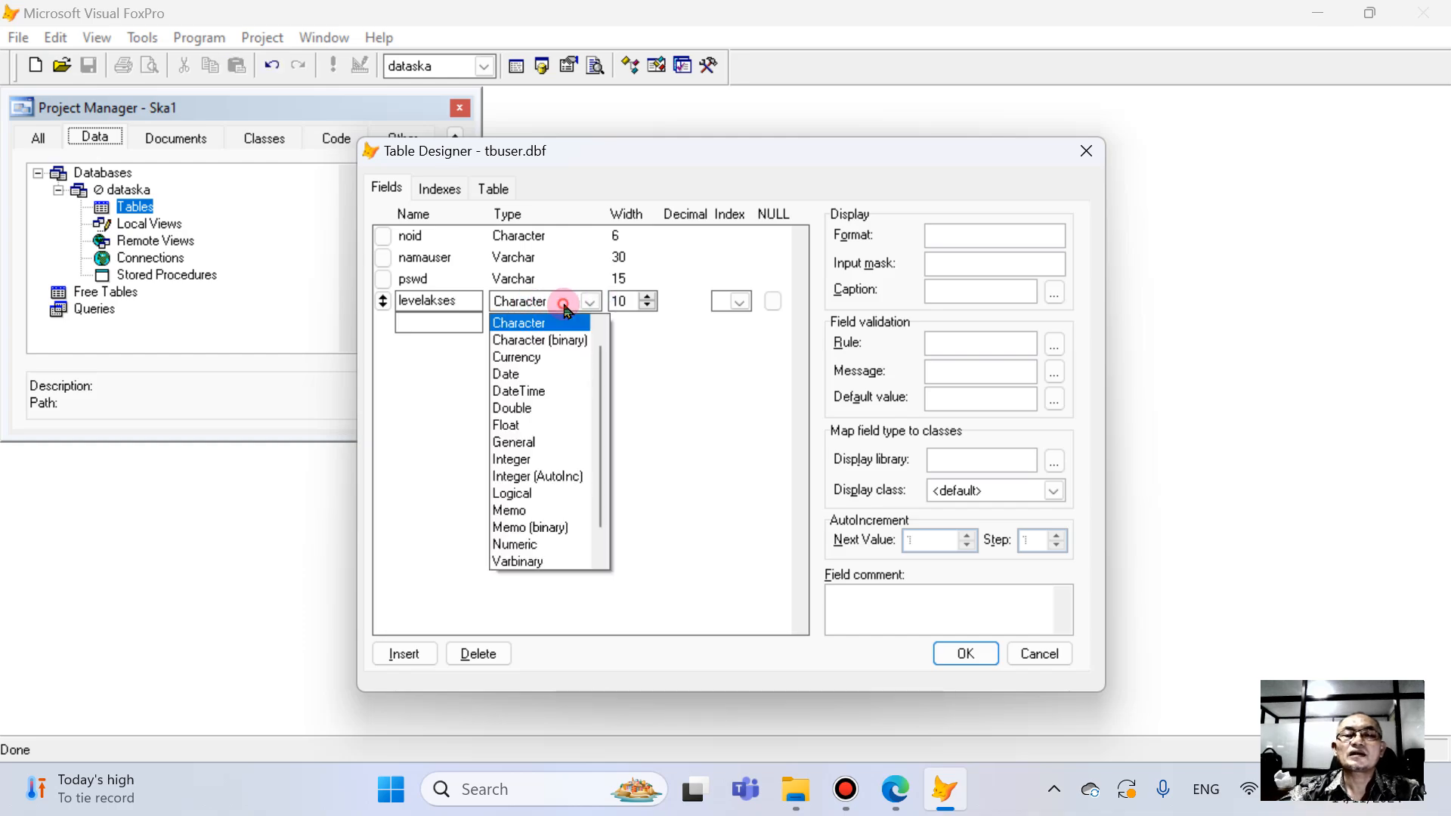
pyautogui.moveTo(602, 476); pyautogui.dragTo(596, 537)
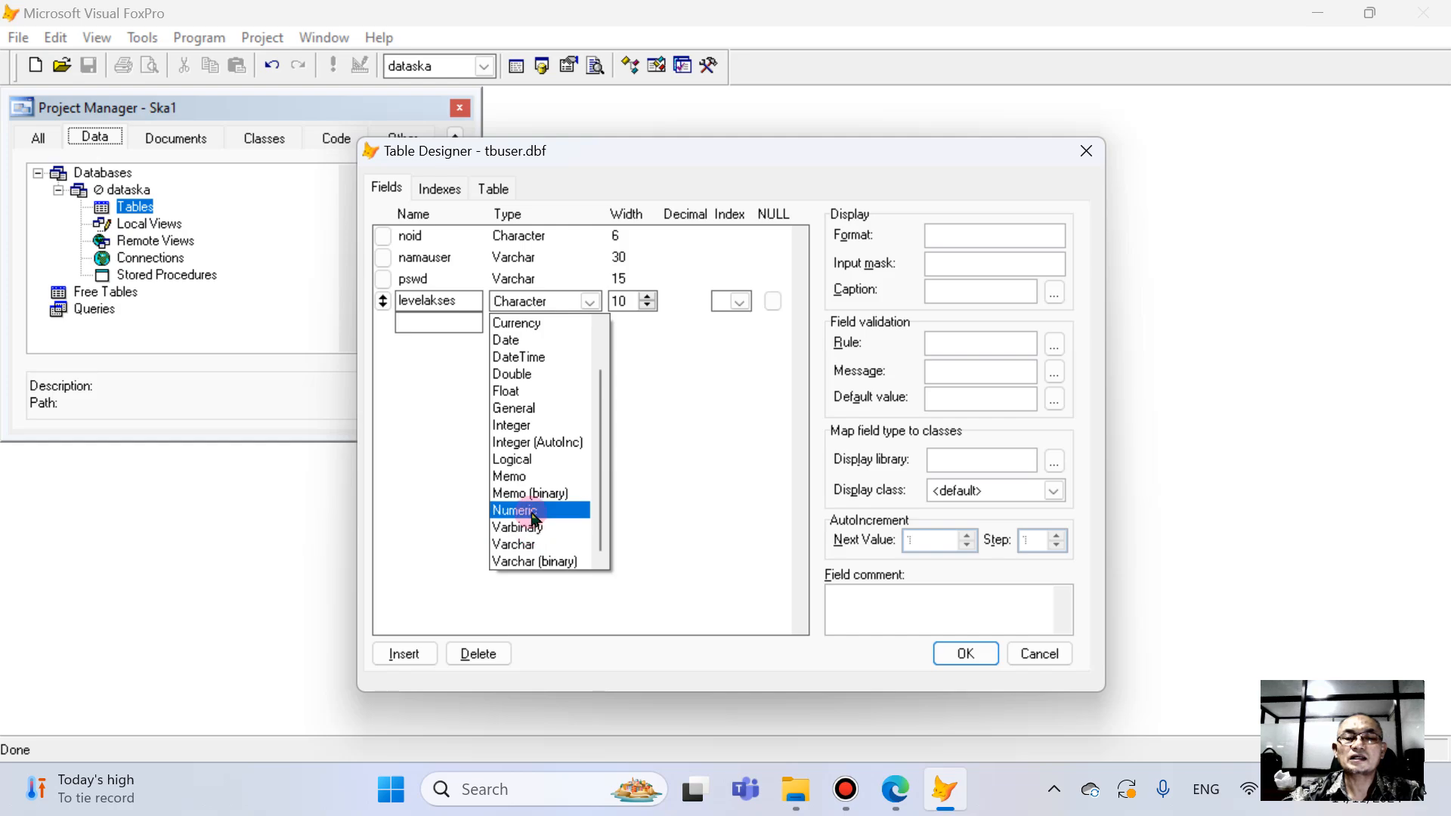
pyautogui.click(534, 512)
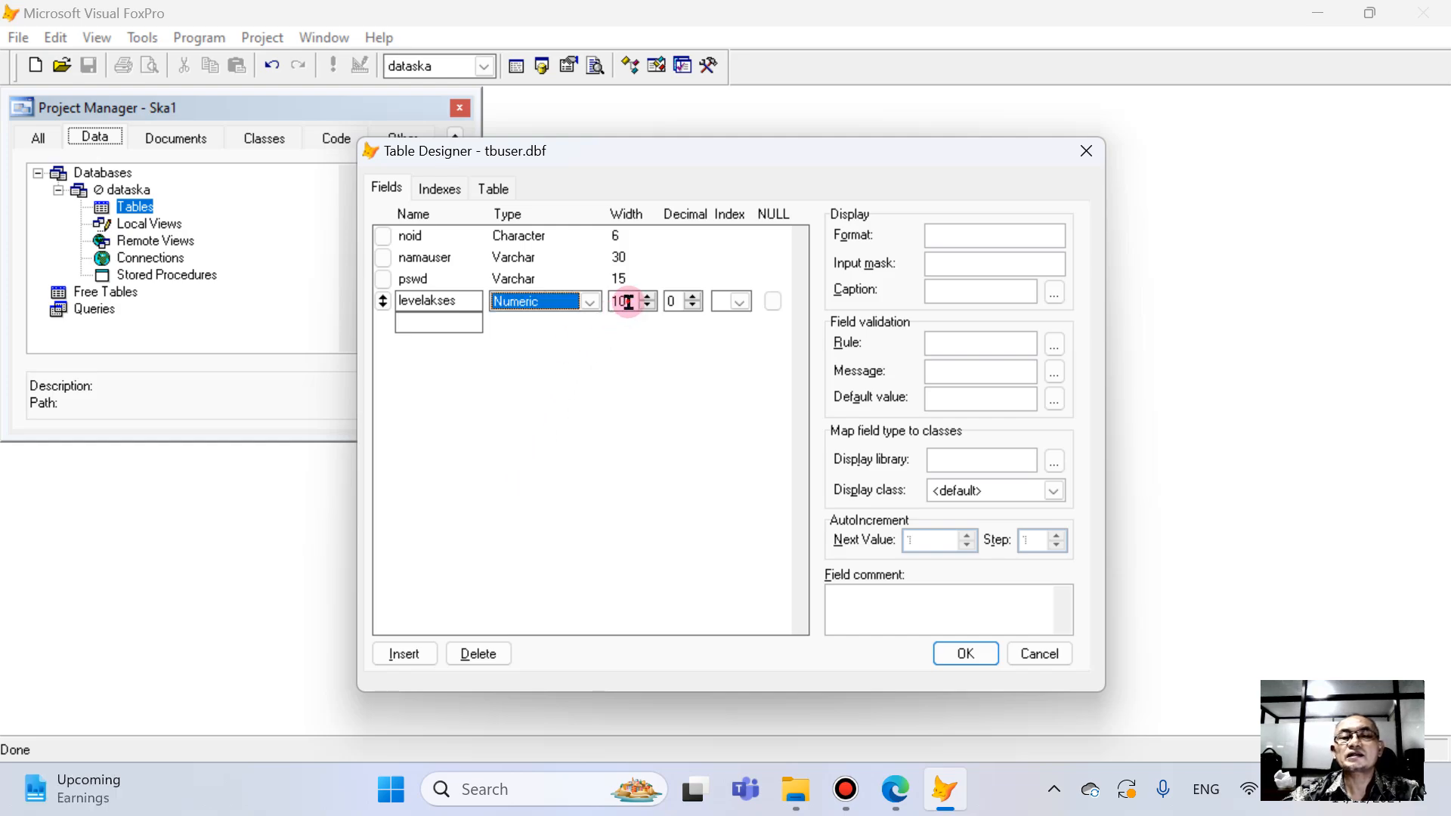
pyautogui.moveTo(630, 301); pyautogui.dragTo(550, 302)
pyautogui.write('1')
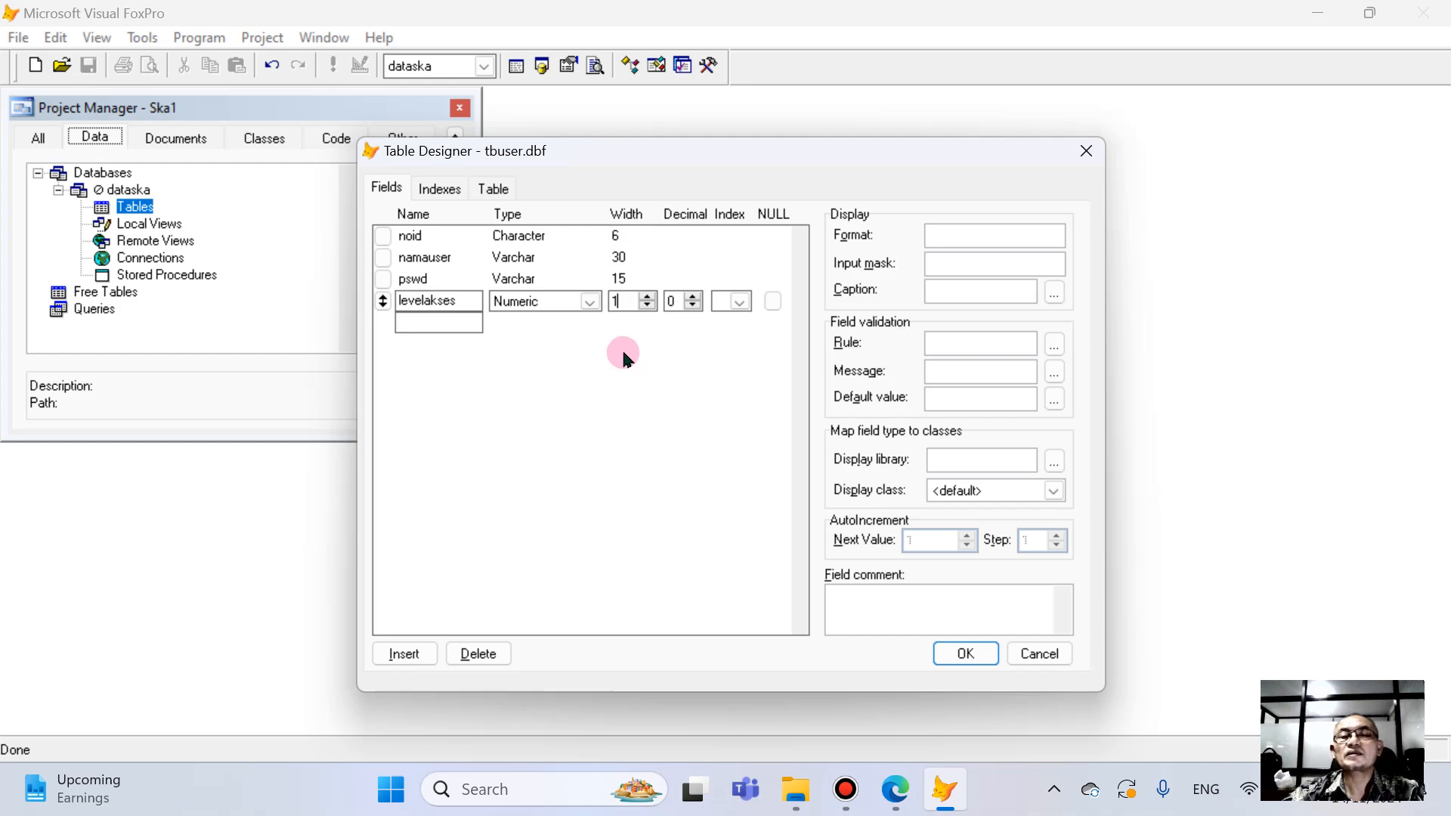
# - Give the noid field an ascending index and save the tbuser table structure
pyautogui.click(684, 239)
pyautogui.click(729, 237)
pyautogui.click(729, 275)
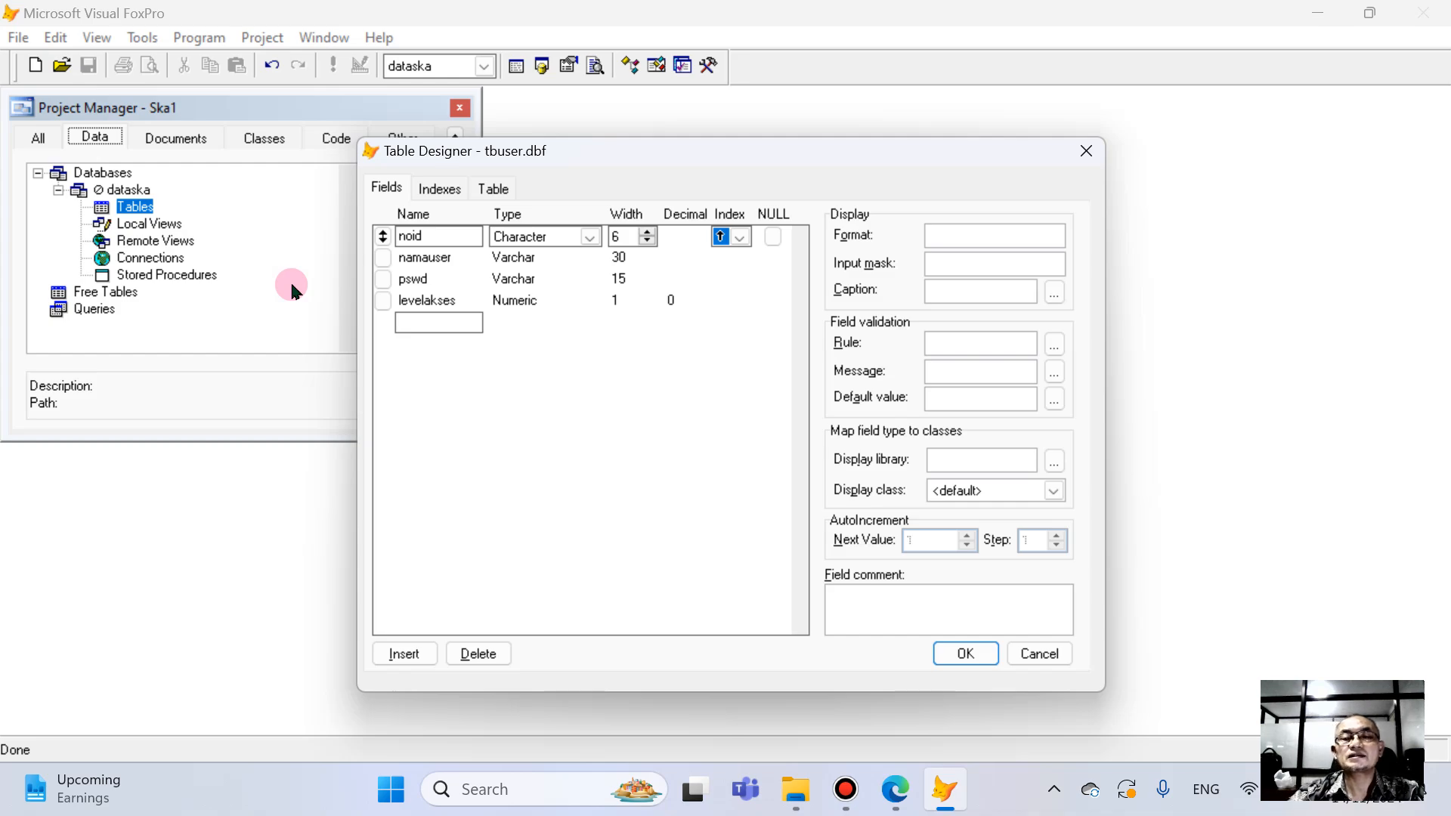
pyautogui.click(958, 655)
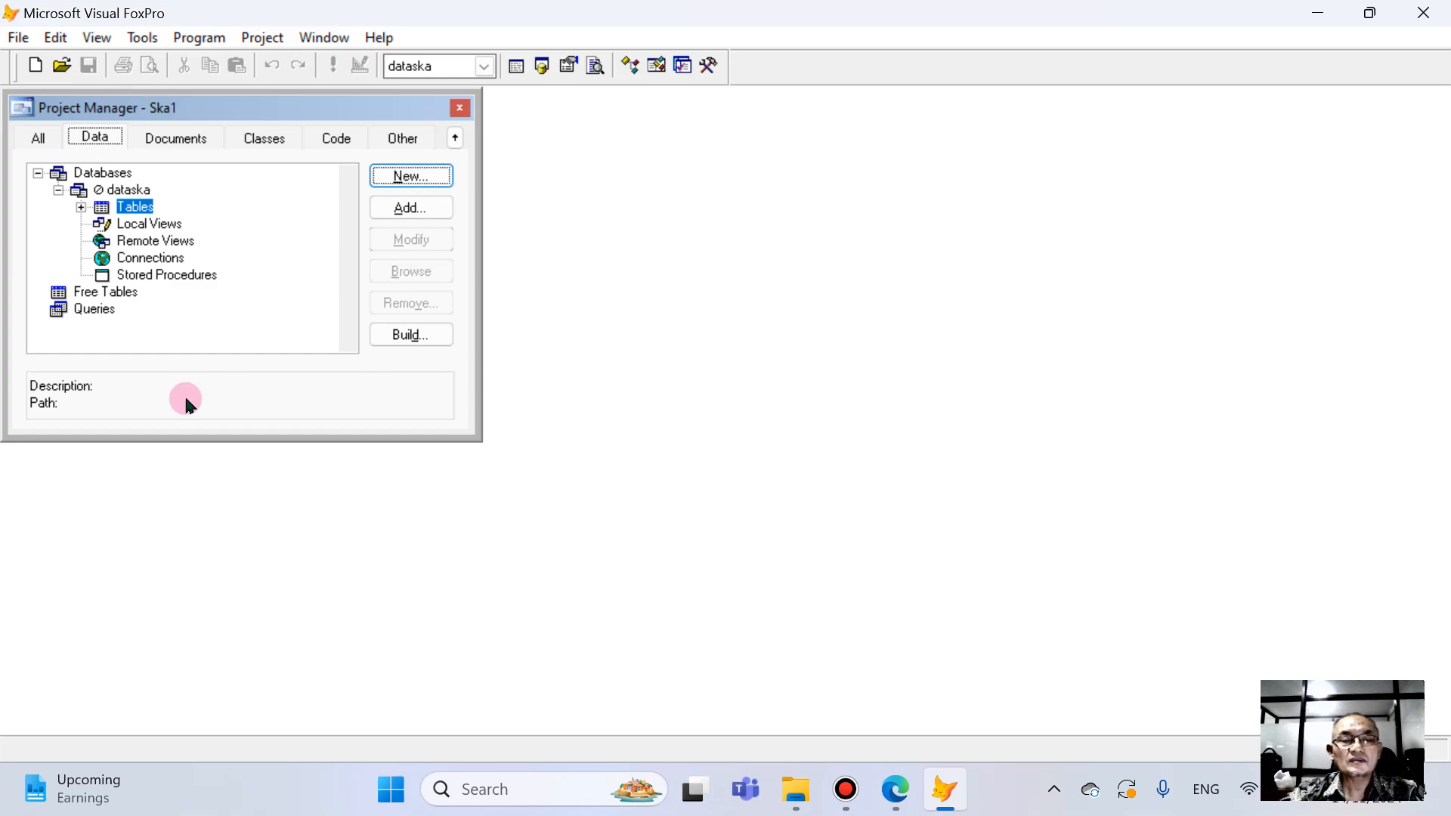
# - Review the structure of the tbuser table under dataska, and browse its records before closing the view
pyautogui.click(81, 207)
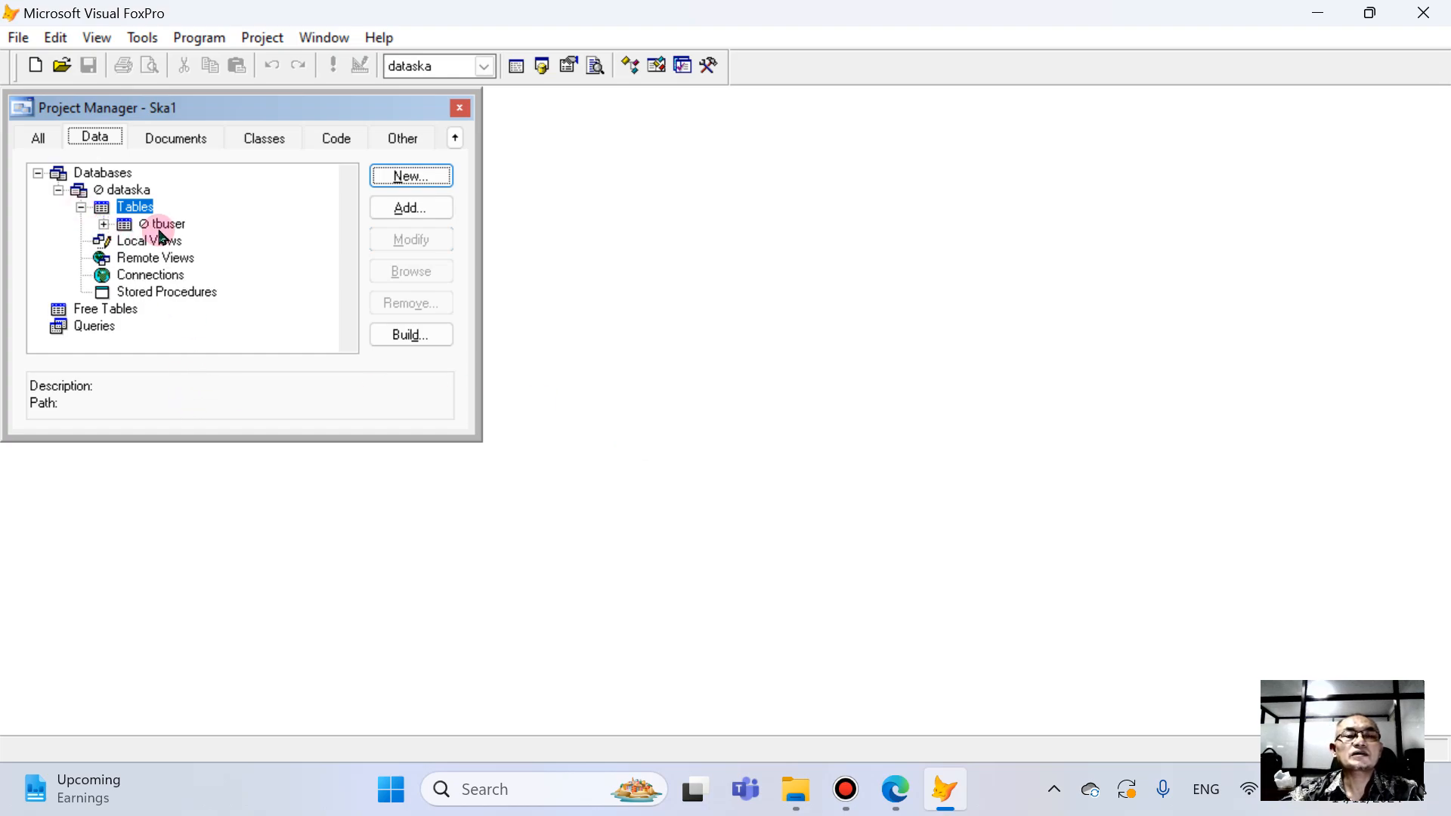
pyautogui.click(172, 226)
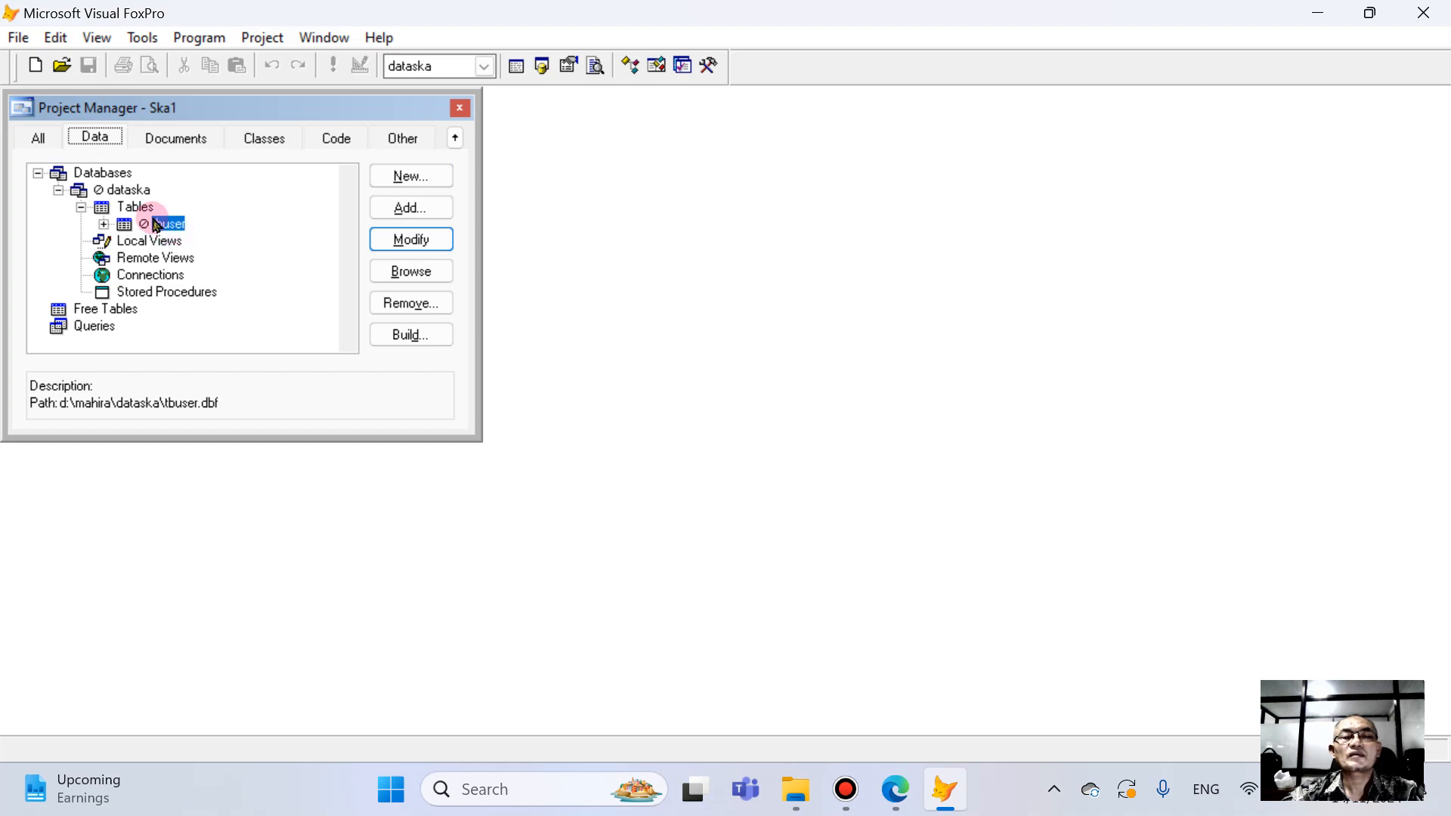
pyautogui.click(406, 238)
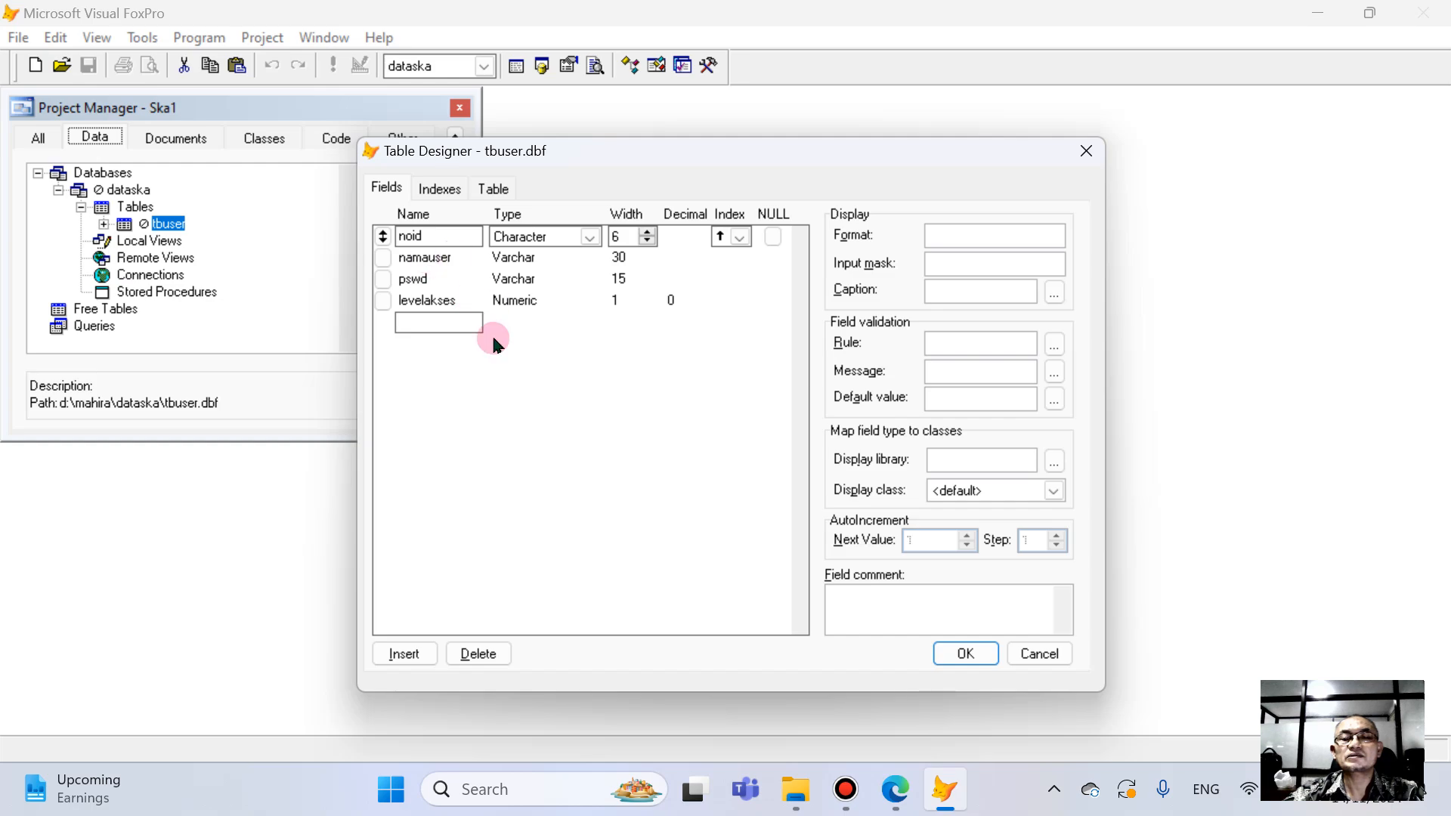
pyautogui.click(959, 655)
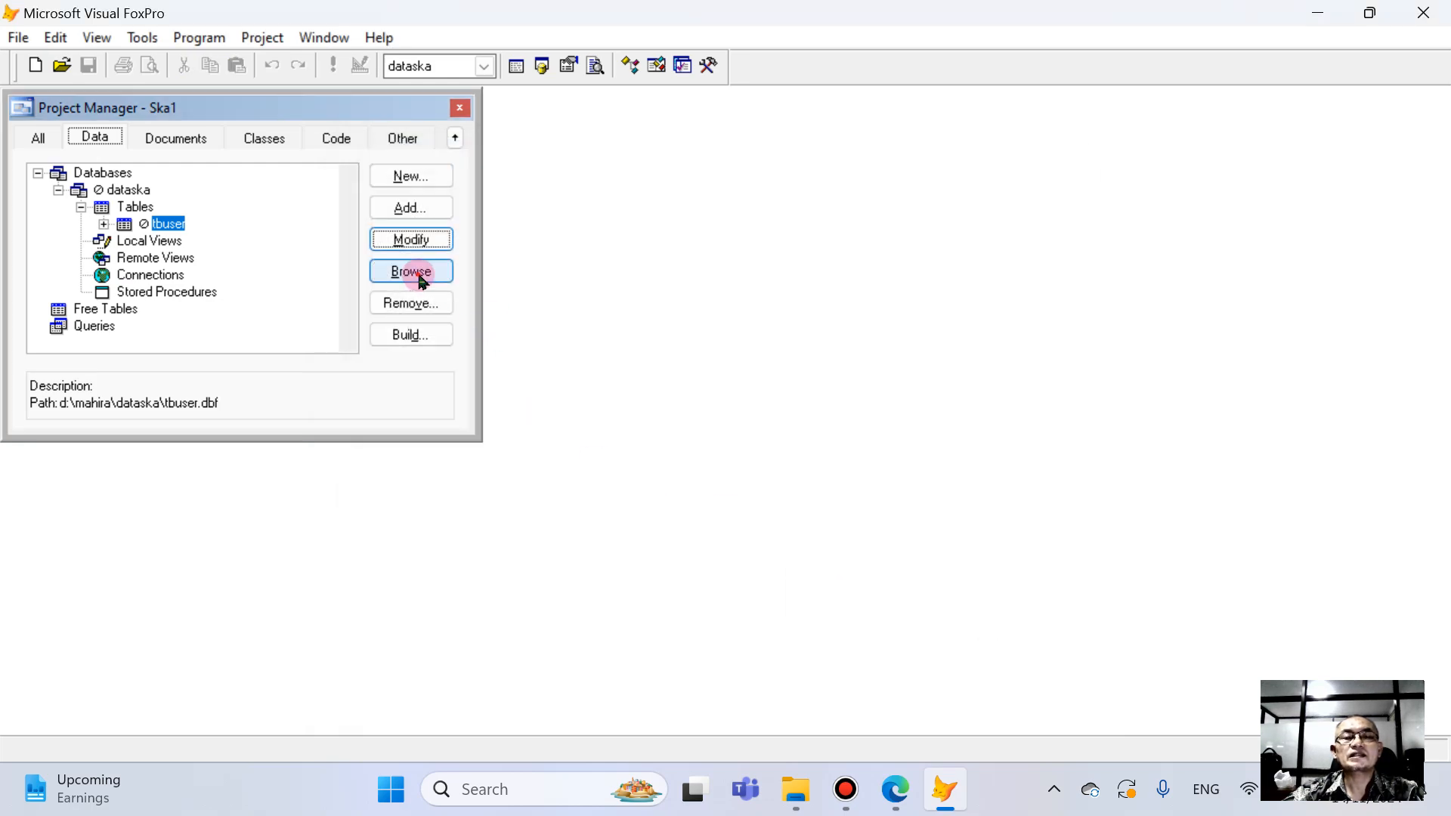
pyautogui.click(420, 276)
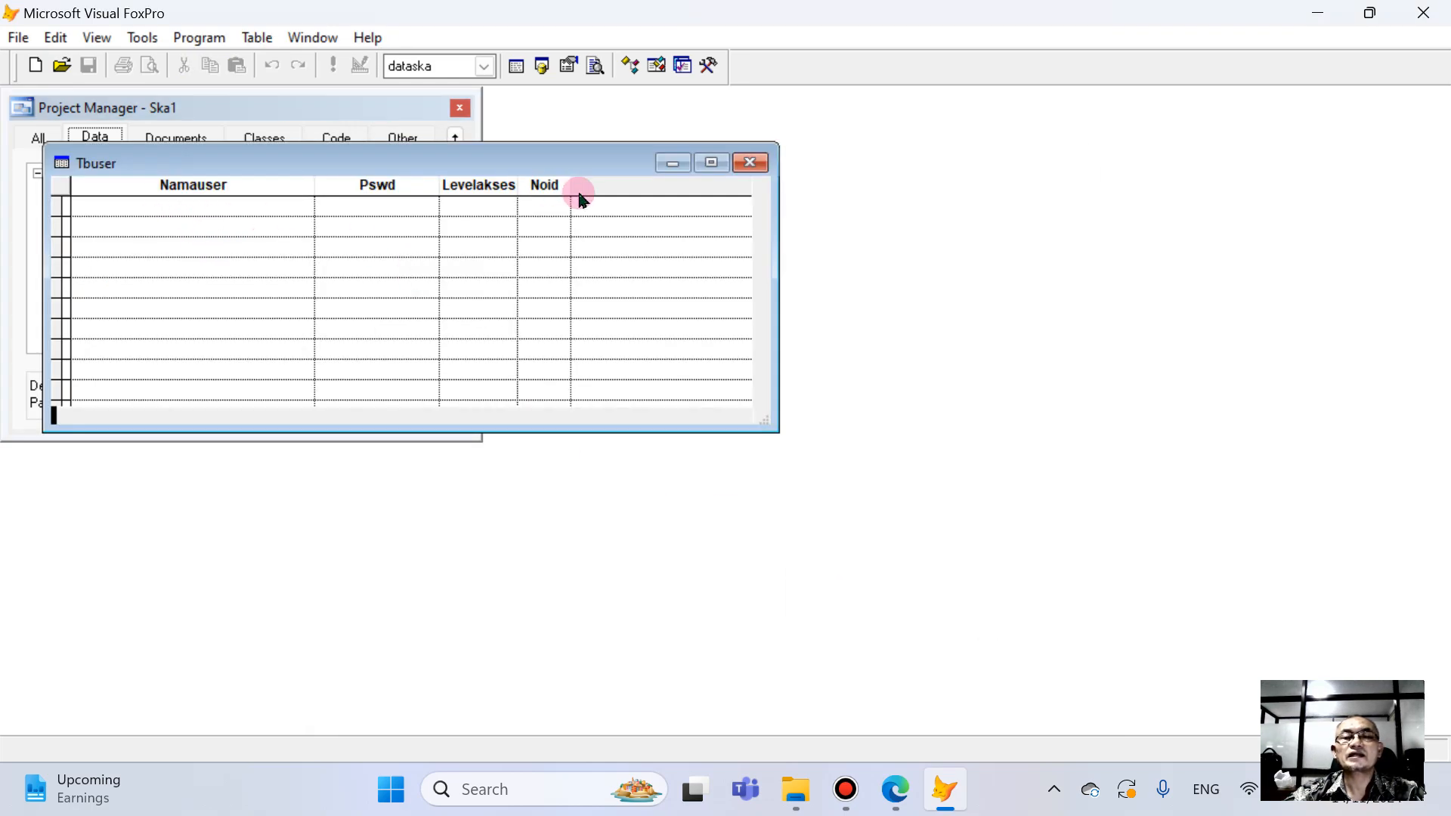
pyautogui.click(750, 163)
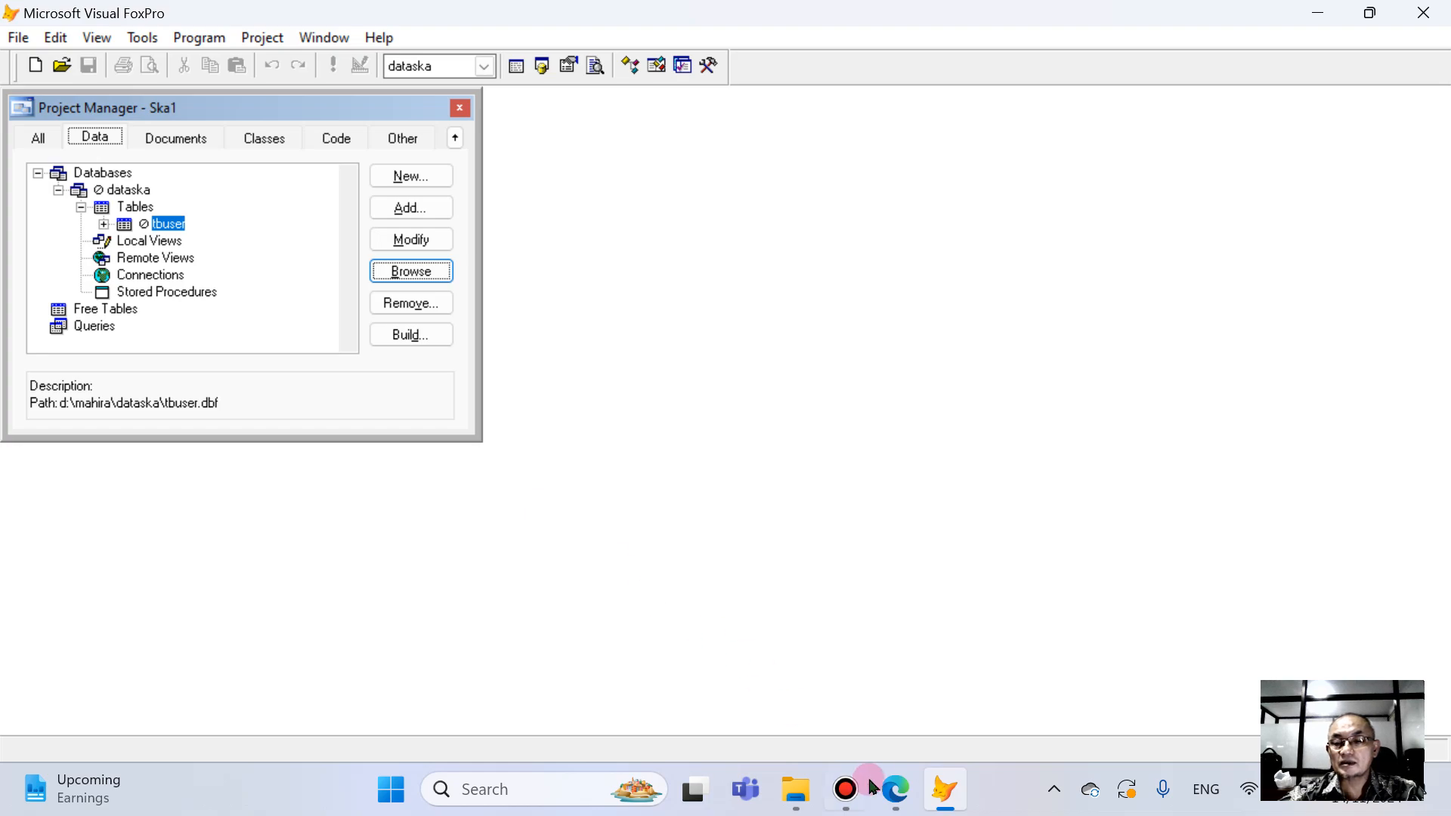
# - Switch to Buku-PAA1_Release2024.pdf in Edge and go to page 44 for the next table's field list
pyautogui.moveTo(893, 791)
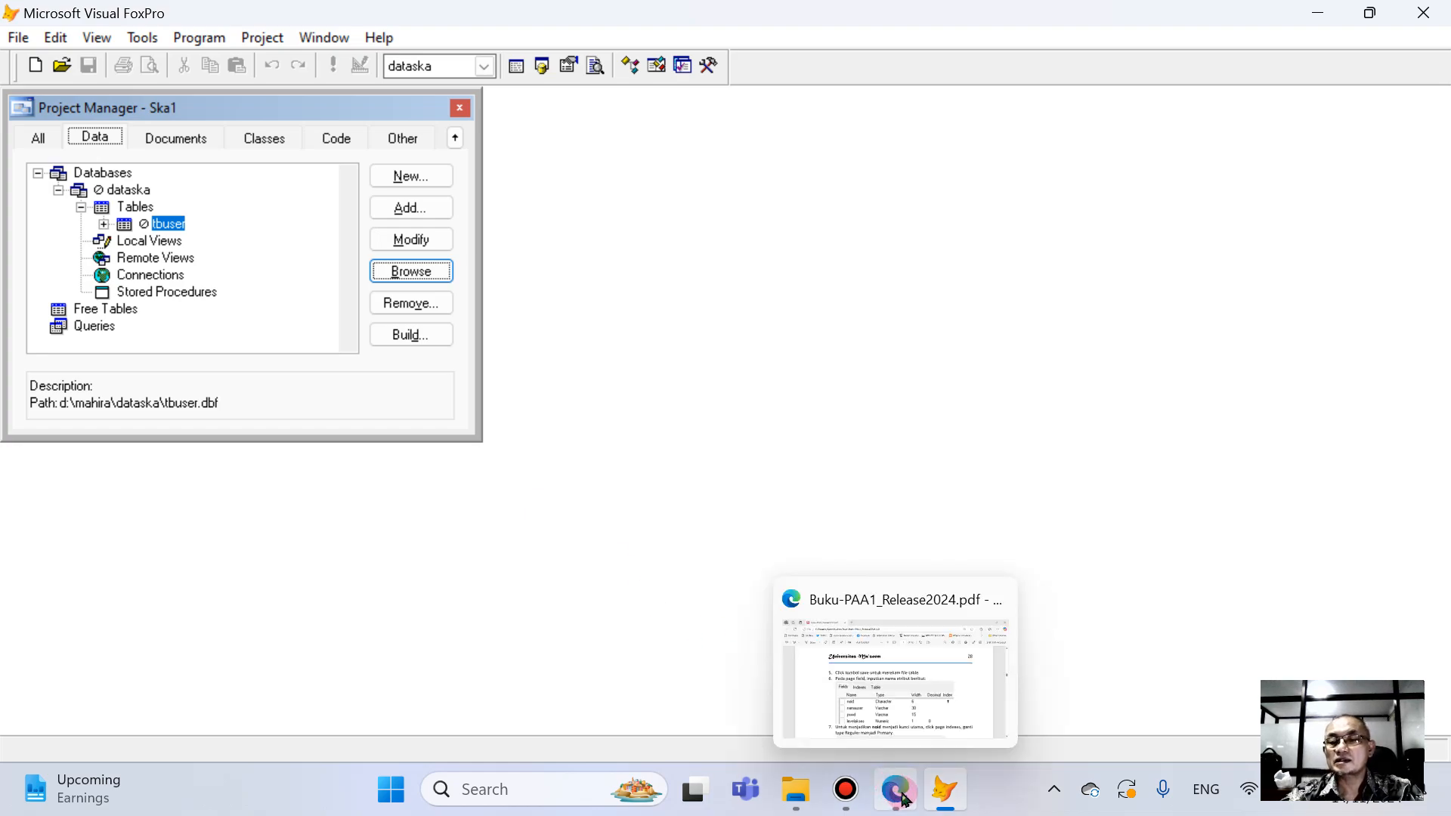
pyautogui.click(904, 799)
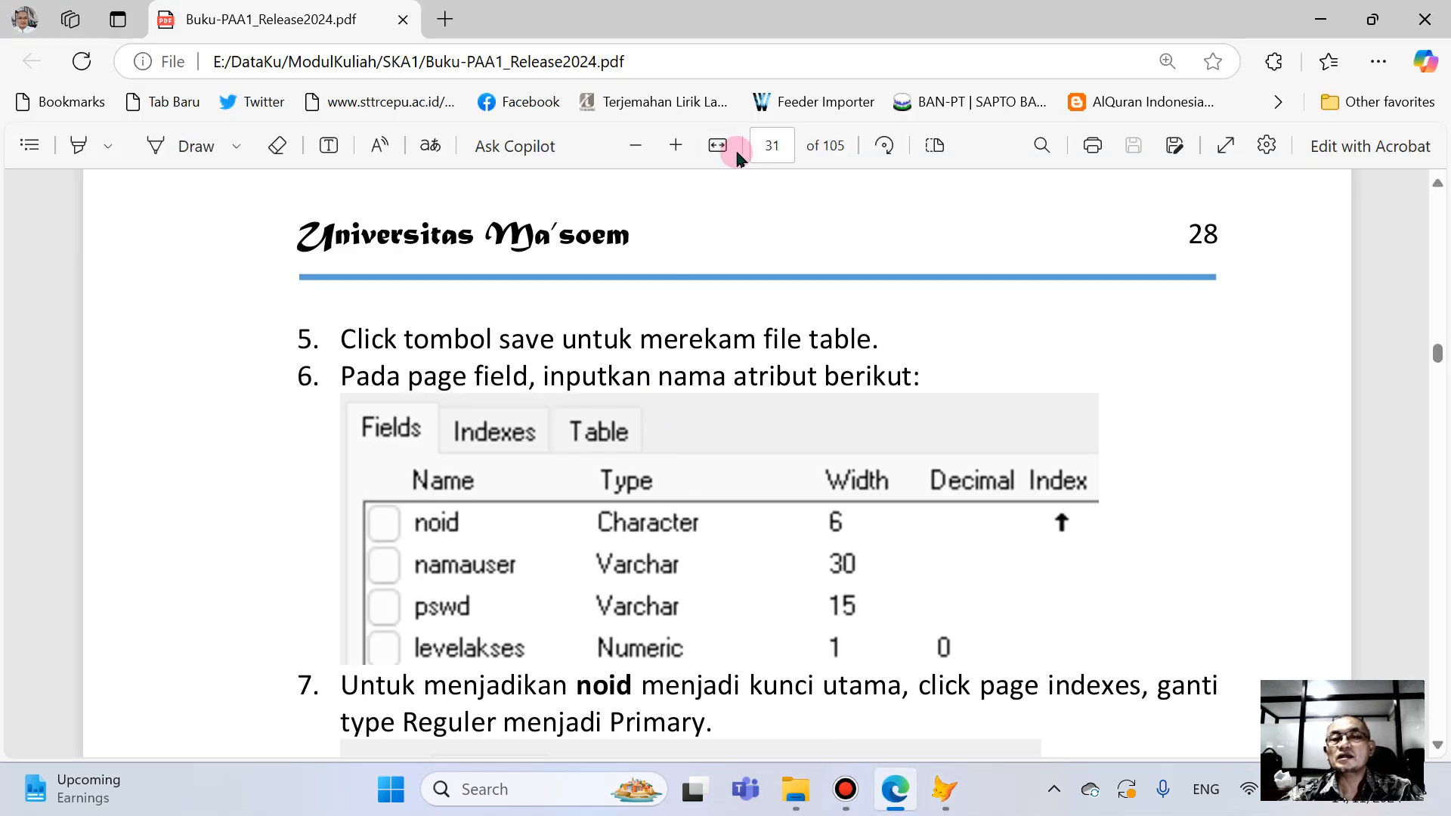
pyautogui.click(778, 146)
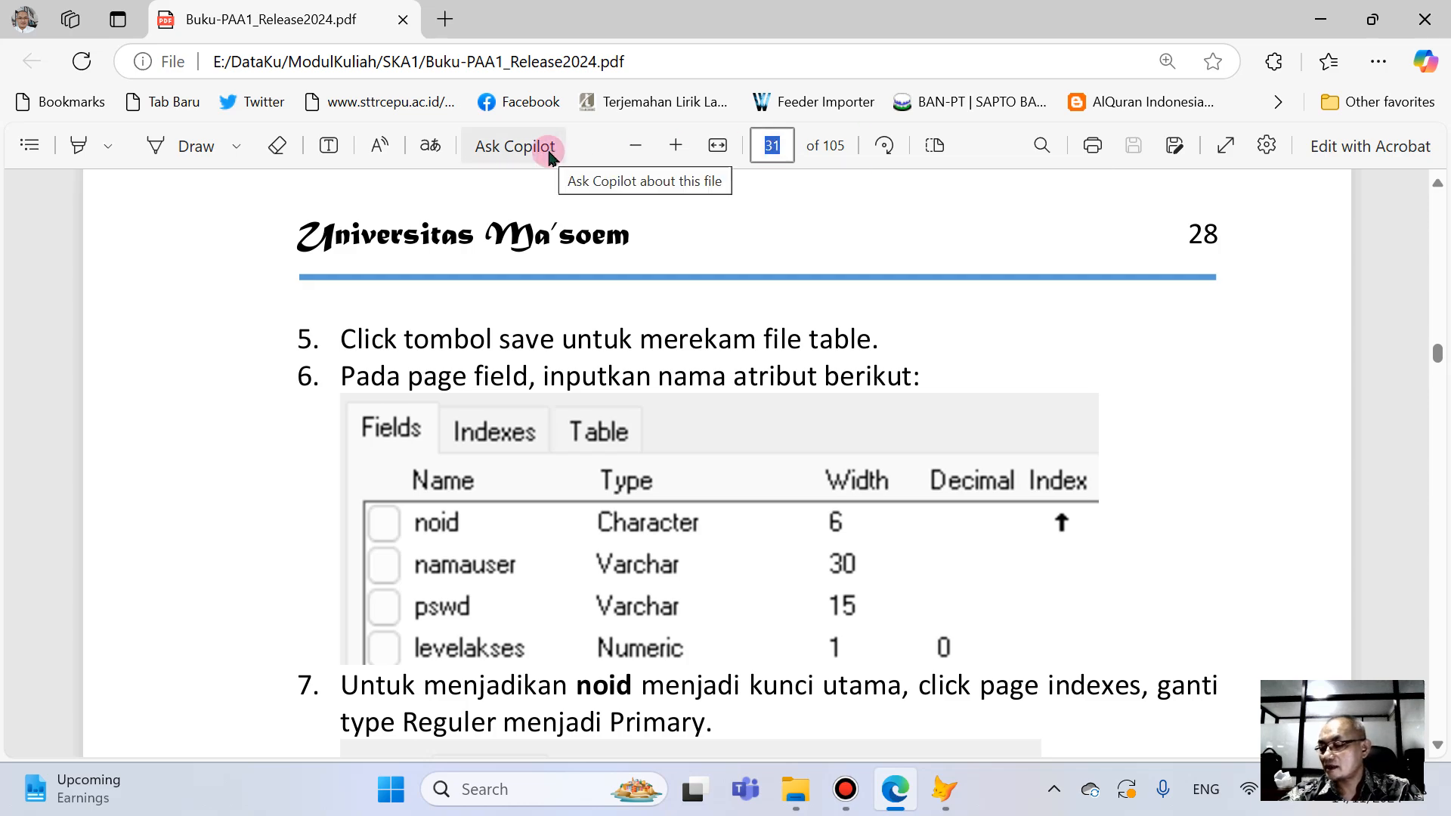
pyautogui.write('44')
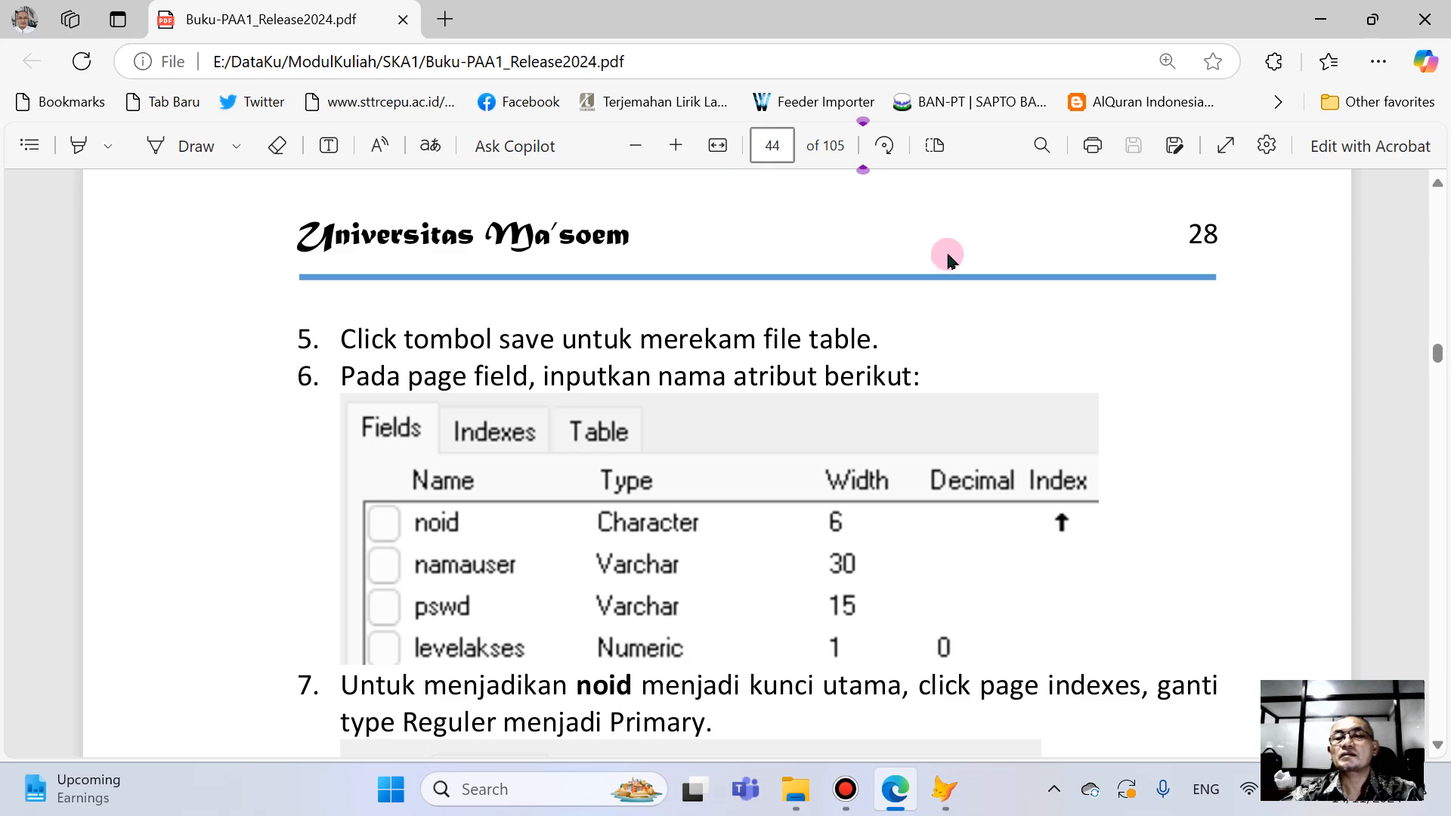
pyautogui.press('Return')
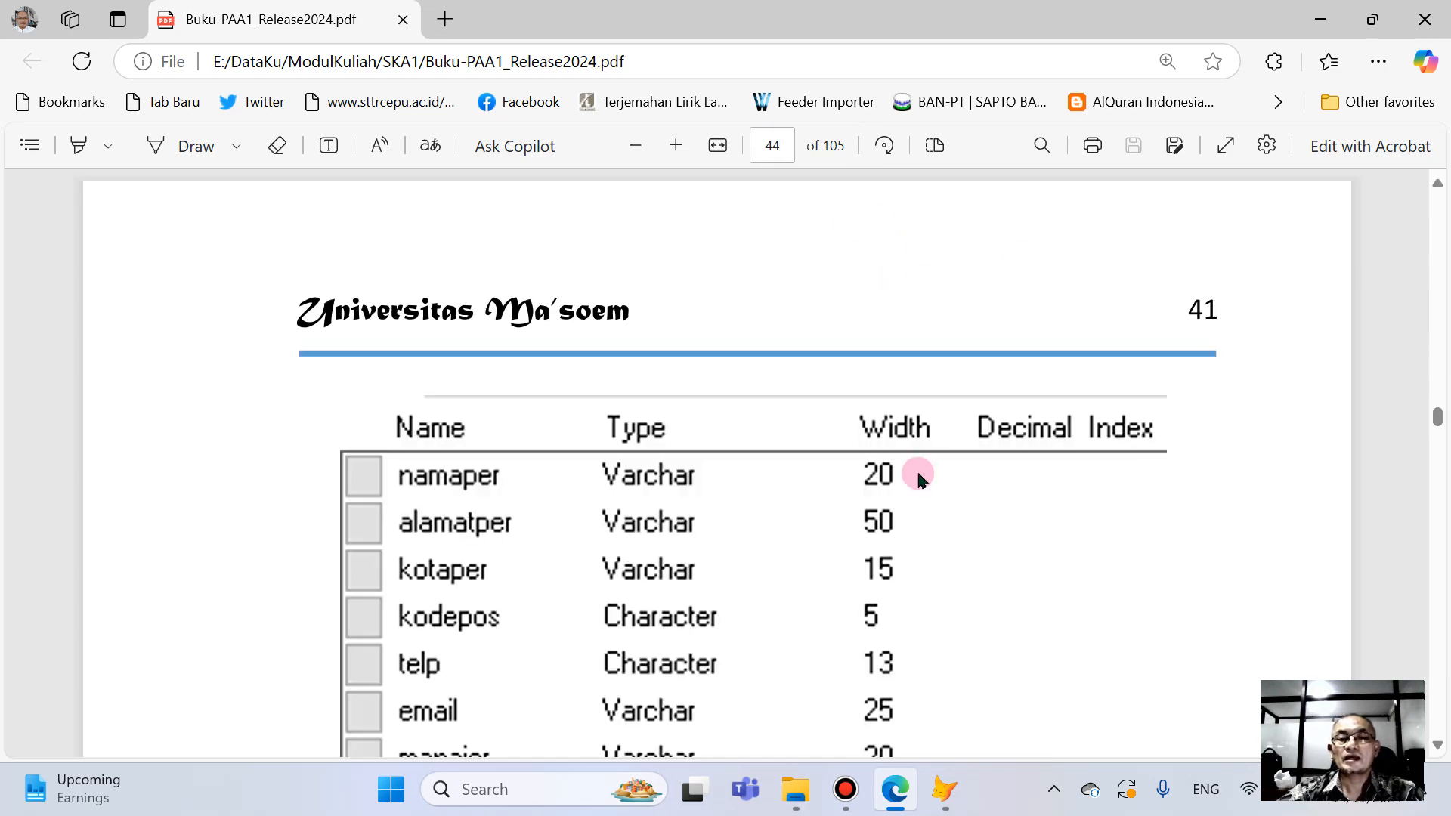
# - Check the field list on page 44, switch to Visual FoxPro, and create a dataska table named tbPerusahaan in the DataSKA folder
pyautogui.scroll(-1, 918, 470)
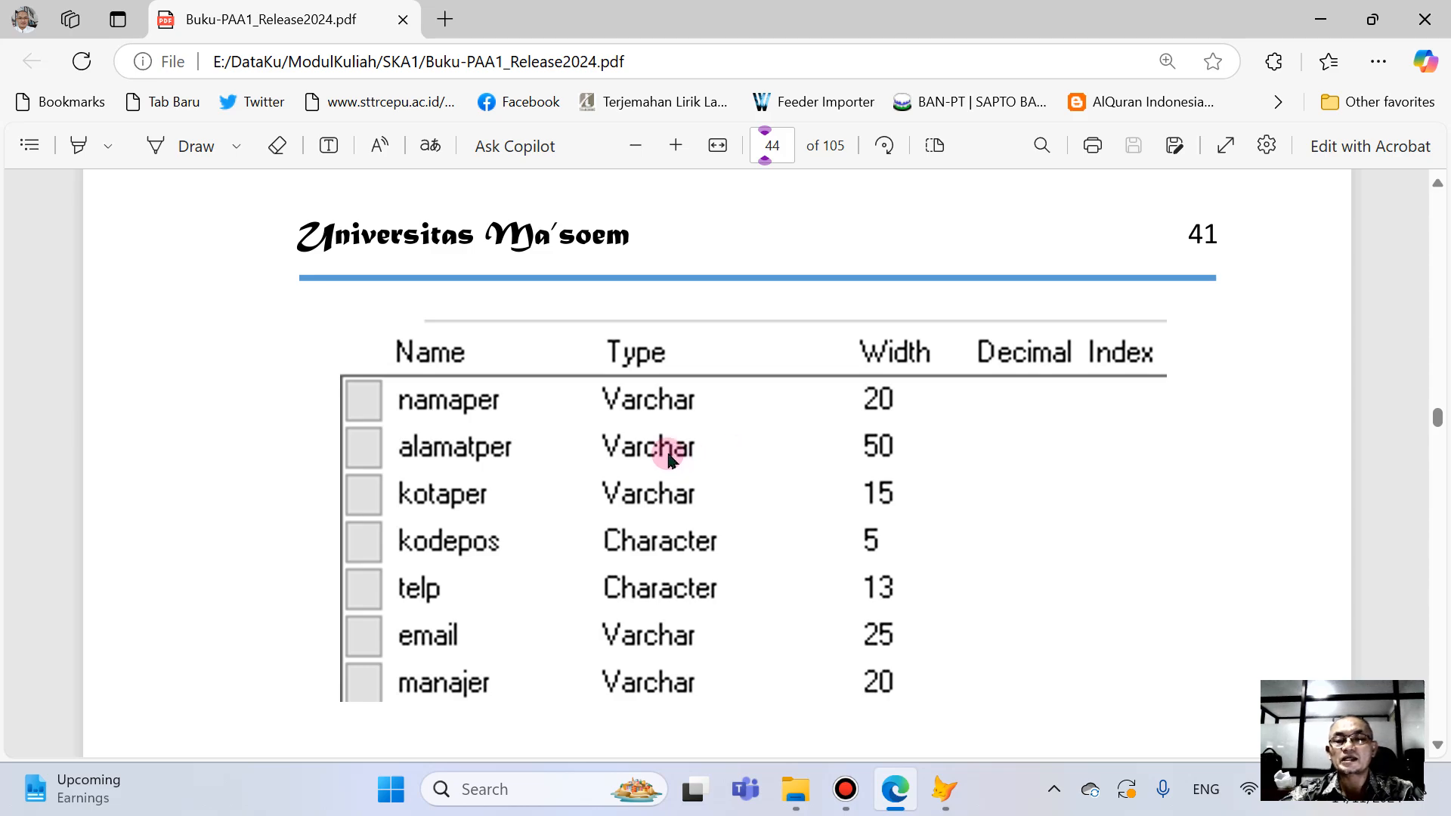
pyautogui.click(945, 790)
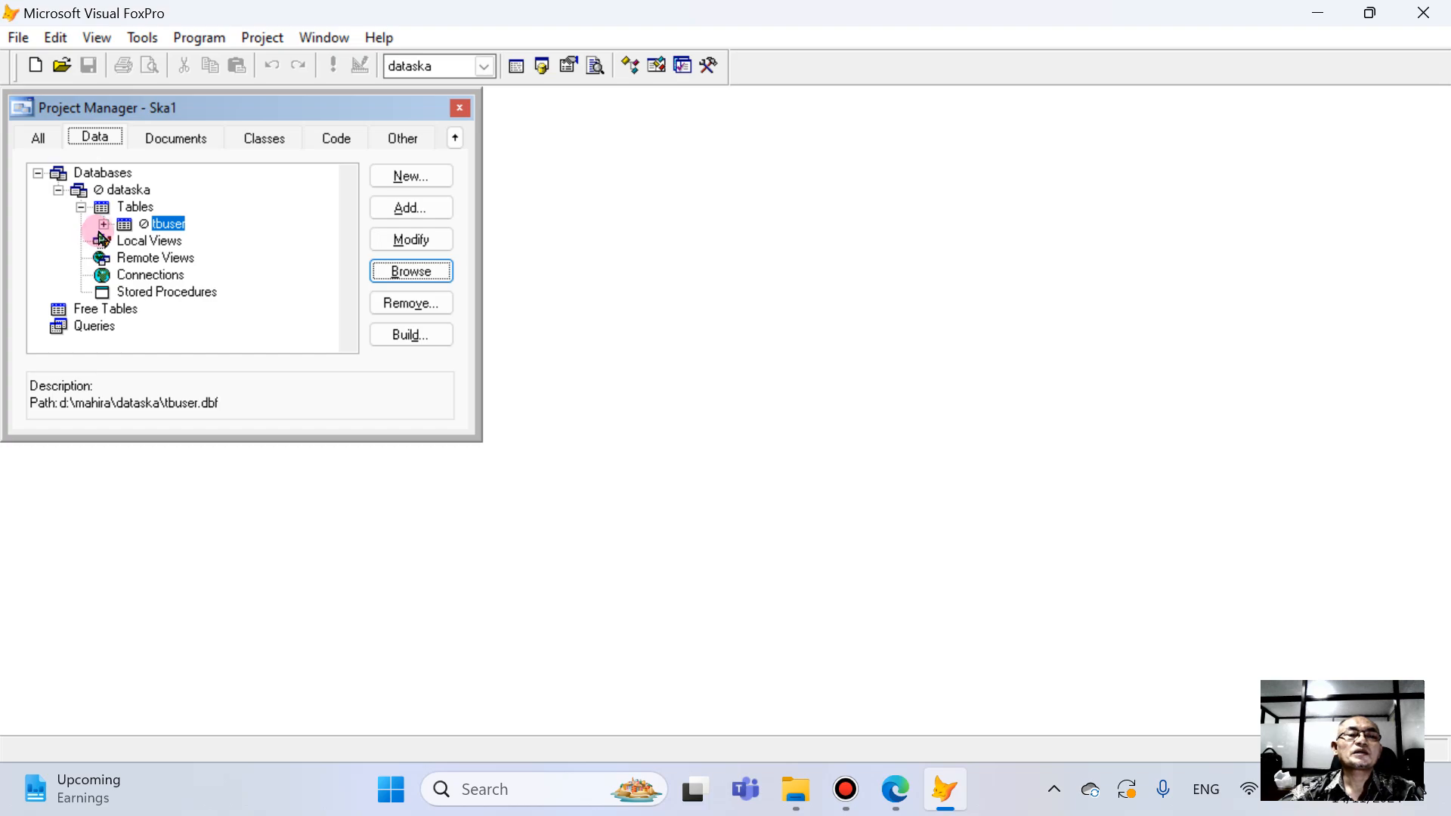
pyautogui.click(407, 176)
pyautogui.click(815, 419)
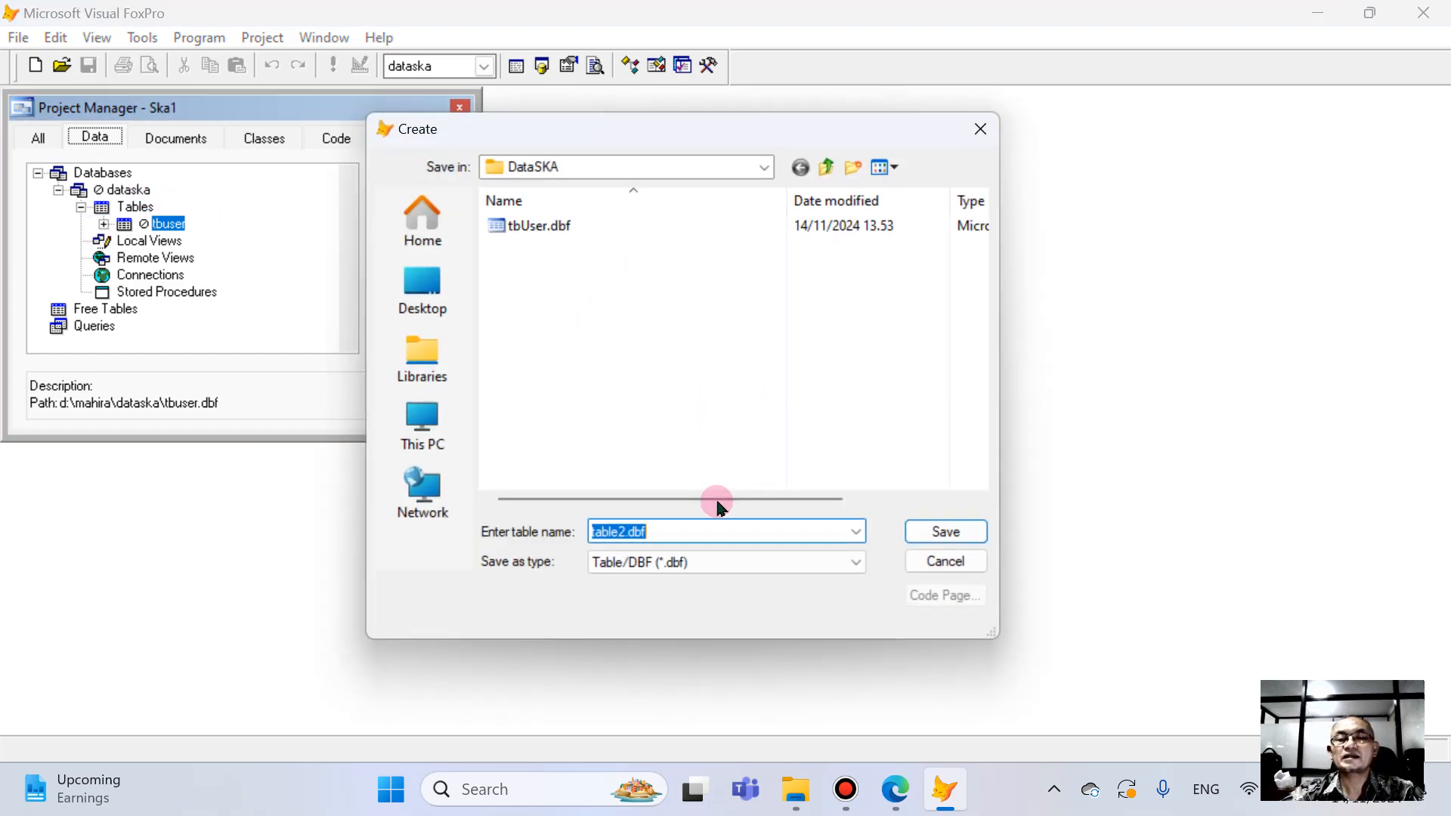
pyautogui.write('tb')
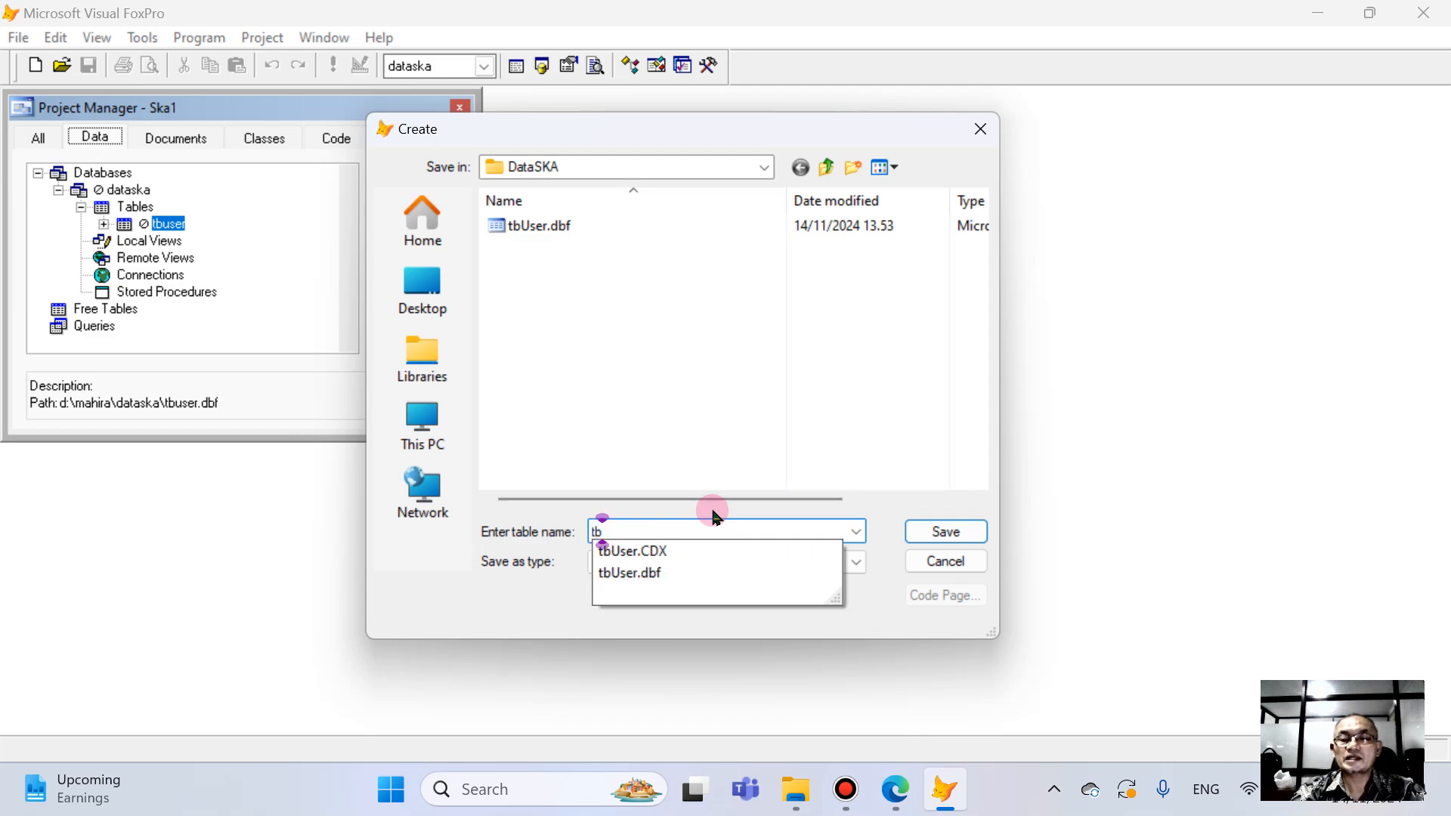
pyautogui.write('Perusahaan')
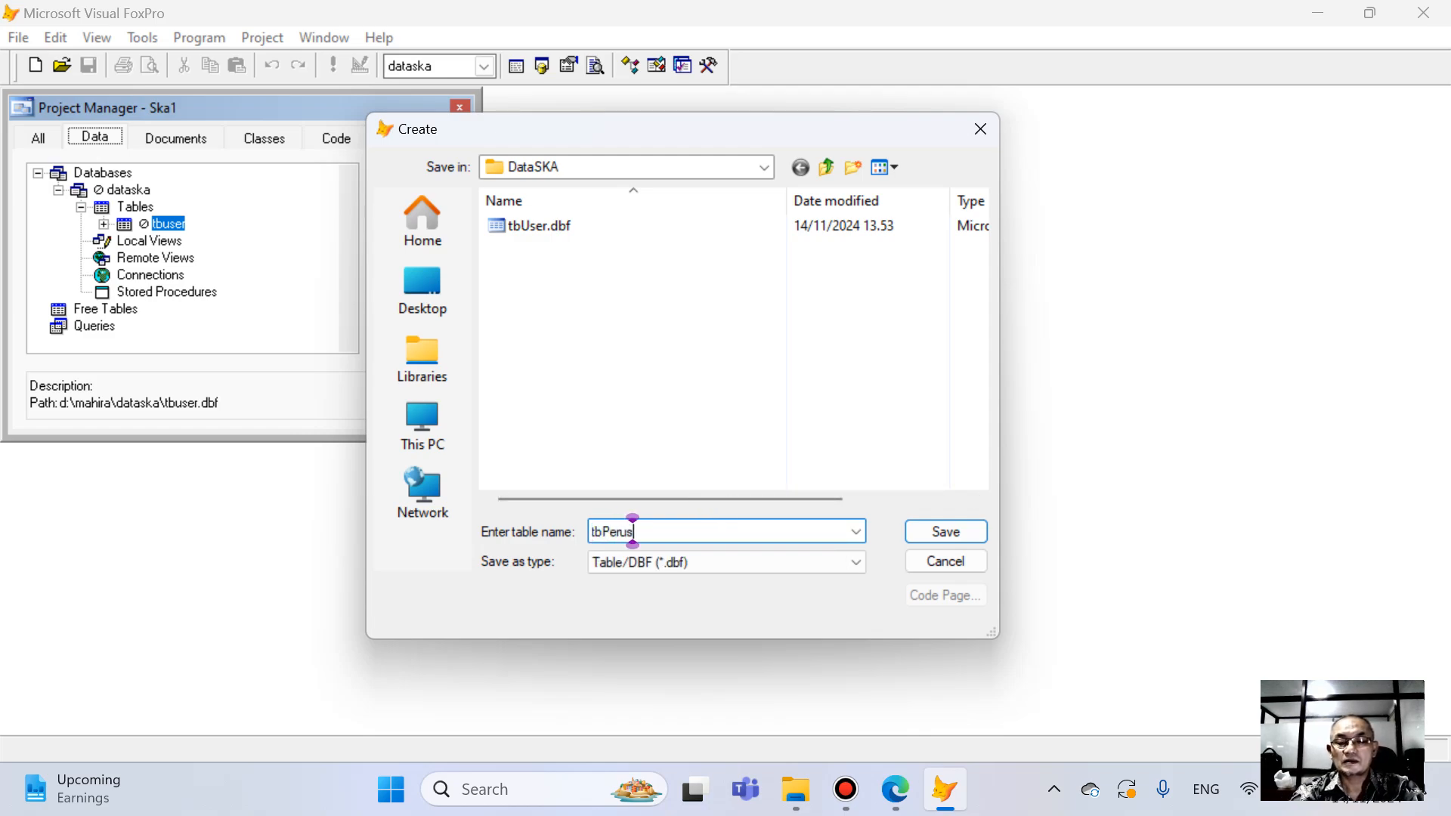
pyautogui.click(944, 531)
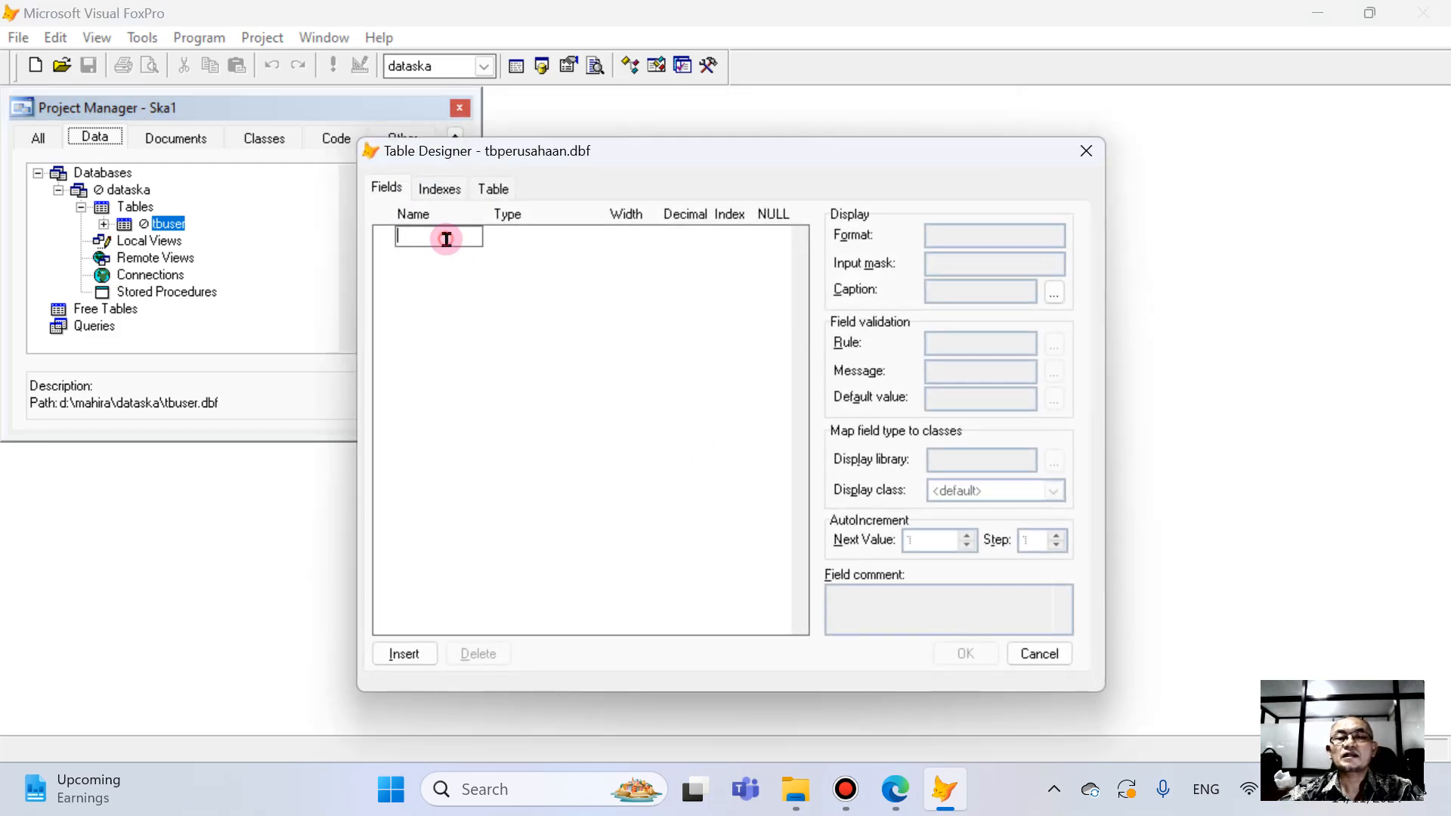
# - Recheck the field list in the PDF and add the fields namaper, alamatper and kotaper to tbperusahaan
pyautogui.click(894, 789)
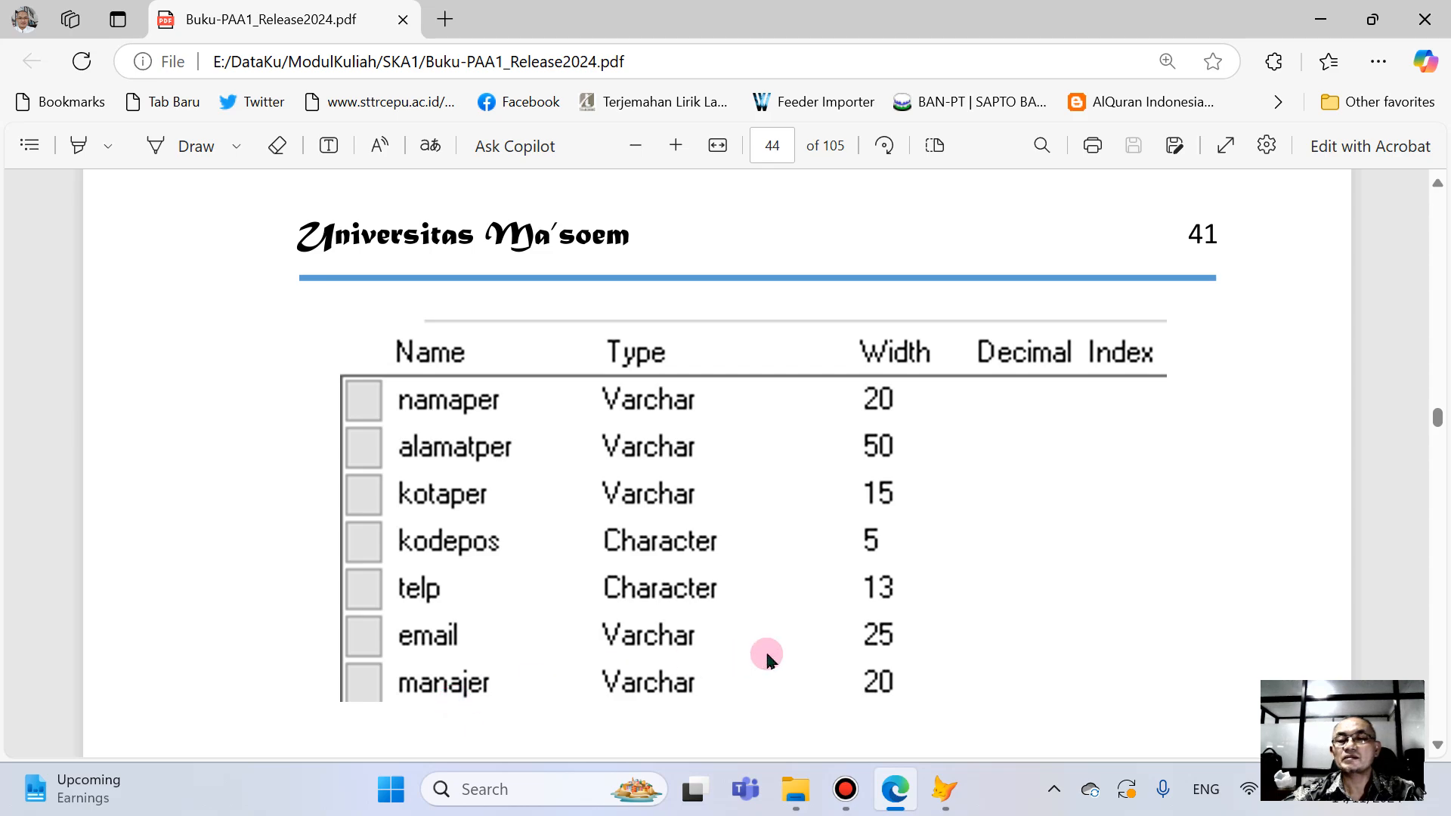
pyautogui.click(944, 789)
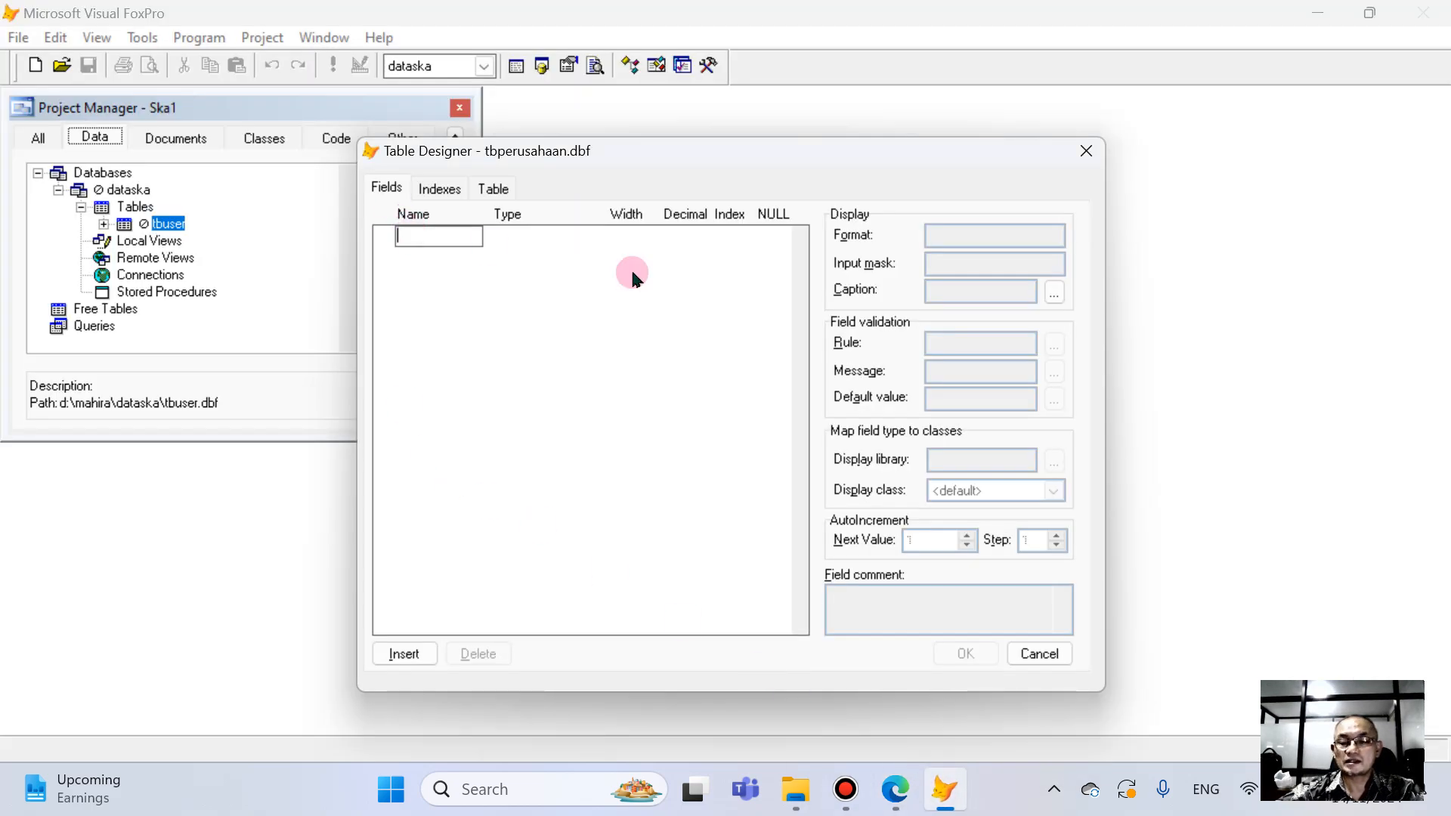
pyautogui.write('namape')
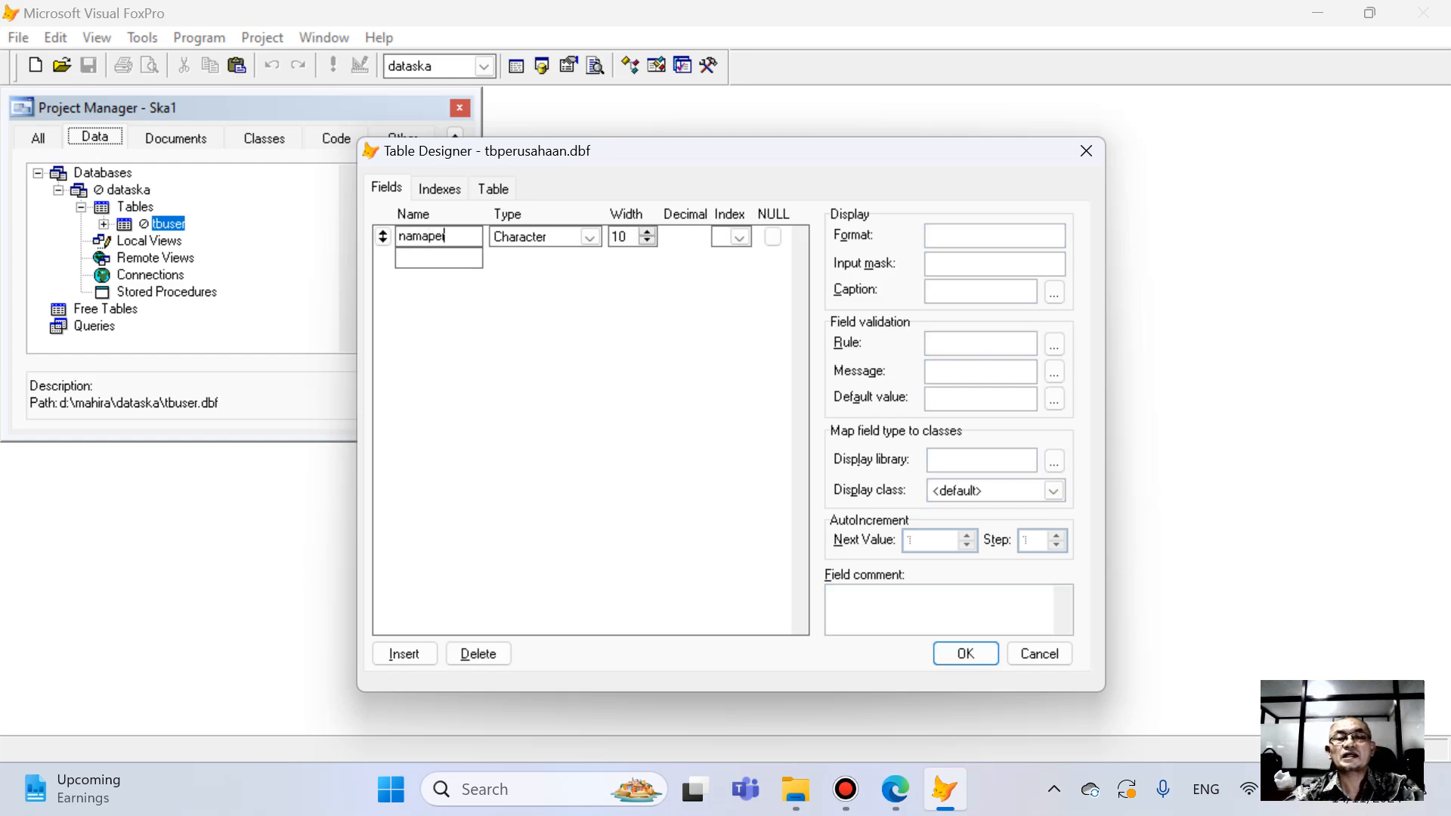
pyautogui.press('Down')
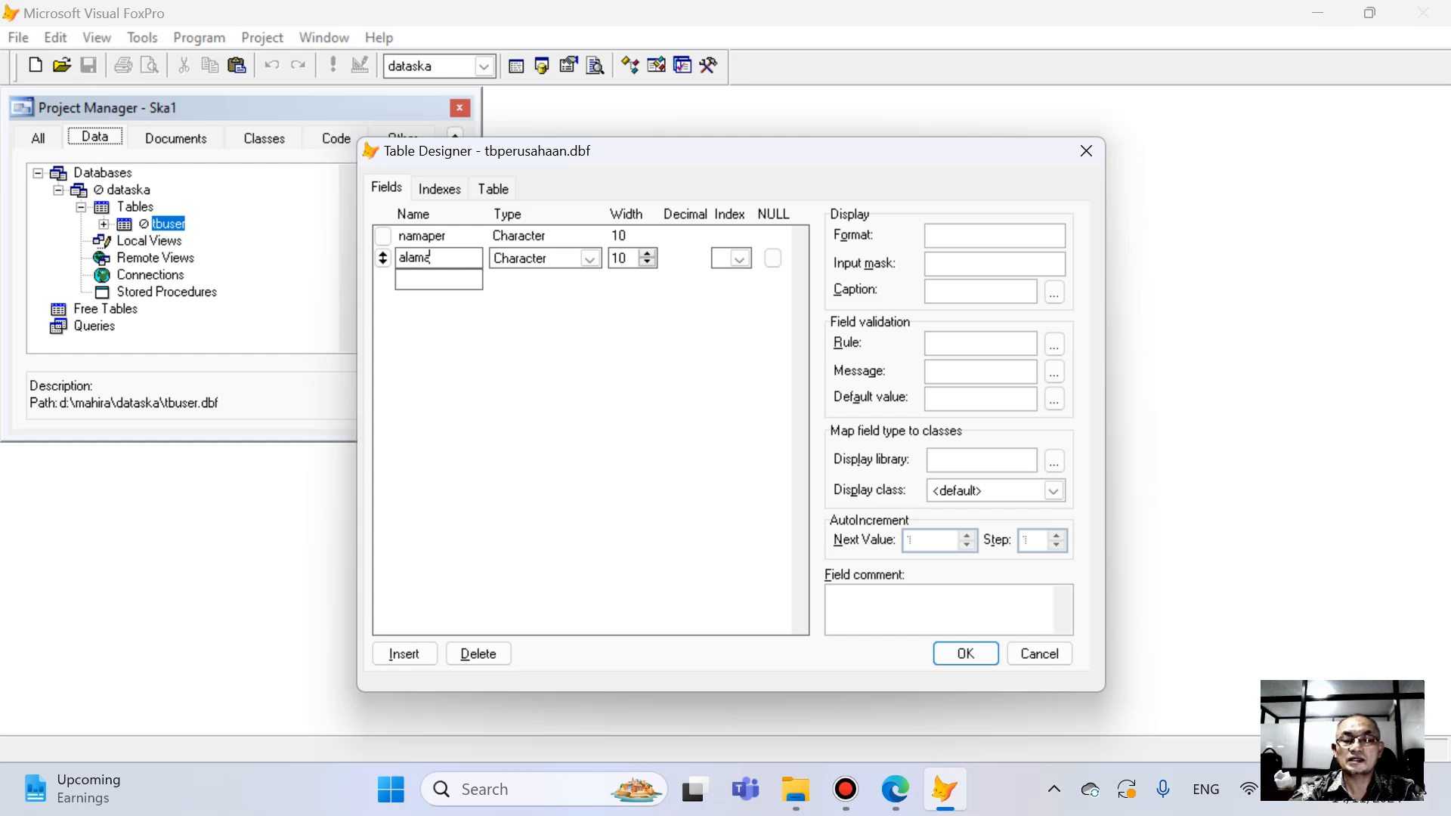
pyautogui.write('alamatper')
pyautogui.press('Down')
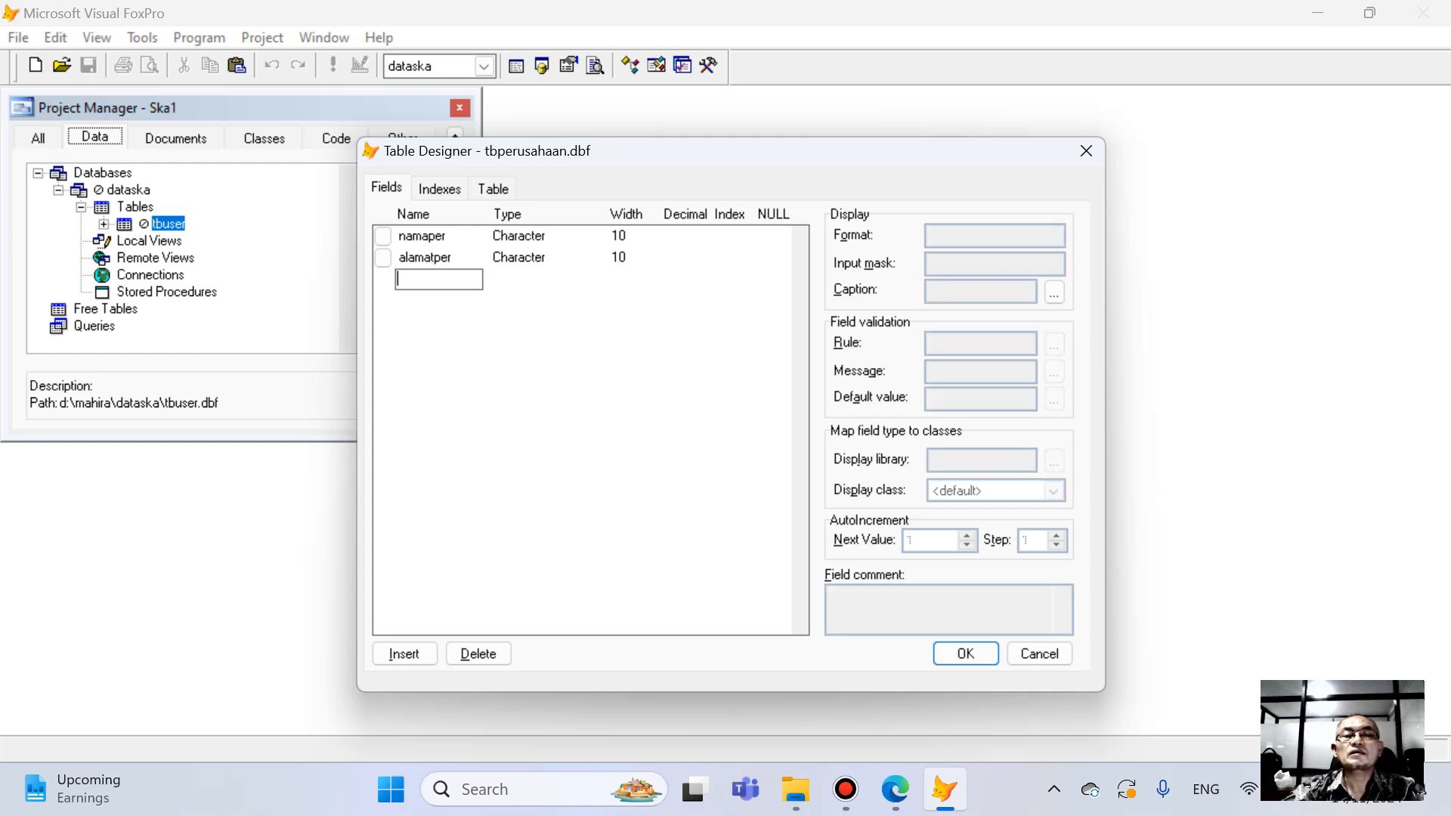
pyautogui.write('kota')
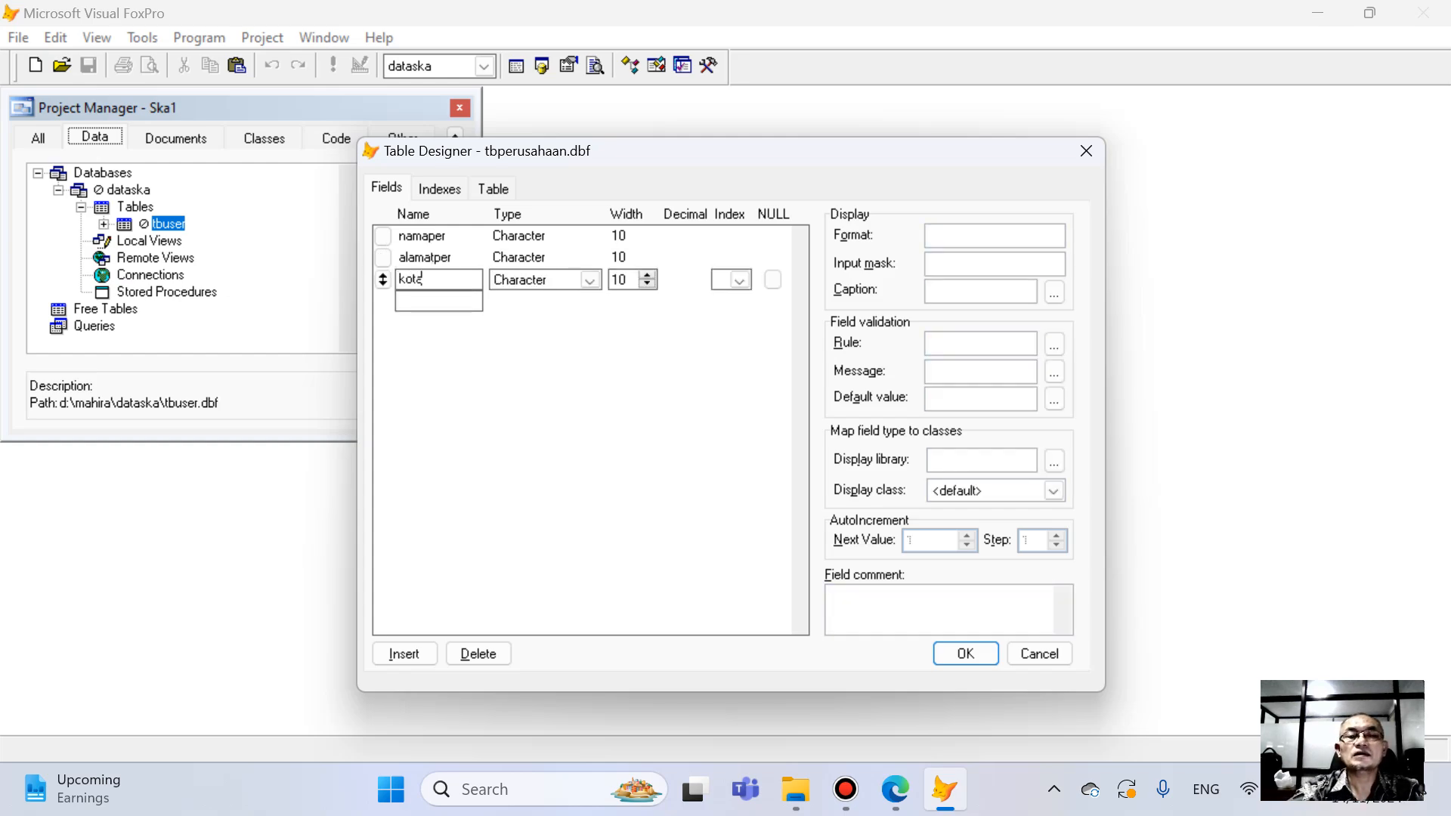
pyautogui.write('per')
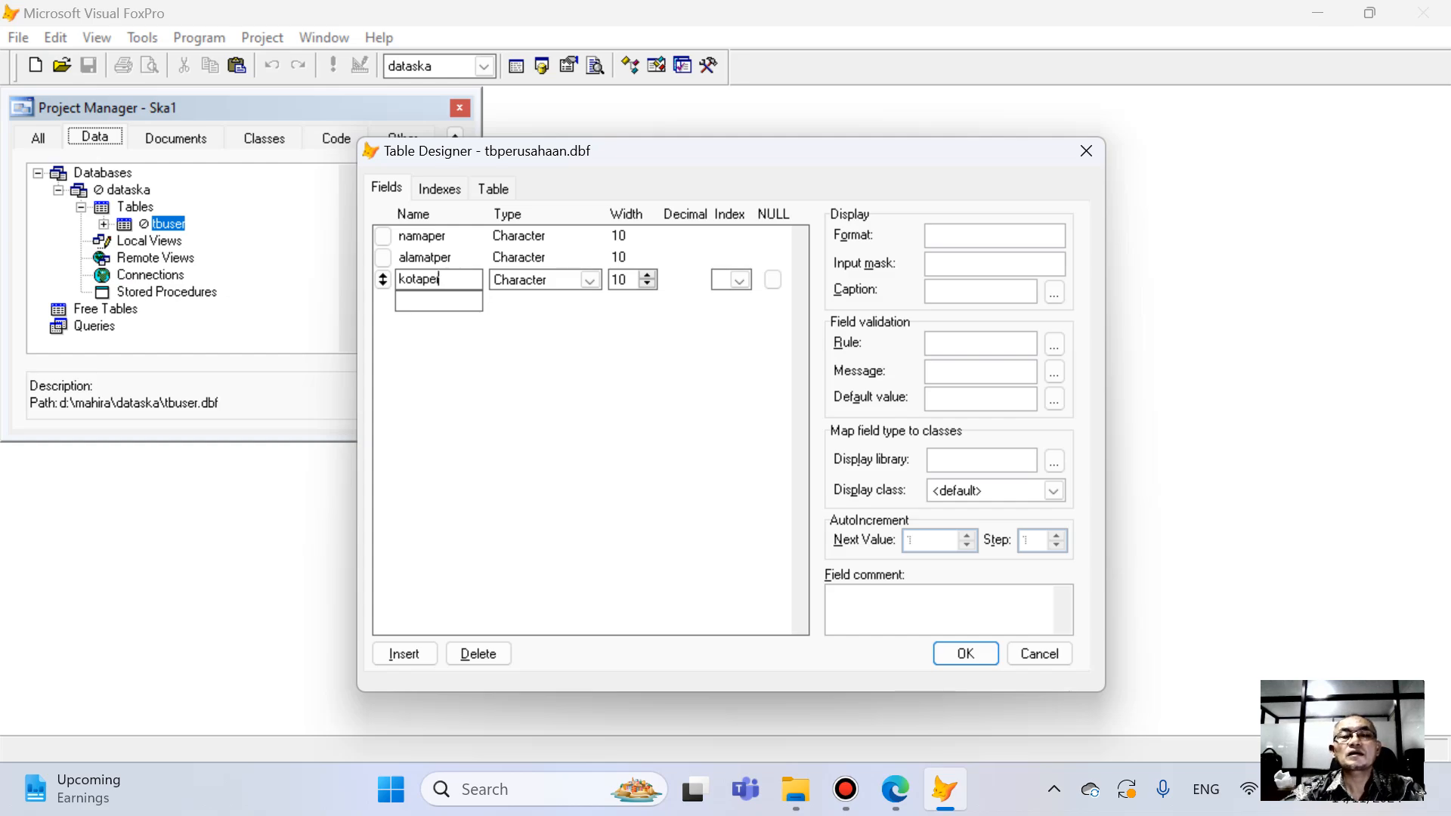
pyautogui.press('Down')
# - Add the fields kodepos, telp, email and manajer below kotaper
pyautogui.write('k')
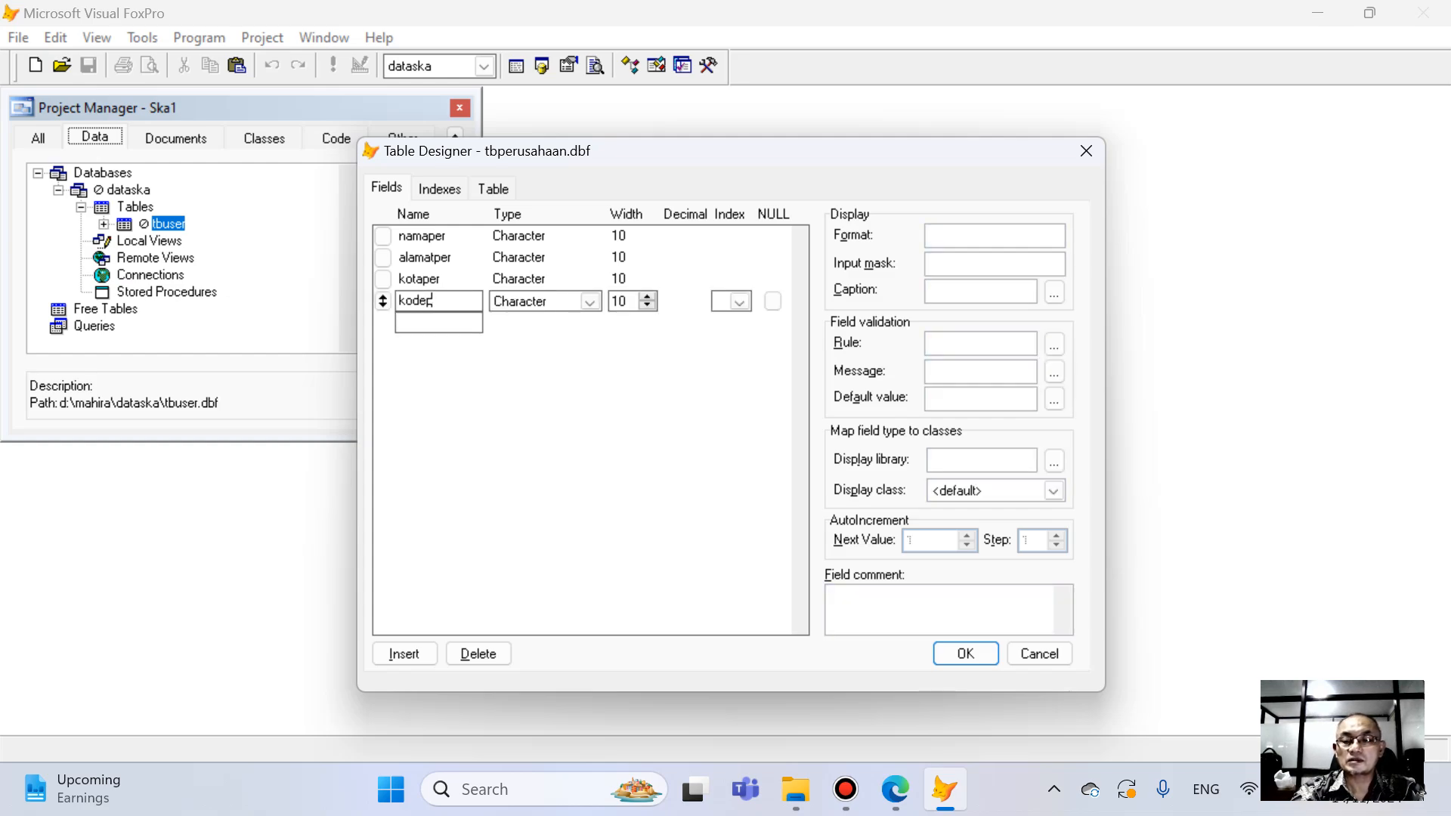
pyautogui.press('Down')
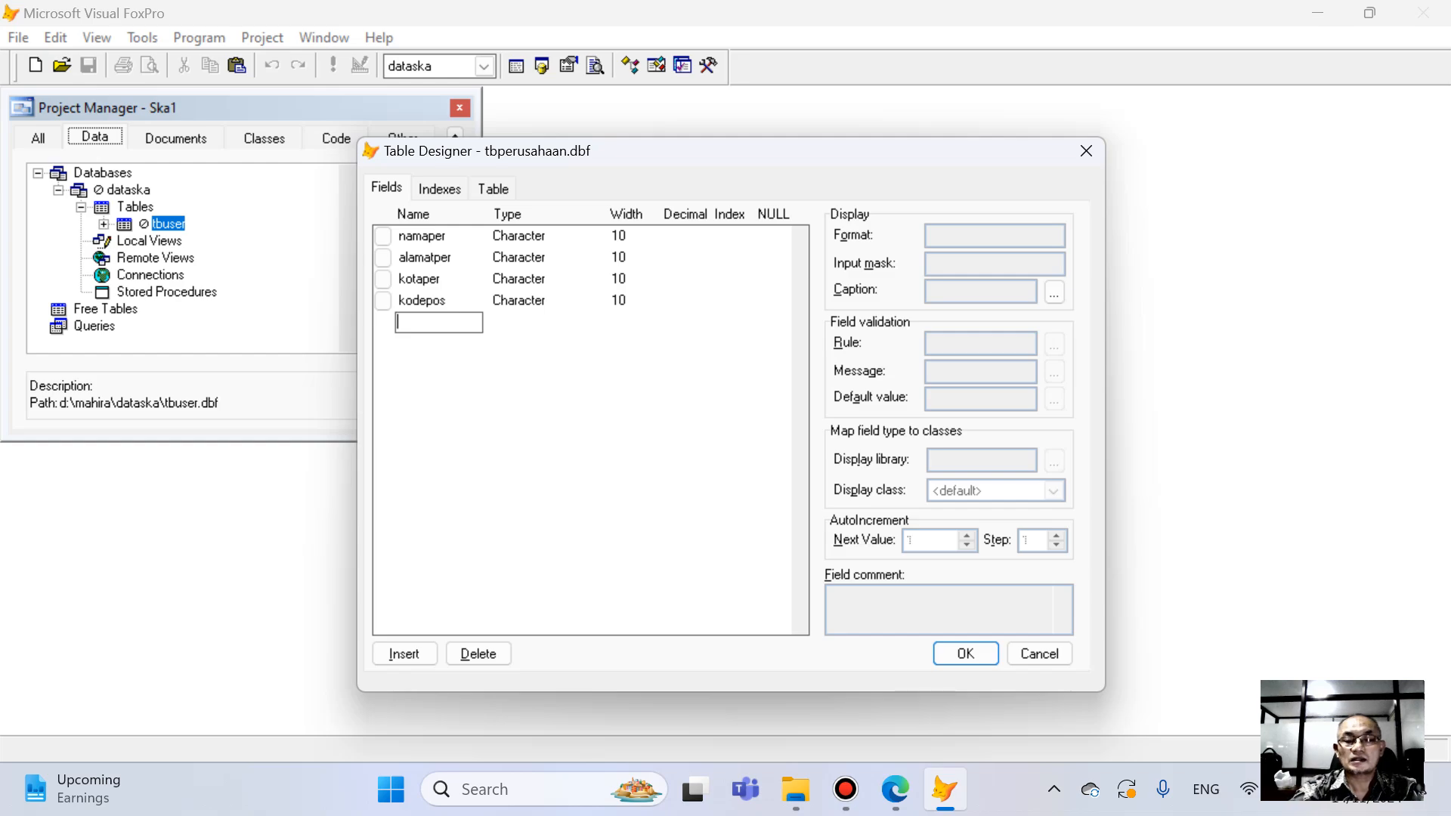
pyautogui.write('telp')
pyautogui.press('Down')
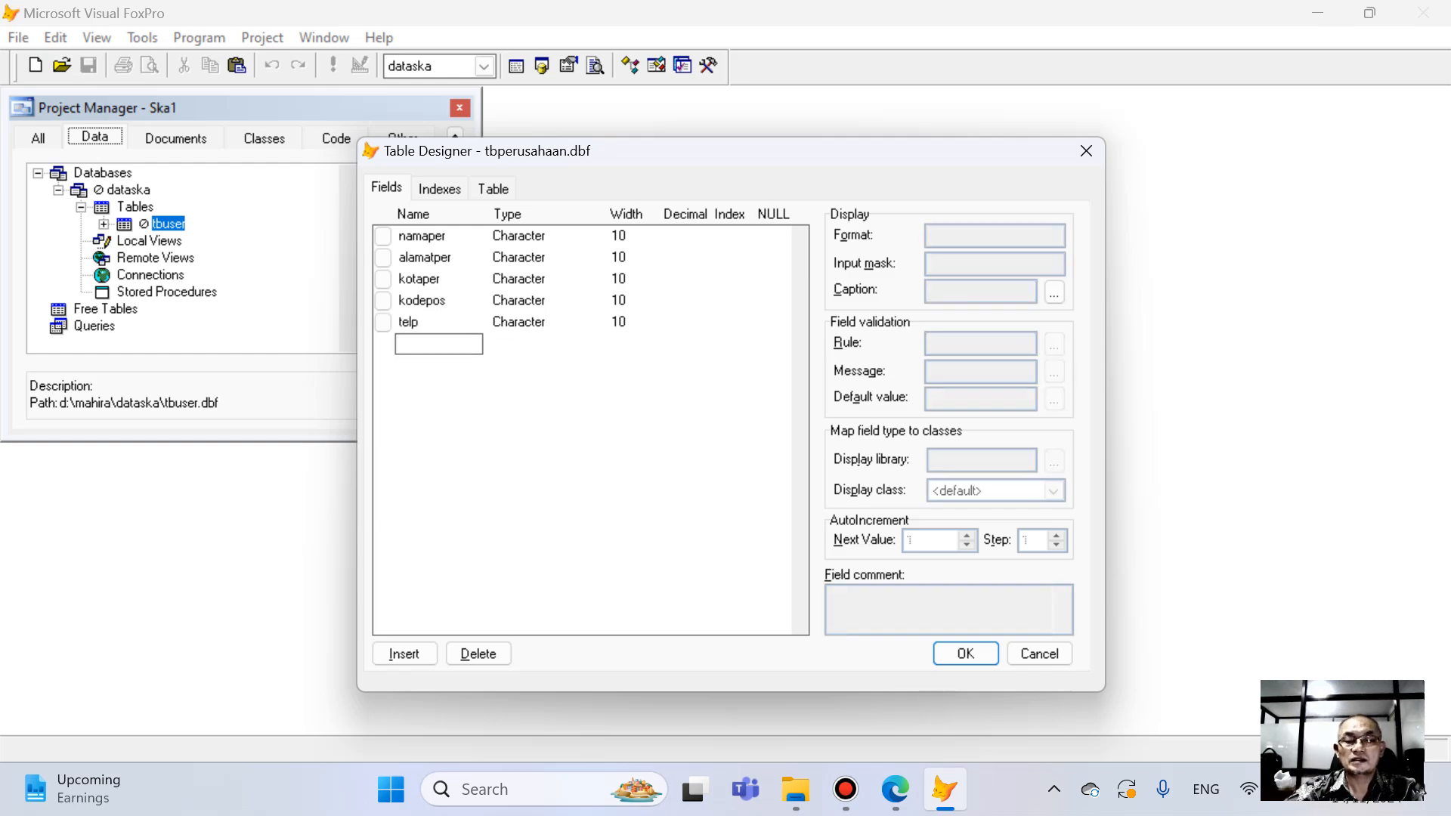
pyautogui.write('email')
pyautogui.press('Down')
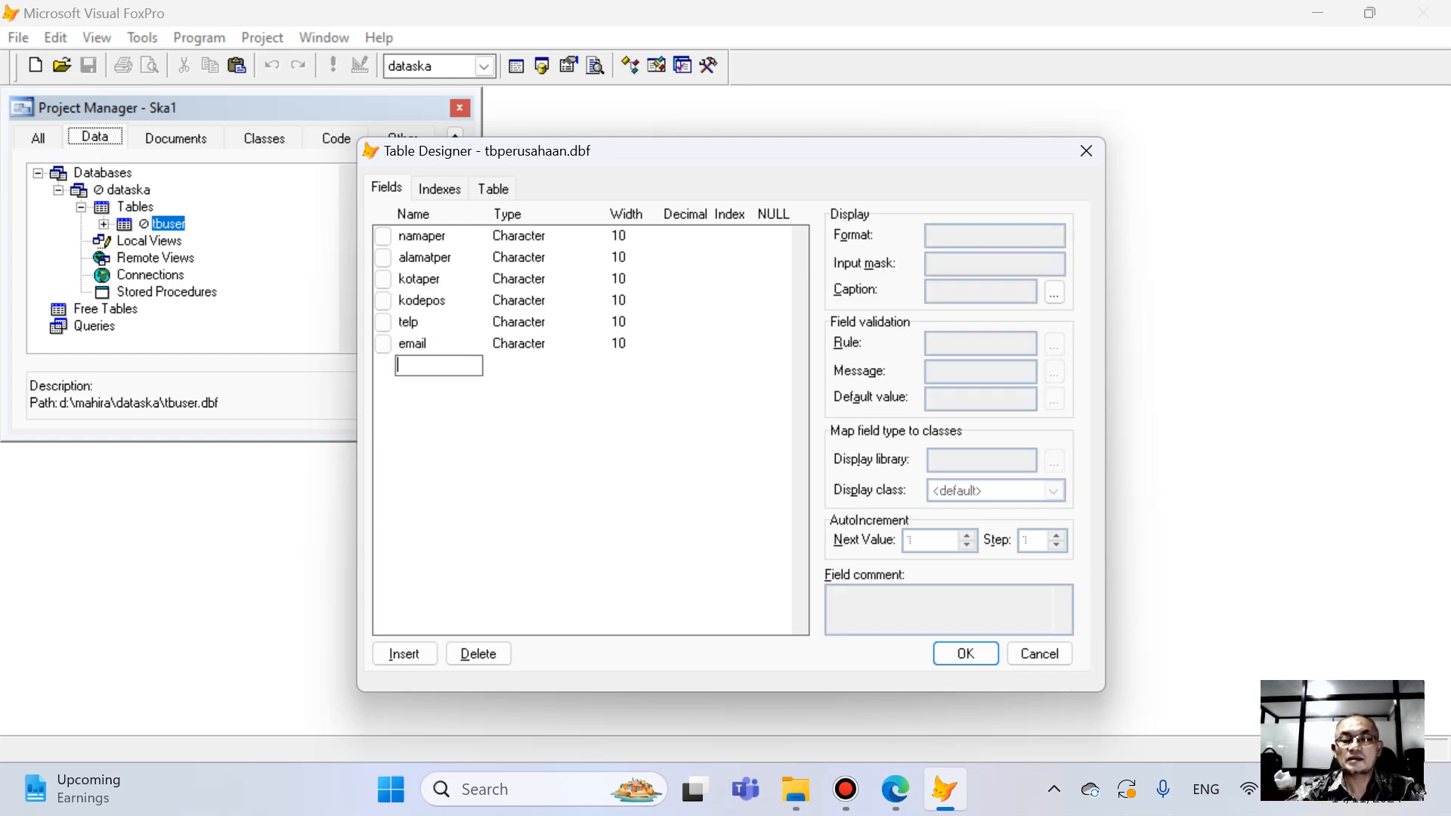
pyautogui.write('ma')
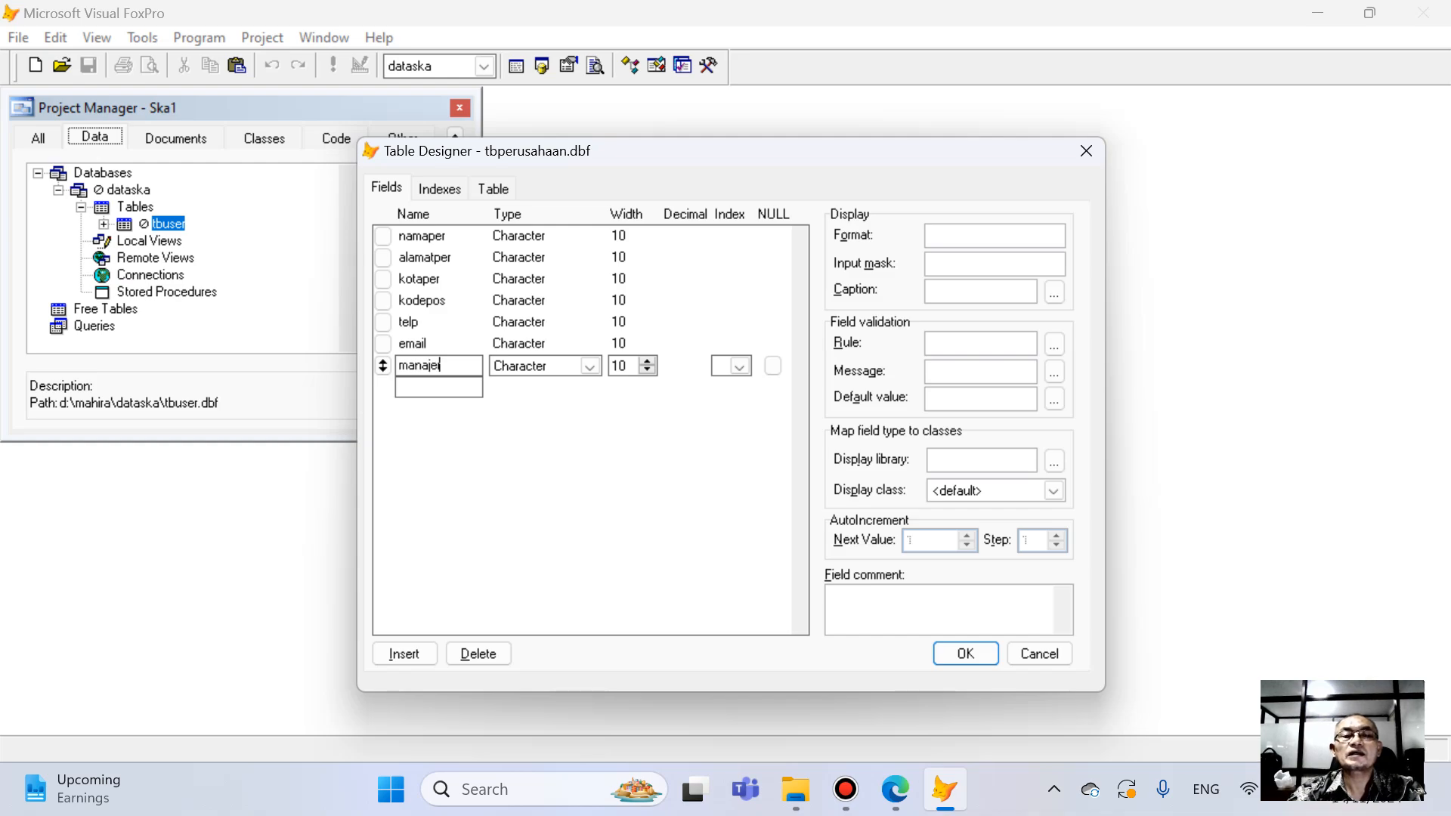
pyautogui.write('najer')
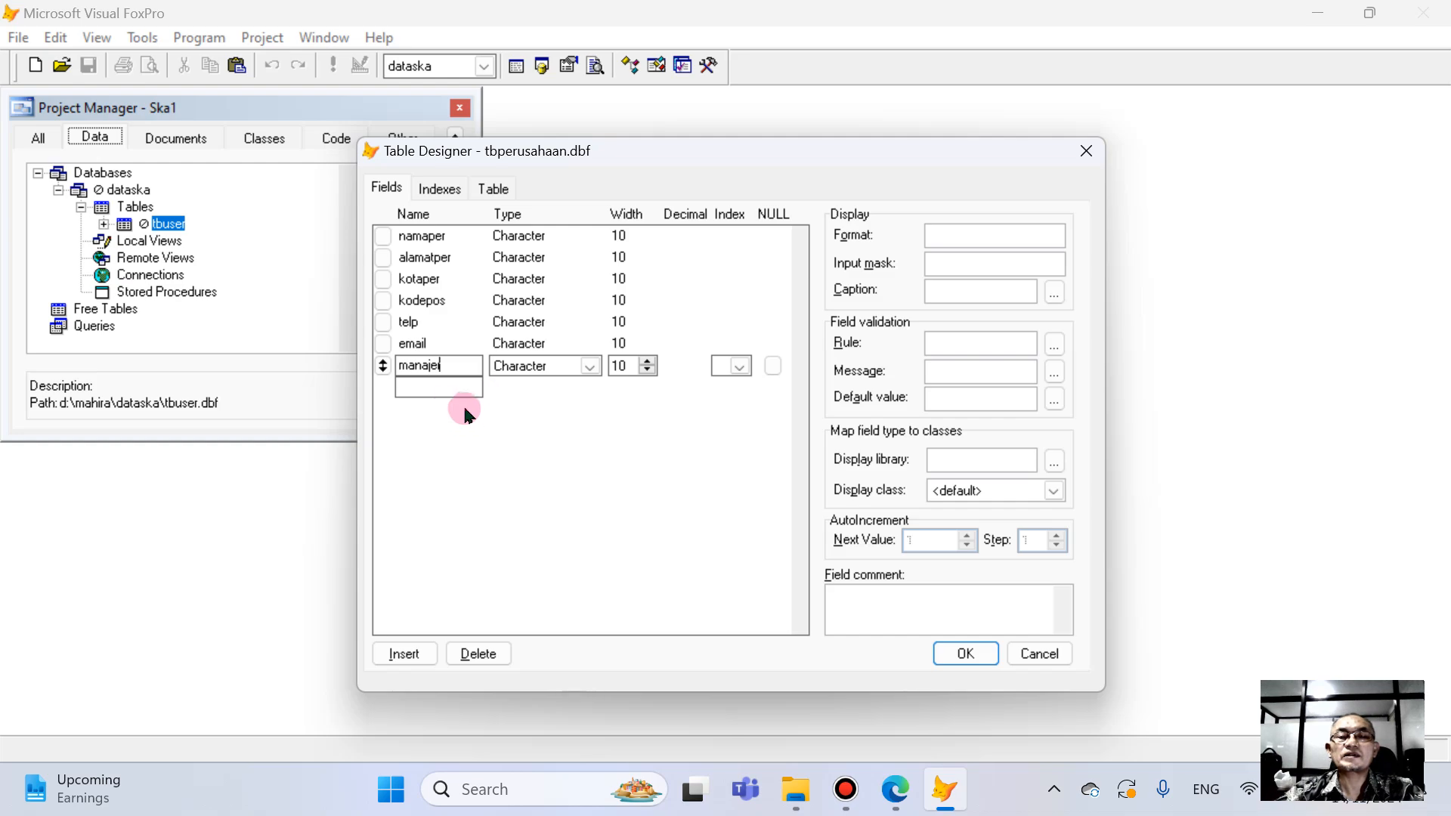
# - Change the manajer field's type to Varchar and set its width to 20
pyautogui.click(588, 369)
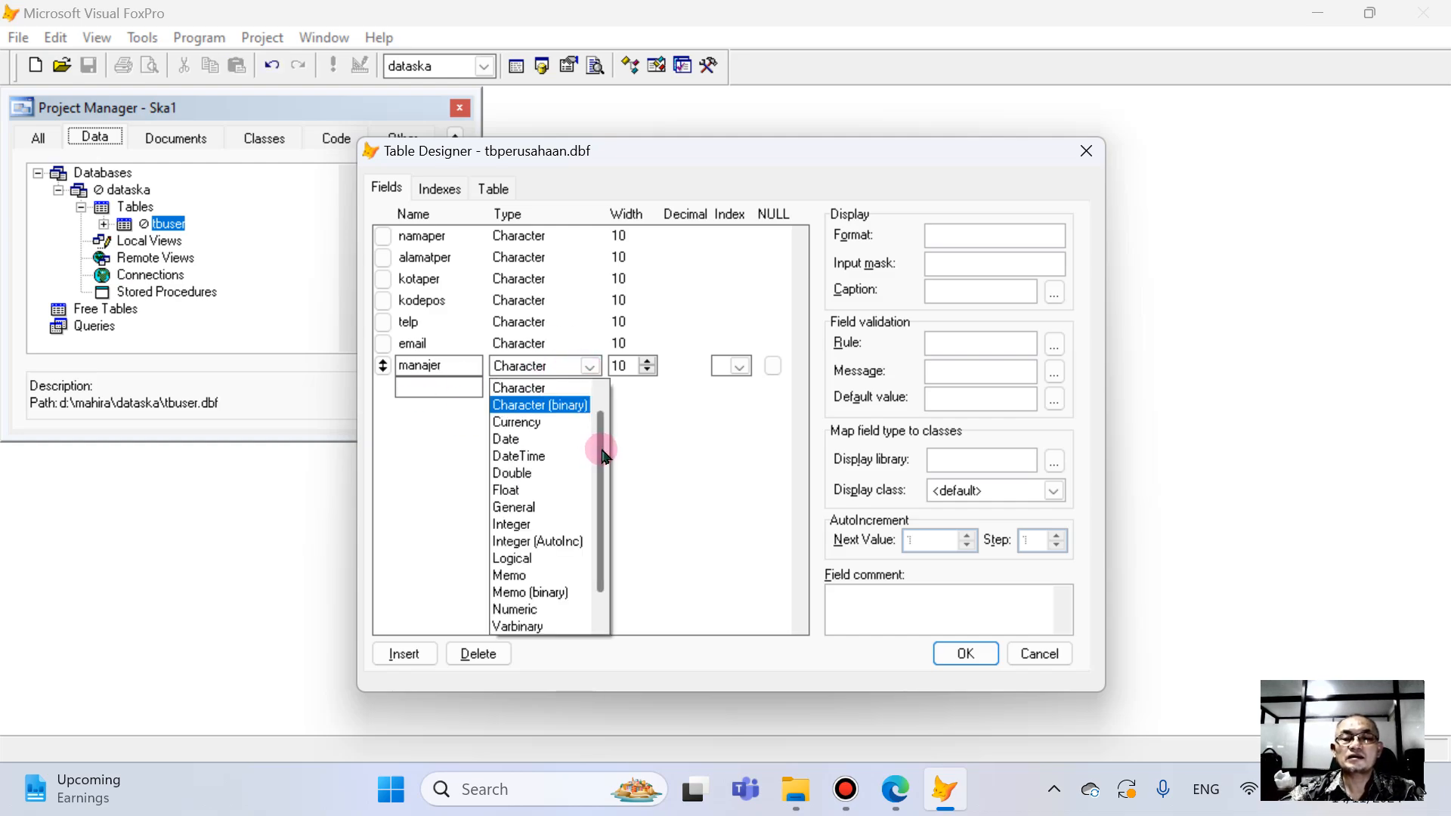
pyautogui.moveTo(603, 457); pyautogui.dragTo(605, 559)
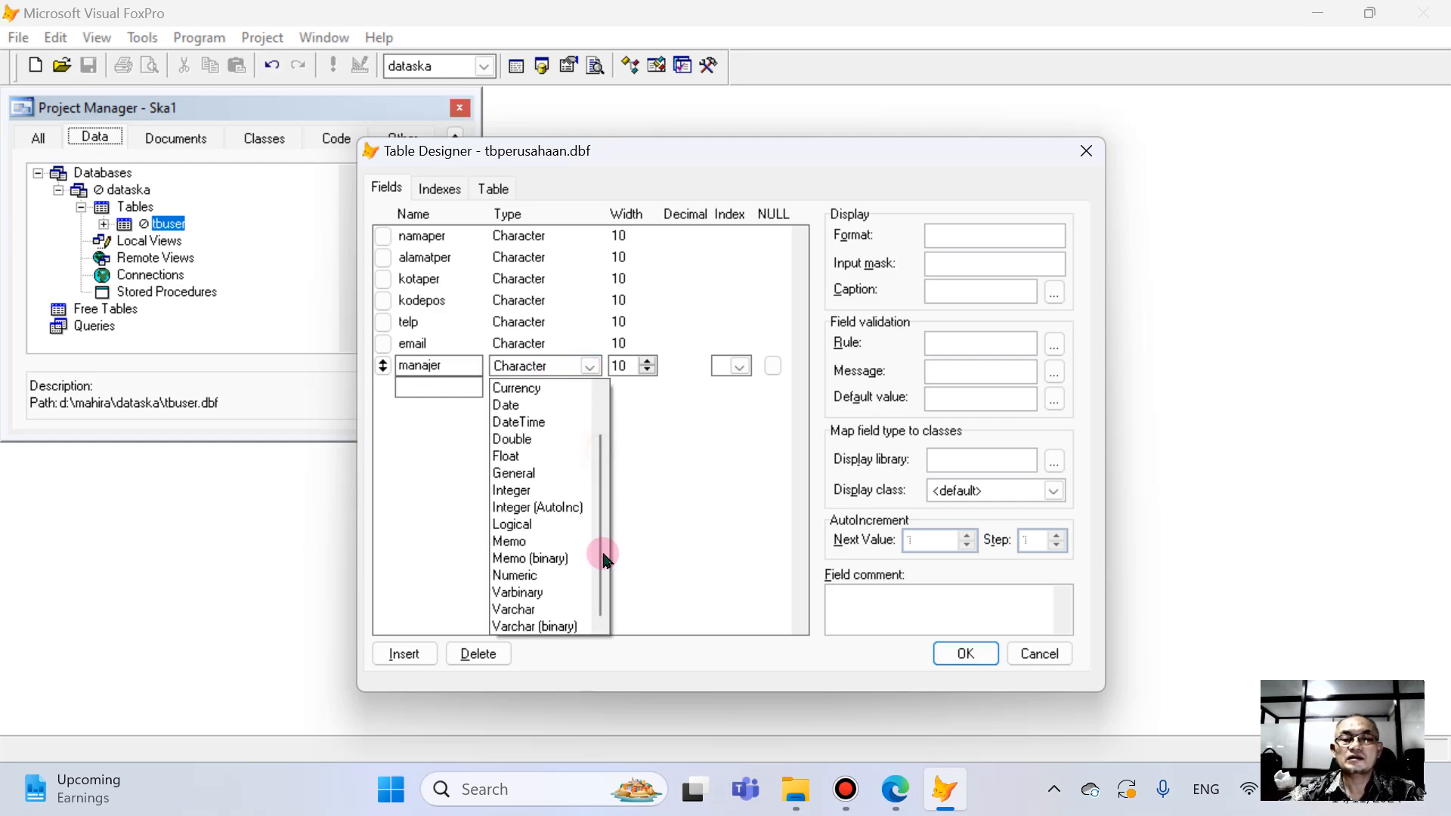
pyautogui.click(528, 610)
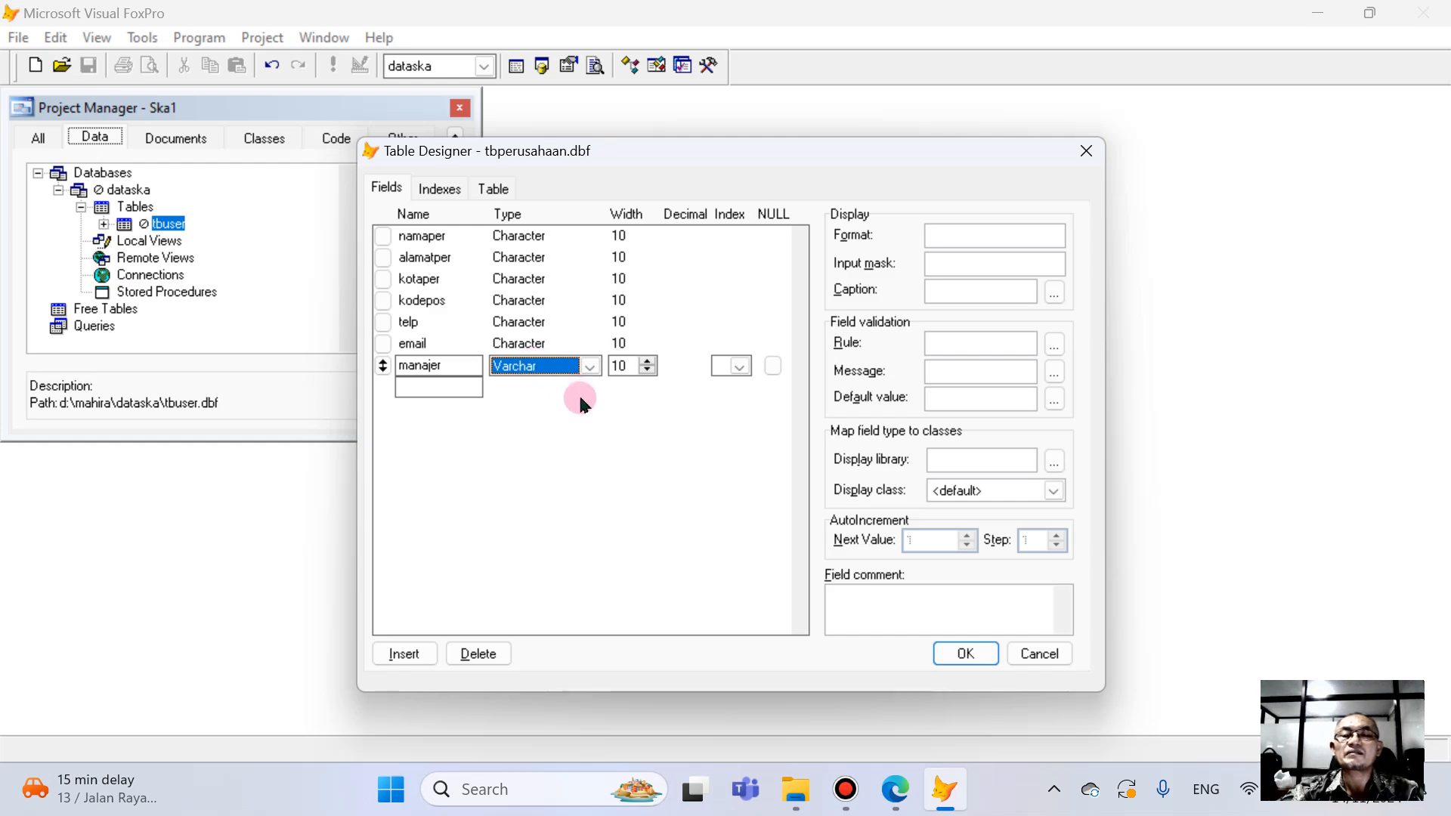
pyautogui.click(619, 365)
pyautogui.write('20')
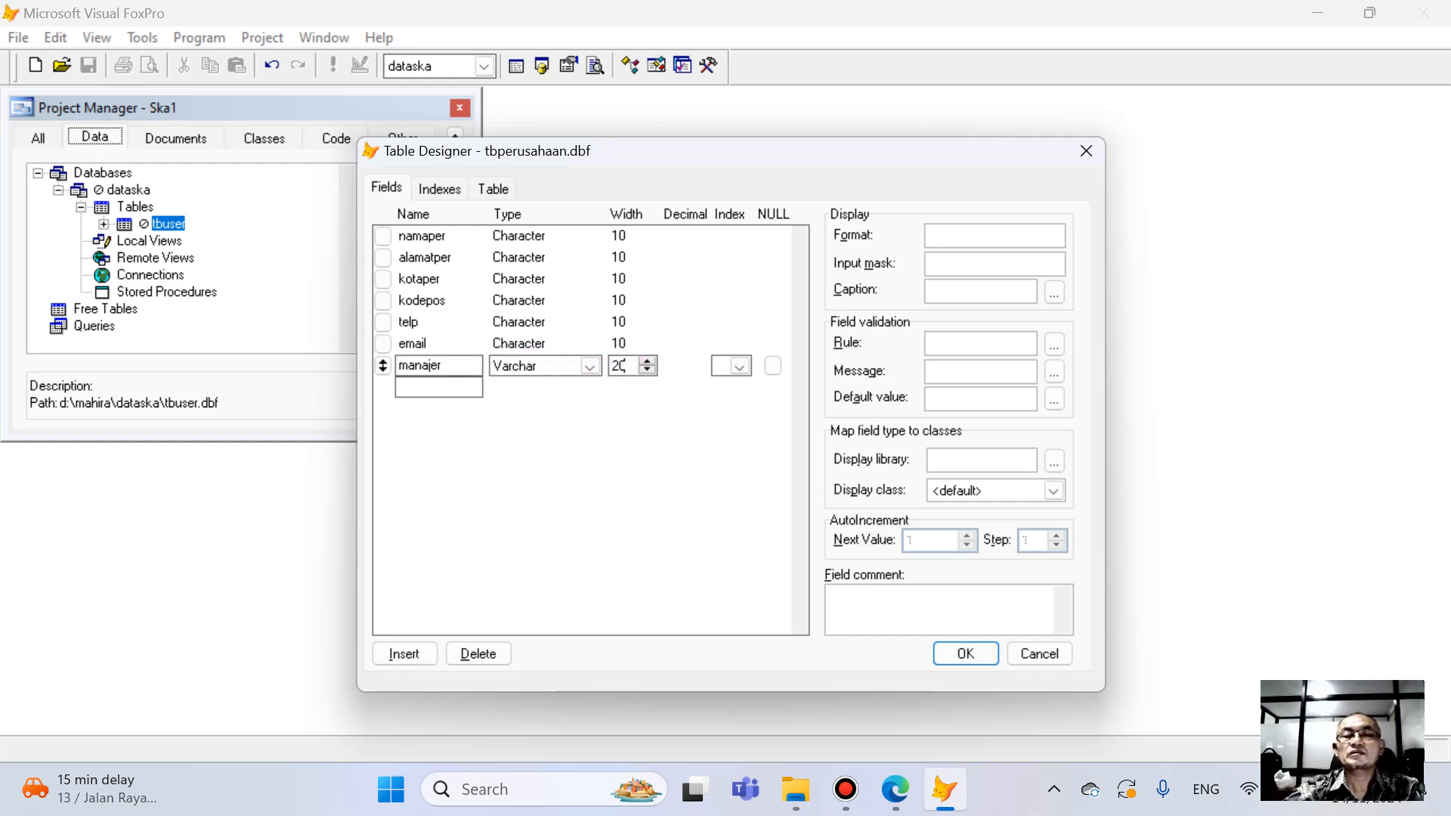
# - Change the email field's type to Varchar and set its width to 25
pyautogui.click(512, 349)
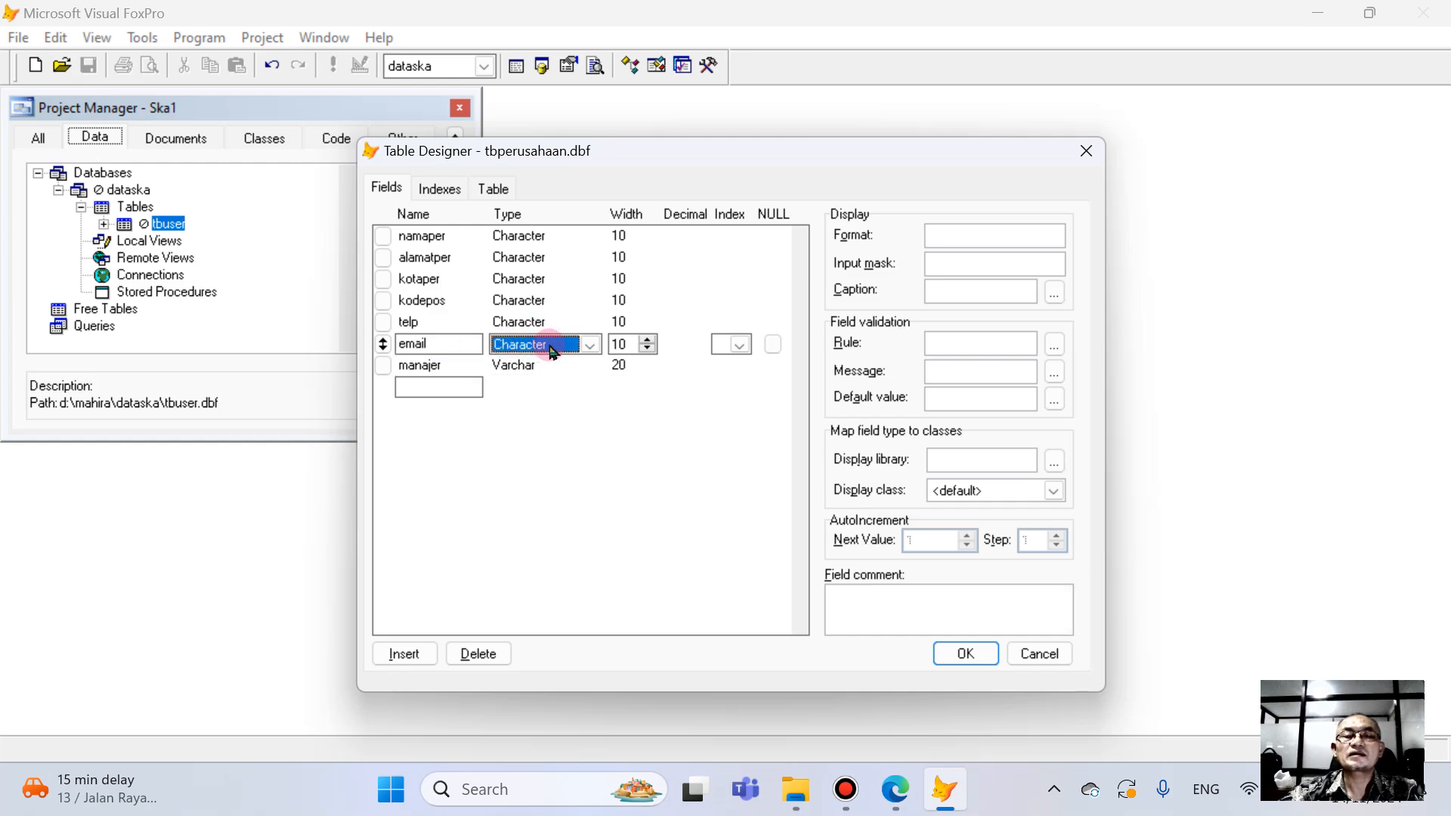
pyautogui.click(589, 344)
pyautogui.scroll(-1, 600, 524)
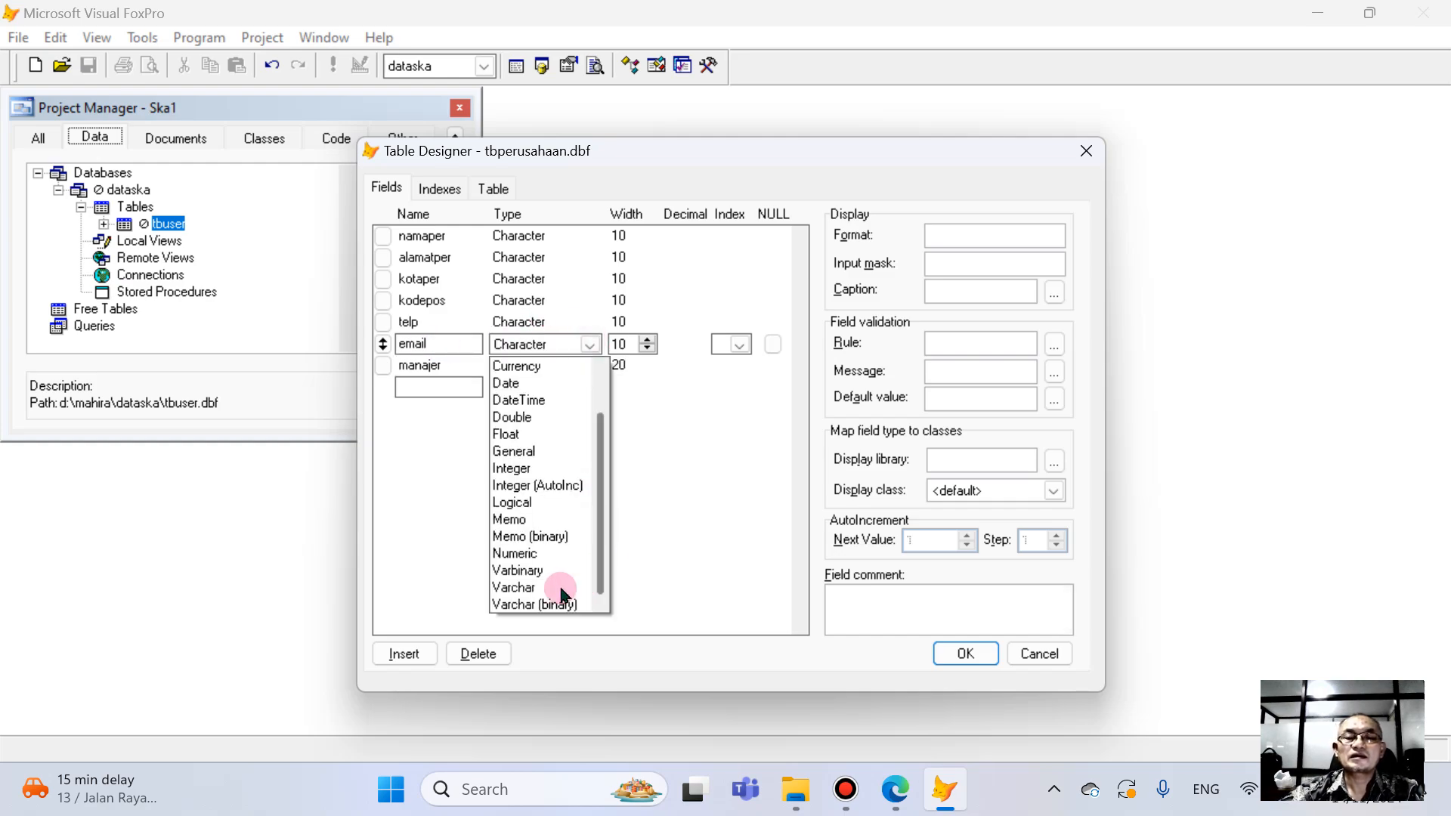
pyautogui.click(537, 589)
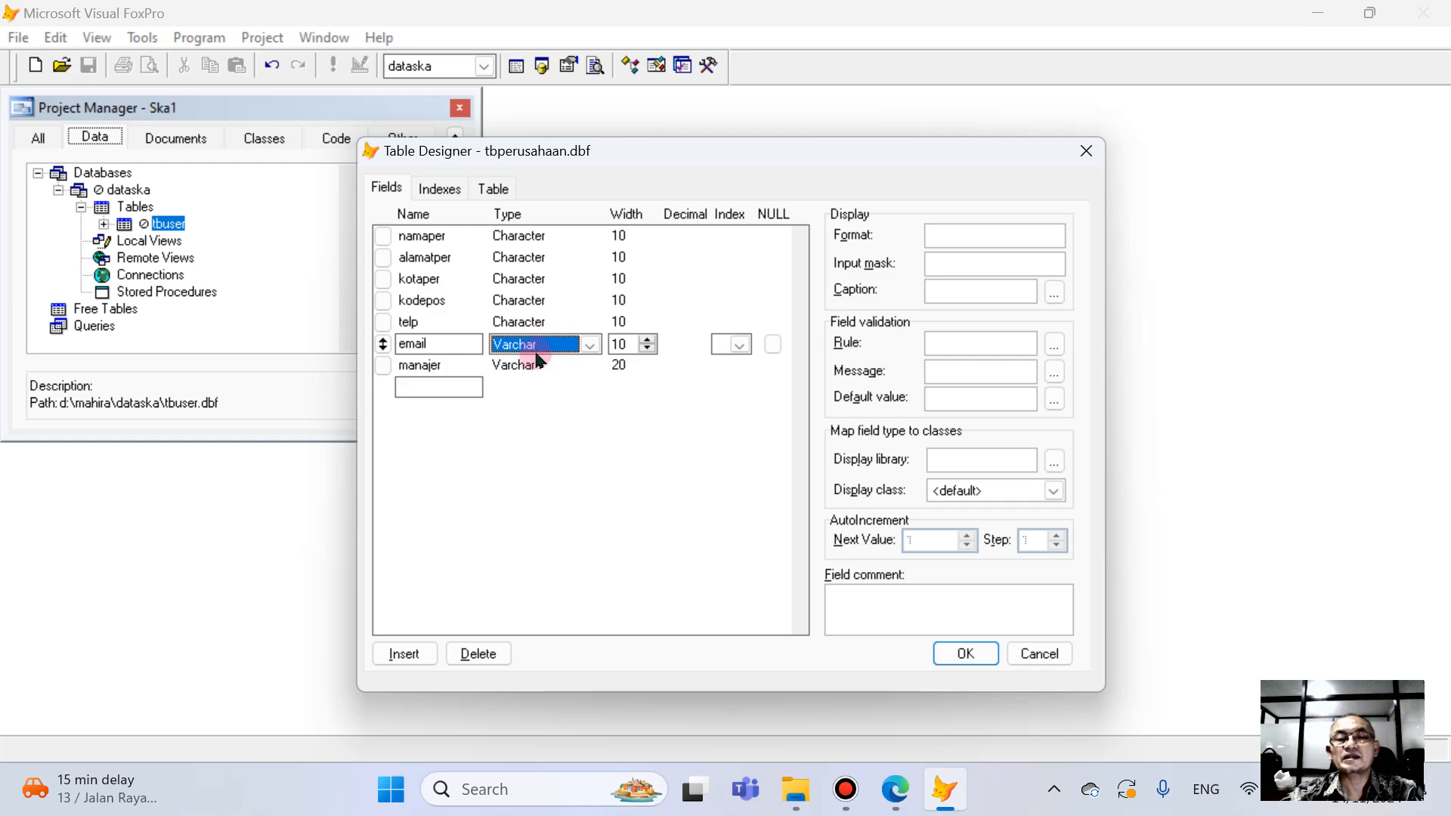
pyautogui.press('Tab')
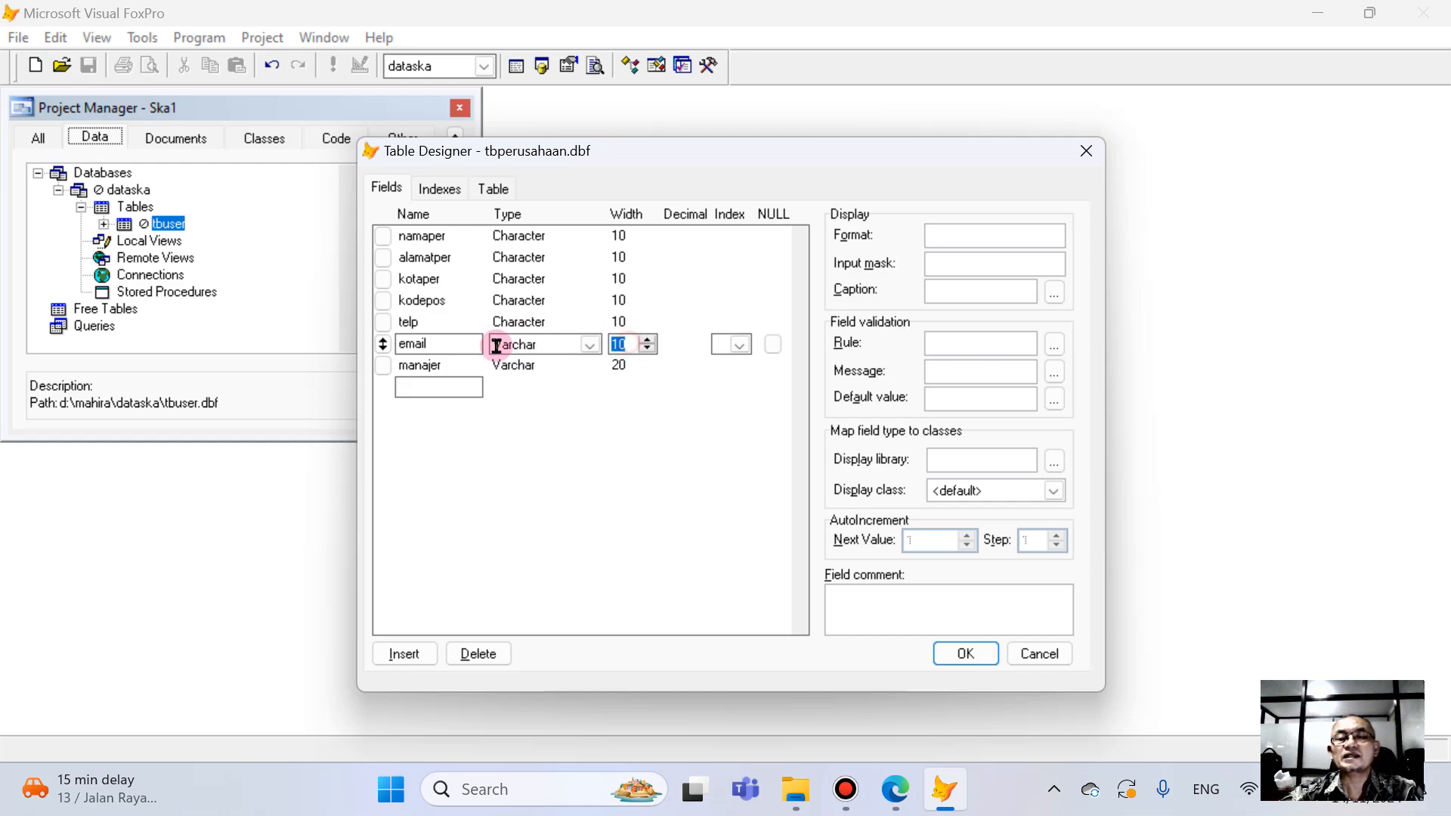
pyautogui.write('4')
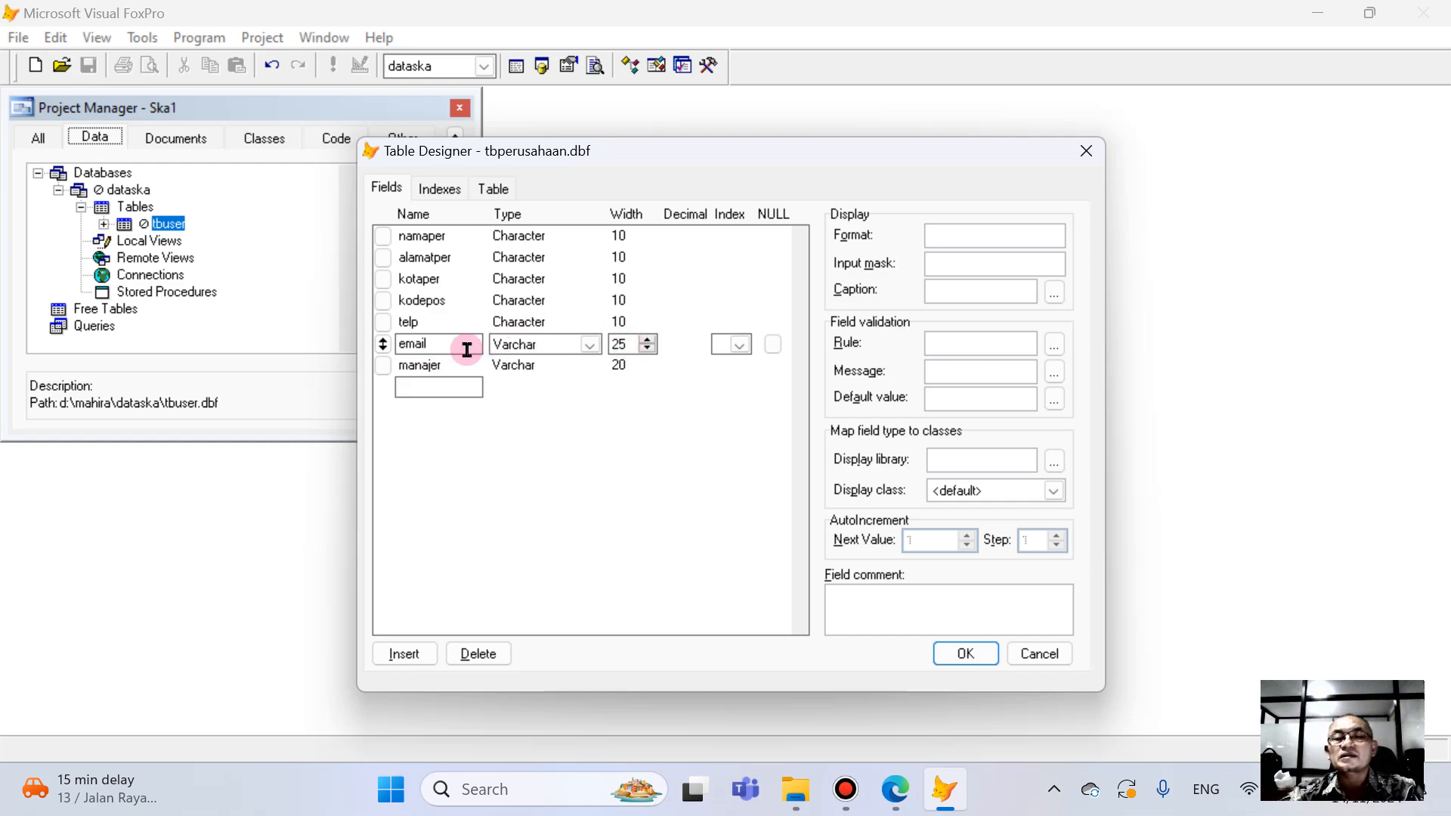
# - Set the telp field's width to 13 and the kodepos field's width to 5, keeping both as Character
pyautogui.click(528, 325)
pyautogui.click(587, 323)
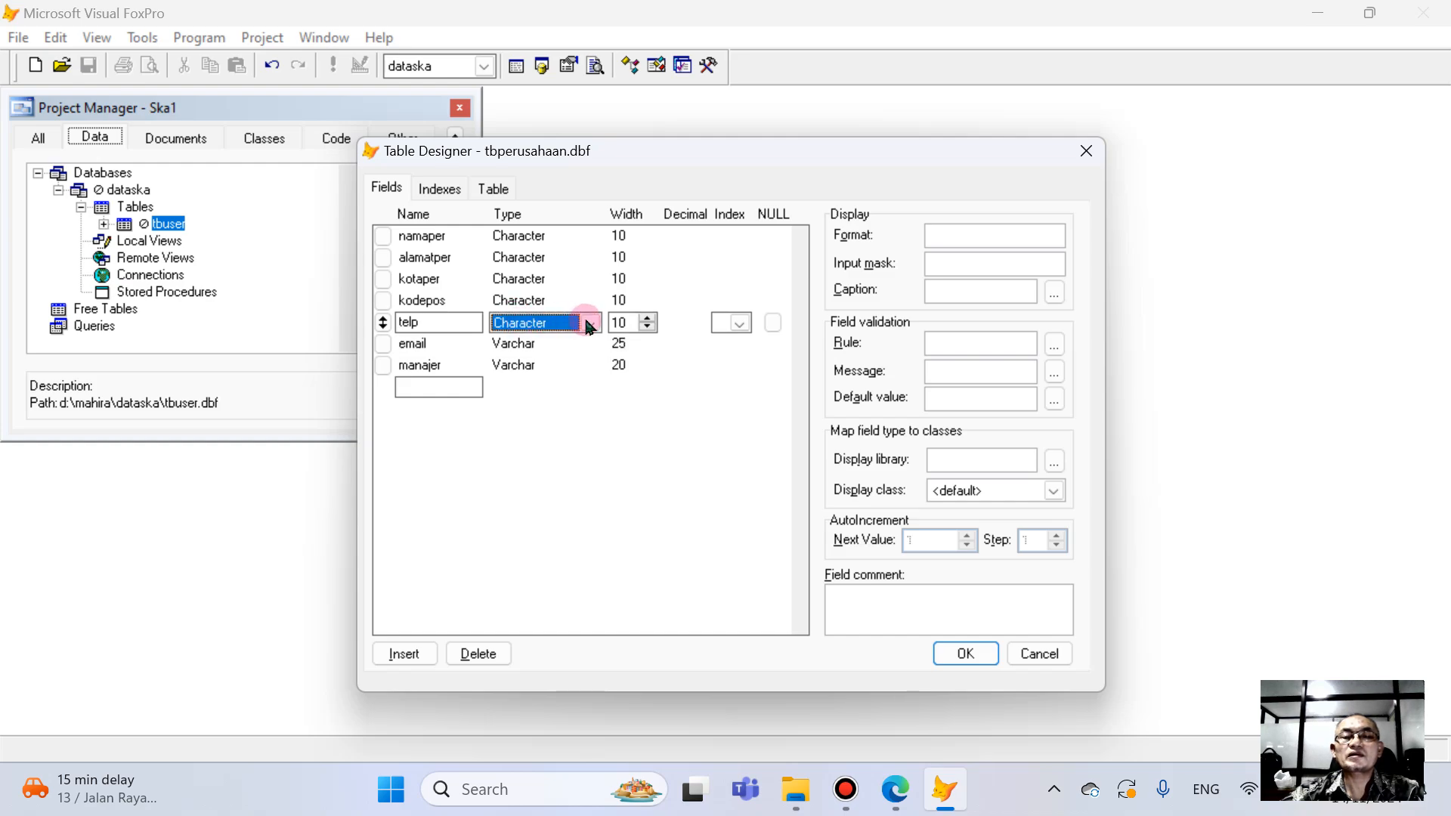
pyautogui.click(523, 325)
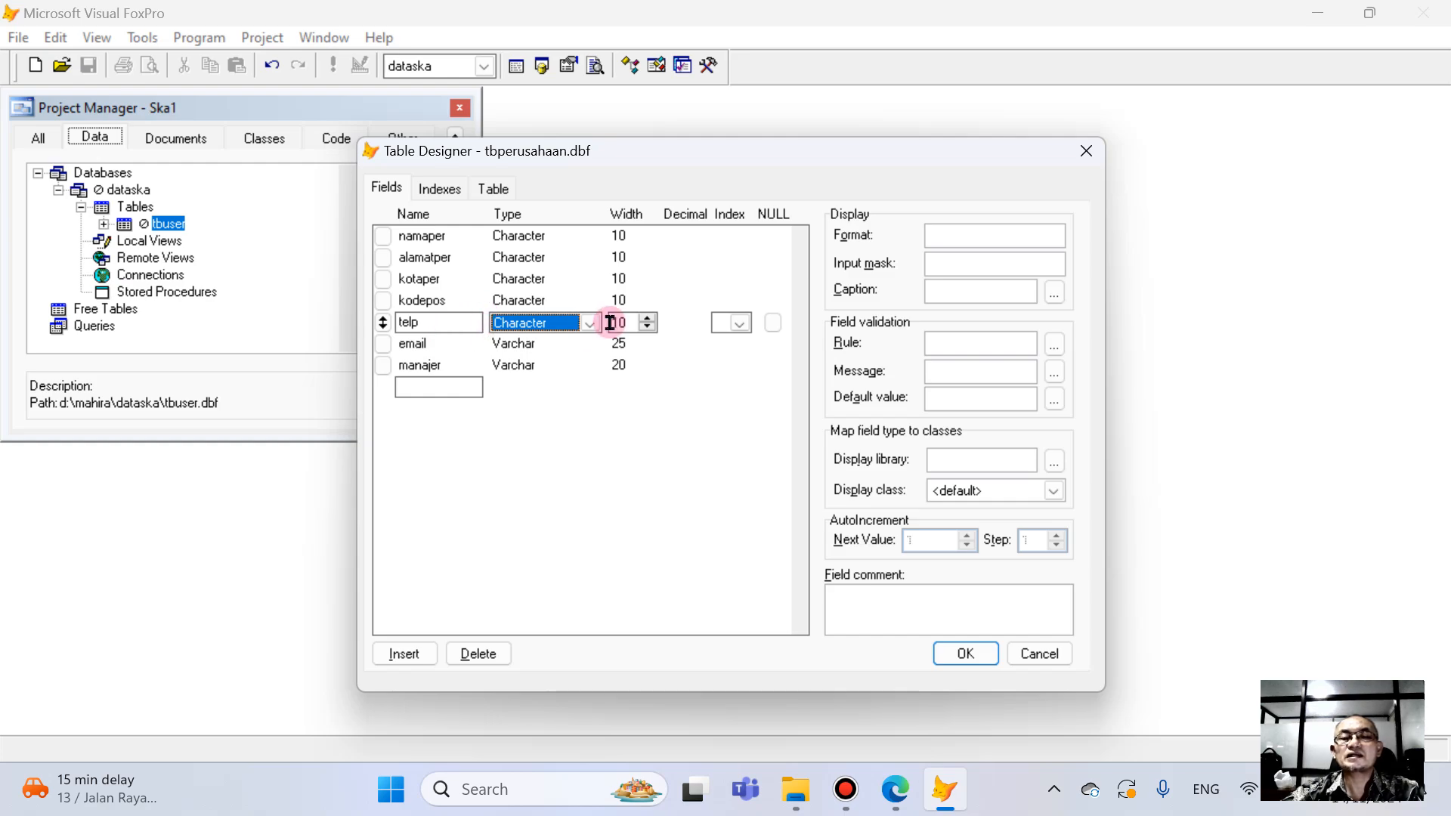
pyautogui.moveTo(626, 322); pyautogui.dragTo(555, 335)
pyautogui.write('13')
pyautogui.click(523, 299)
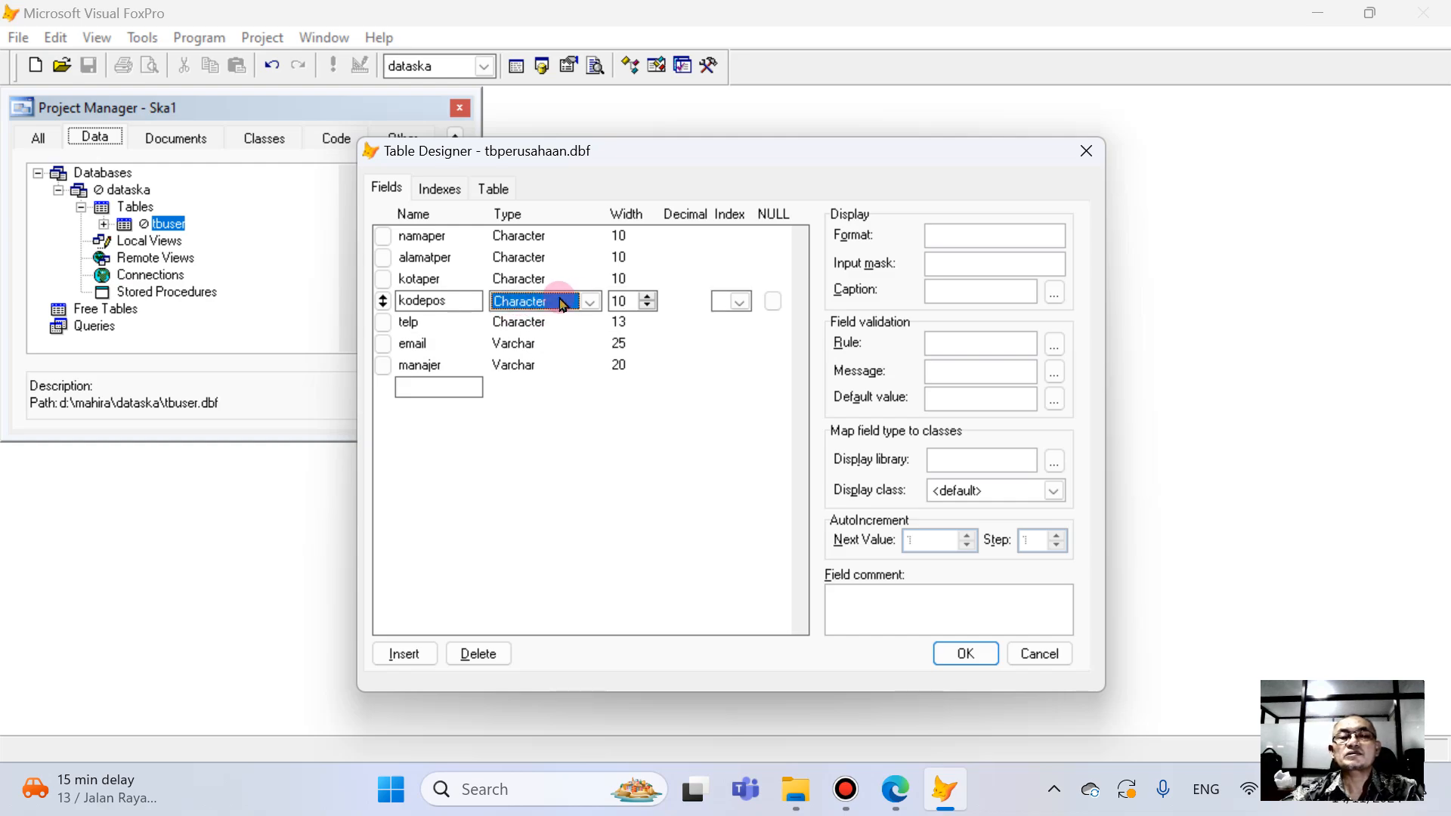
pyautogui.moveTo(620, 299); pyautogui.dragTo(534, 300)
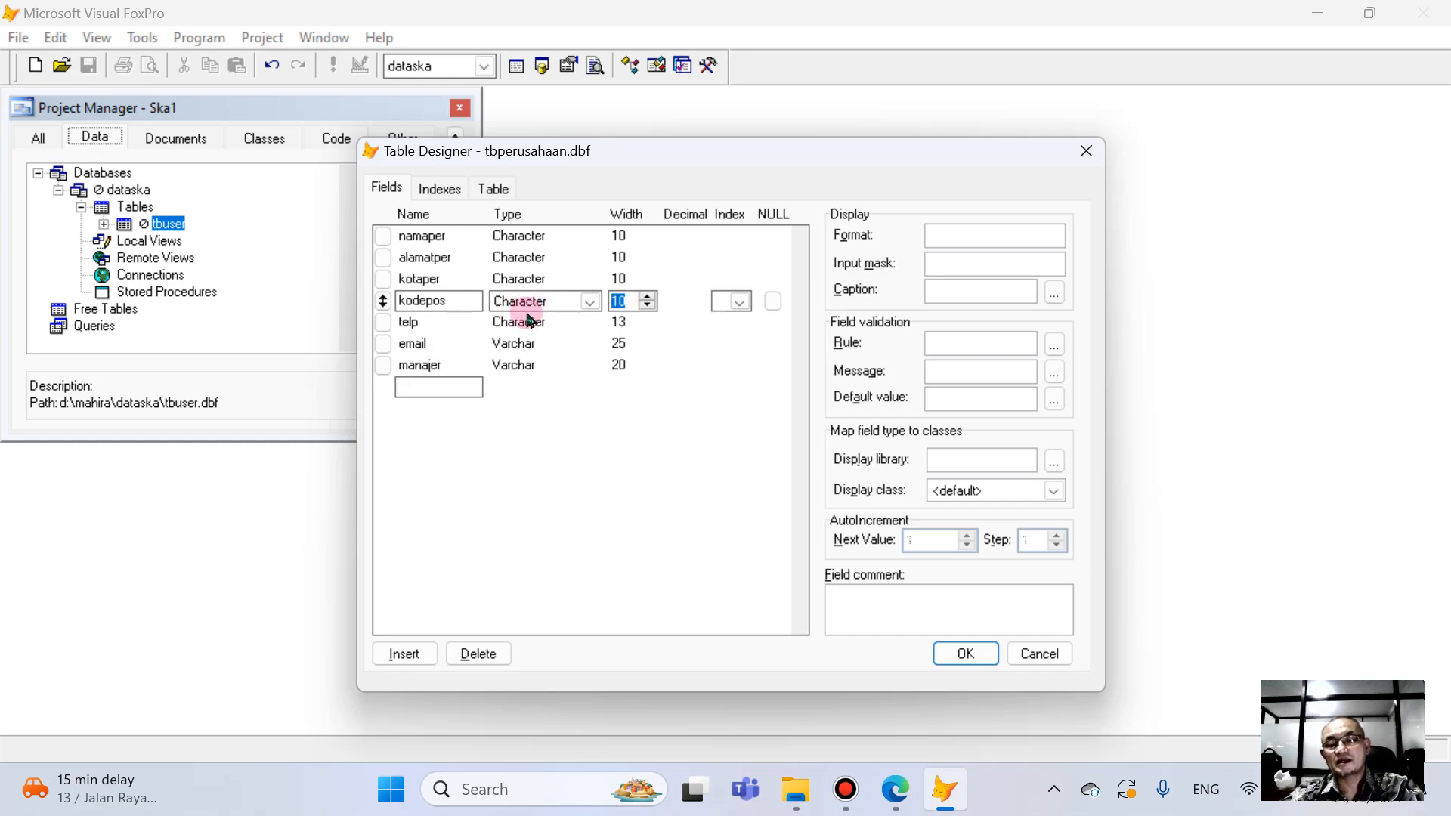
pyautogui.write('5')
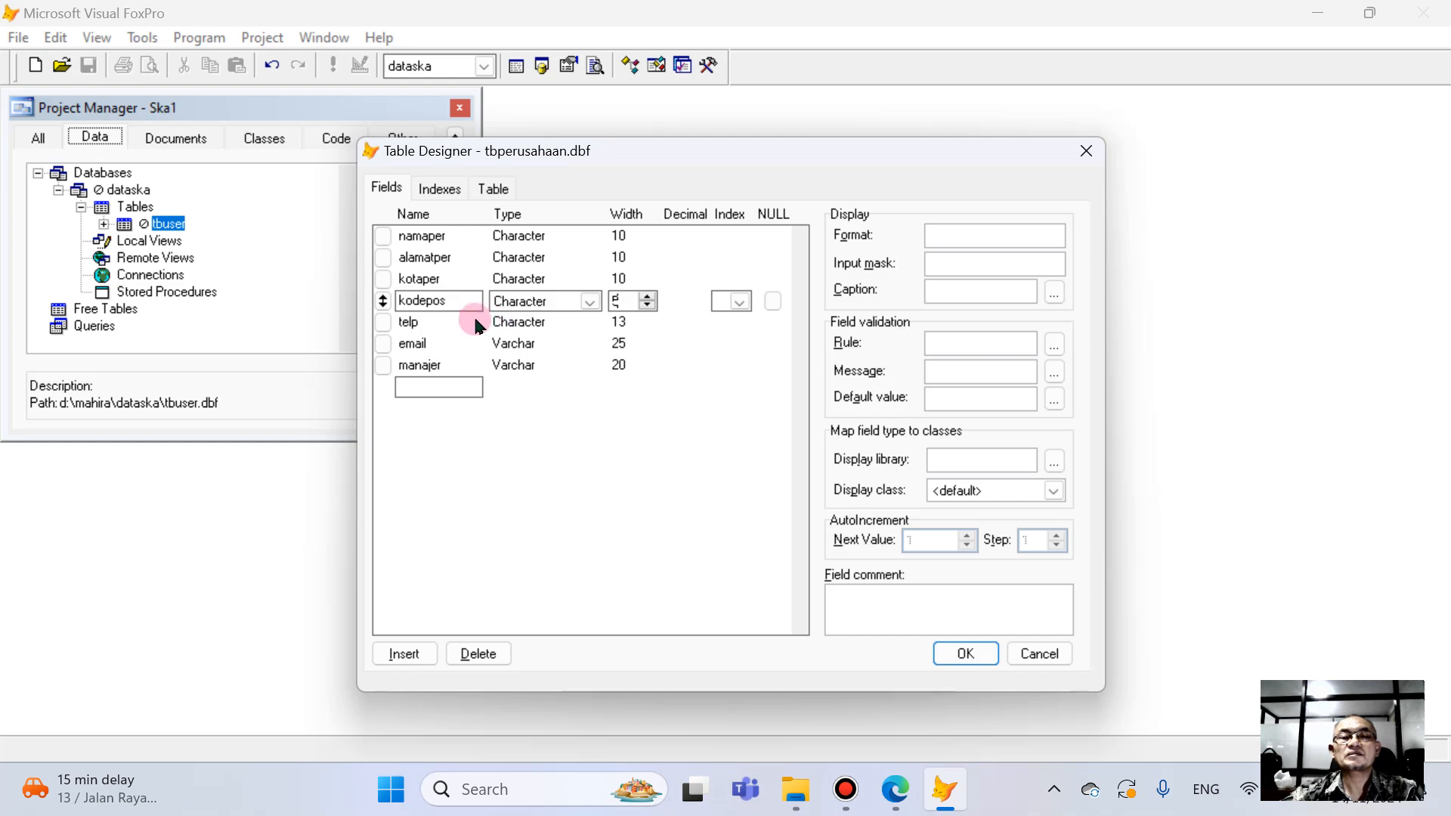
# - Change the kotaper field's type to Varchar and set its width to 15, checking against the PDF book
pyautogui.click(540, 279)
pyautogui.click(589, 280)
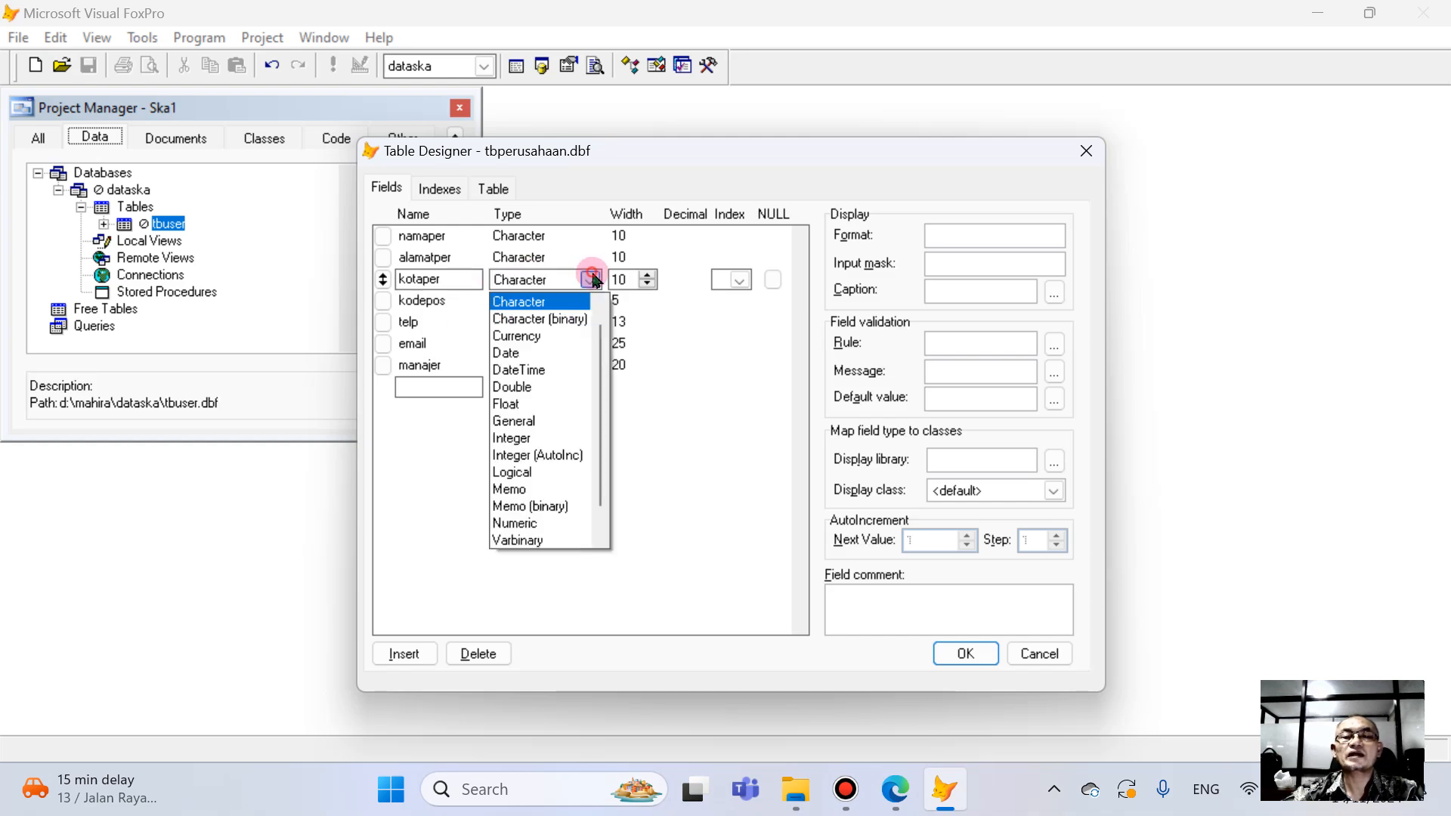
pyautogui.scroll(-1, 604, 347)
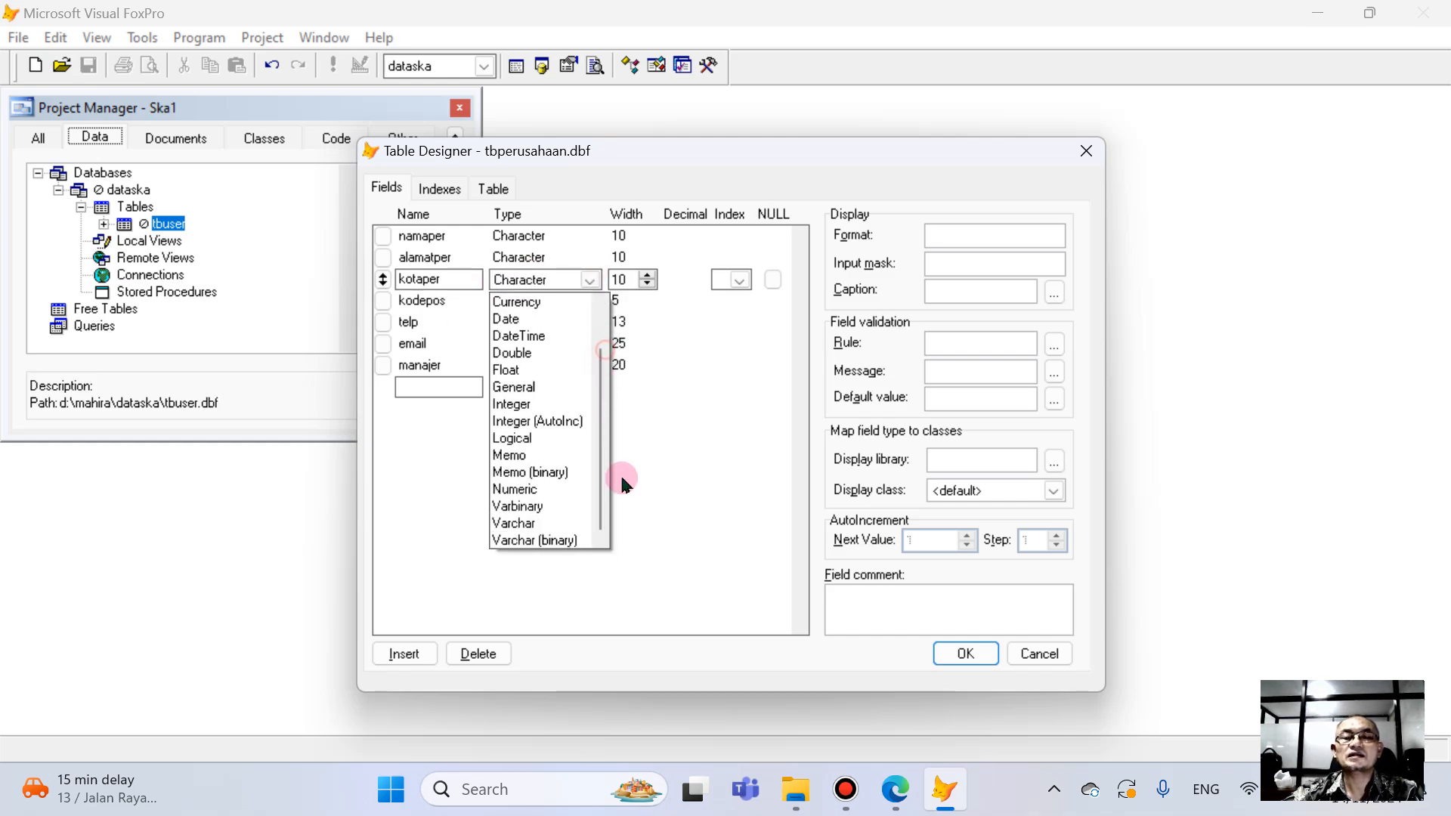
pyautogui.click(548, 524)
pyautogui.click(895, 788)
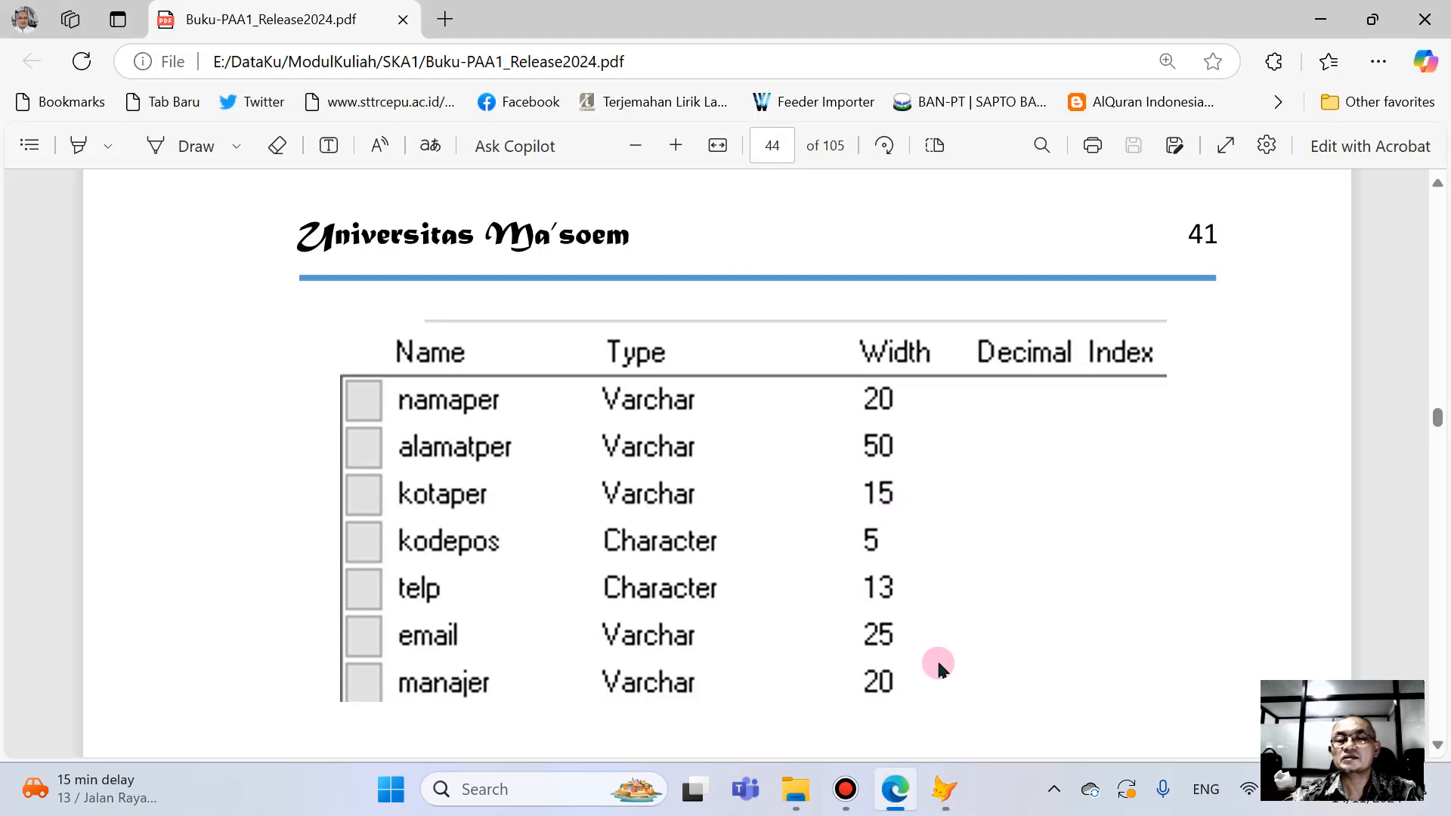
pyautogui.click(945, 788)
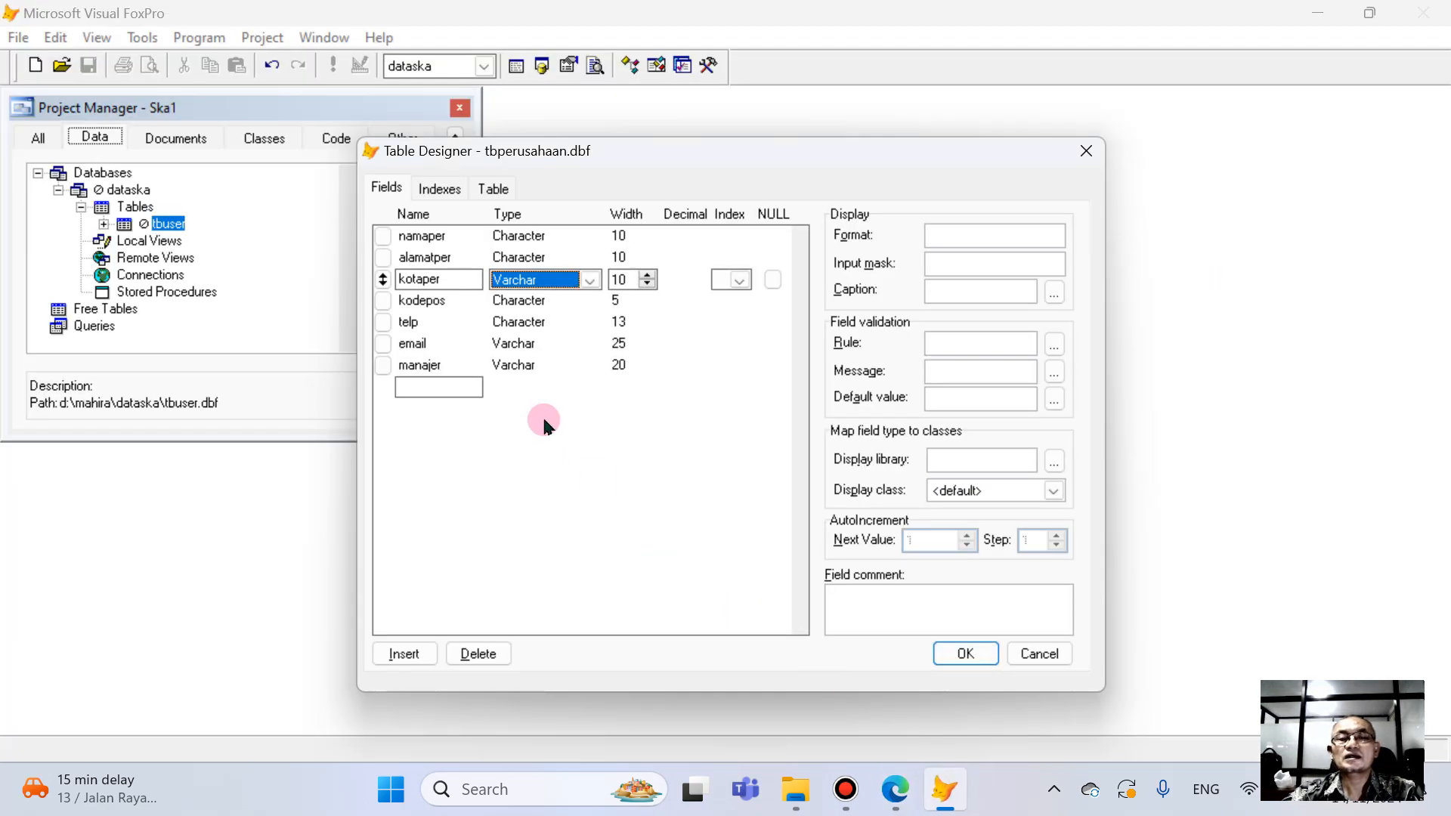
pyautogui.click(627, 279)
pyautogui.write('15')
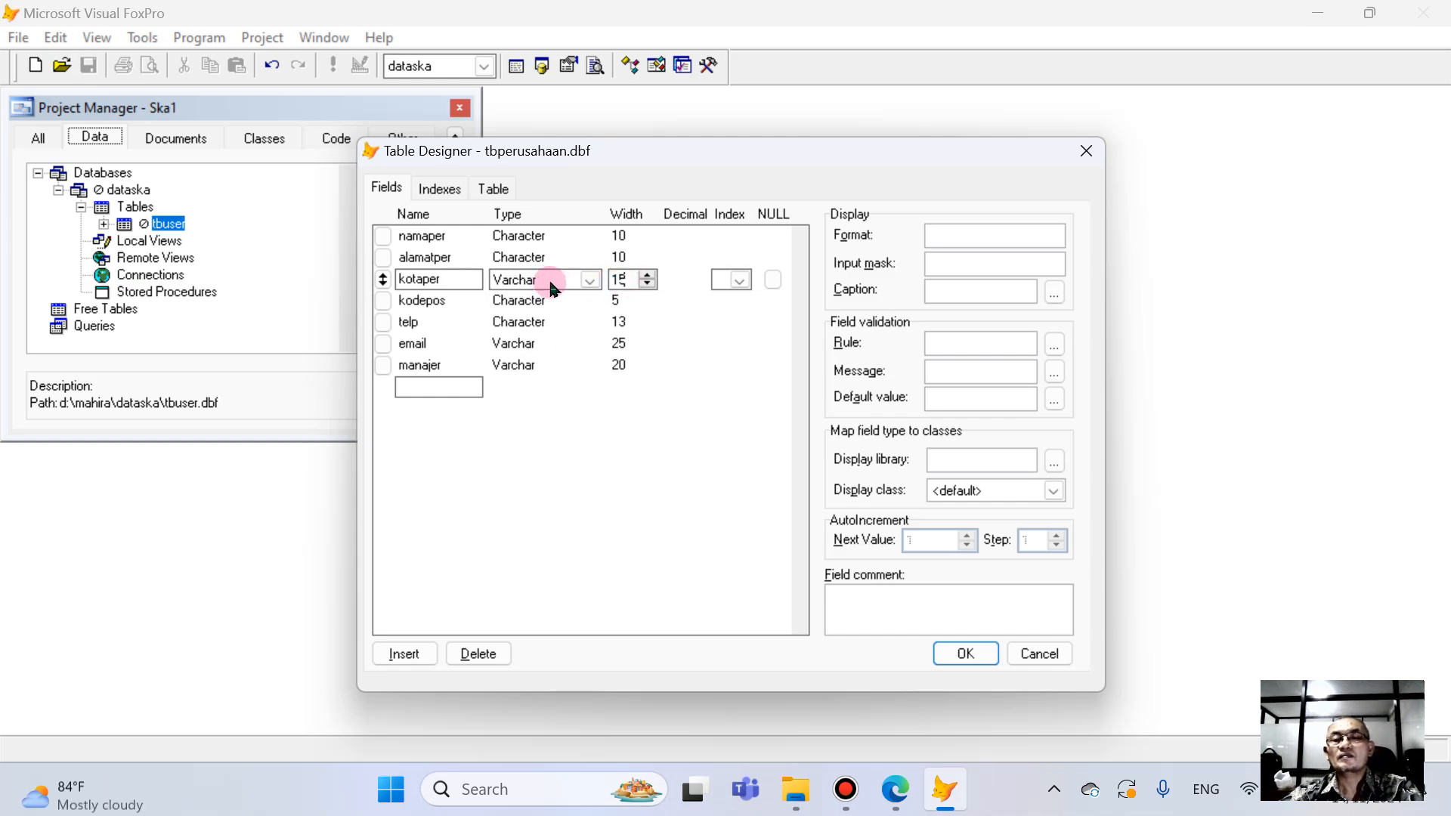
# - Change the alamatper field's type to Varchar and set its width to 50
pyautogui.click(559, 259)
pyautogui.click(589, 259)
pyautogui.scroll(-1, 602, 454)
pyautogui.click(540, 501)
pyautogui.click(624, 258)
pyautogui.write('5')
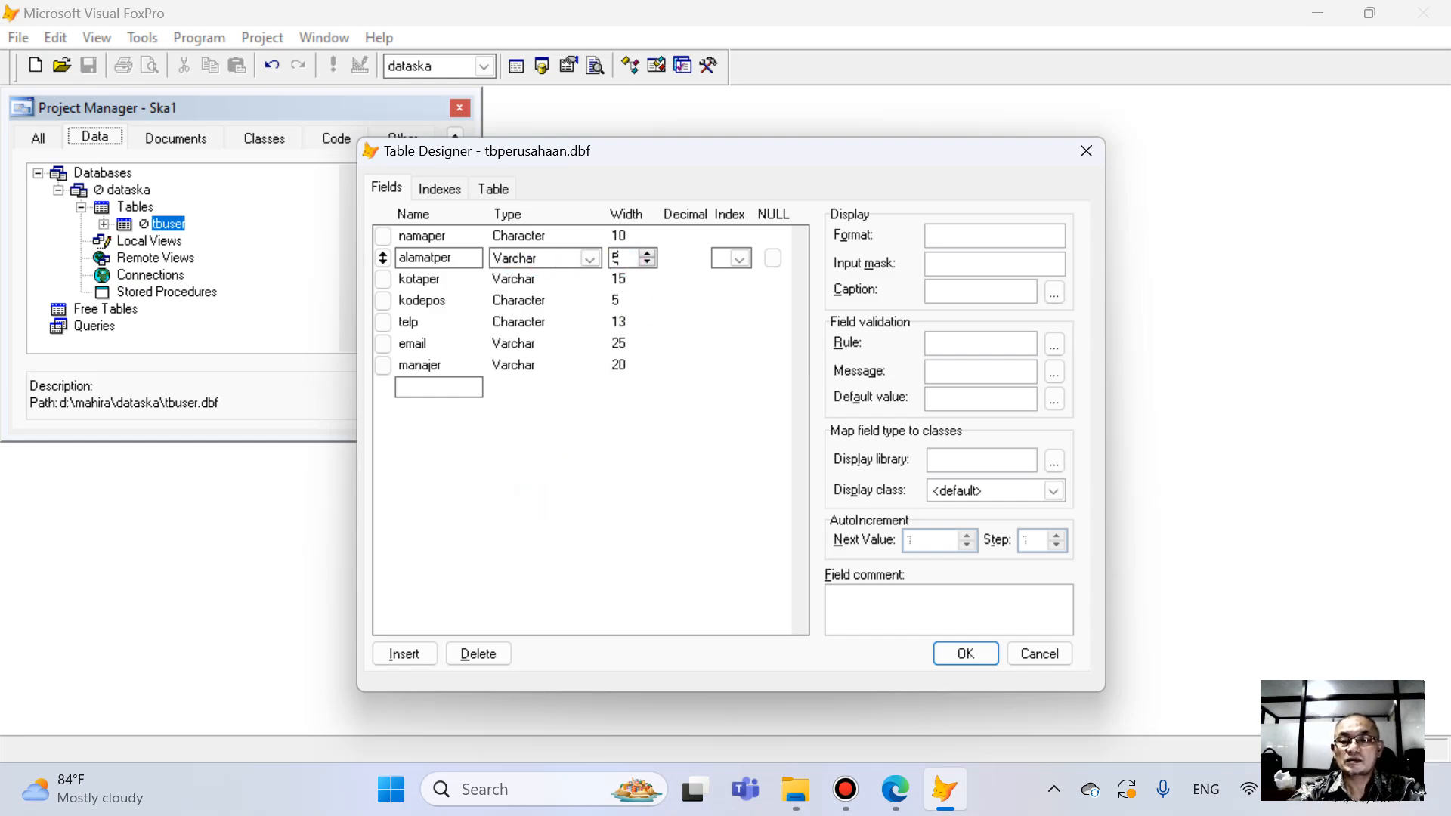
pyautogui.write('0')
# - Change the namaper field's type to Varchar with width 20 and save the tbPerusahaan table structure
pyautogui.click(512, 236)
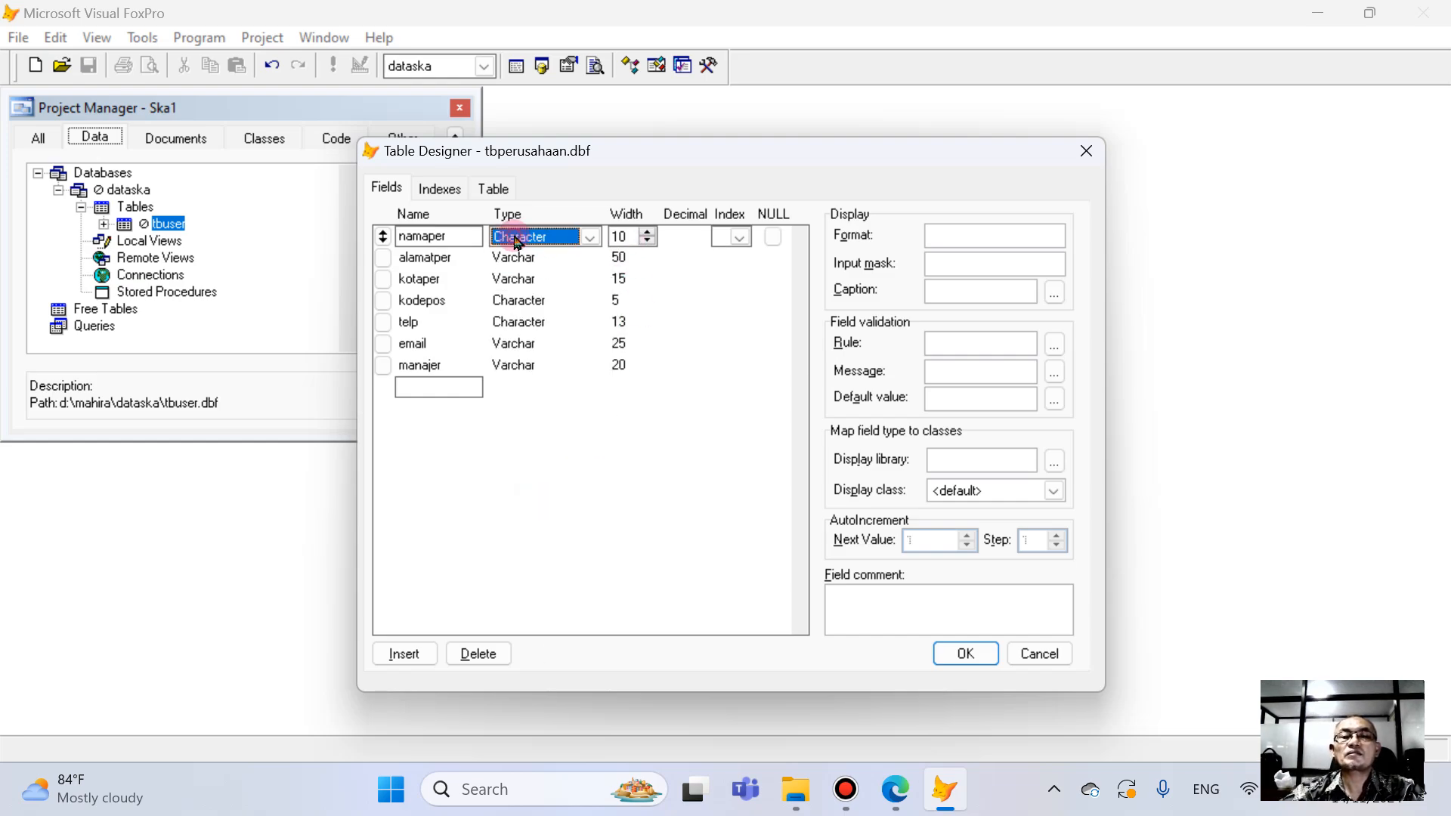
pyautogui.click(583, 237)
pyautogui.scroll(-1, 594, 378)
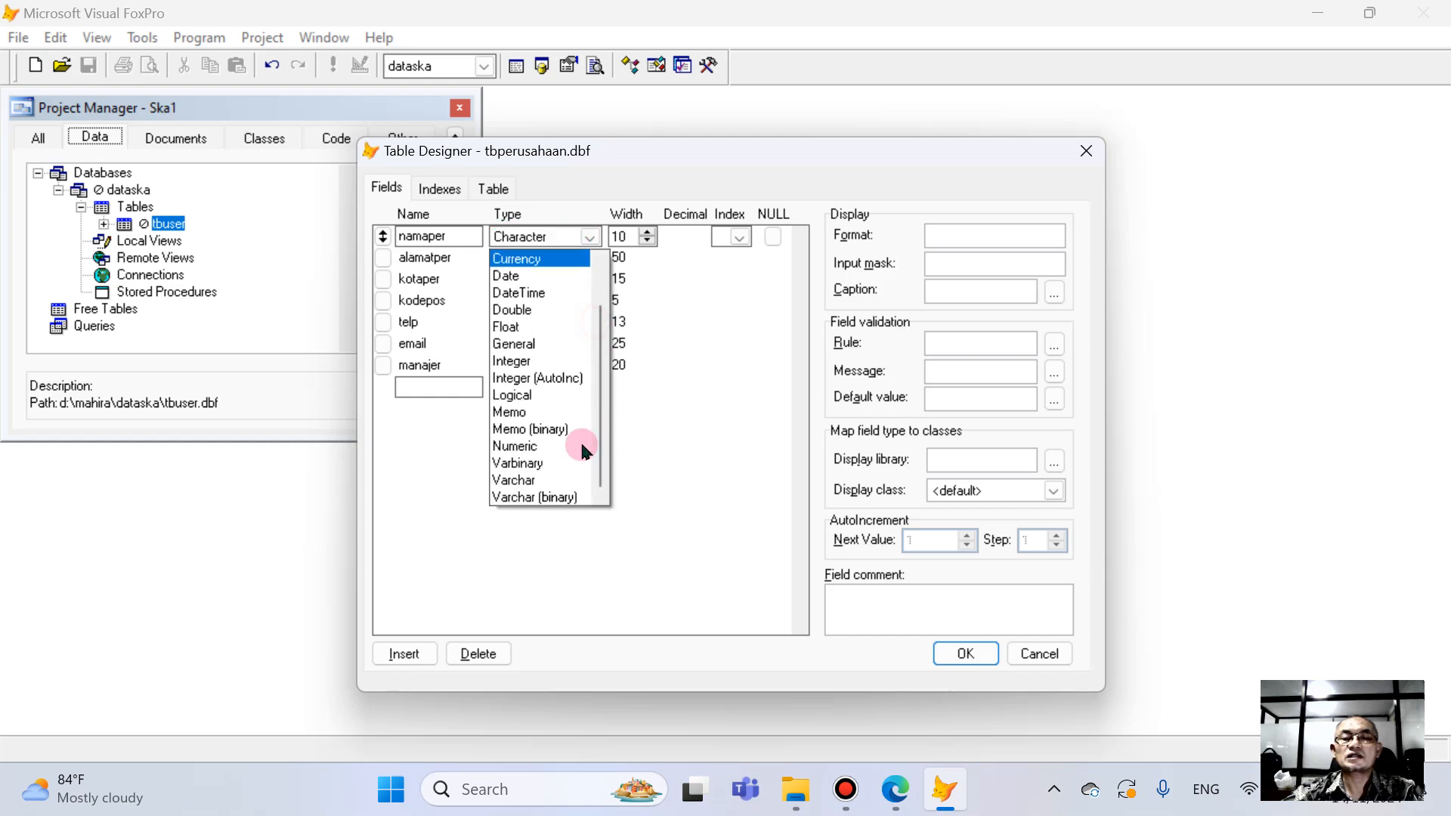
pyautogui.click(543, 480)
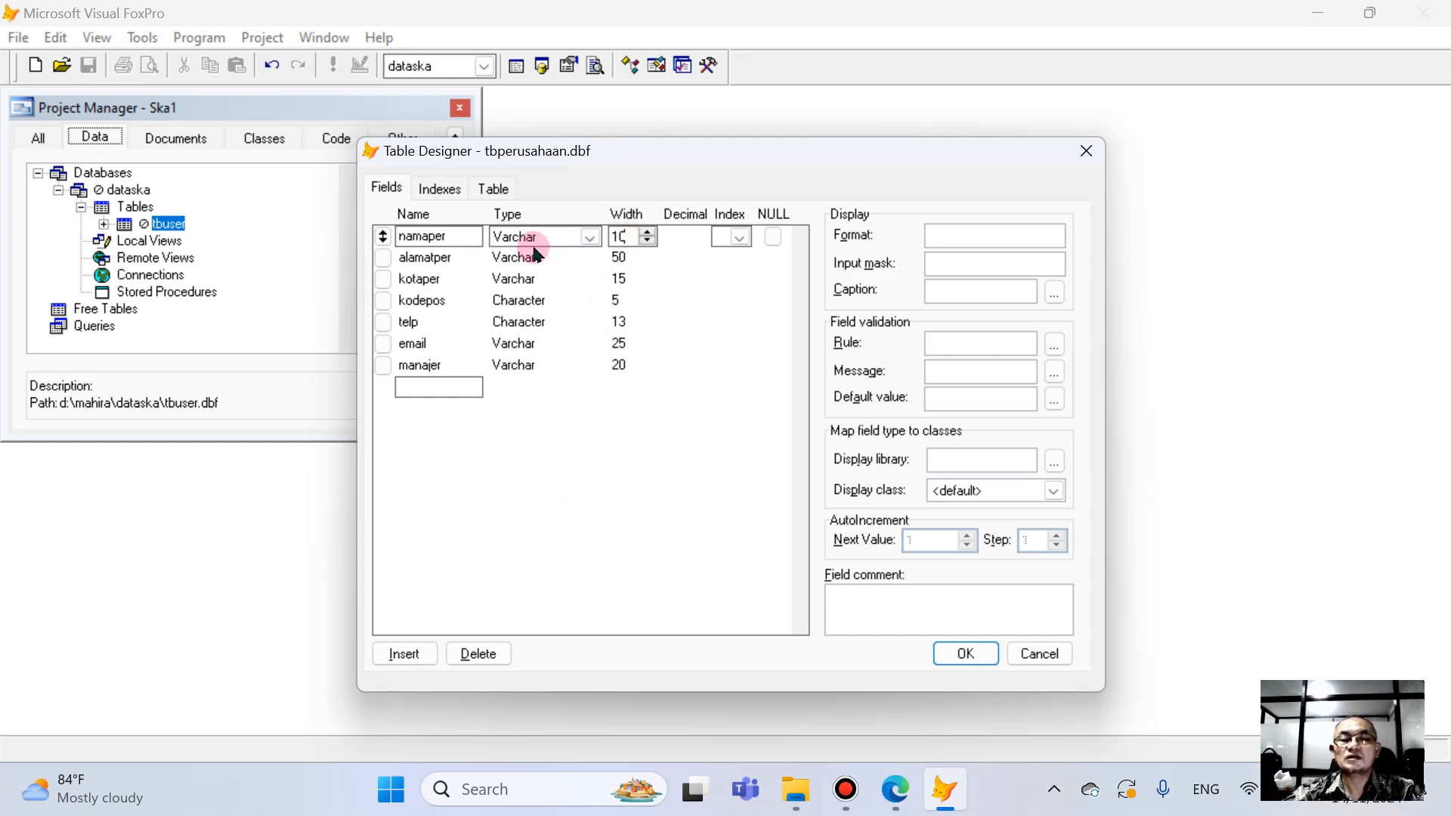
pyautogui.press('Tab')
pyautogui.write('4')
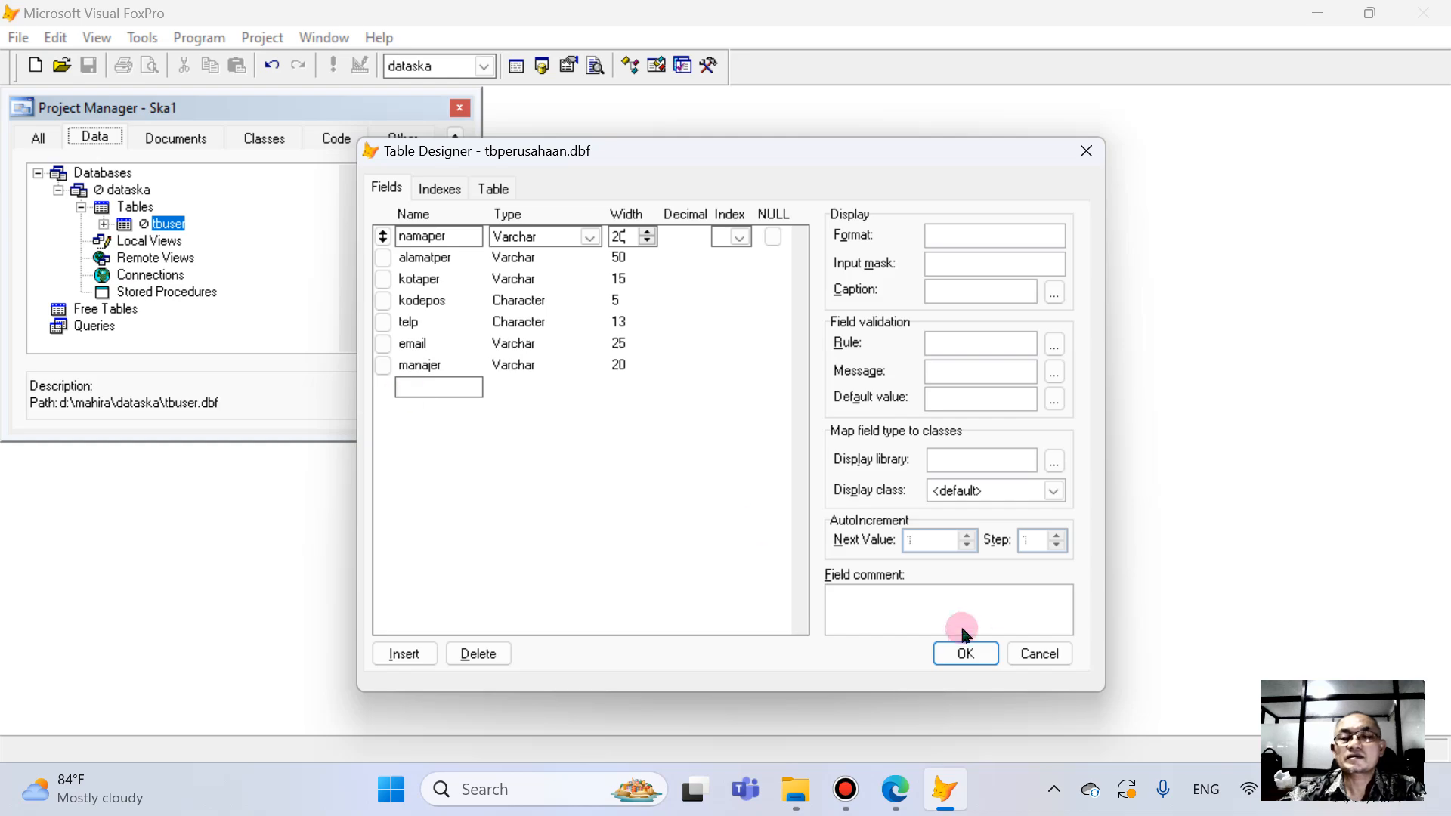
pyautogui.click(965, 655)
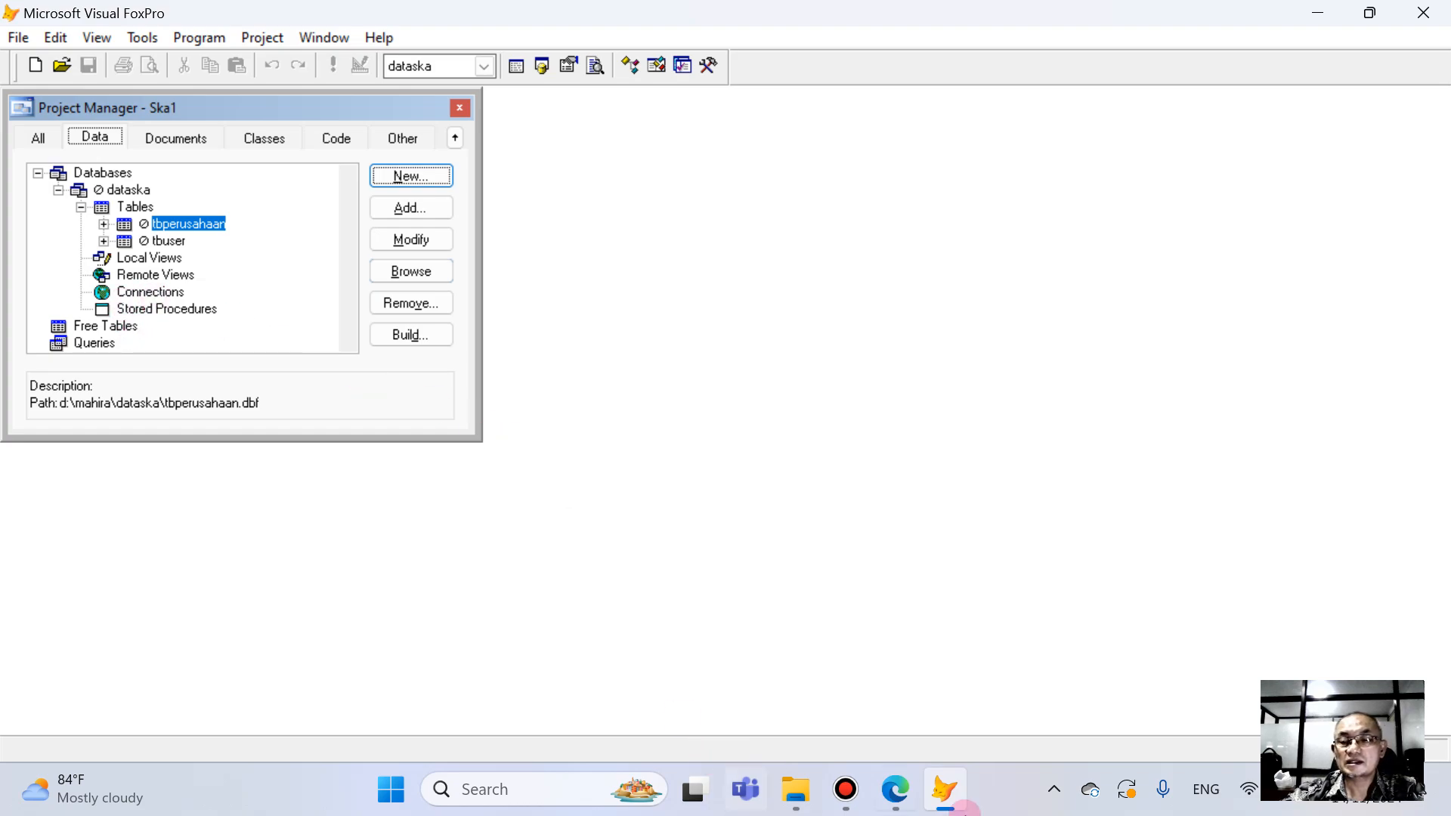
# - Switch to the PDF book in Edge and go to page 47 to read the TbAccount field list
pyautogui.click(891, 791)
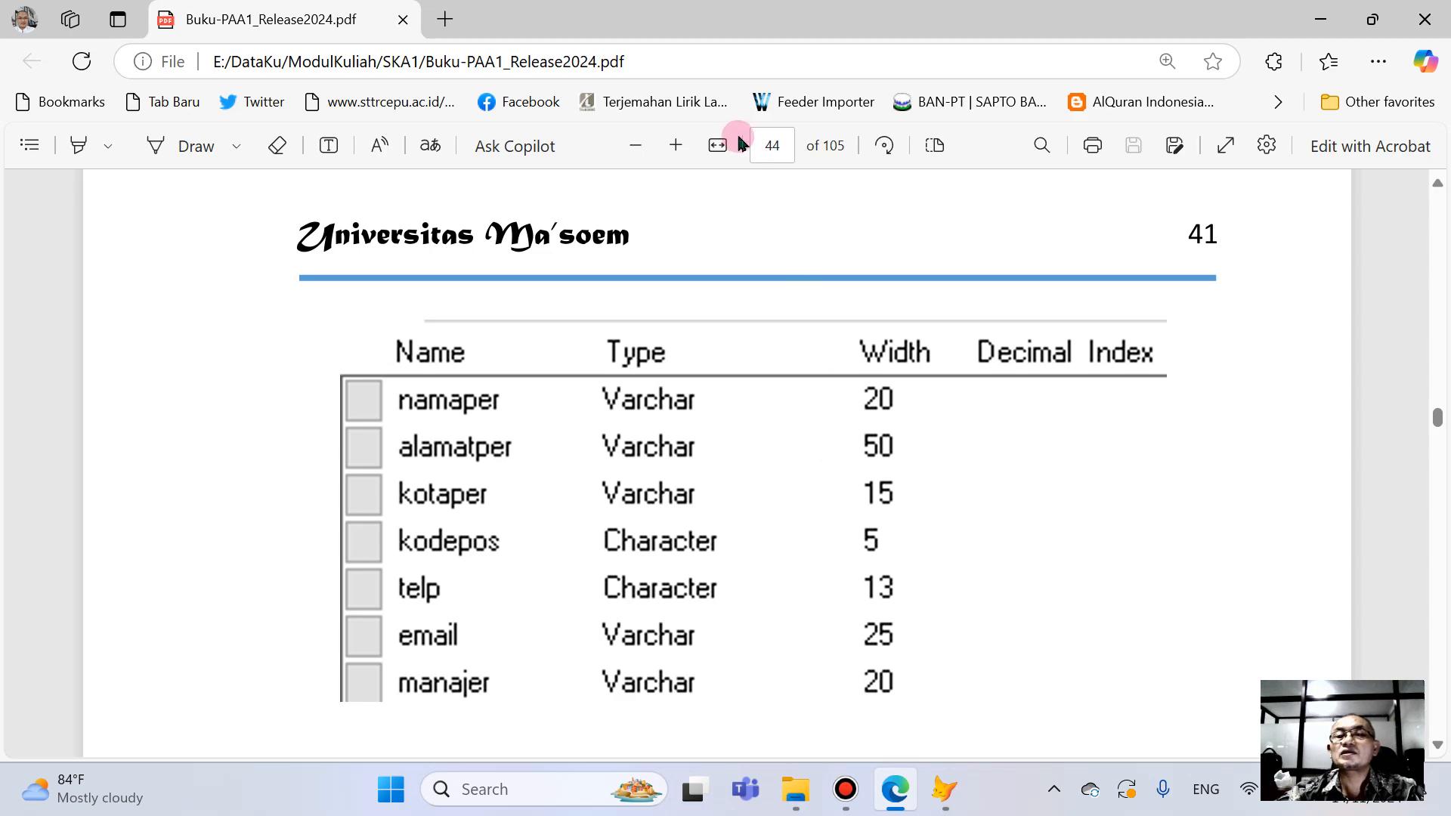
pyautogui.click(782, 146)
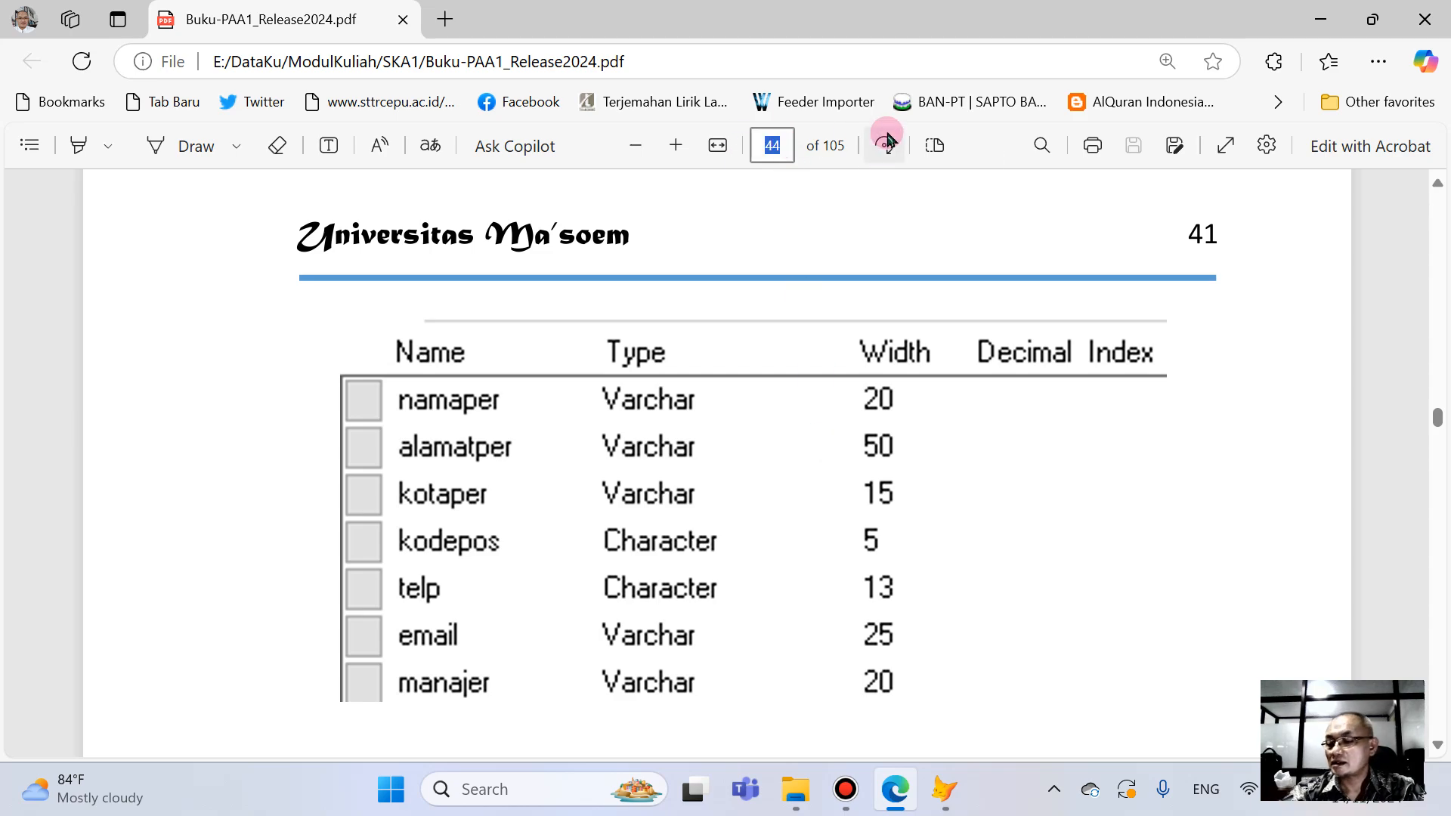
pyautogui.write('4')
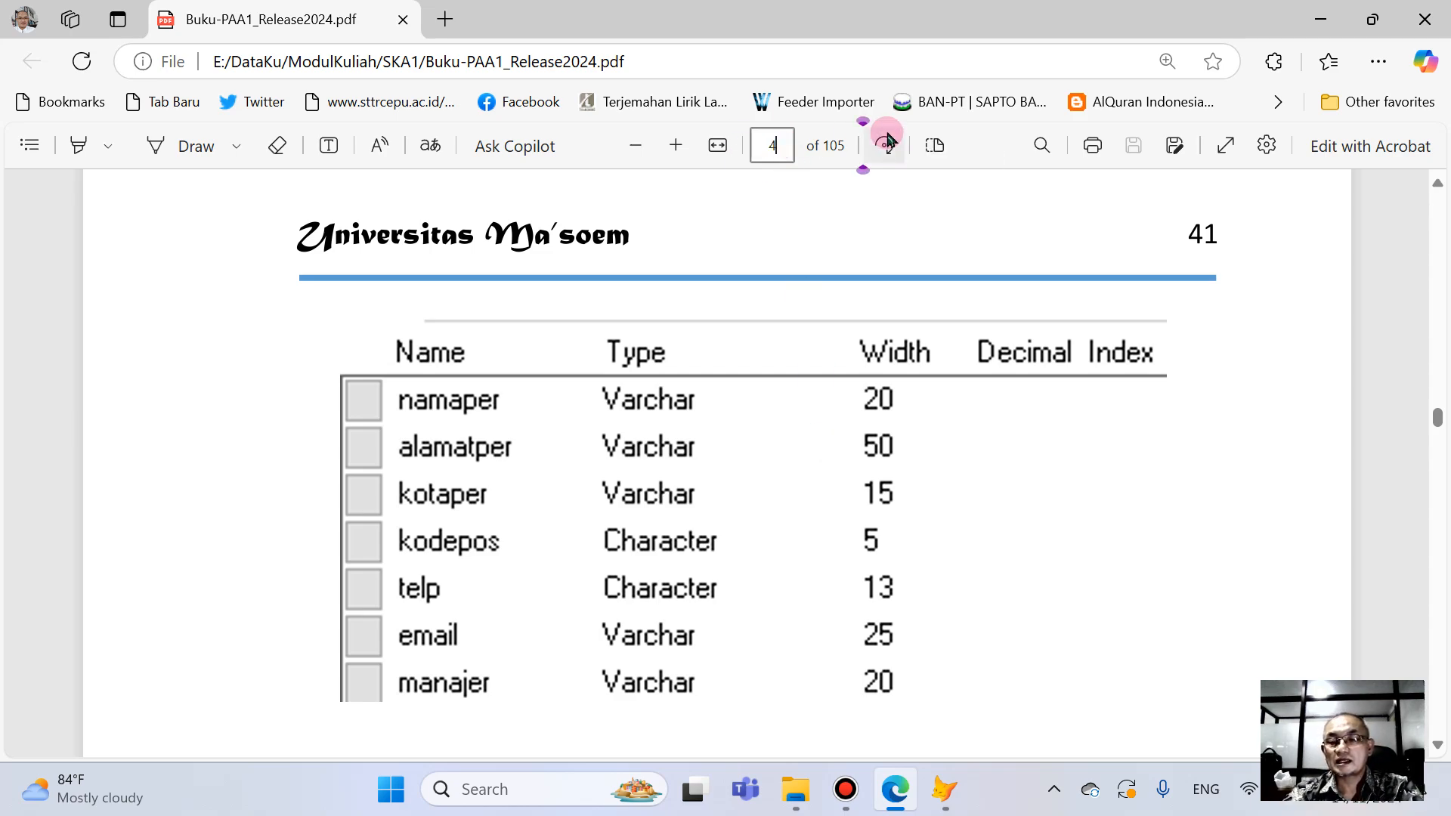
pyautogui.write('7')
pyautogui.press('Return')
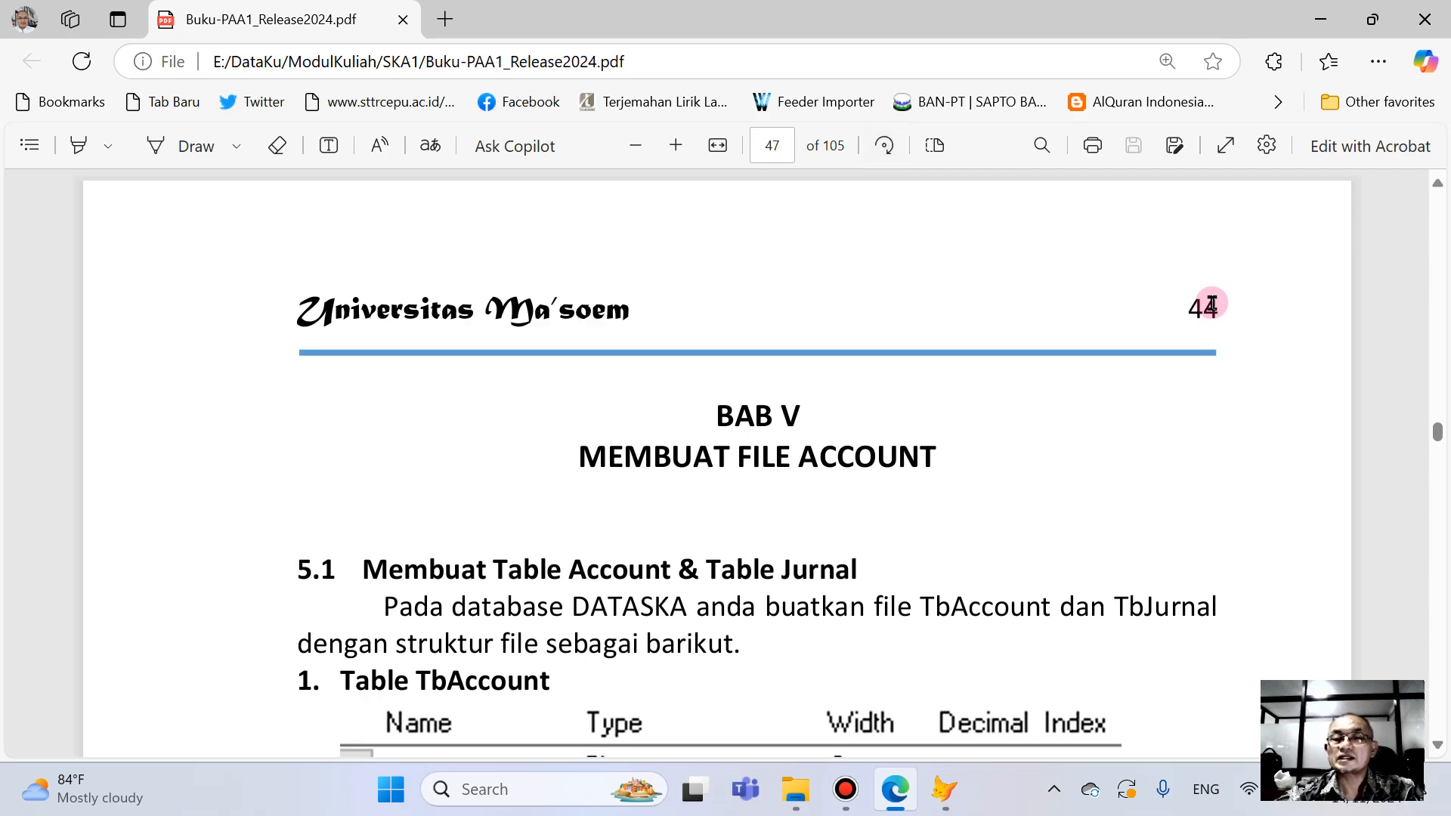
pyautogui.scroll(-5, 695, 499)
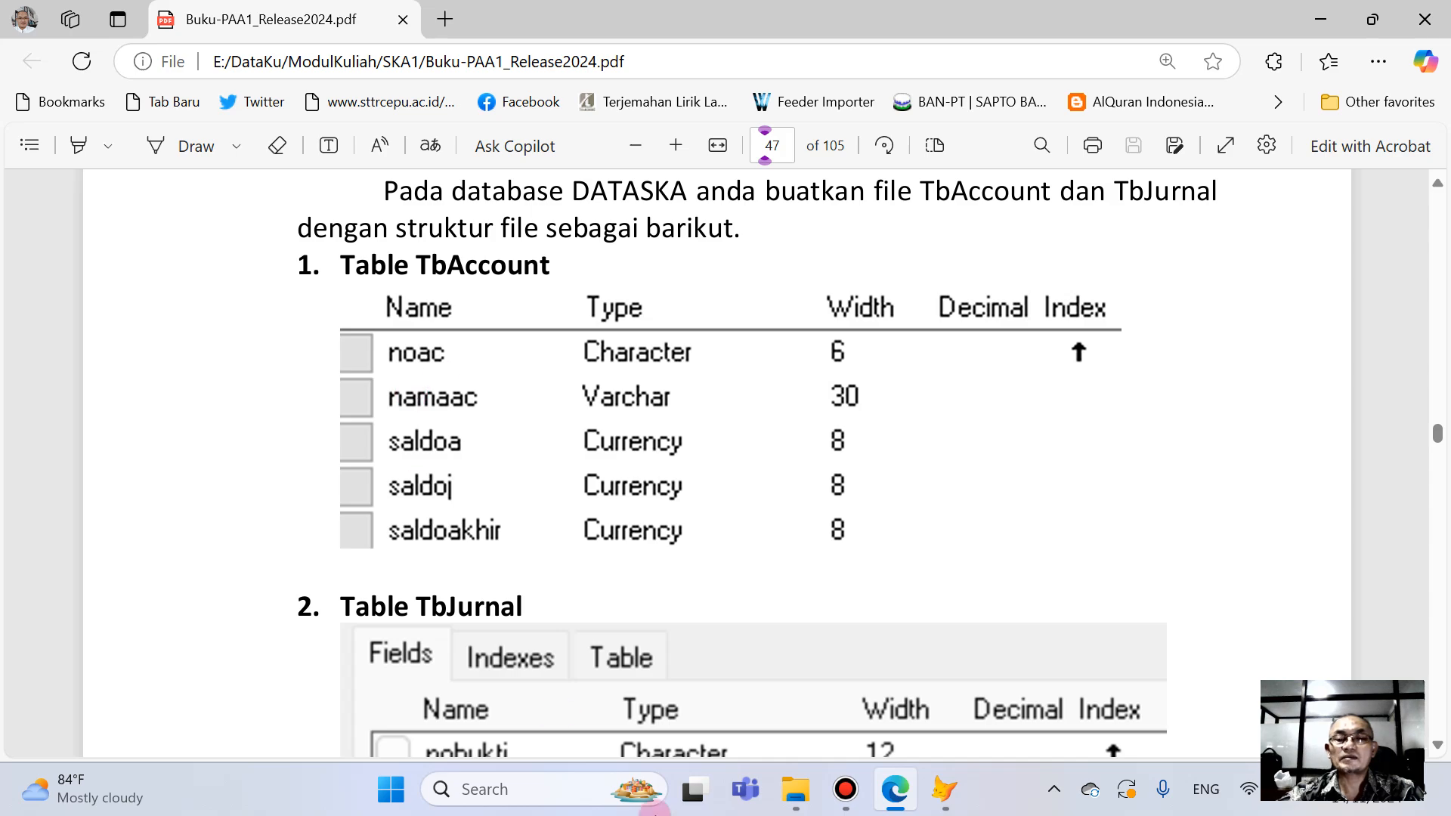
# - Switch back to Visual FoxPro and create a new table named tbAccount under the dataska database's tables
pyautogui.click(955, 795)
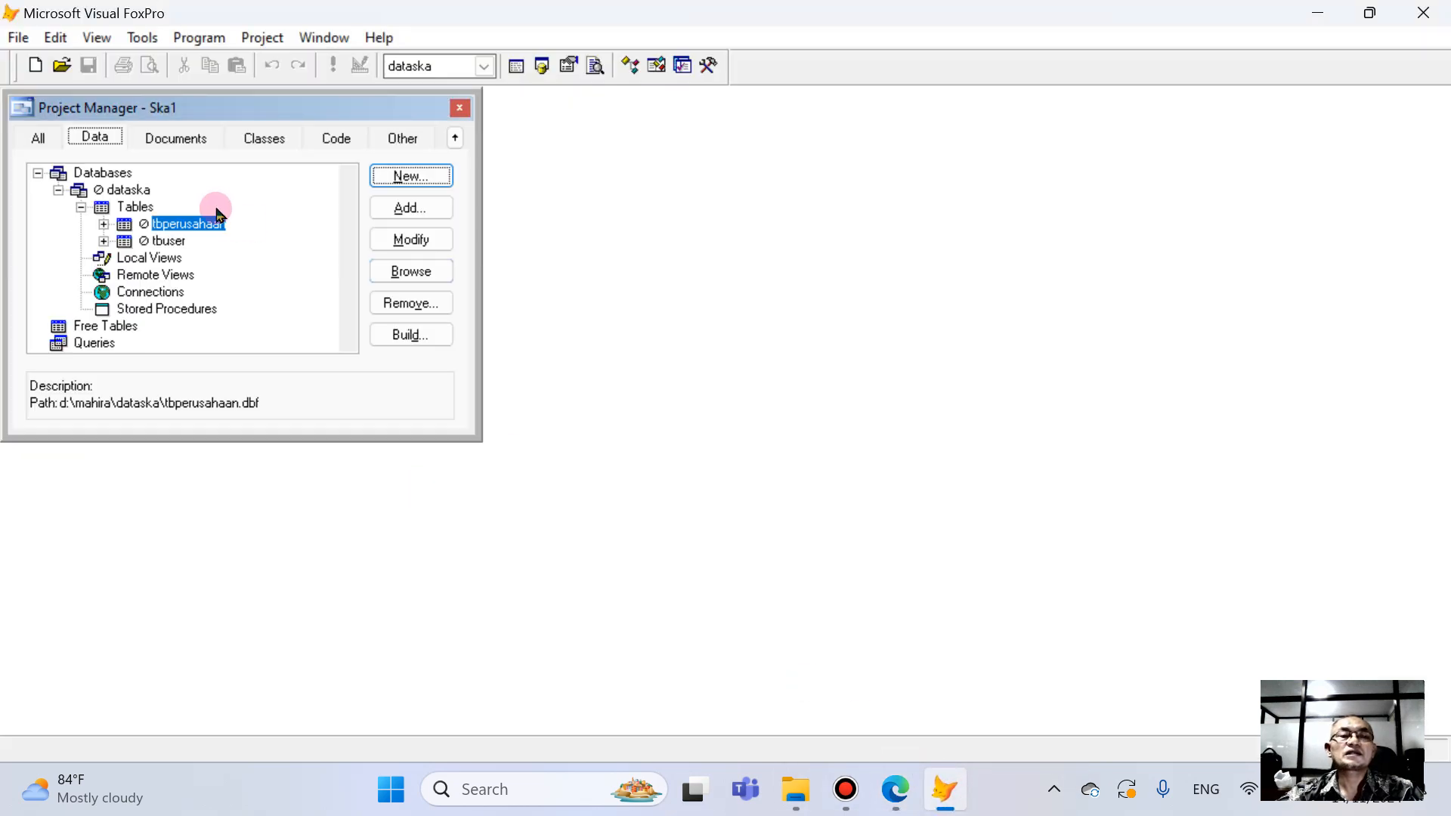
pyautogui.click(140, 209)
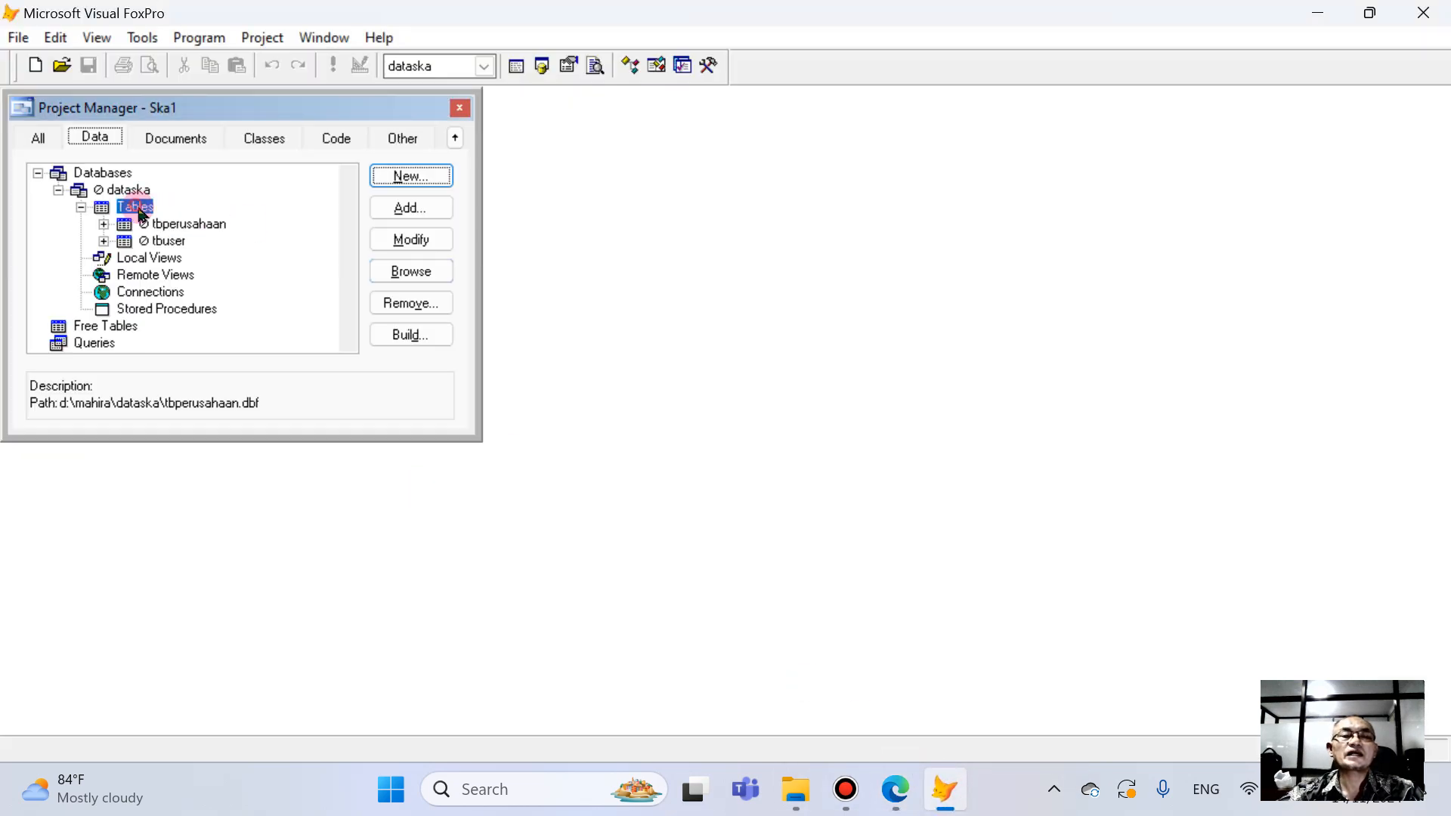
pyautogui.click(181, 223)
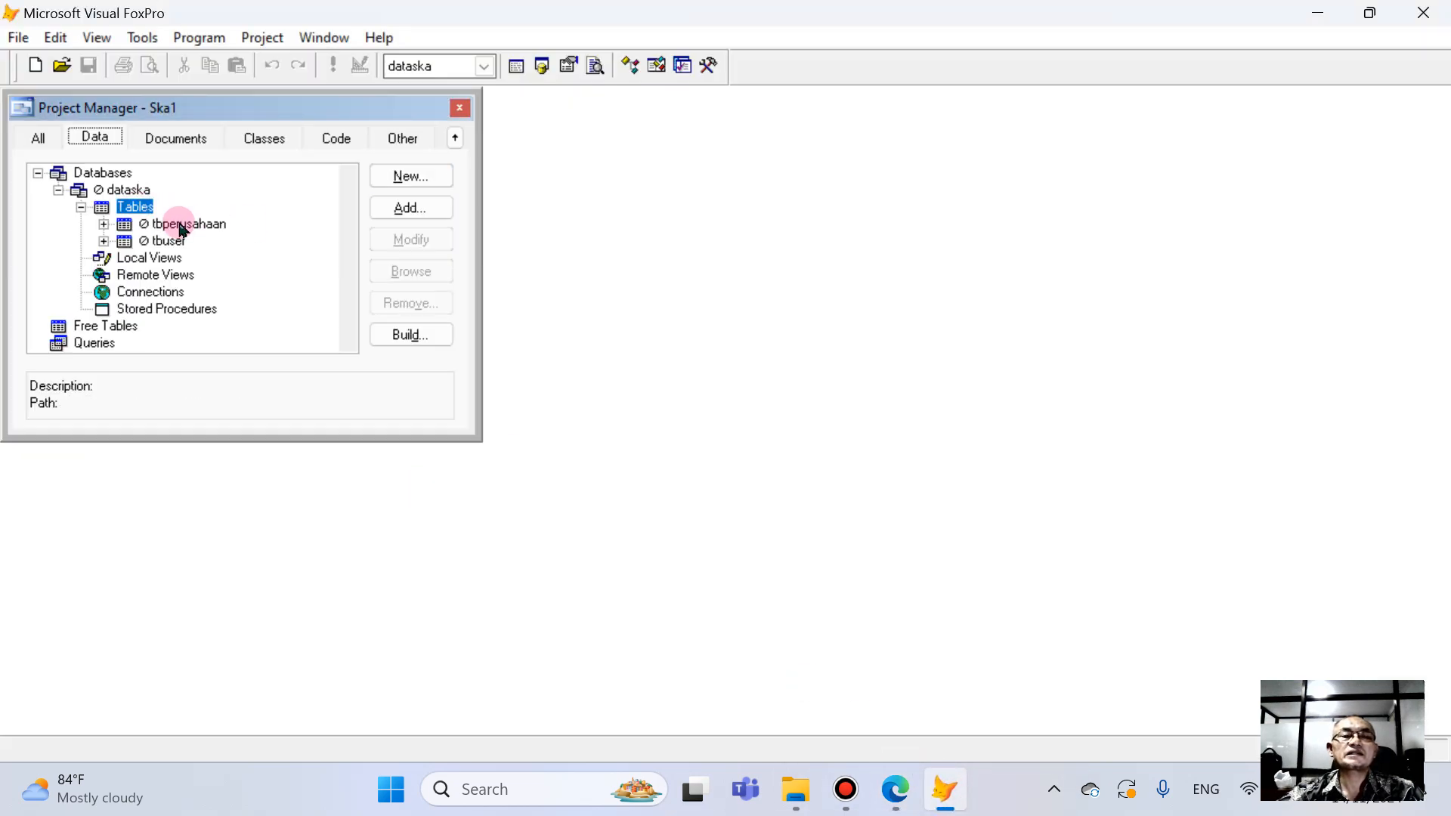
pyautogui.click(141, 207)
pyautogui.click(388, 177)
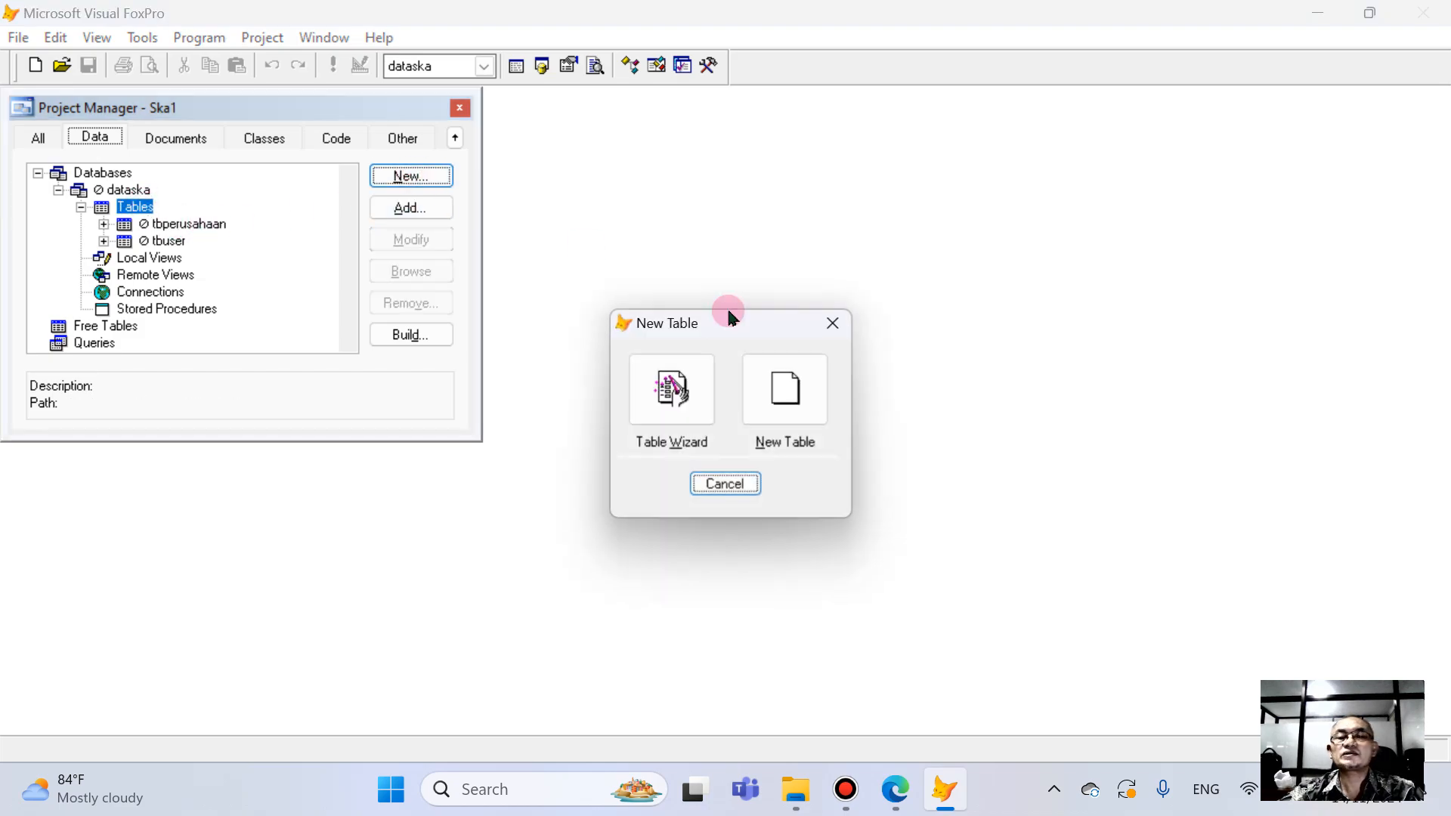
pyautogui.click(765, 376)
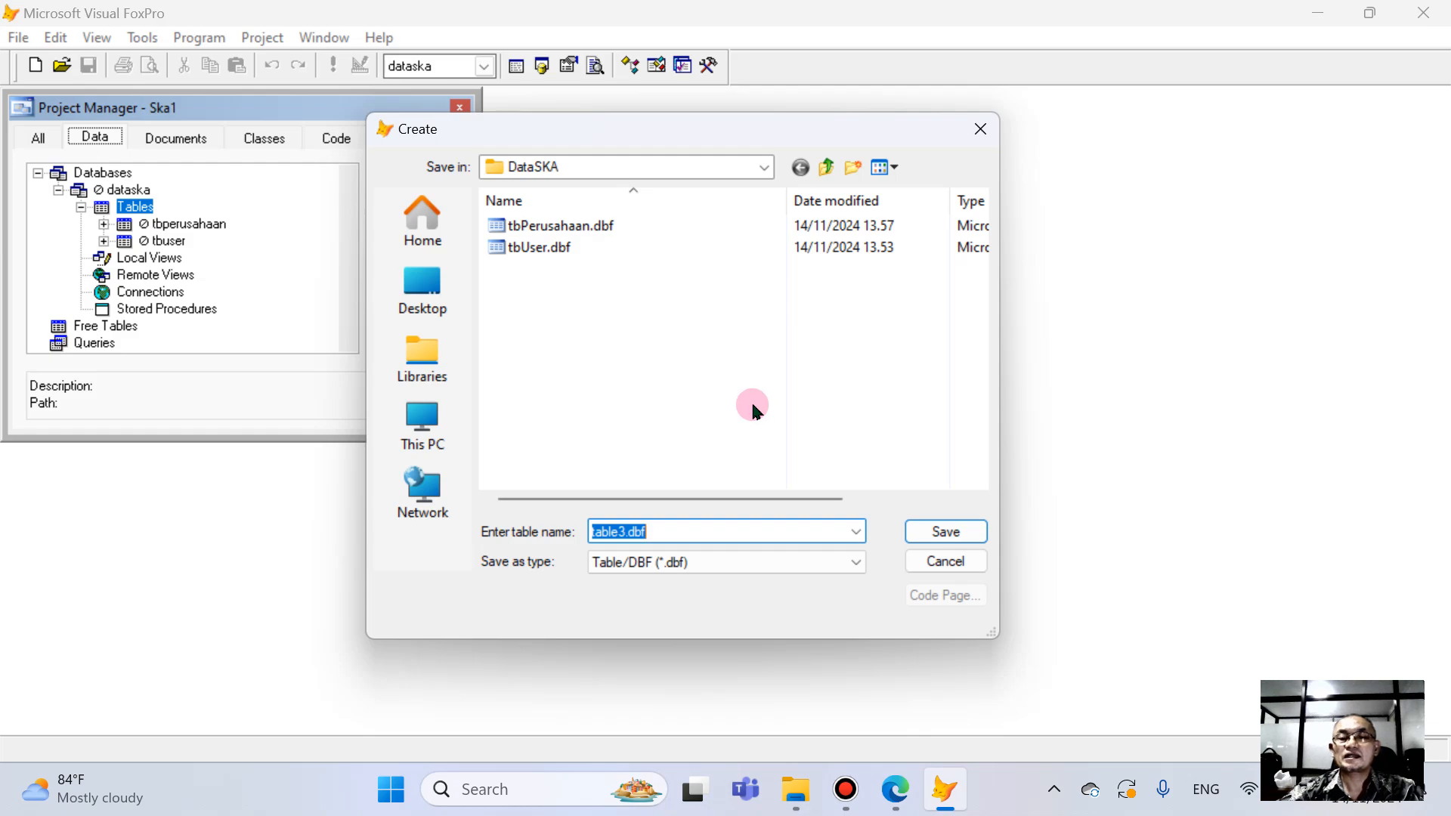
pyautogui.write('tbAccount')
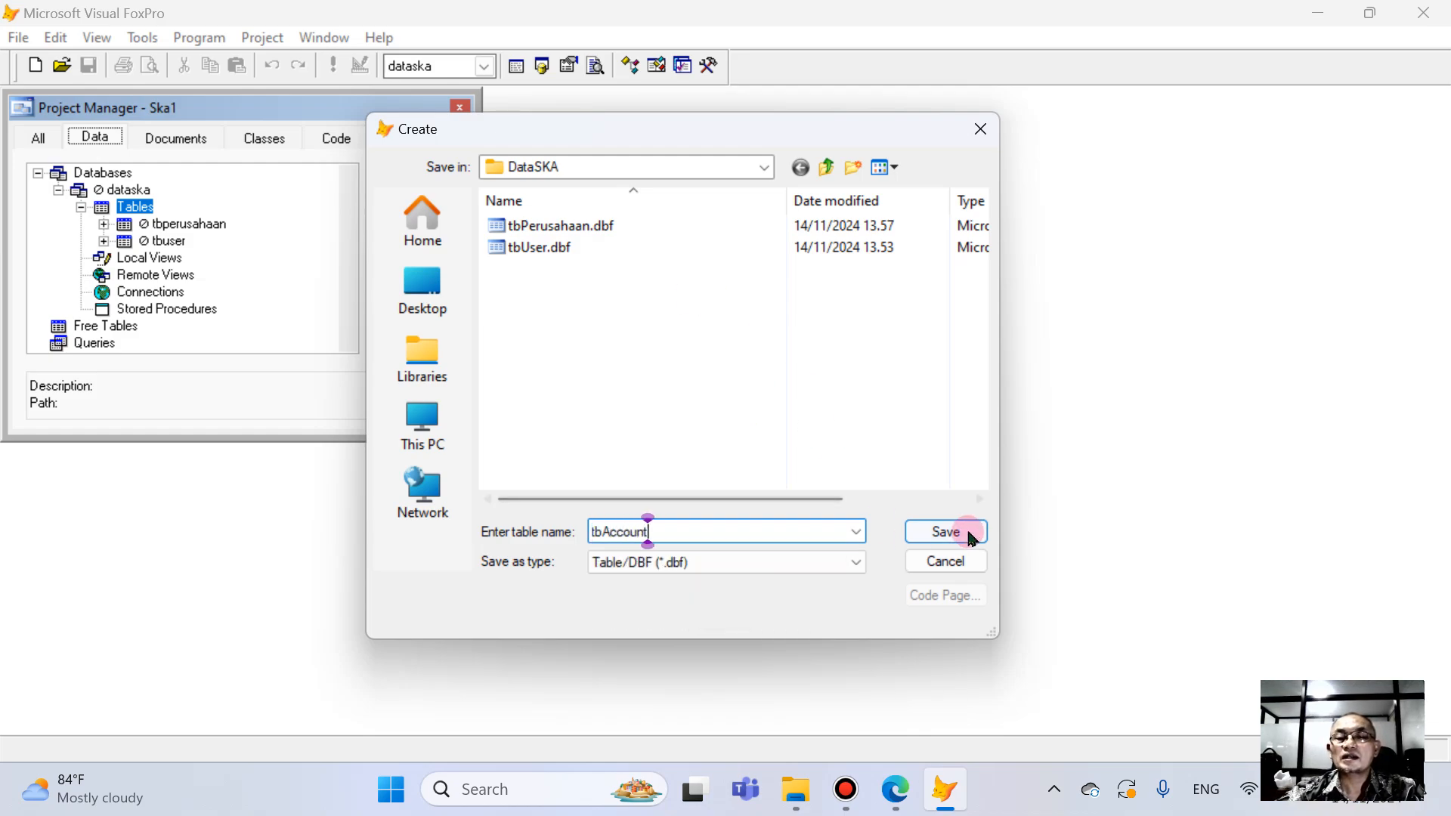
pyautogui.click(945, 531)
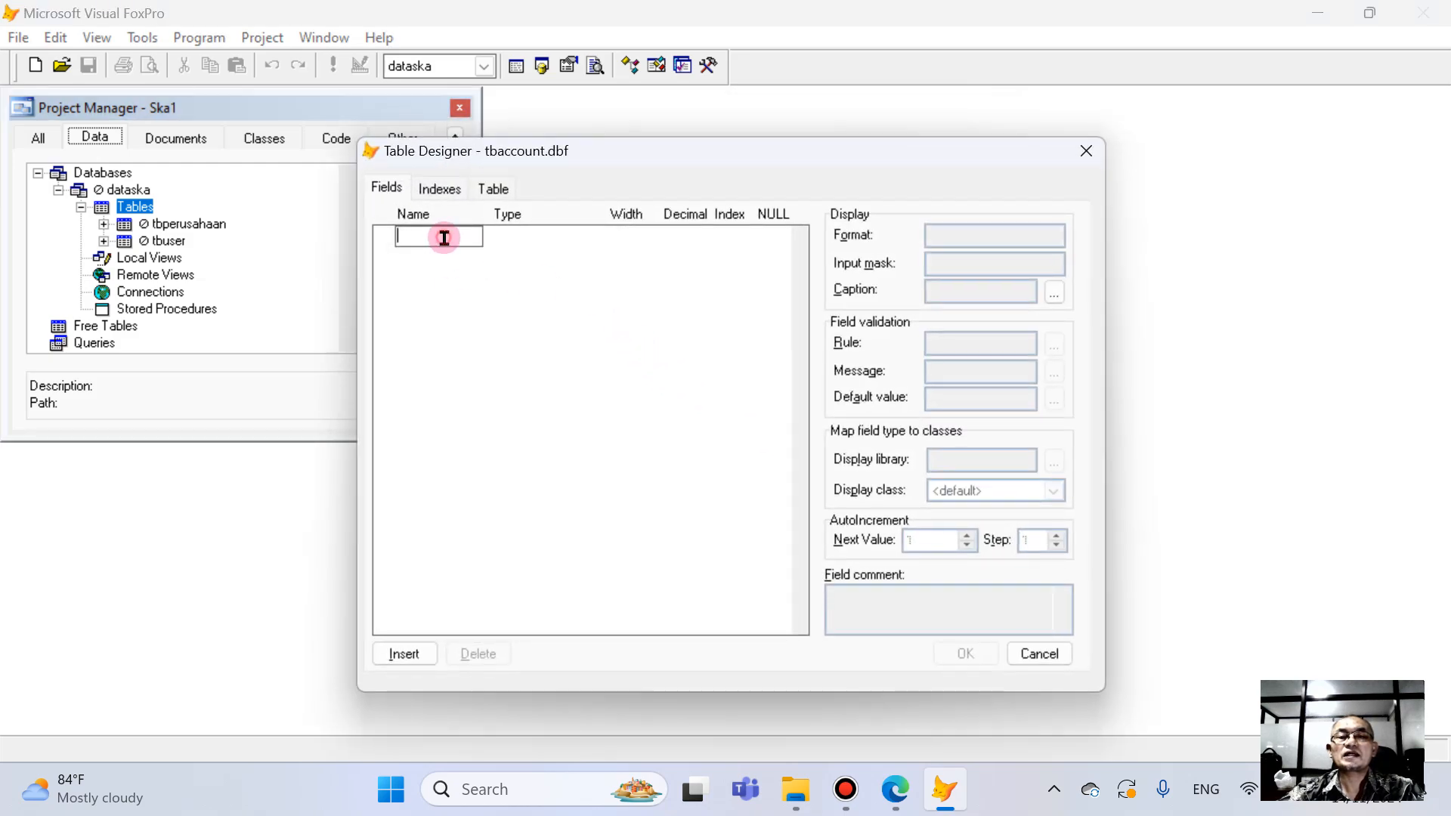
# - Add the Character field noac as the table's first field and set its width to 6
pyautogui.write('roac')
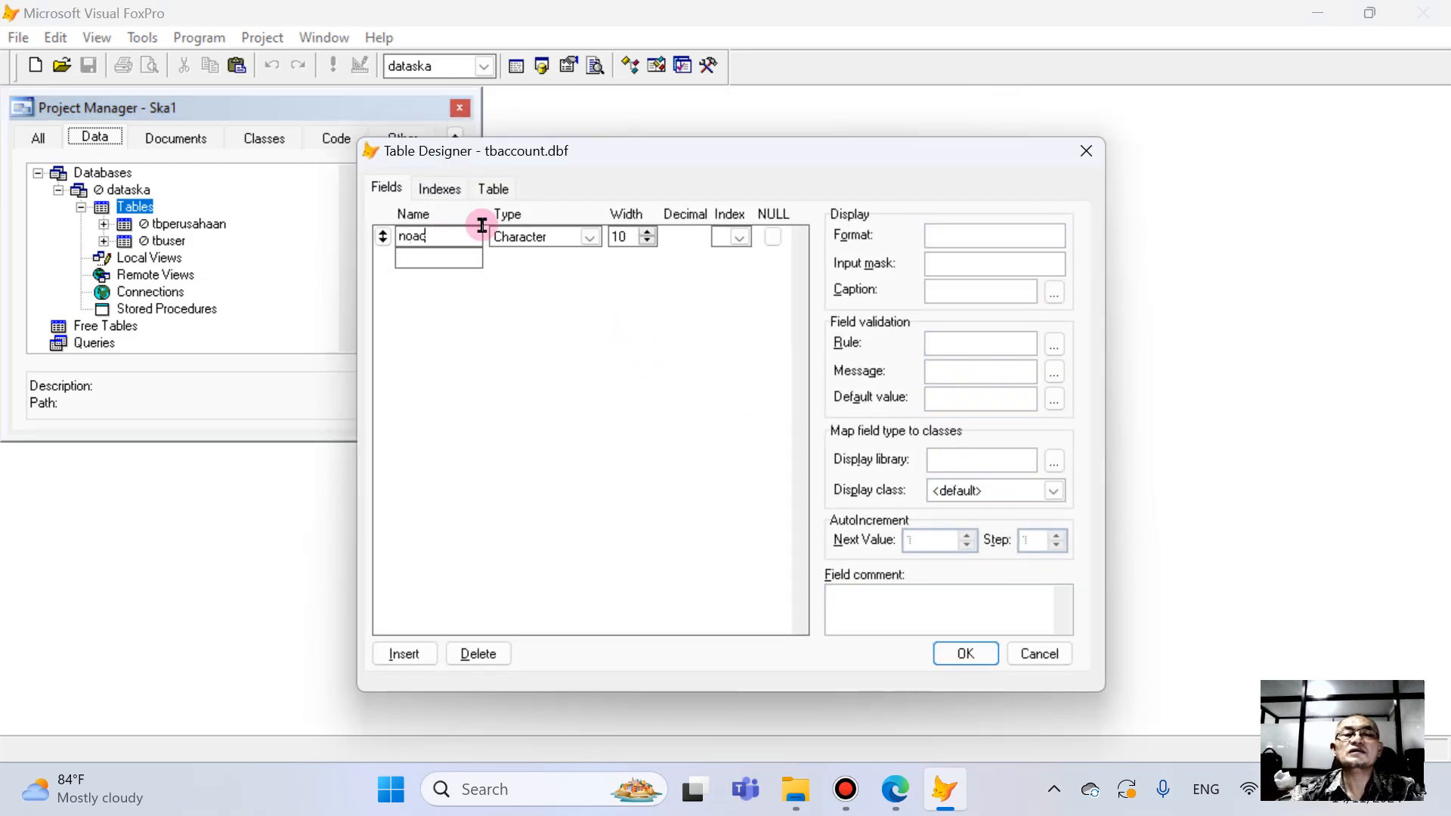
pyautogui.click(621, 237)
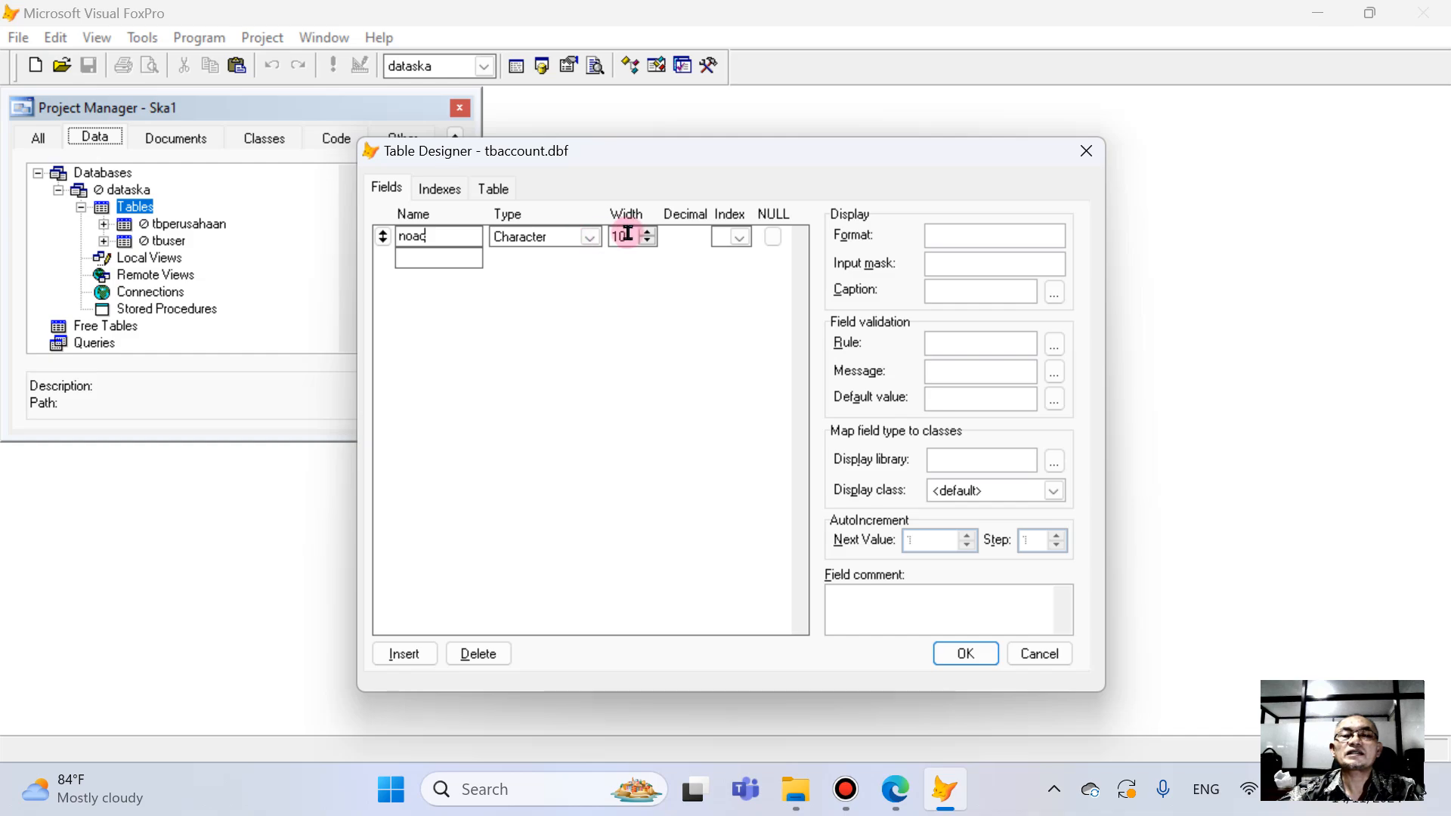
pyautogui.write('8')
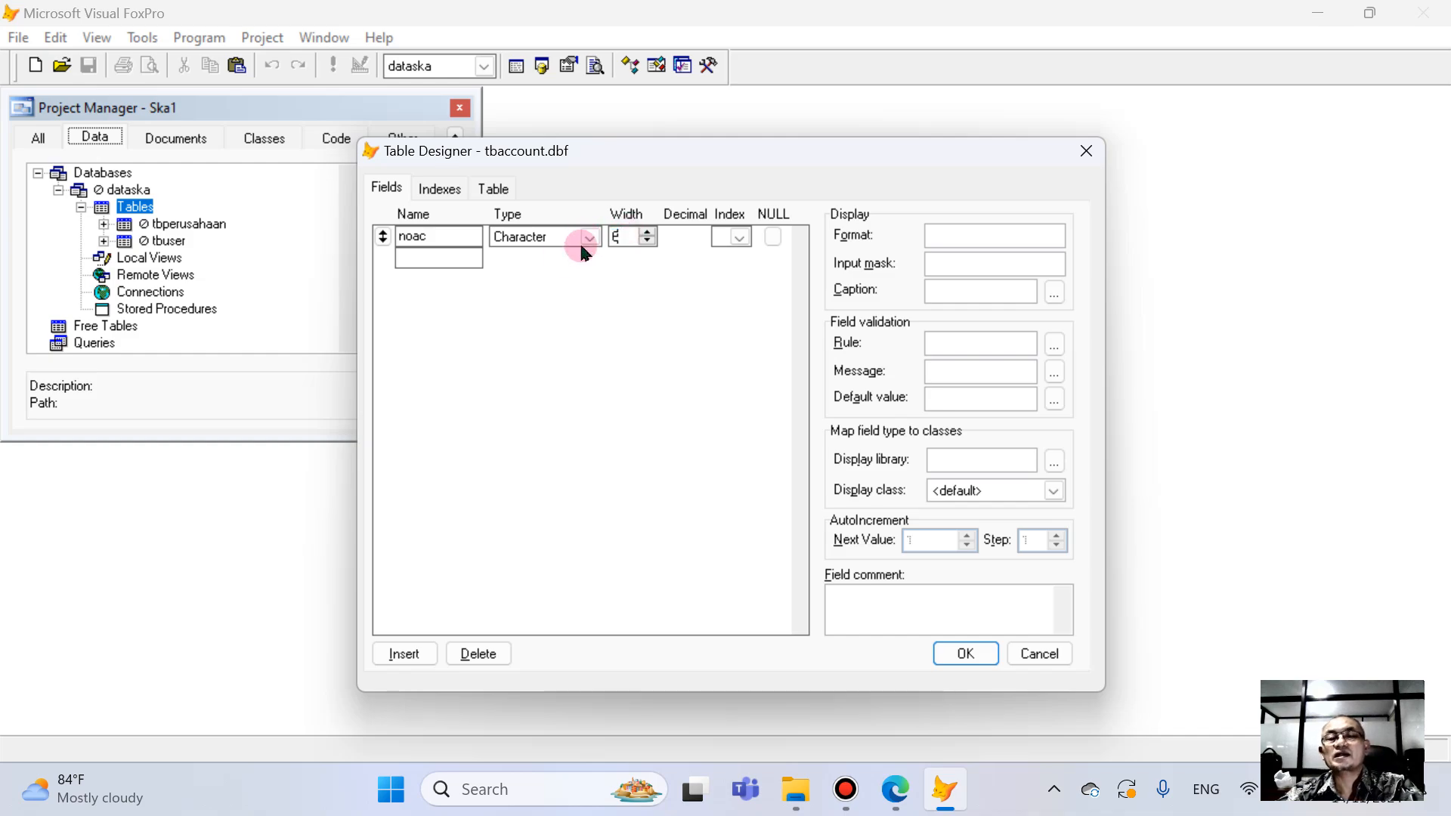
# - Add the field namaac below noac with type Varchar and width 30
pyautogui.click(419, 261)
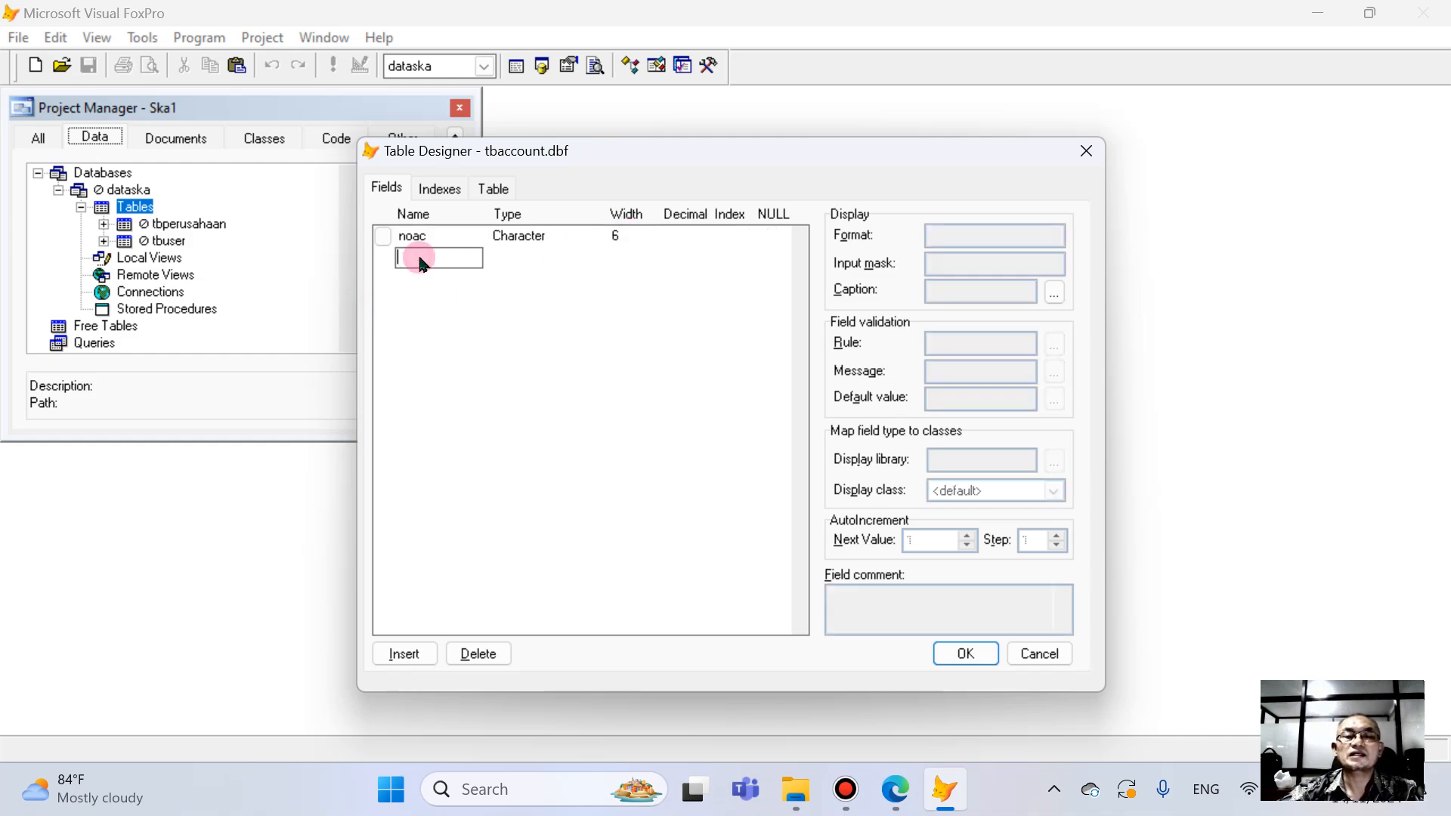
pyautogui.write('name')
pyautogui.write('ac')
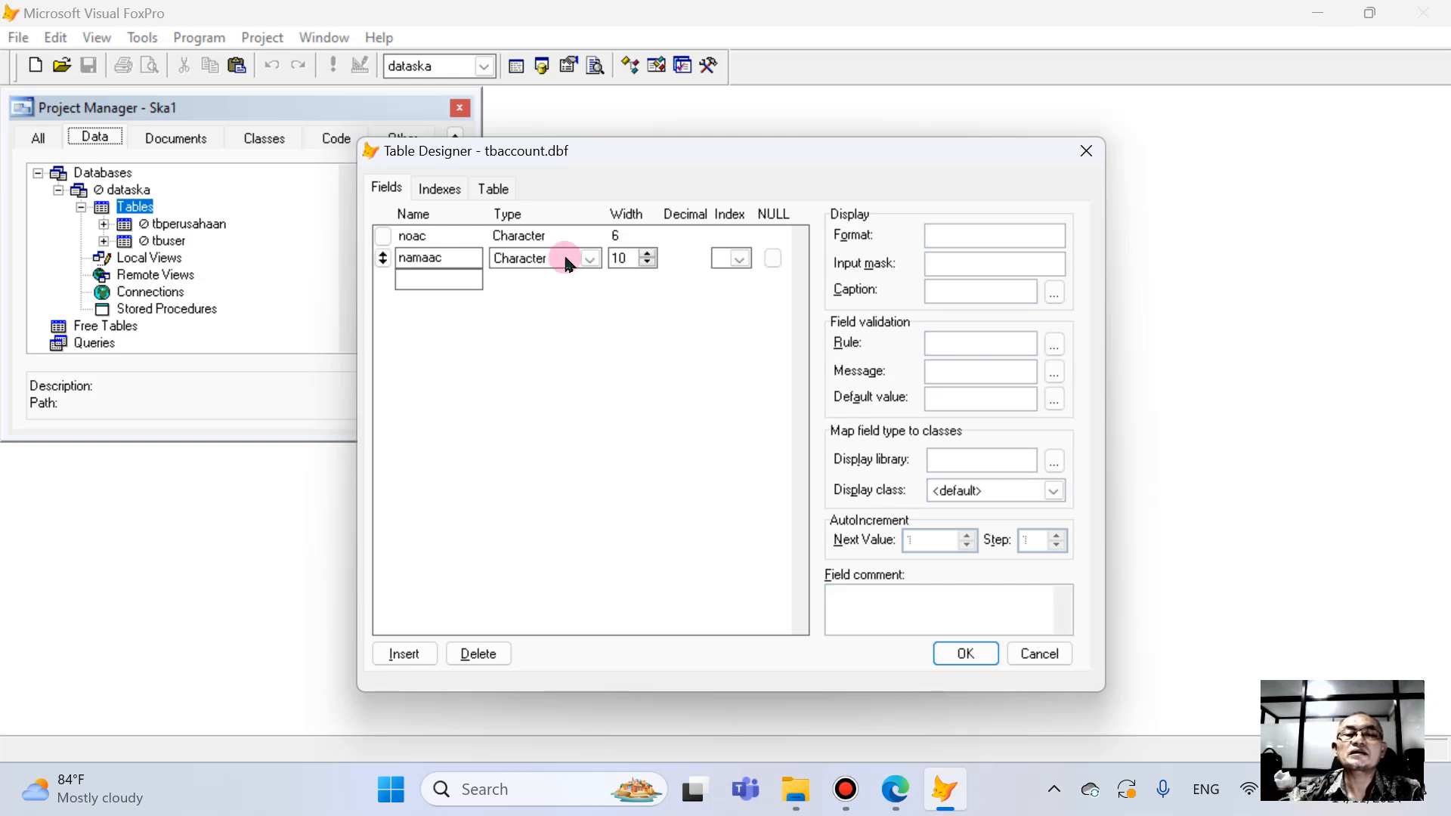
pyautogui.click(581, 257)
pyautogui.moveTo(595, 315); pyautogui.dragTo(532, 505)
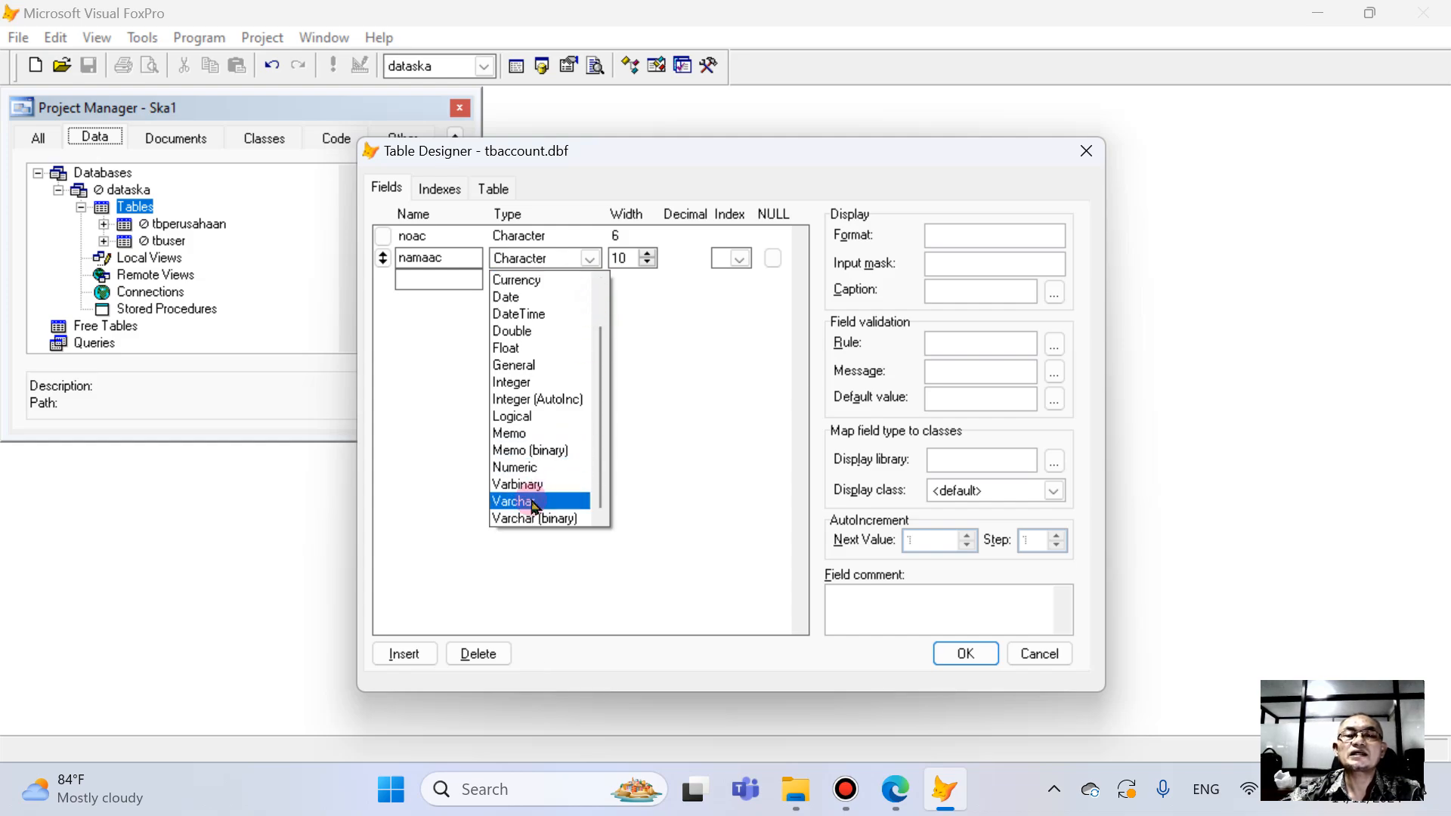
pyautogui.click(533, 502)
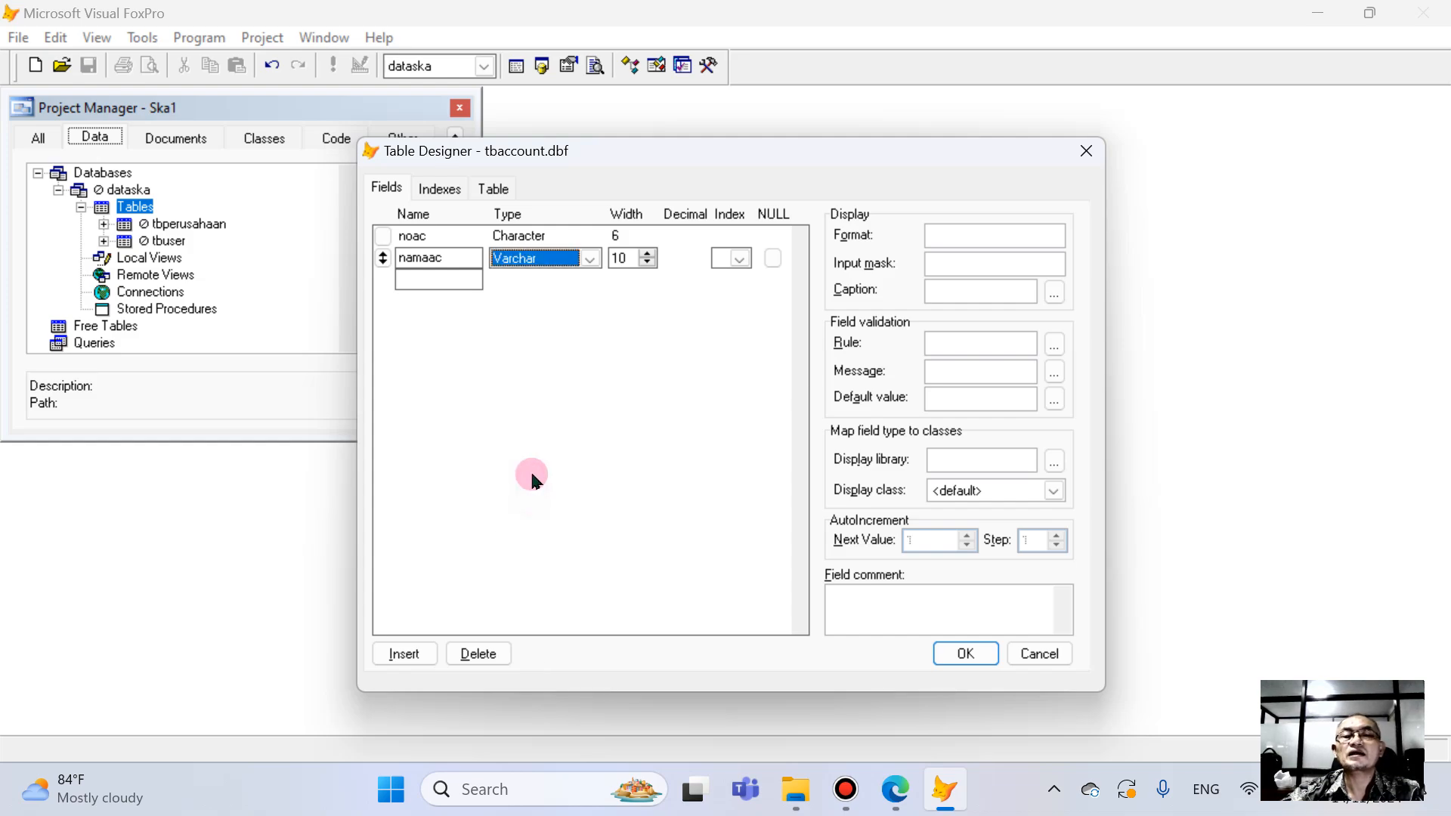
pyautogui.moveTo(628, 259); pyautogui.dragTo(575, 253)
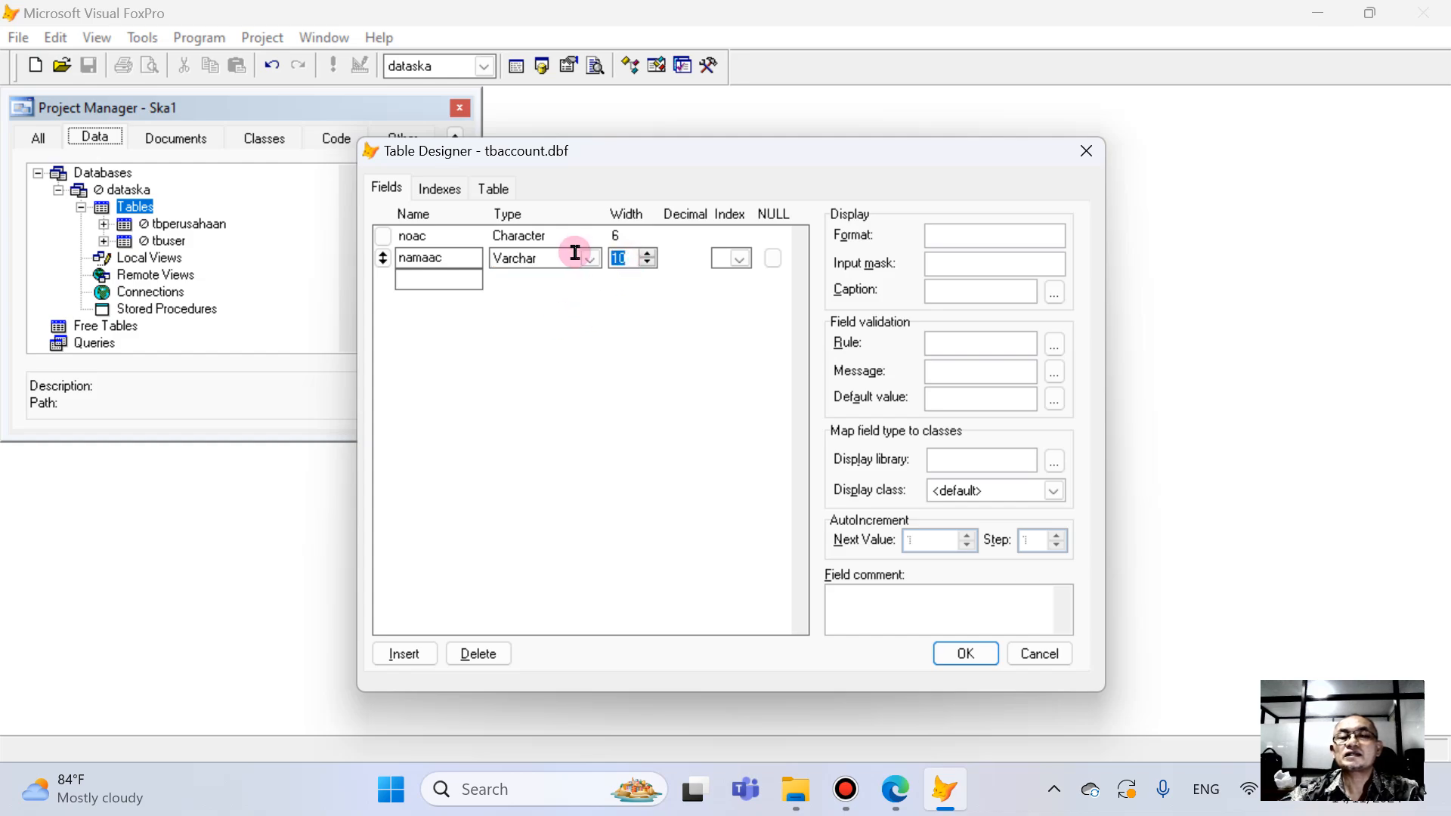
pyautogui.write('30')
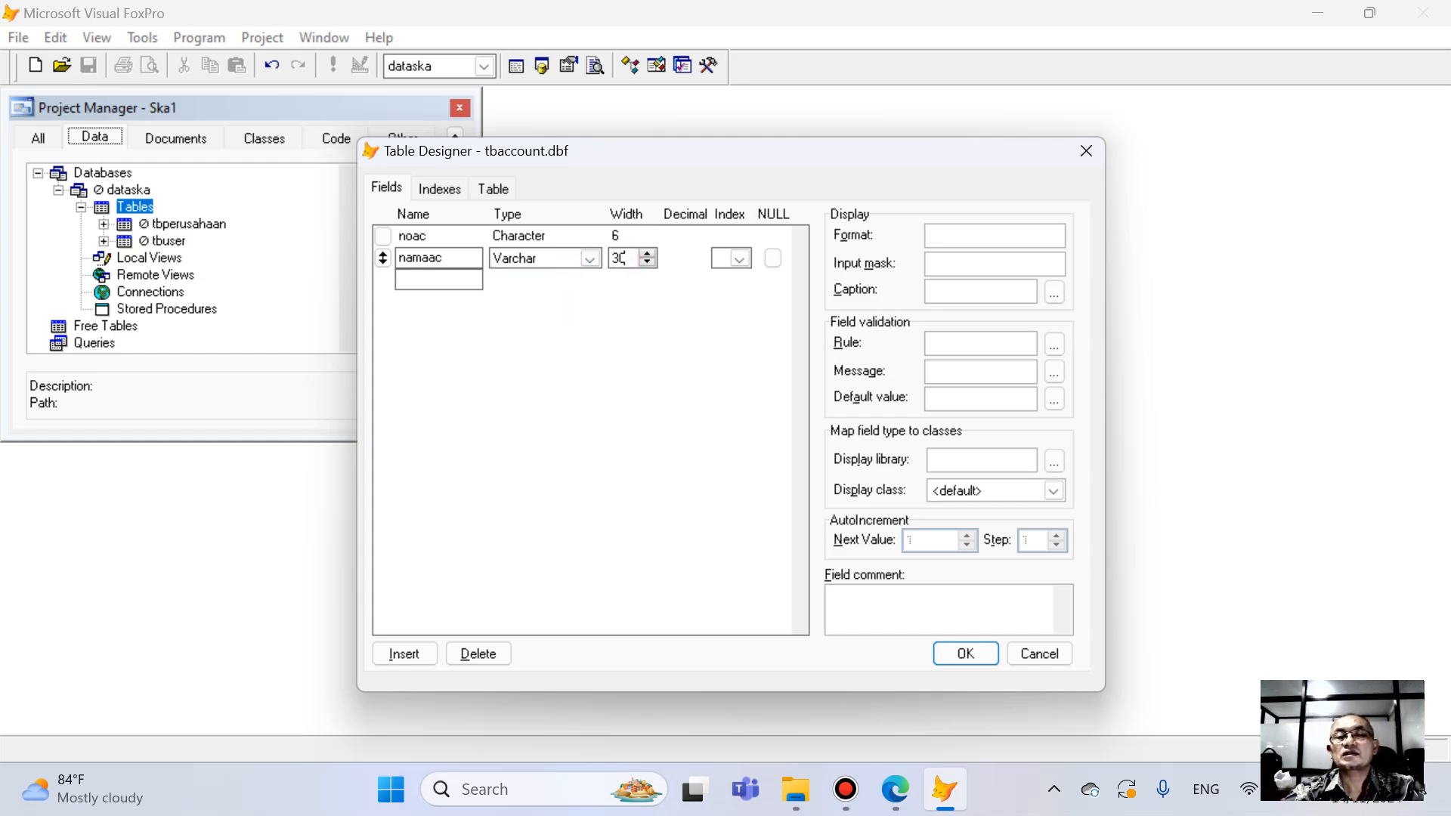
# - Check the TbAccount list in the PDF book in Edge, and back in Visual FoxPro add the Currency field saldoa below namaac
pyautogui.click(893, 788)
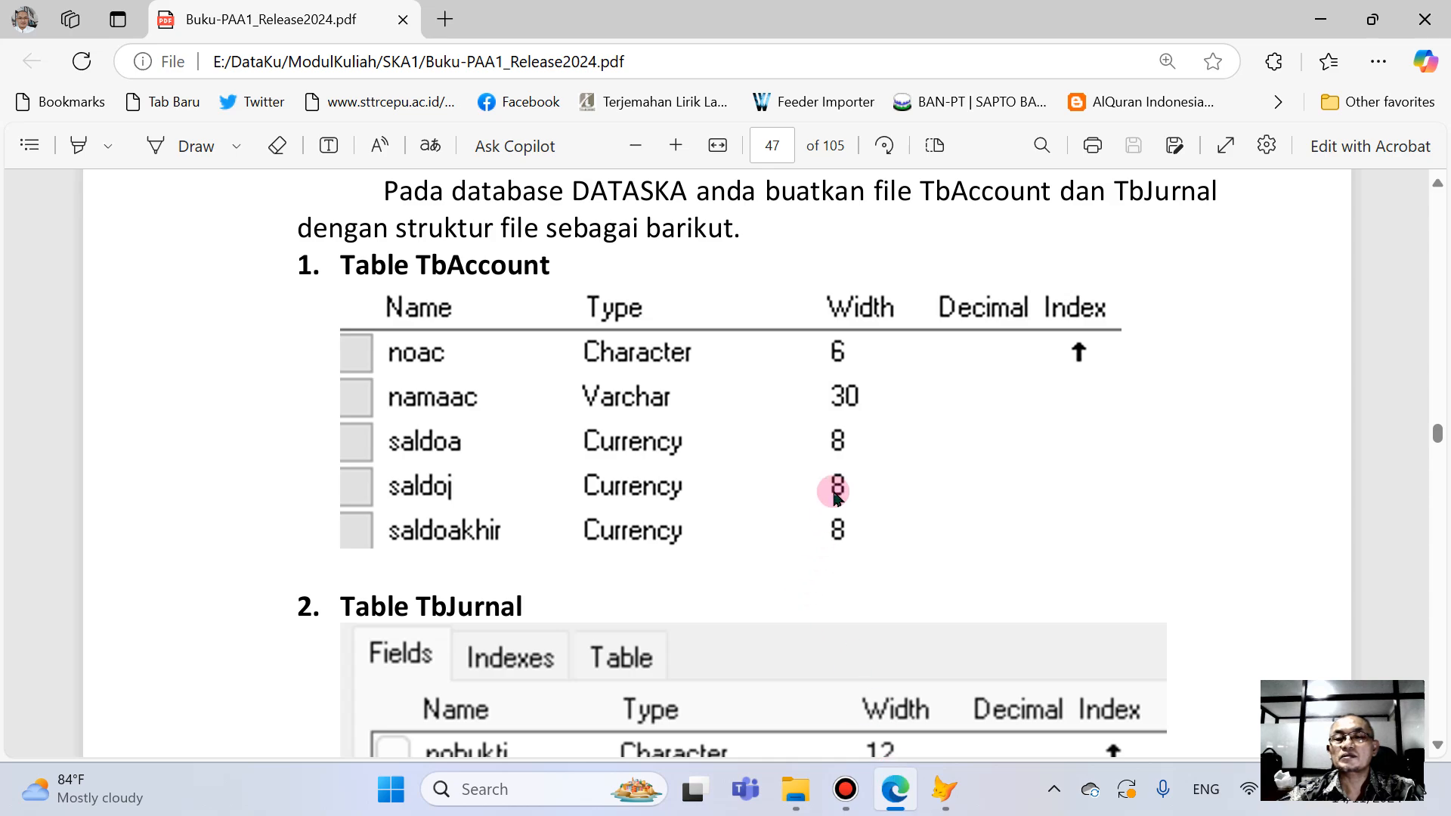
pyautogui.click(944, 788)
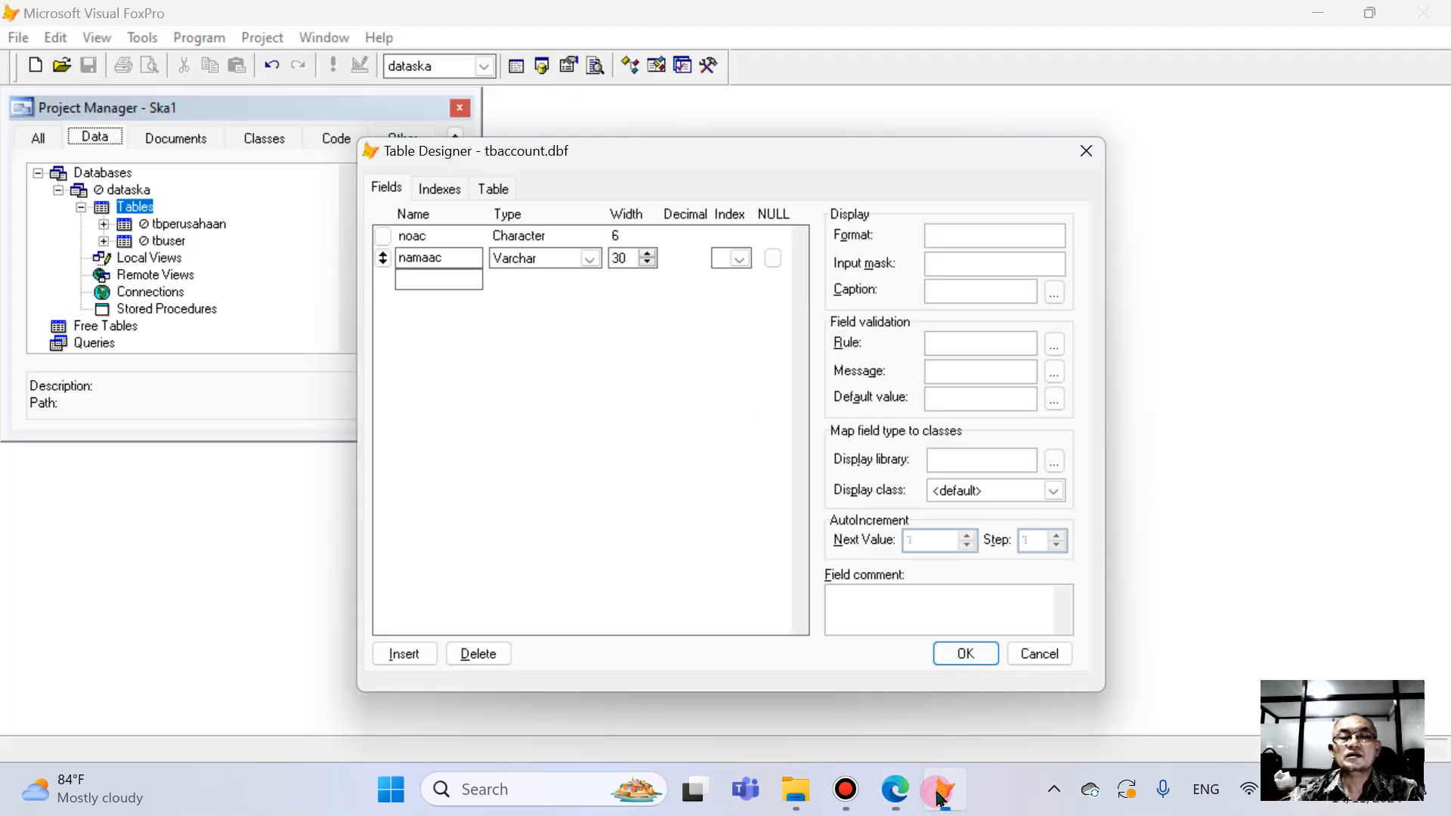
pyautogui.click(432, 280)
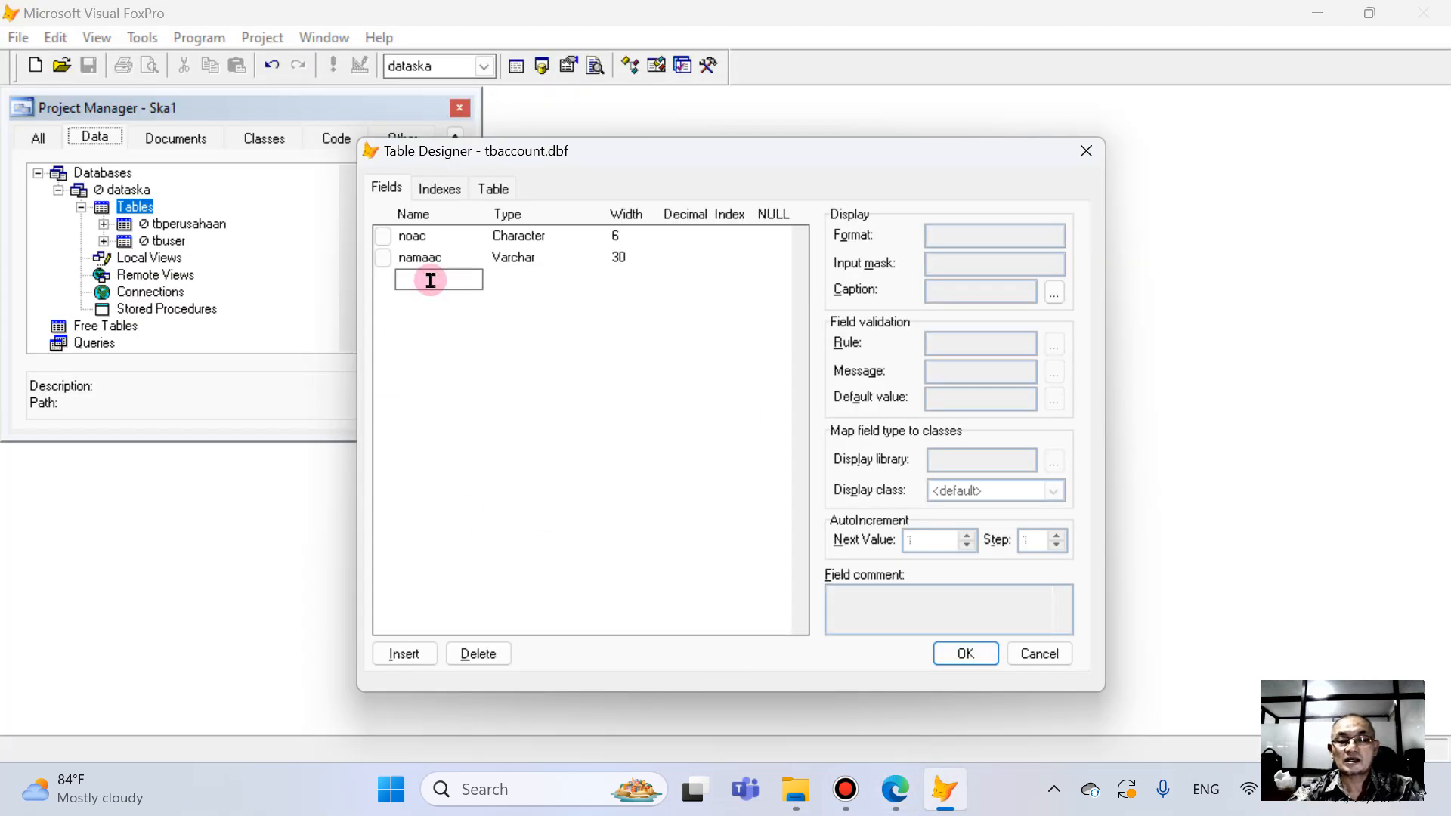
pyautogui.write('saldoa')
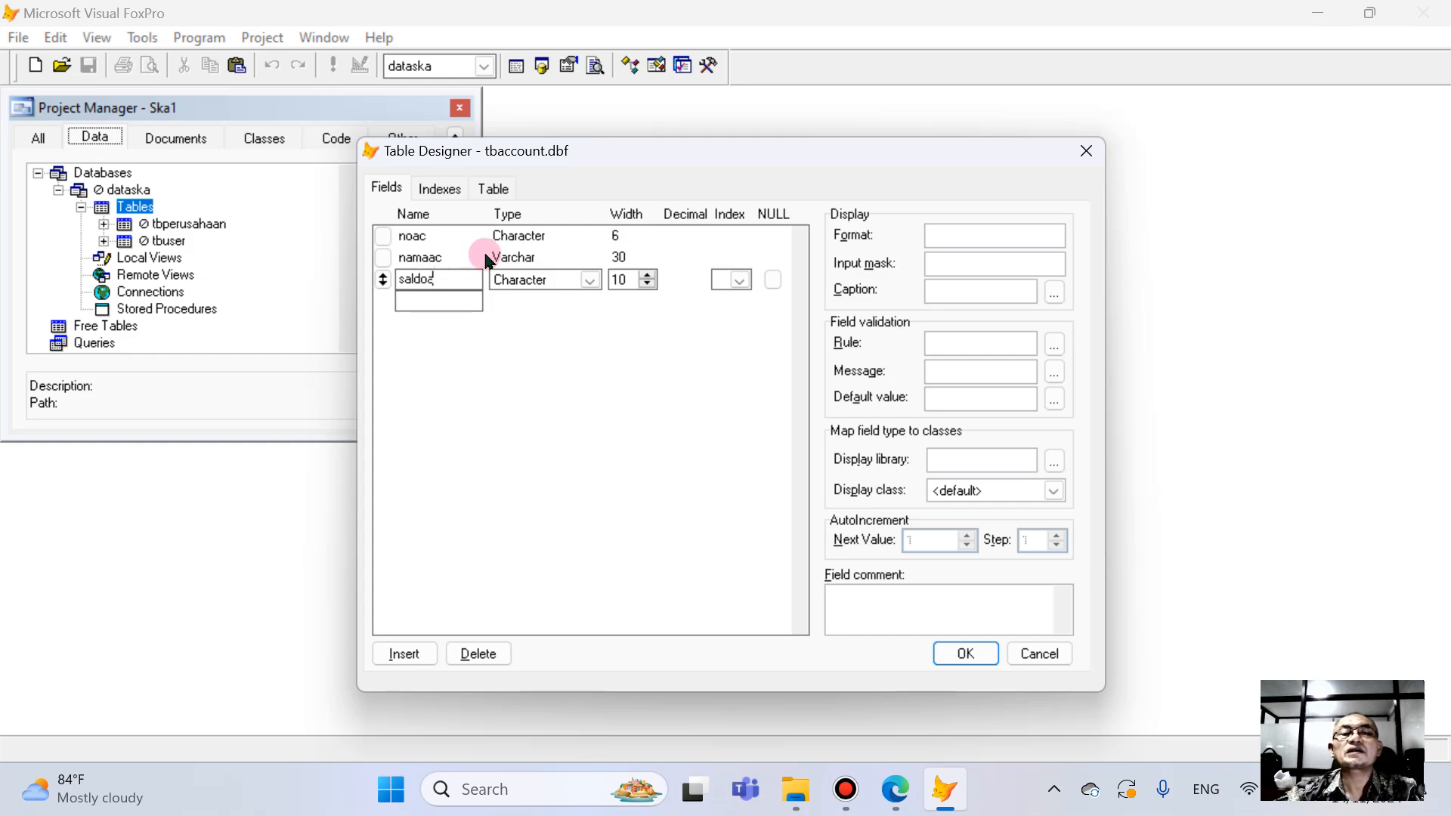
pyautogui.click(553, 288)
pyautogui.click(551, 333)
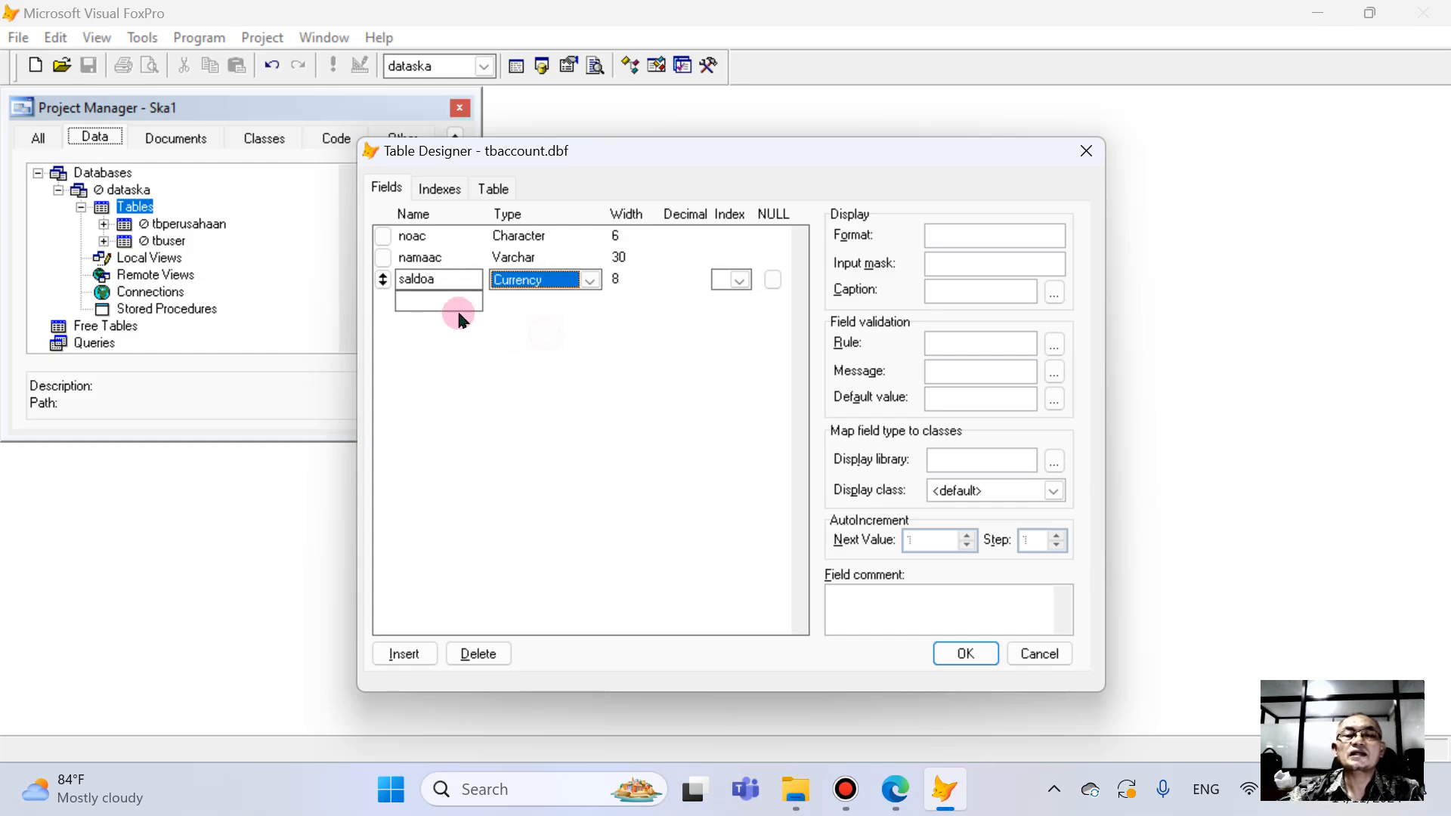
# - Add the field saldoj below saldoa with type Currency
pyautogui.click(437, 300)
pyautogui.write('saldo')
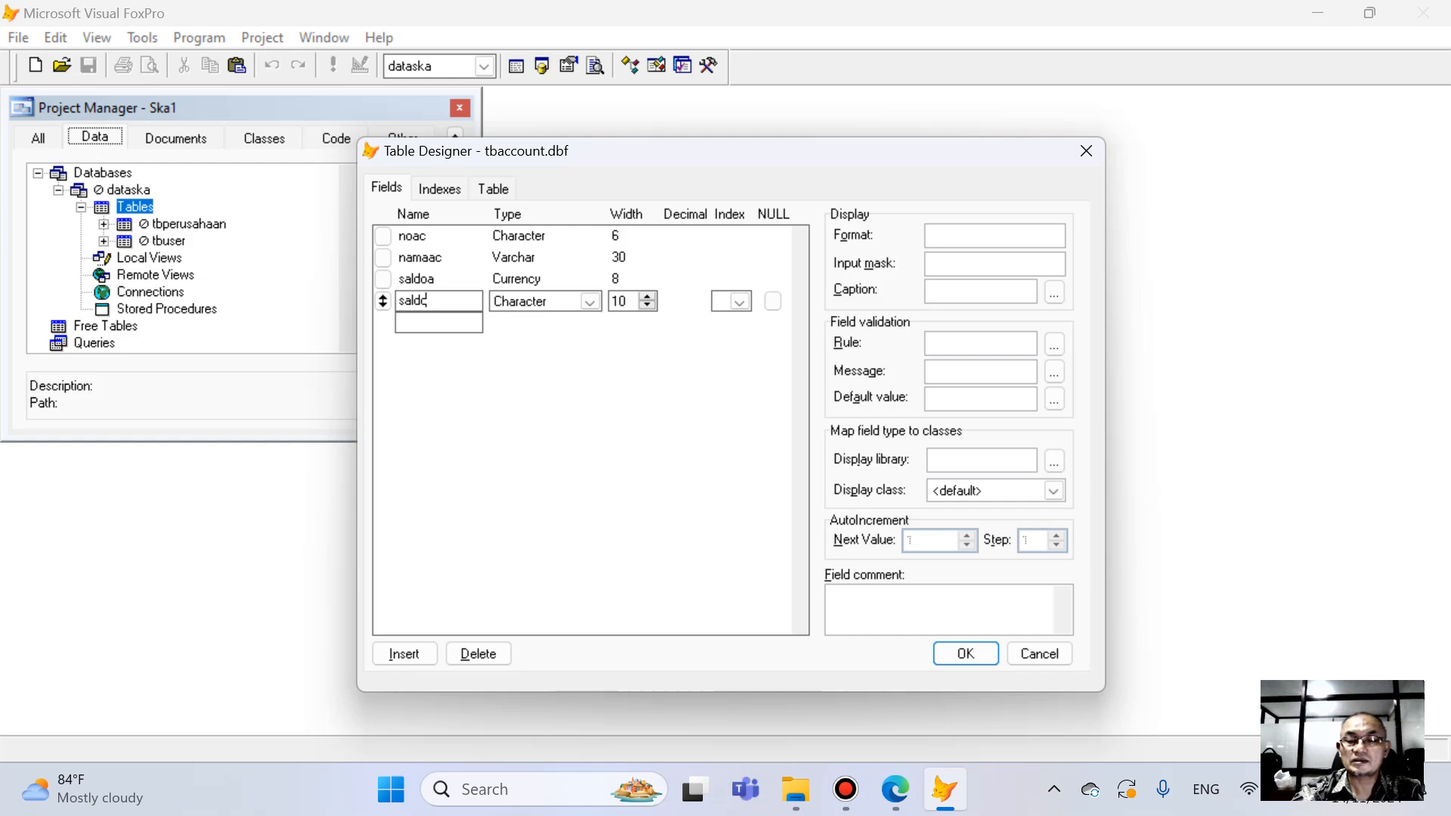
pyautogui.write('j')
pyautogui.click(524, 300)
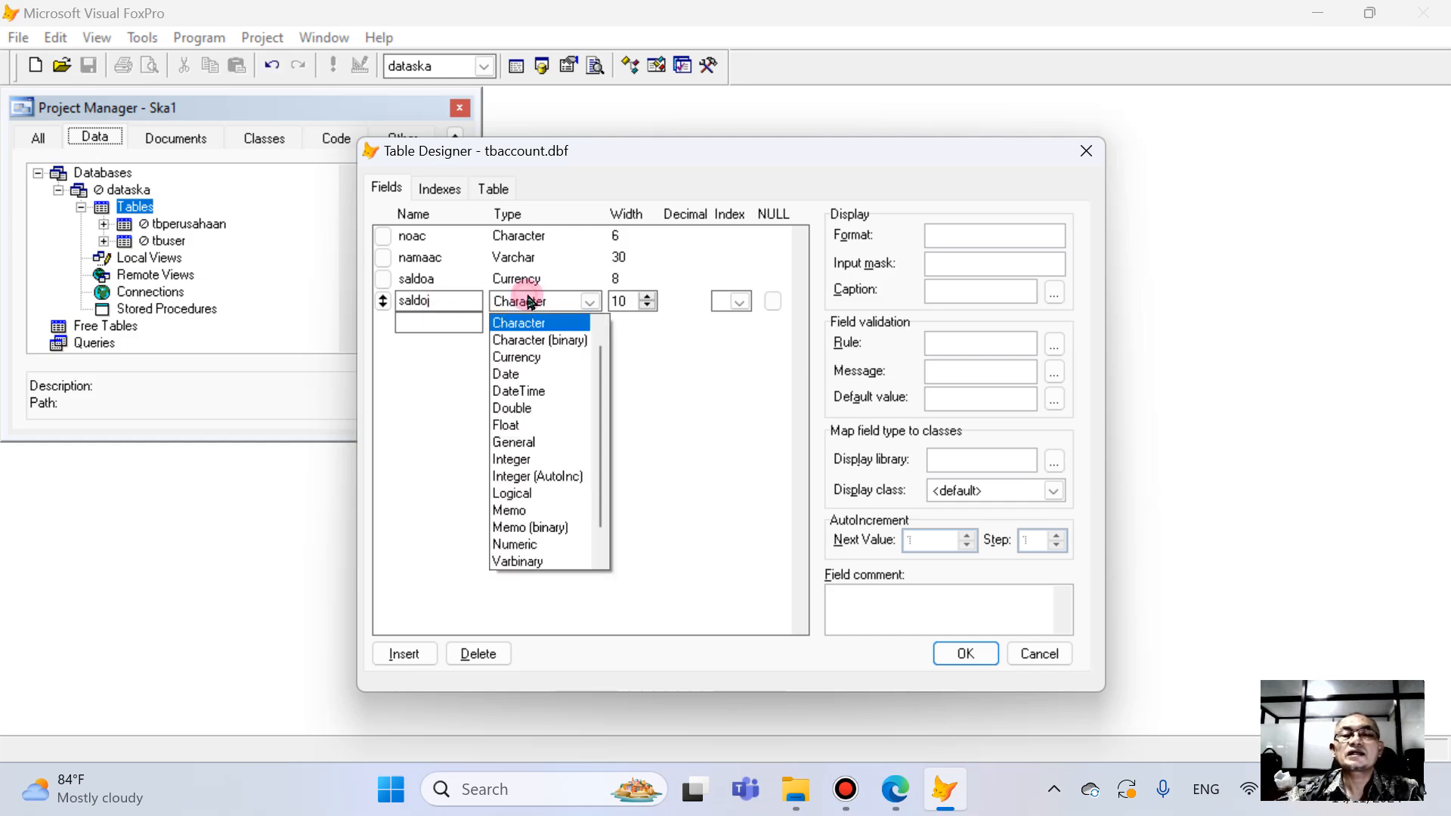
pyautogui.click(539, 356)
# - Add the field saldoakhir below saldoj with type Currency
pyautogui.click(437, 323)
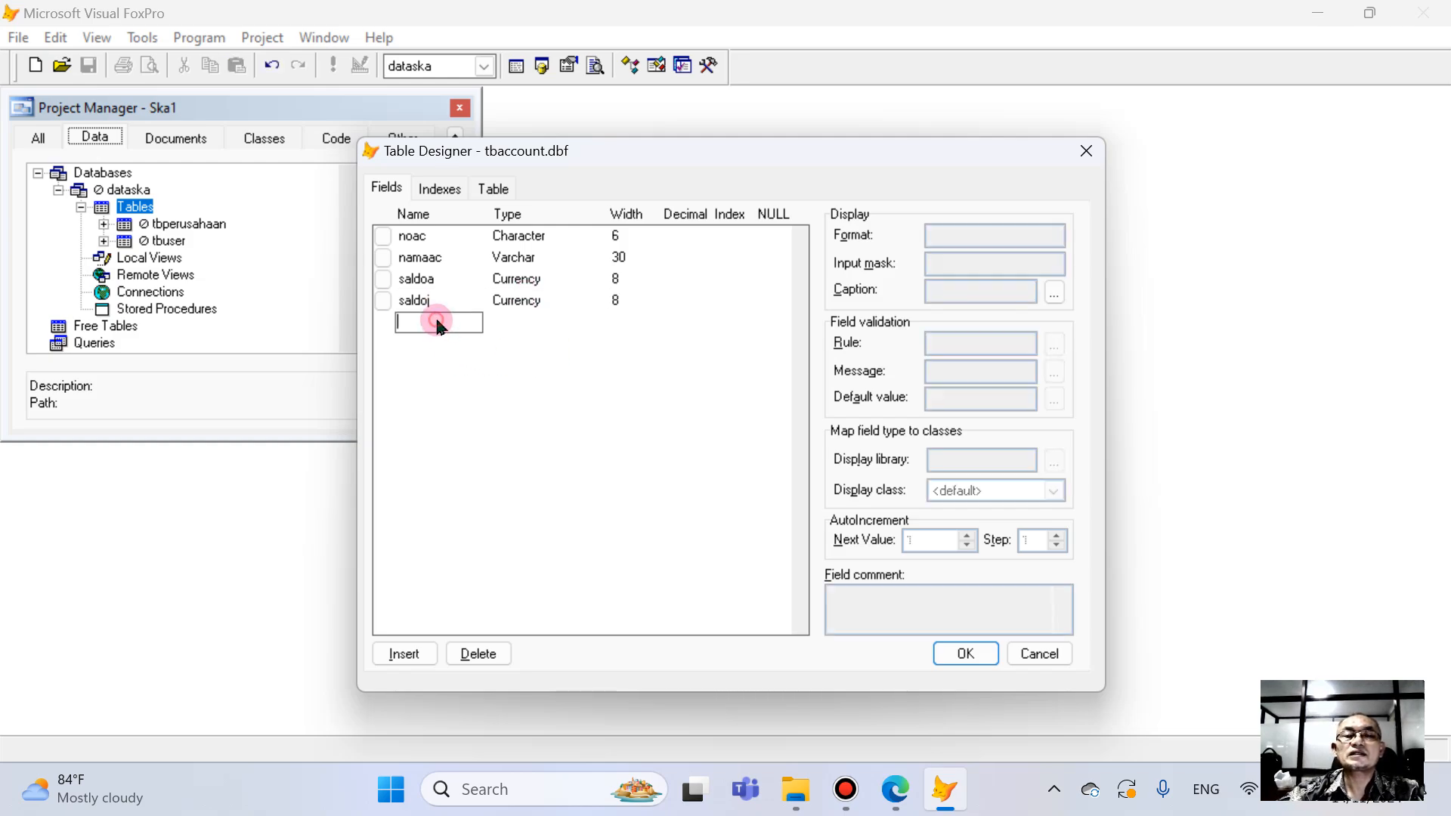
pyautogui.write('saldo')
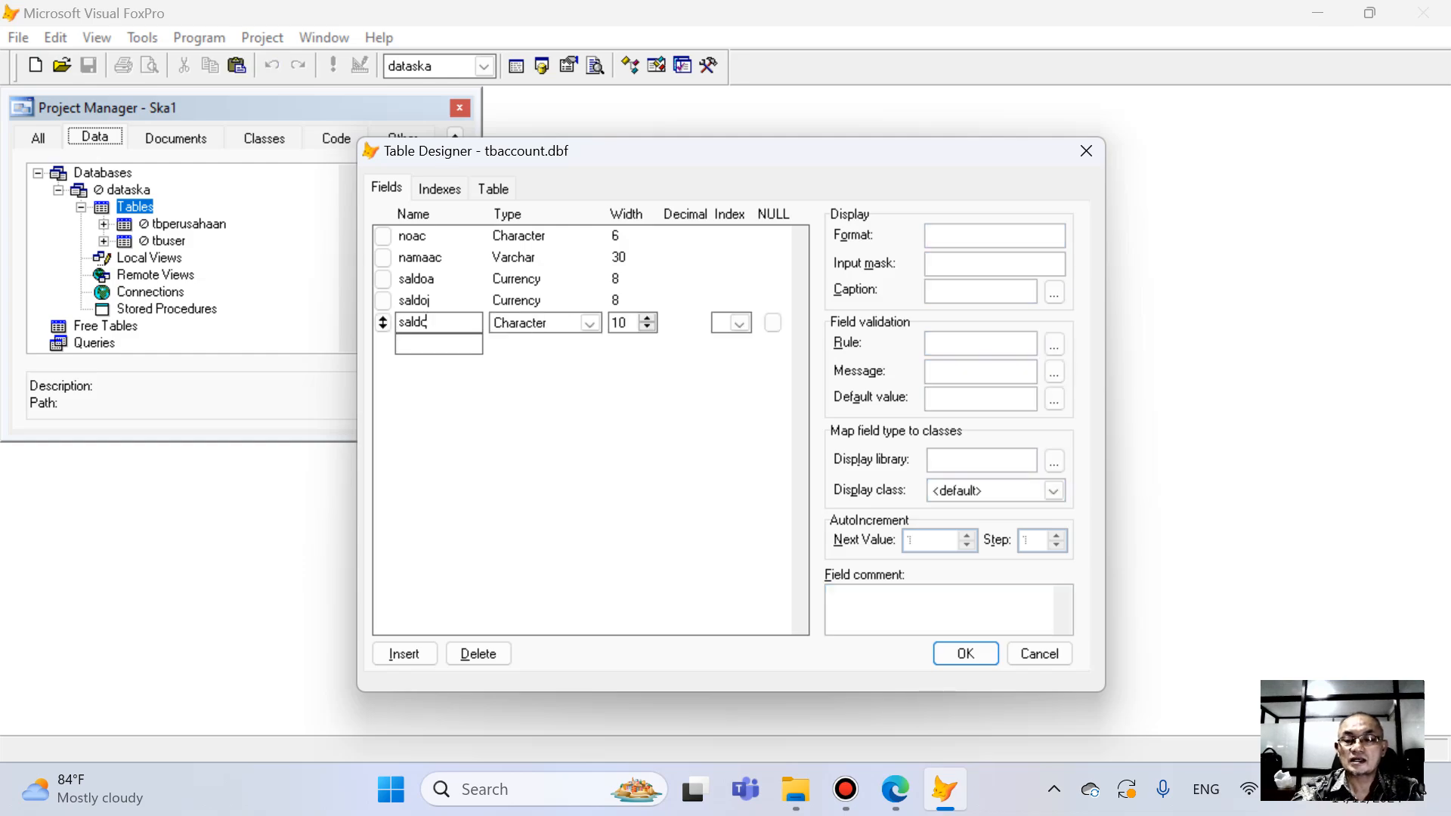
pyautogui.write('akhi')
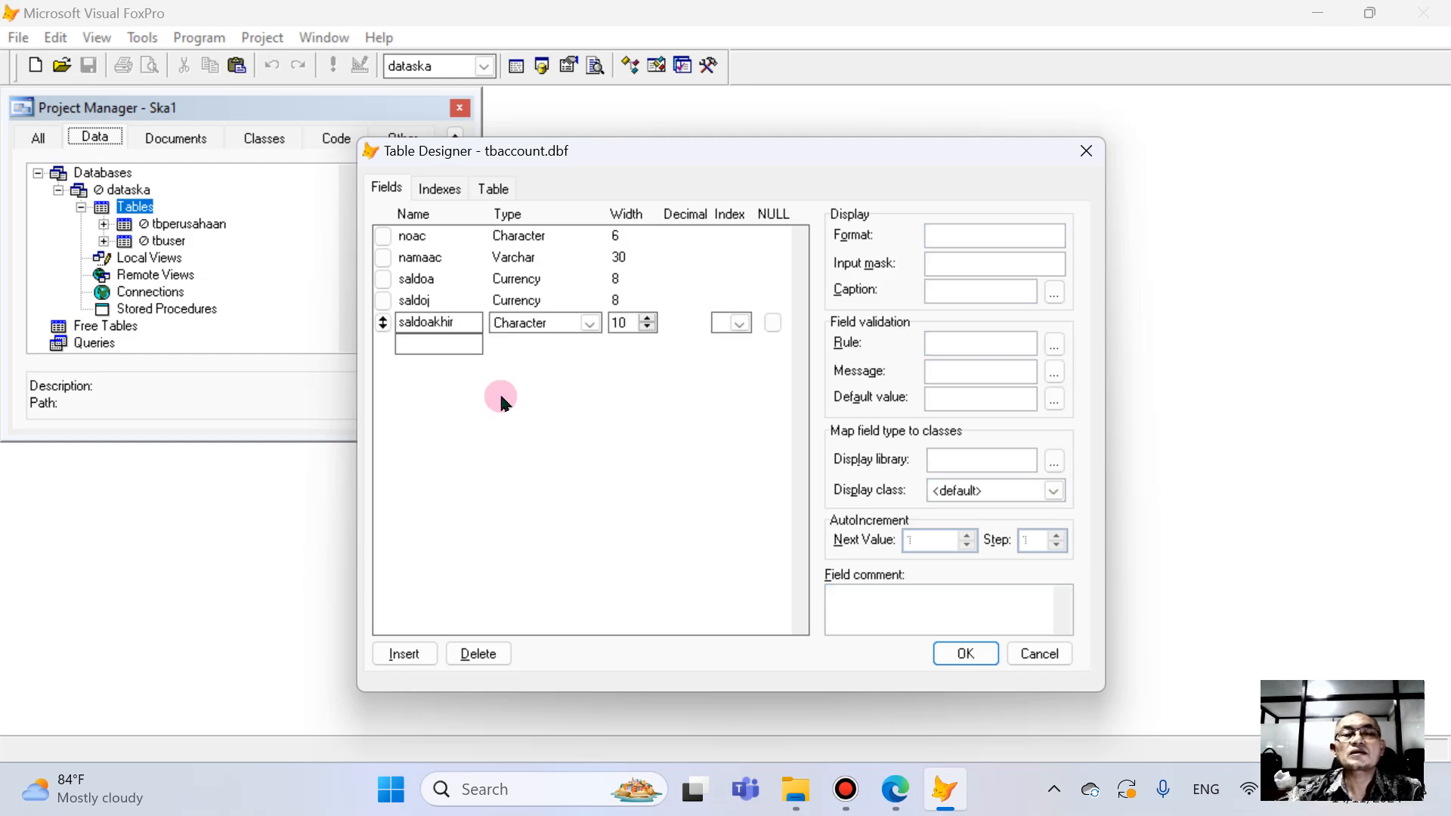
pyautogui.write('r')
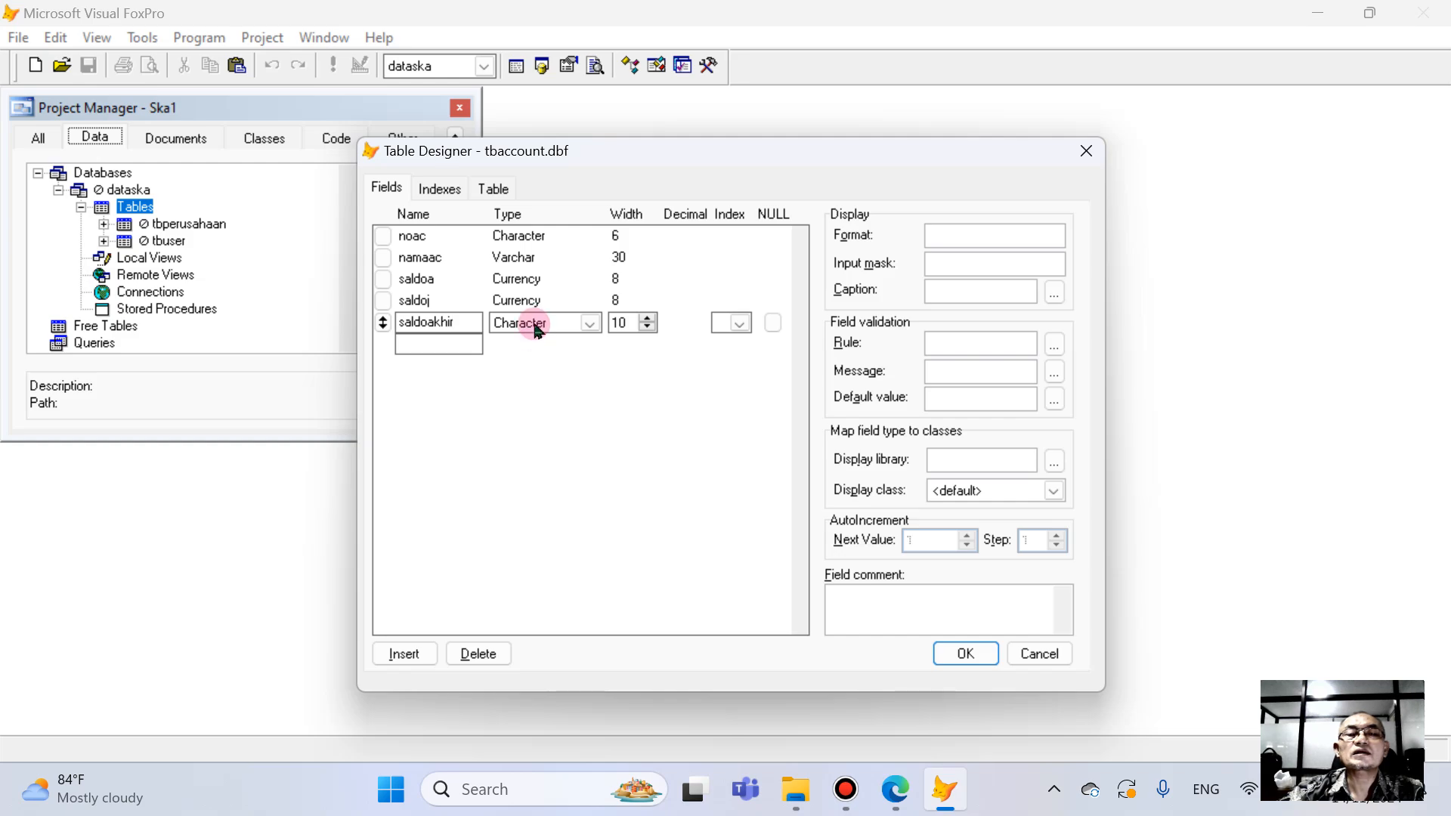
pyautogui.click(534, 325)
pyautogui.click(537, 380)
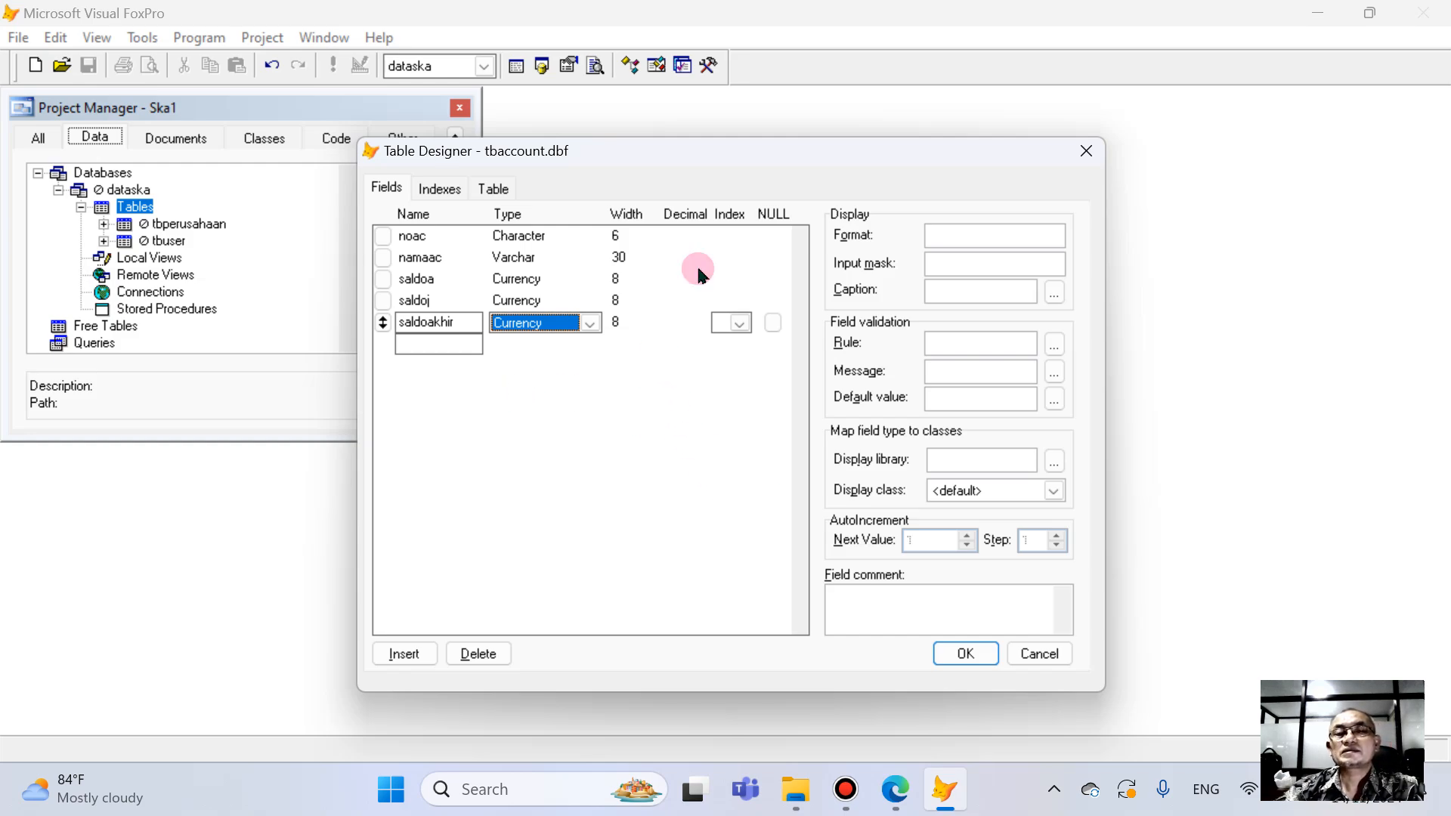
# - Give the noac field an ascending index and save the tbAccount table structure
pyautogui.click(742, 238)
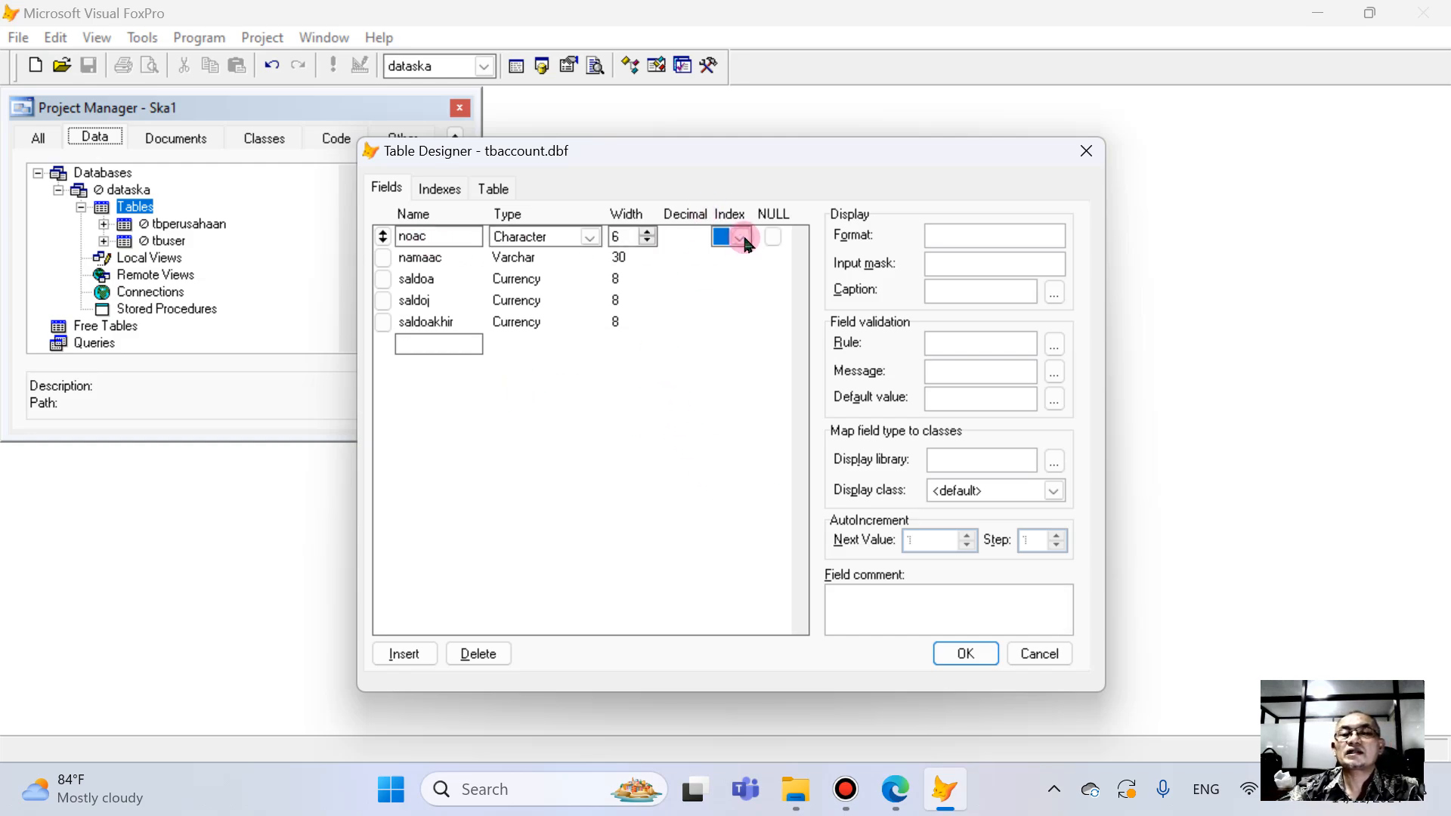
pyautogui.click(742, 237)
pyautogui.click(736, 275)
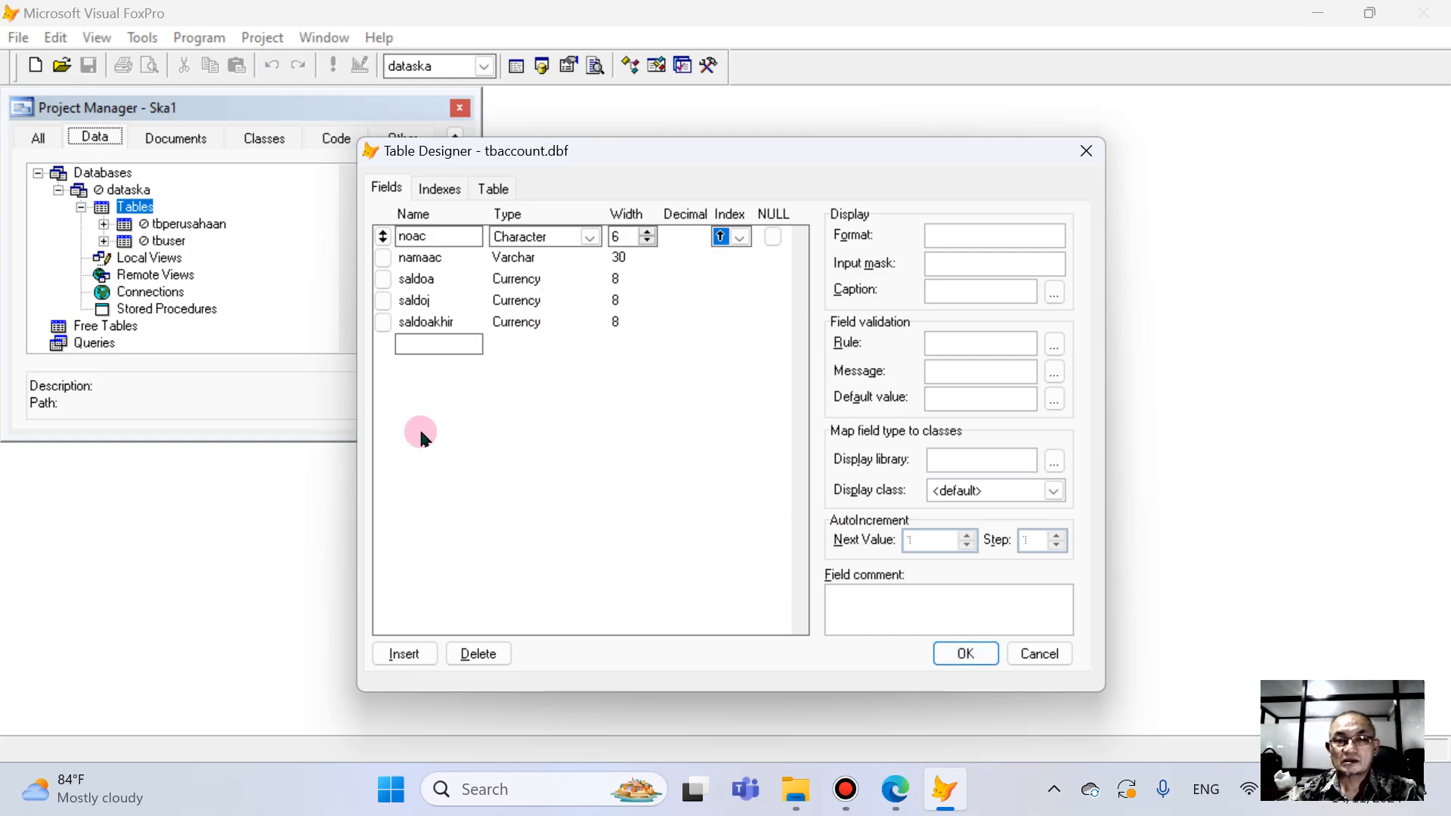
pyautogui.click(964, 653)
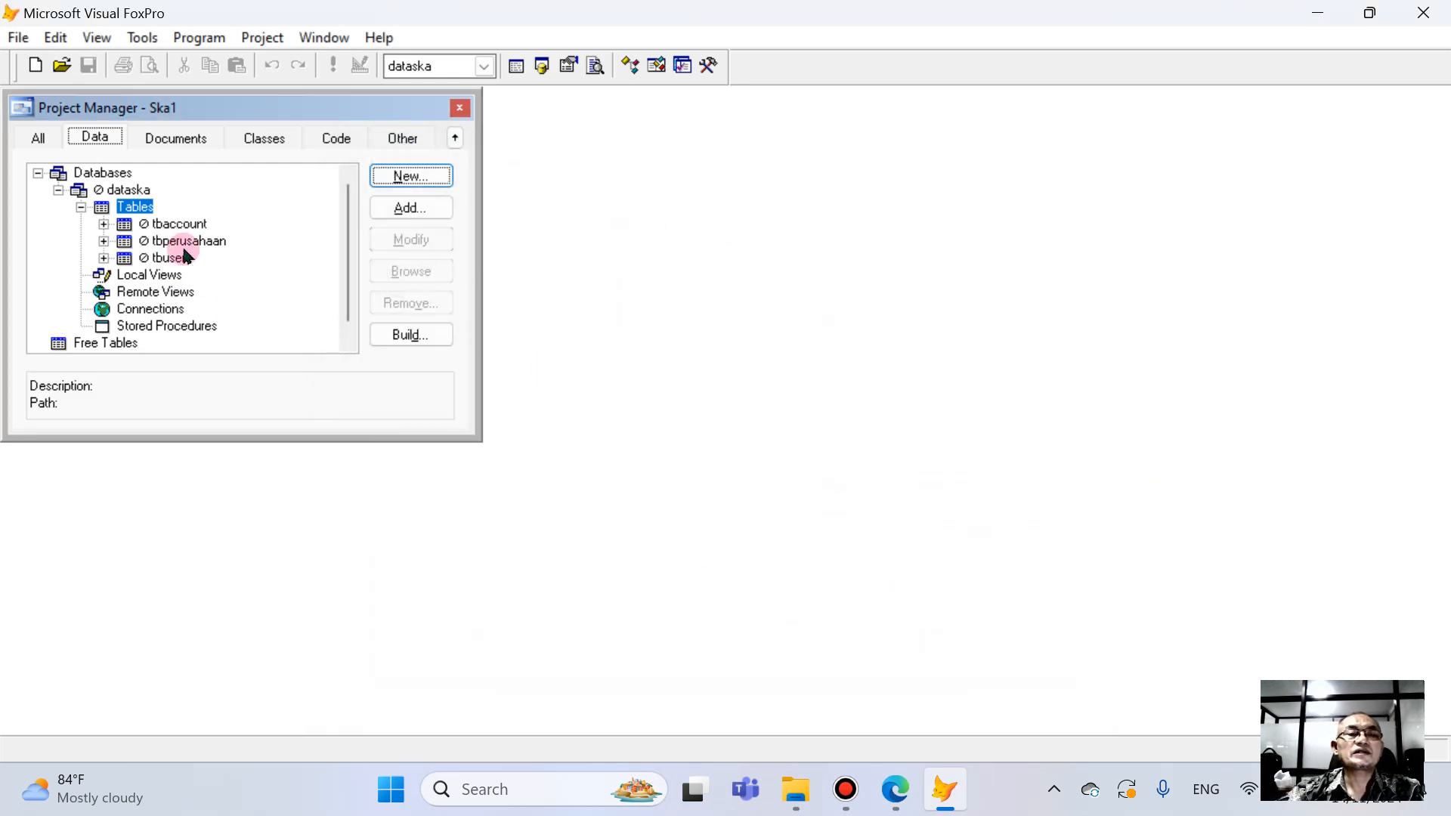
# - Create a new table named tbJurnal in the DataSKA folder under the dataska database's tables
pyautogui.click(398, 182)
pyautogui.click(785, 389)
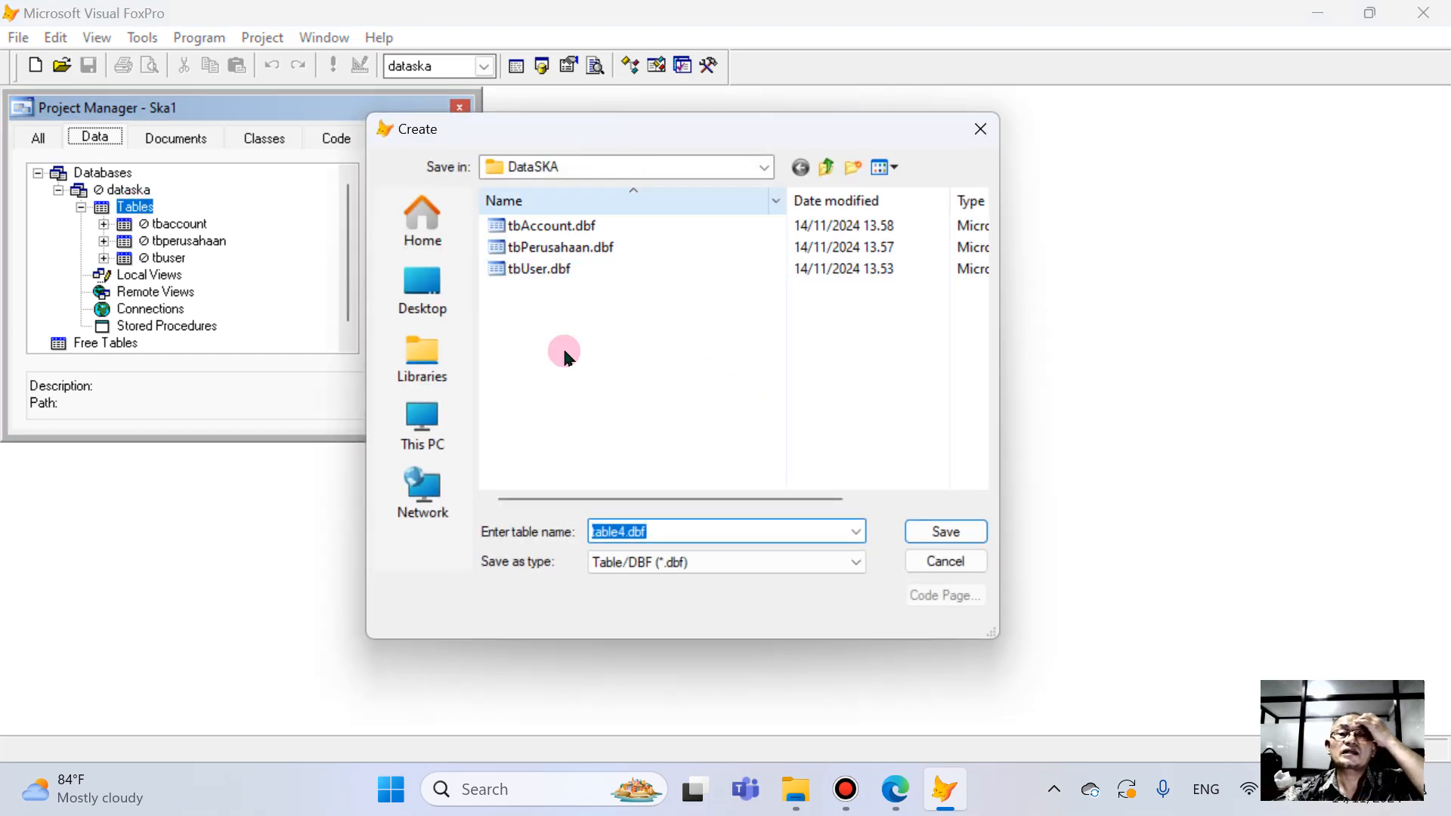
pyautogui.write('tb')
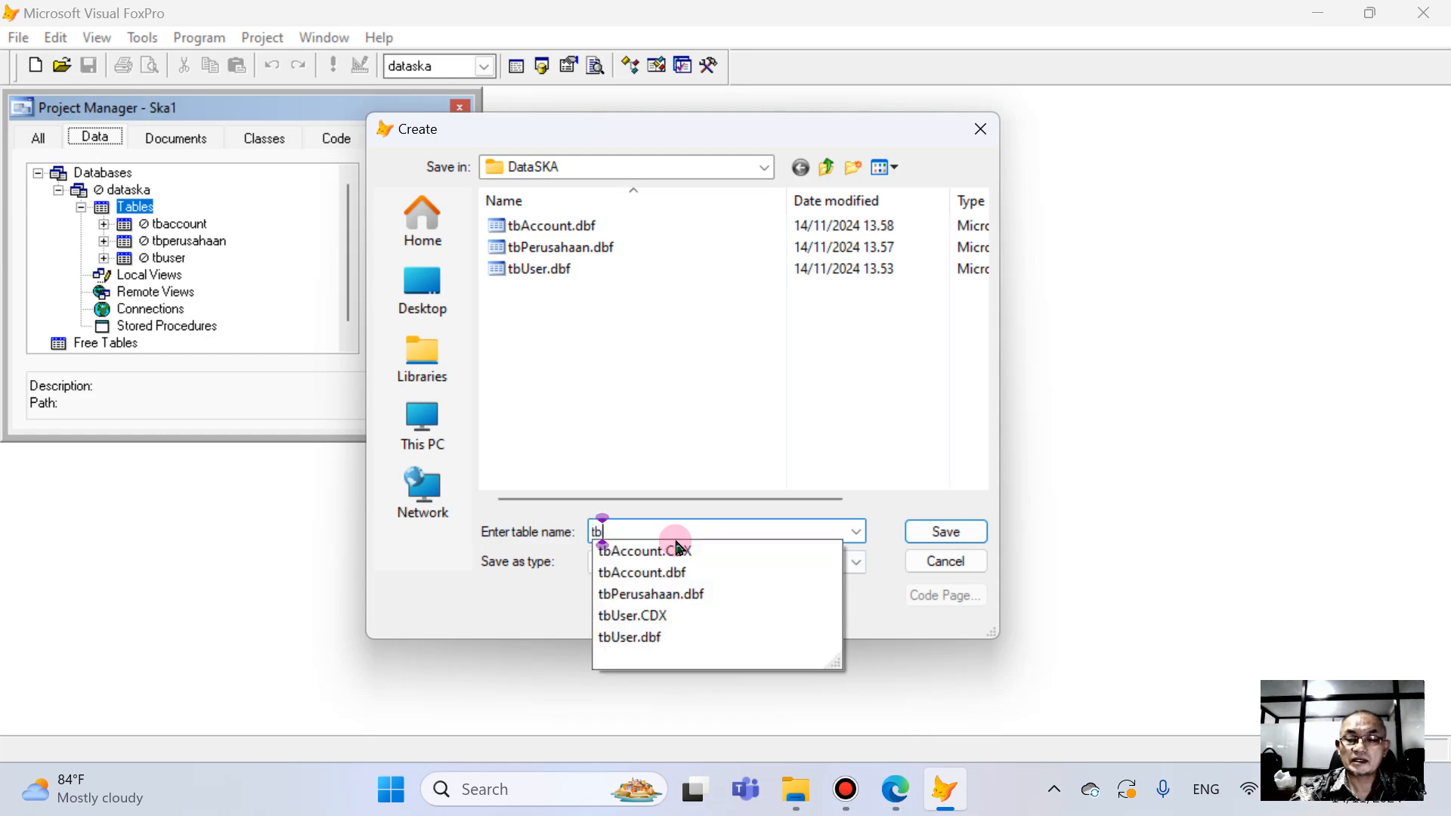
pyautogui.write('Jurnal')
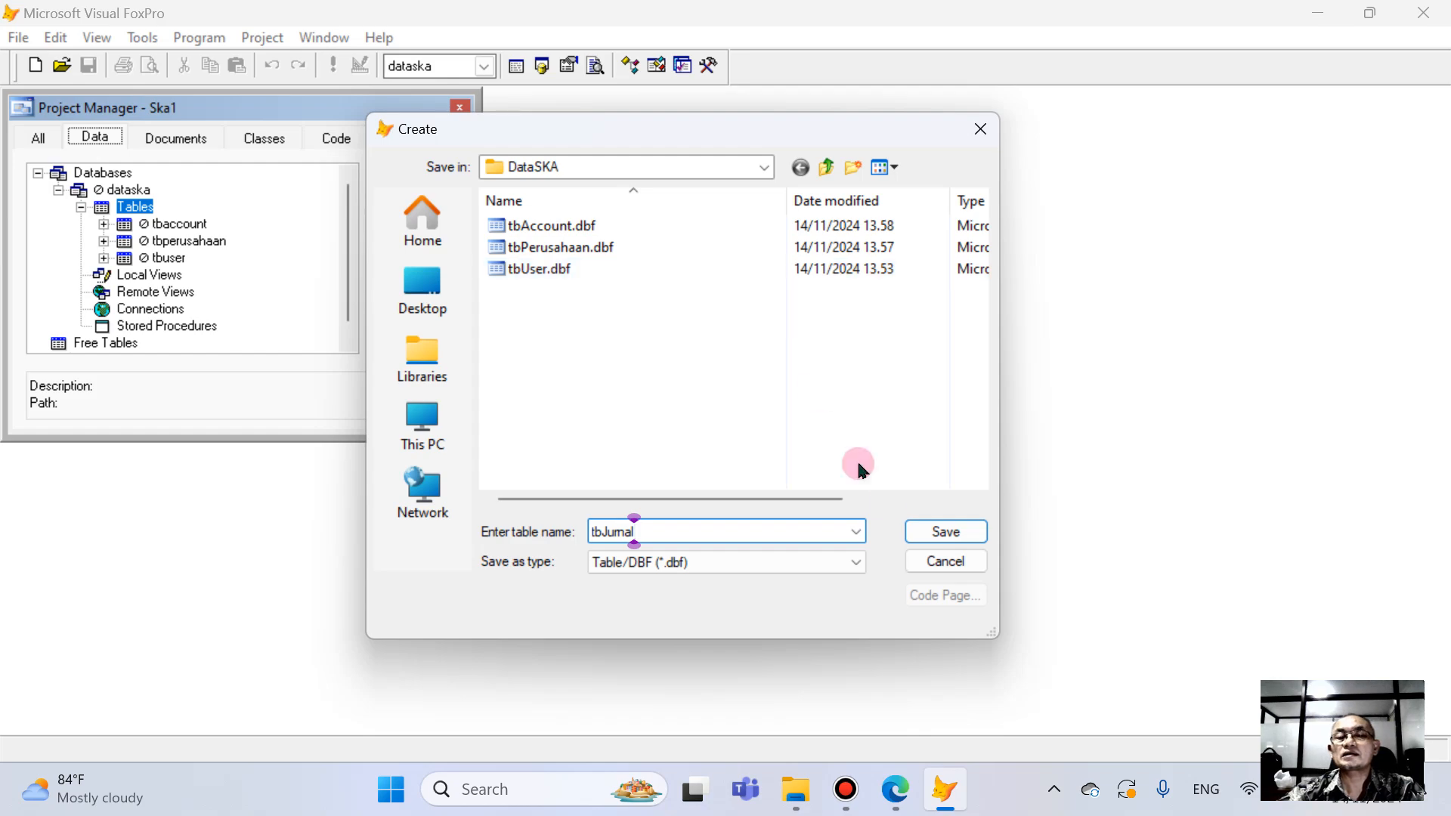
pyautogui.click(941, 530)
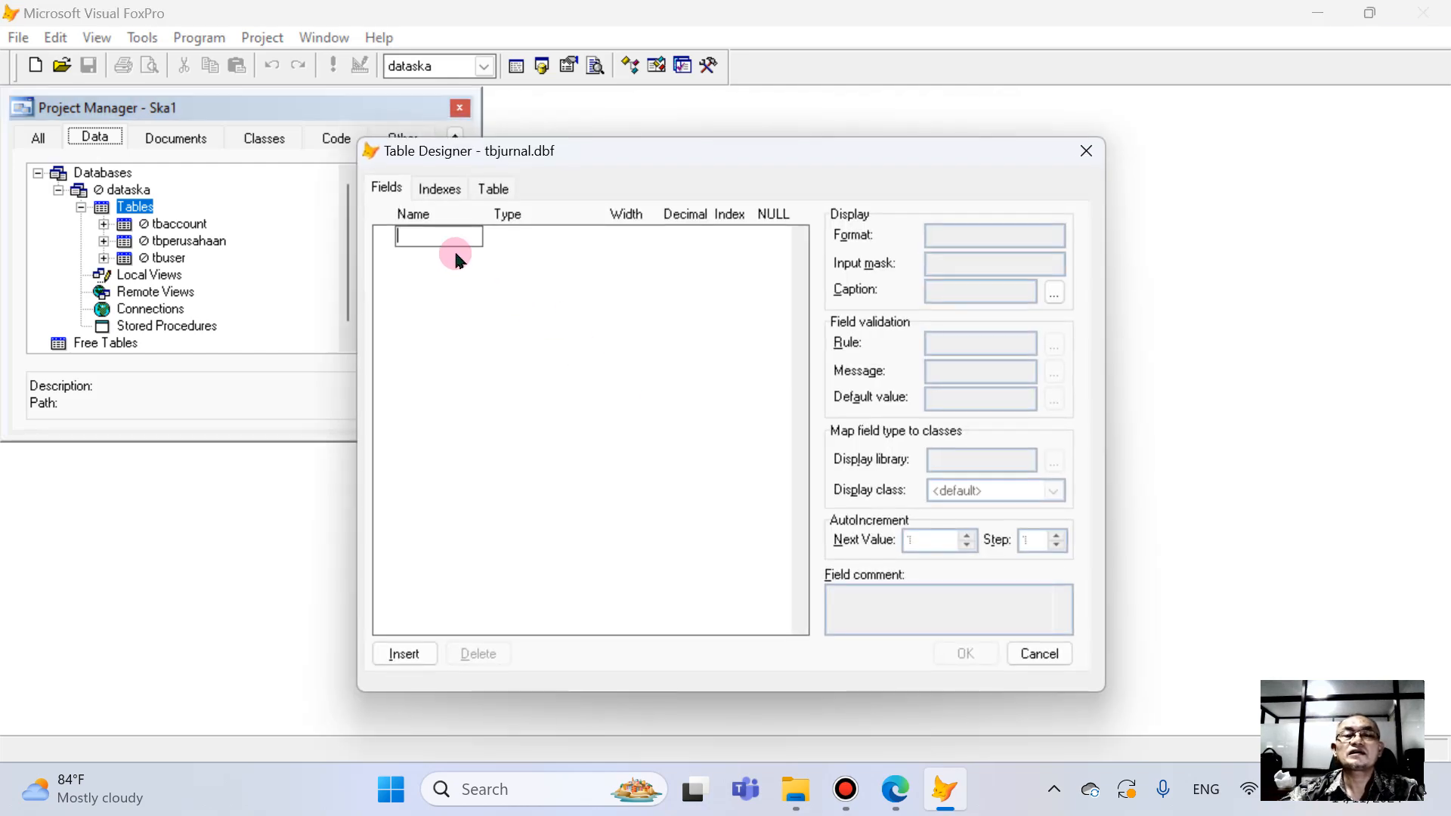
# - Add the Character field nobukti as tbJurnal's first field with width 12 and an ascending index
pyautogui.write('n')
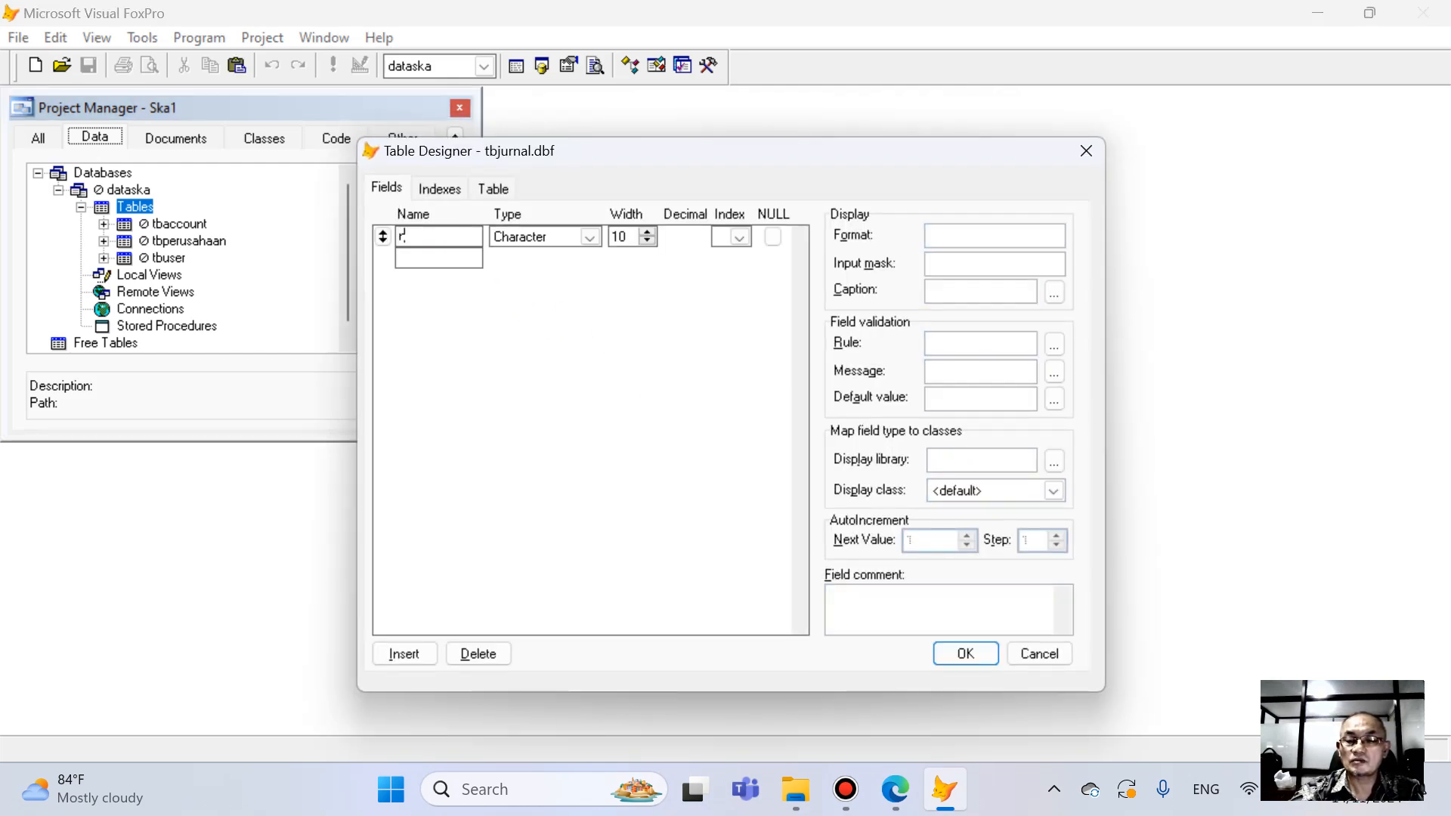
pyautogui.write('obukti')
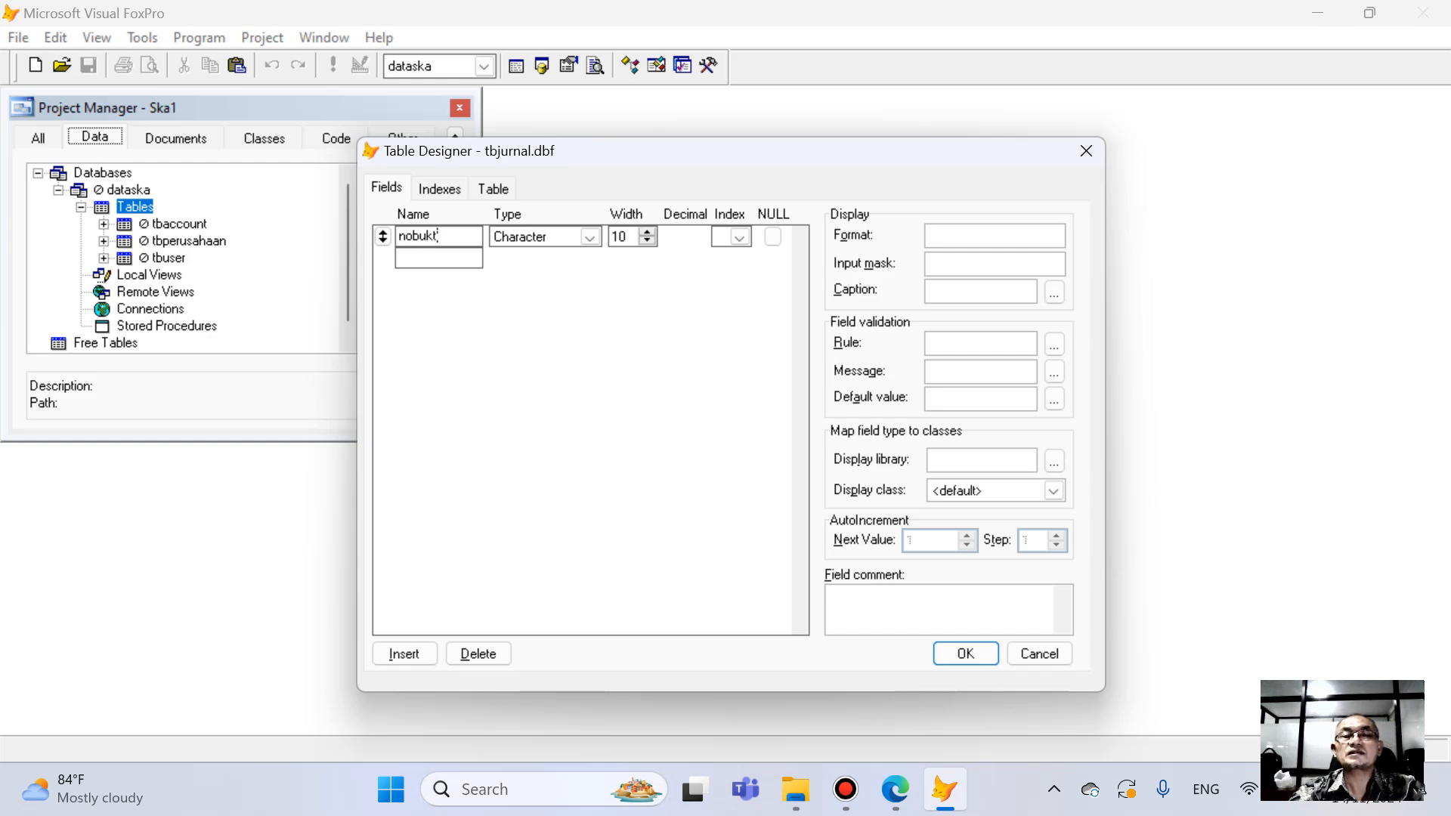
pyautogui.click(647, 232)
pyautogui.click(647, 232)
pyautogui.click(728, 239)
pyautogui.click(744, 277)
# - Add the field tgltran below nobukti with type Date and an ascending index
pyautogui.click(457, 258)
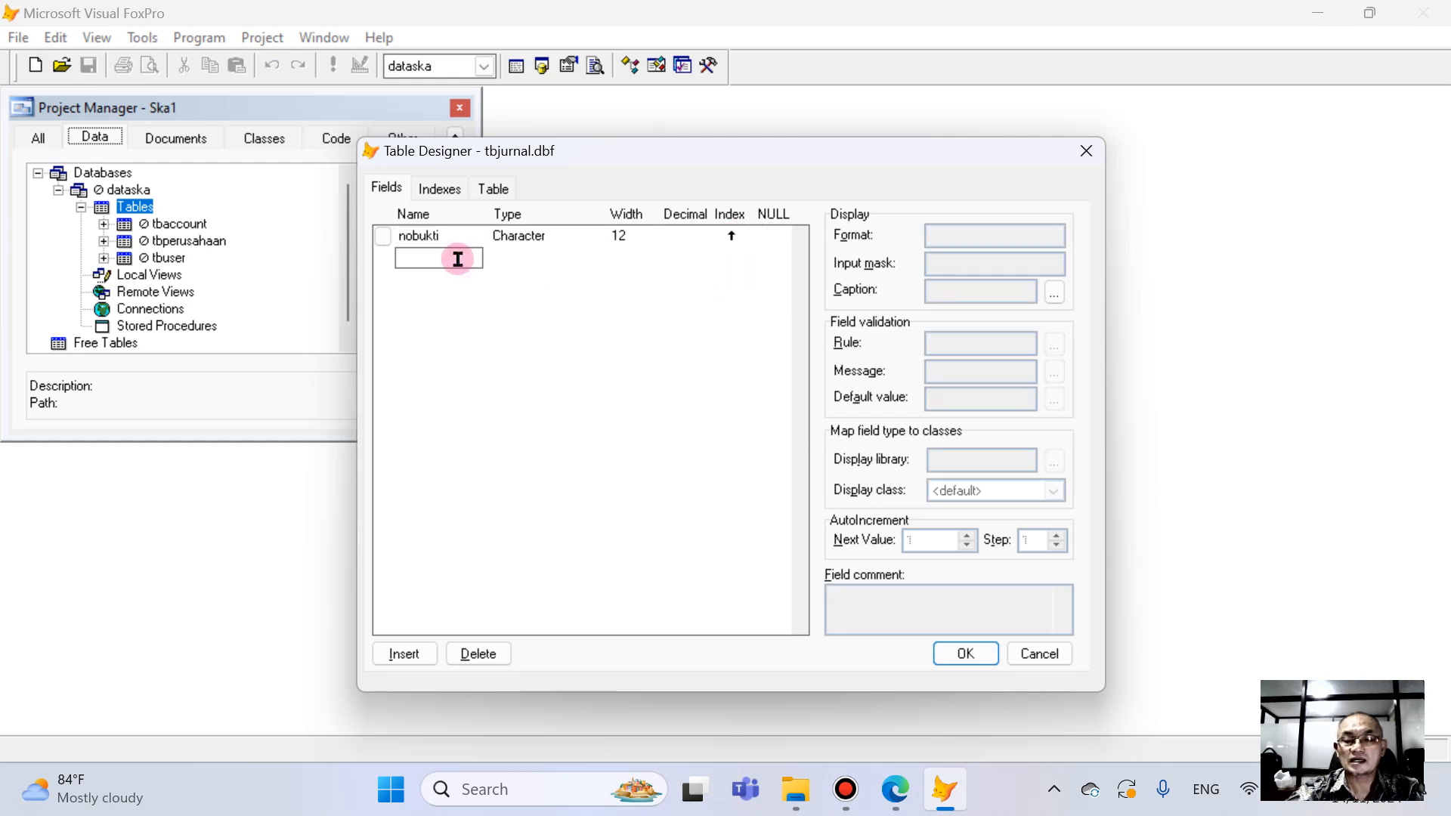
pyautogui.write('tc')
pyautogui.write('ltran')
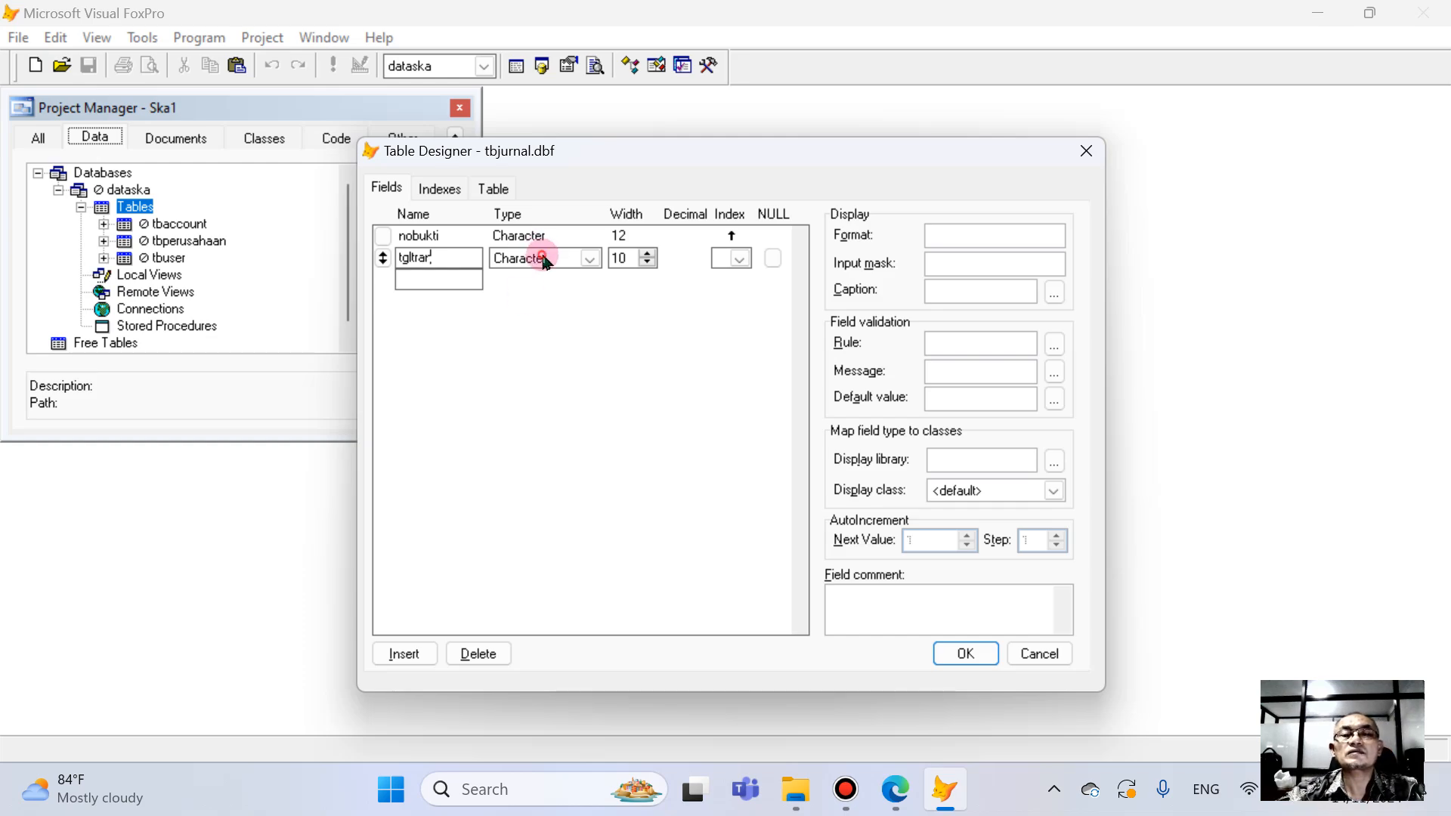
pyautogui.click(543, 260)
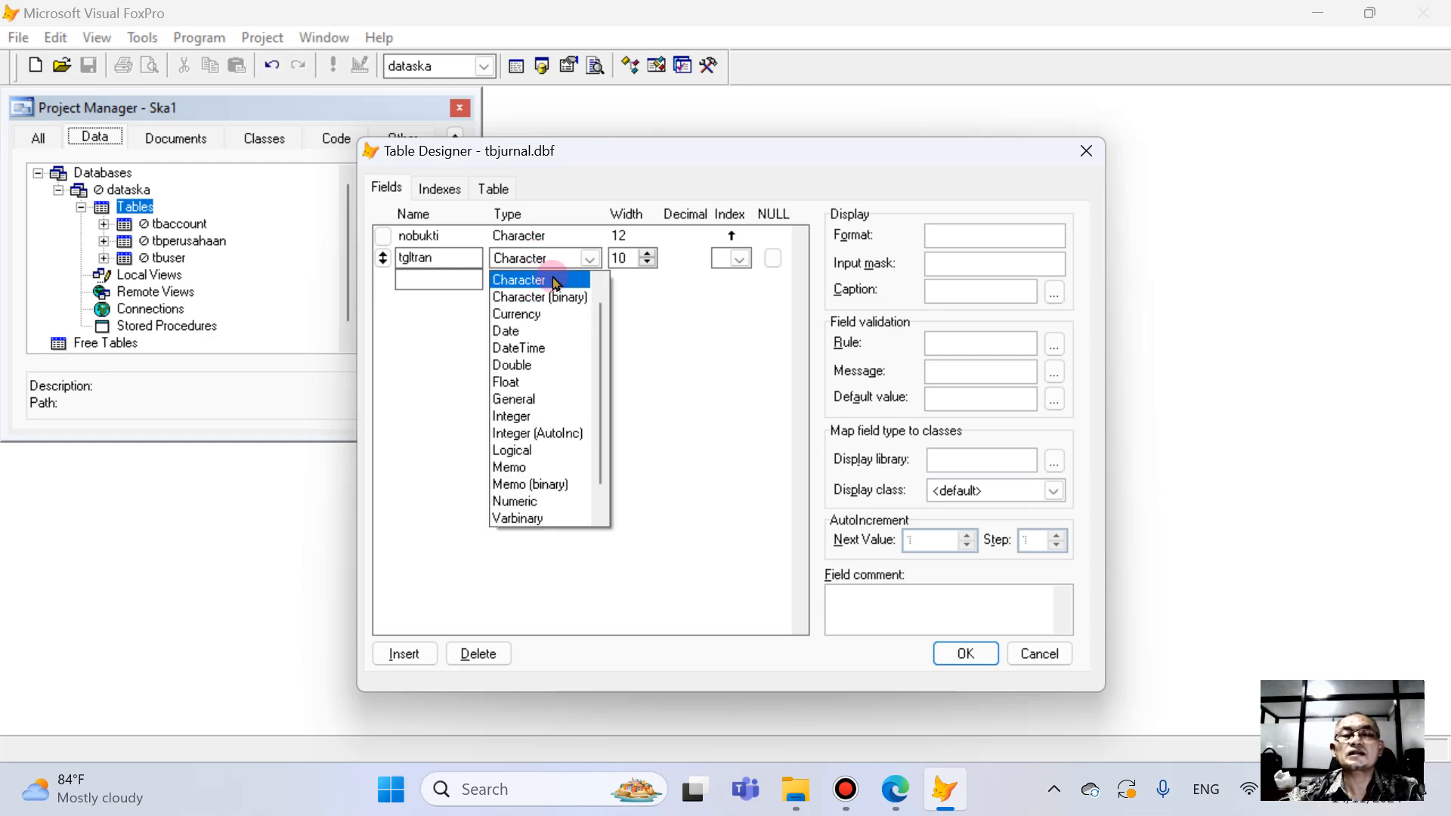
pyautogui.click(513, 331)
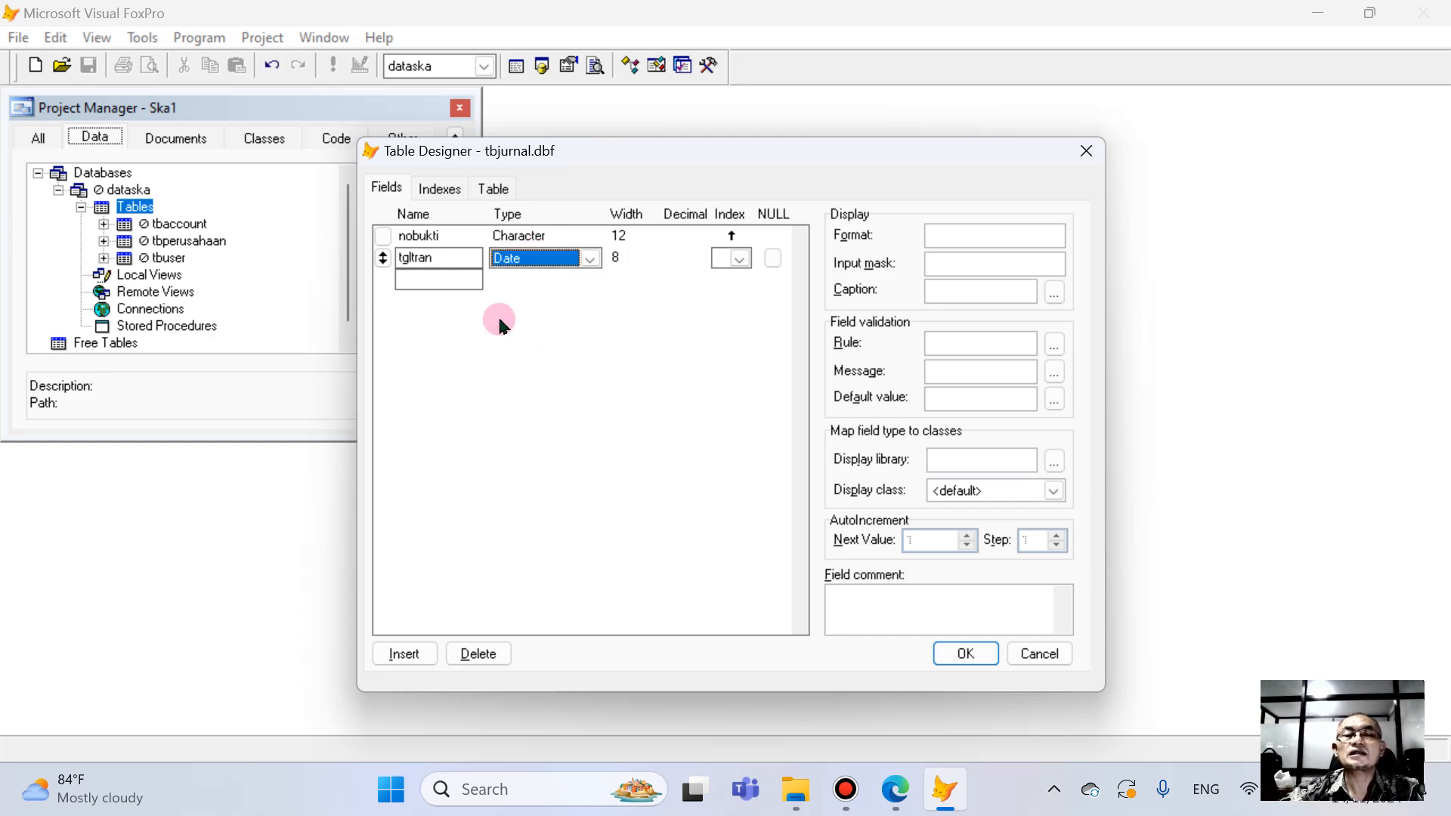
pyautogui.click(738, 258)
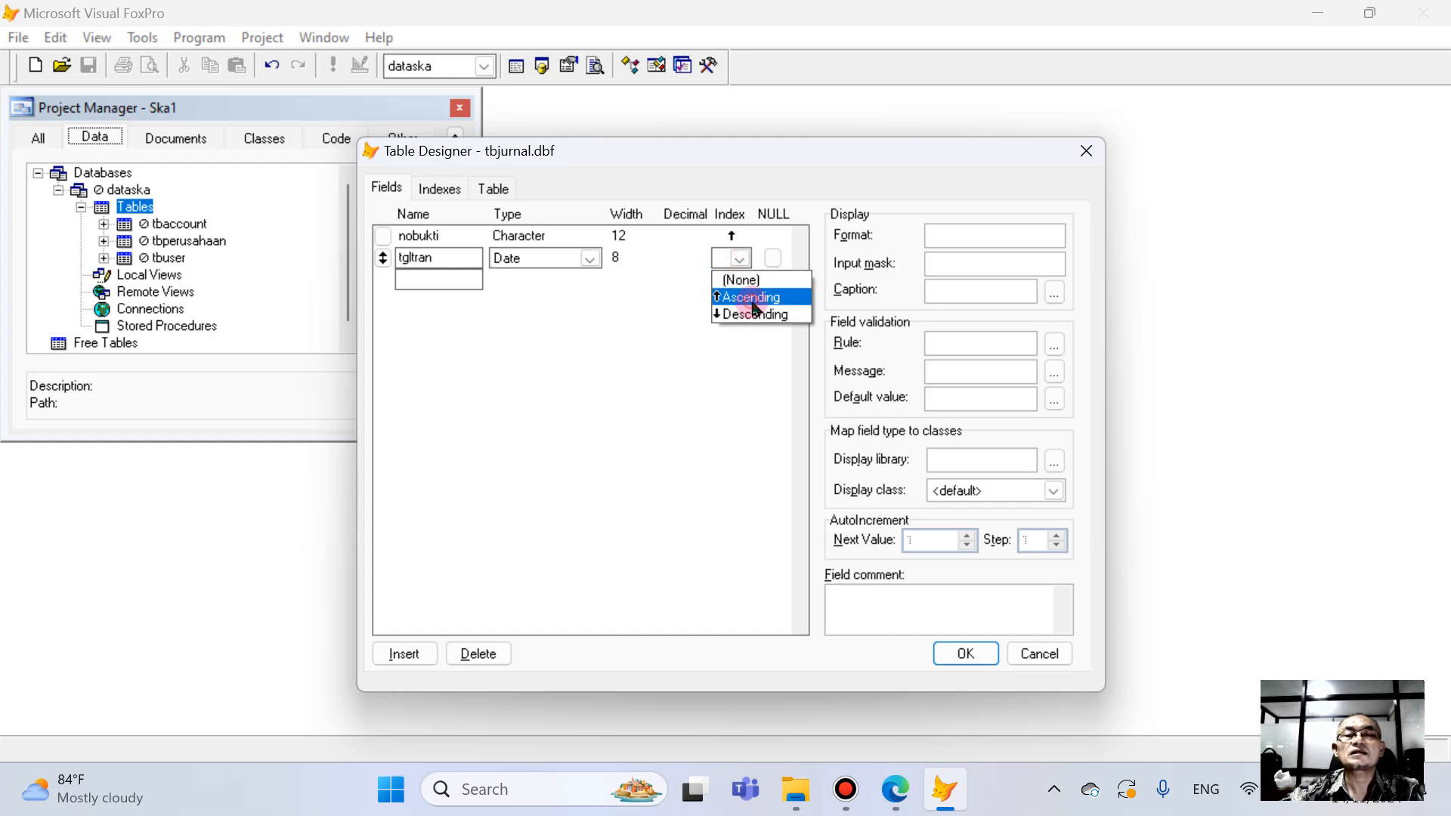
pyautogui.click(752, 298)
# - Add a third field named catatan below tgltran in the tbJurnal table
pyautogui.click(425, 280)
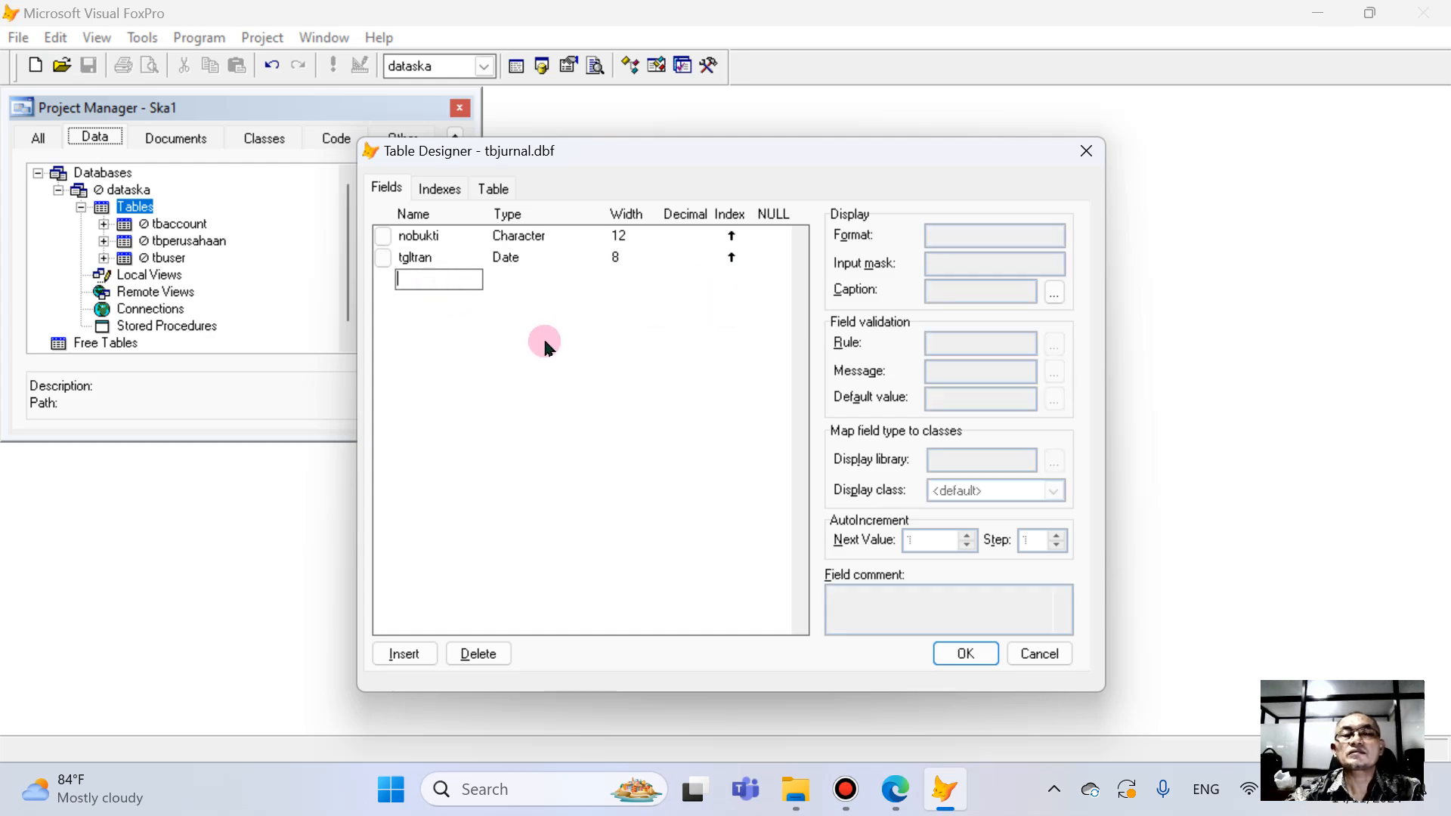
pyautogui.write('ca')
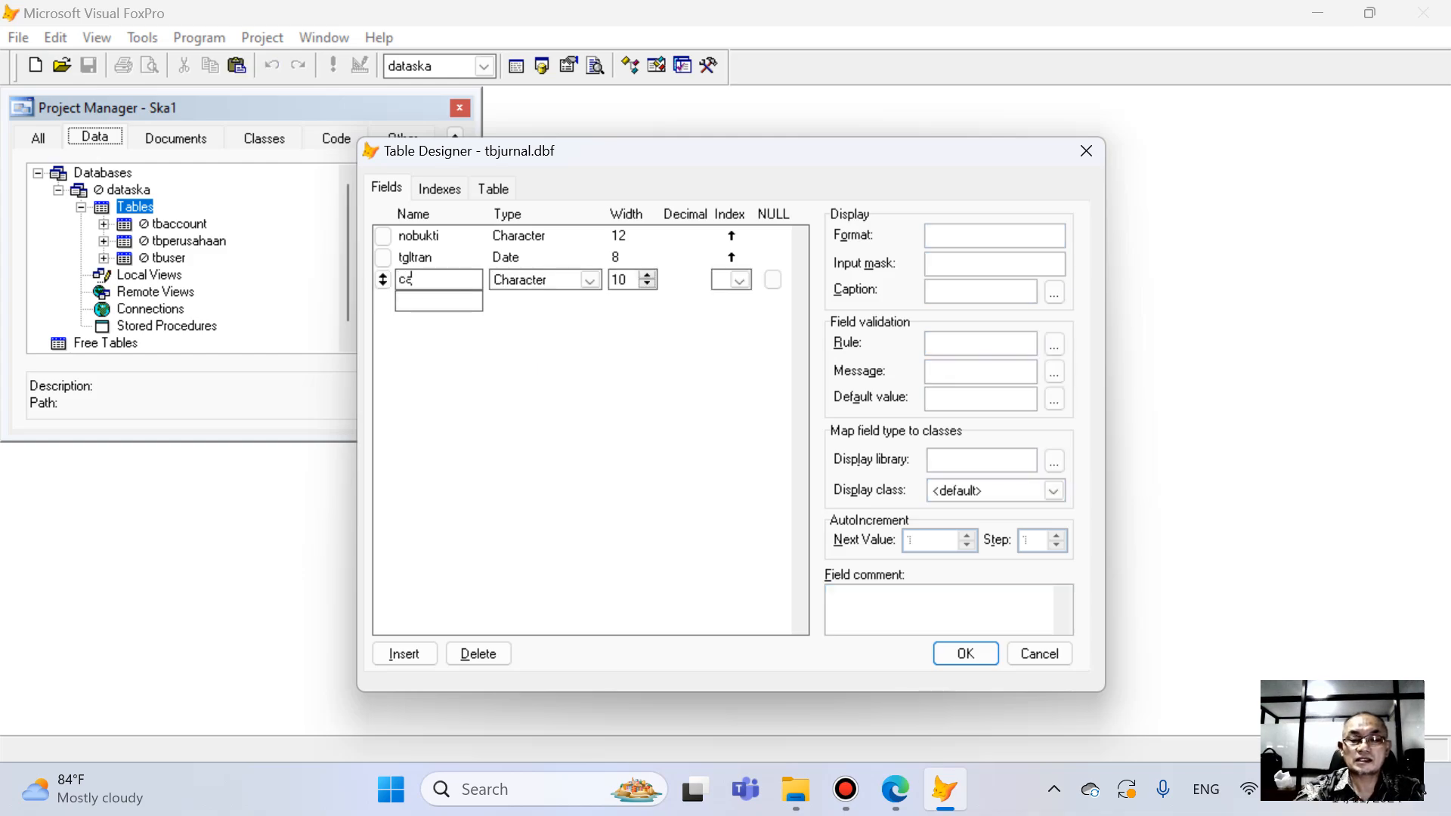
pyautogui.write('tatar')
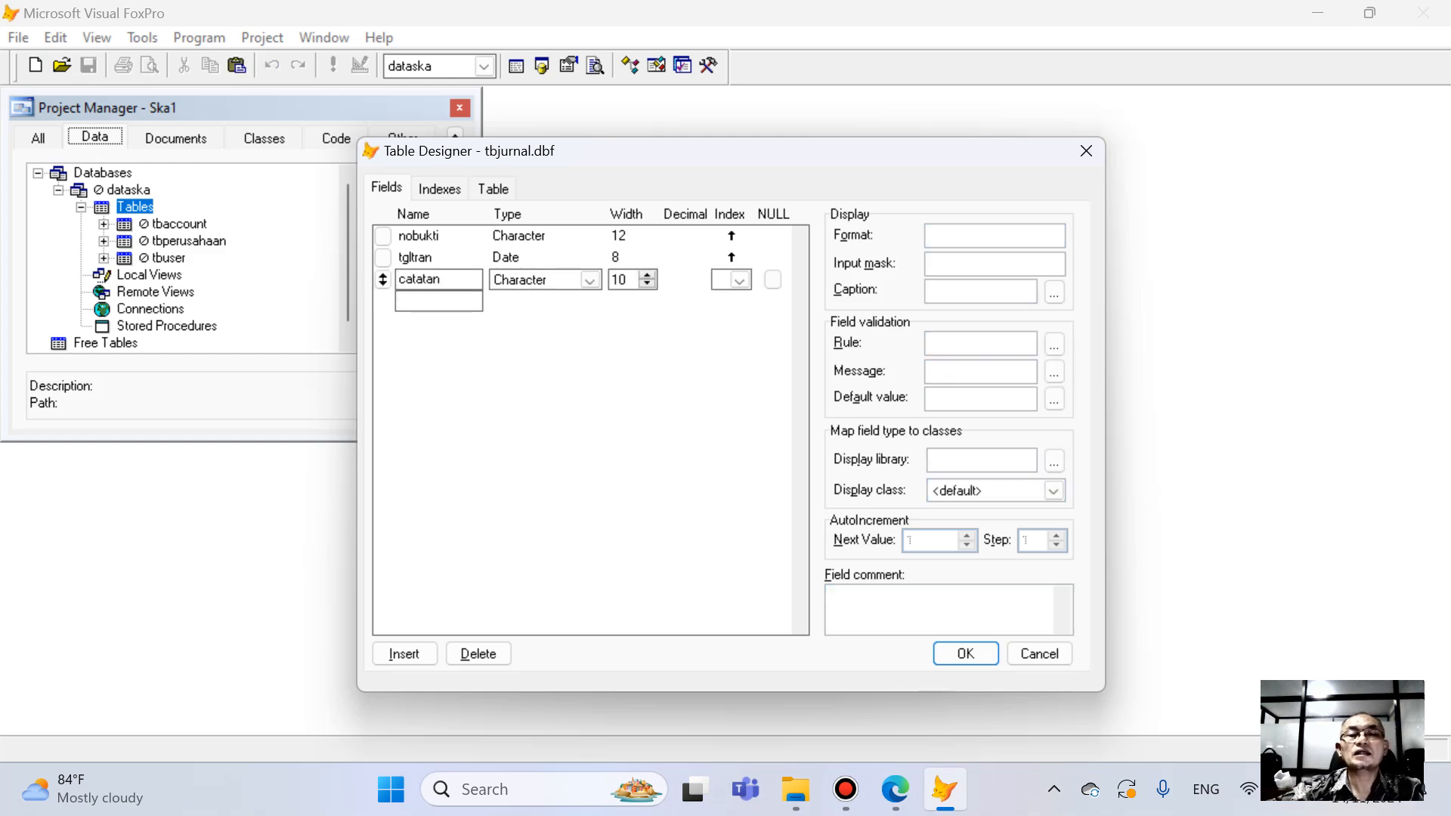
# - Check the TbJurnal list in the PDF book in Edge, and back in Visual FoxPro set catatan to type Varchar with width 40
pyautogui.click(895, 788)
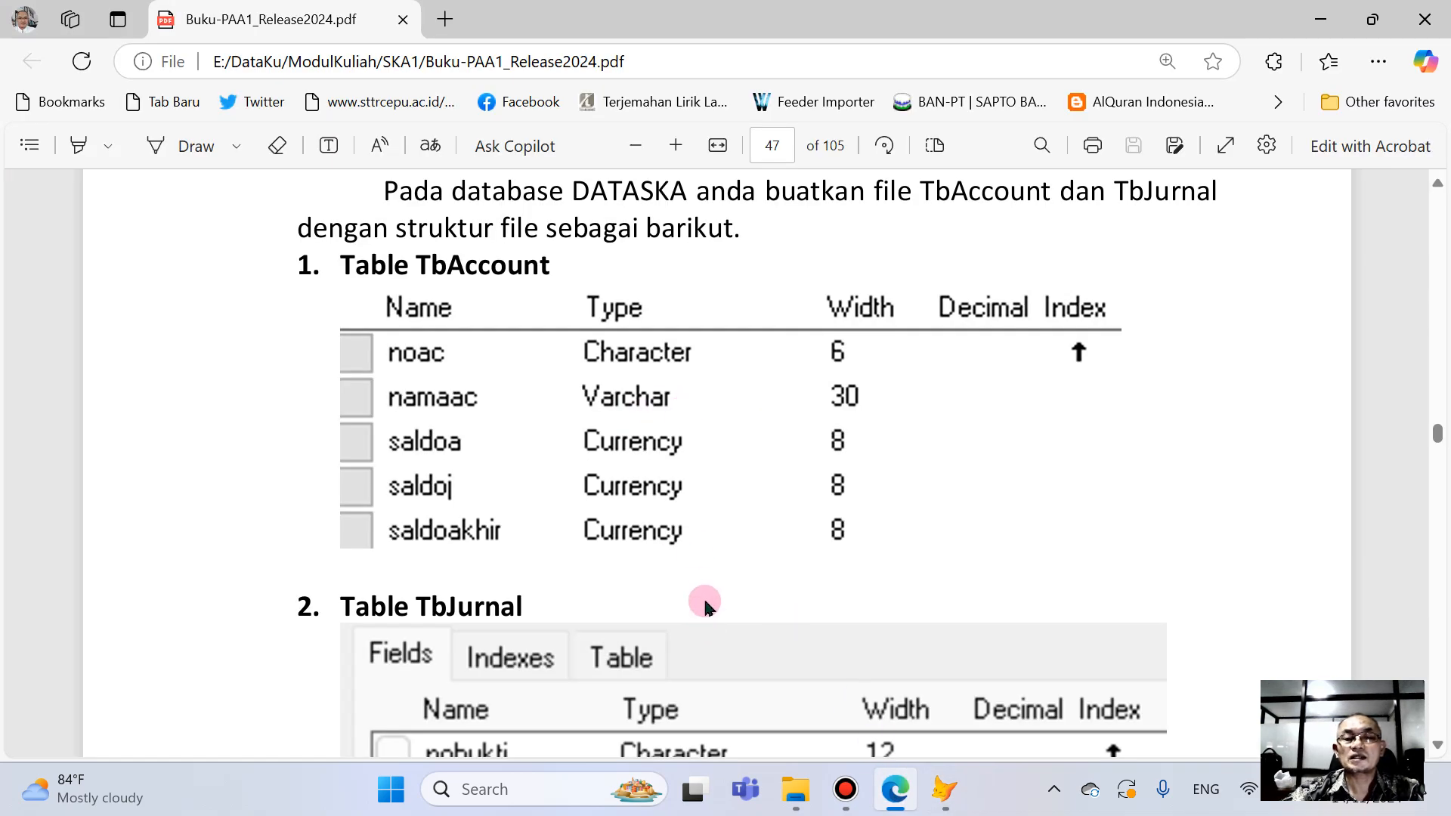
pyautogui.scroll(-5, 704, 604)
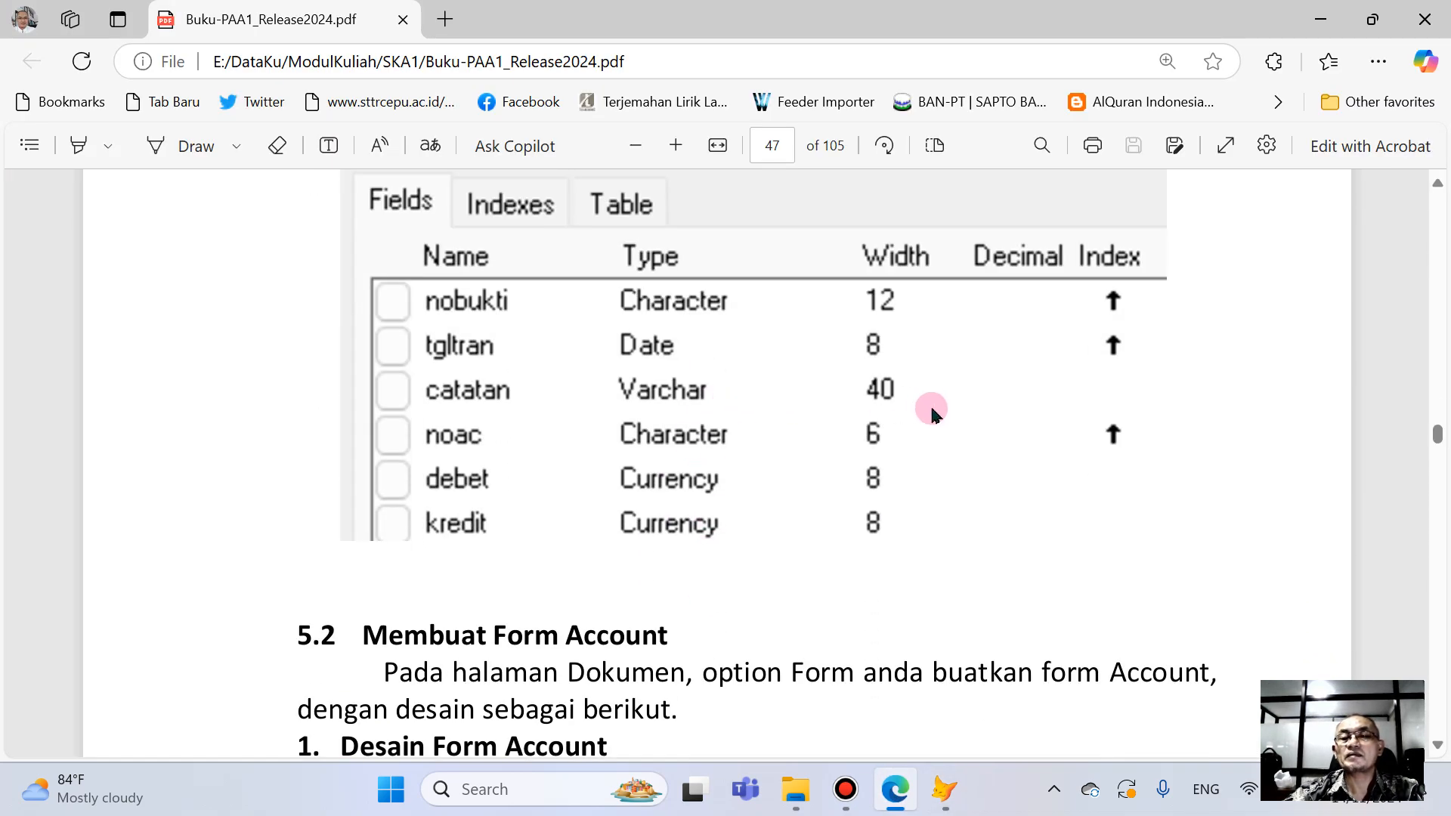
pyautogui.click(944, 788)
pyautogui.click(557, 279)
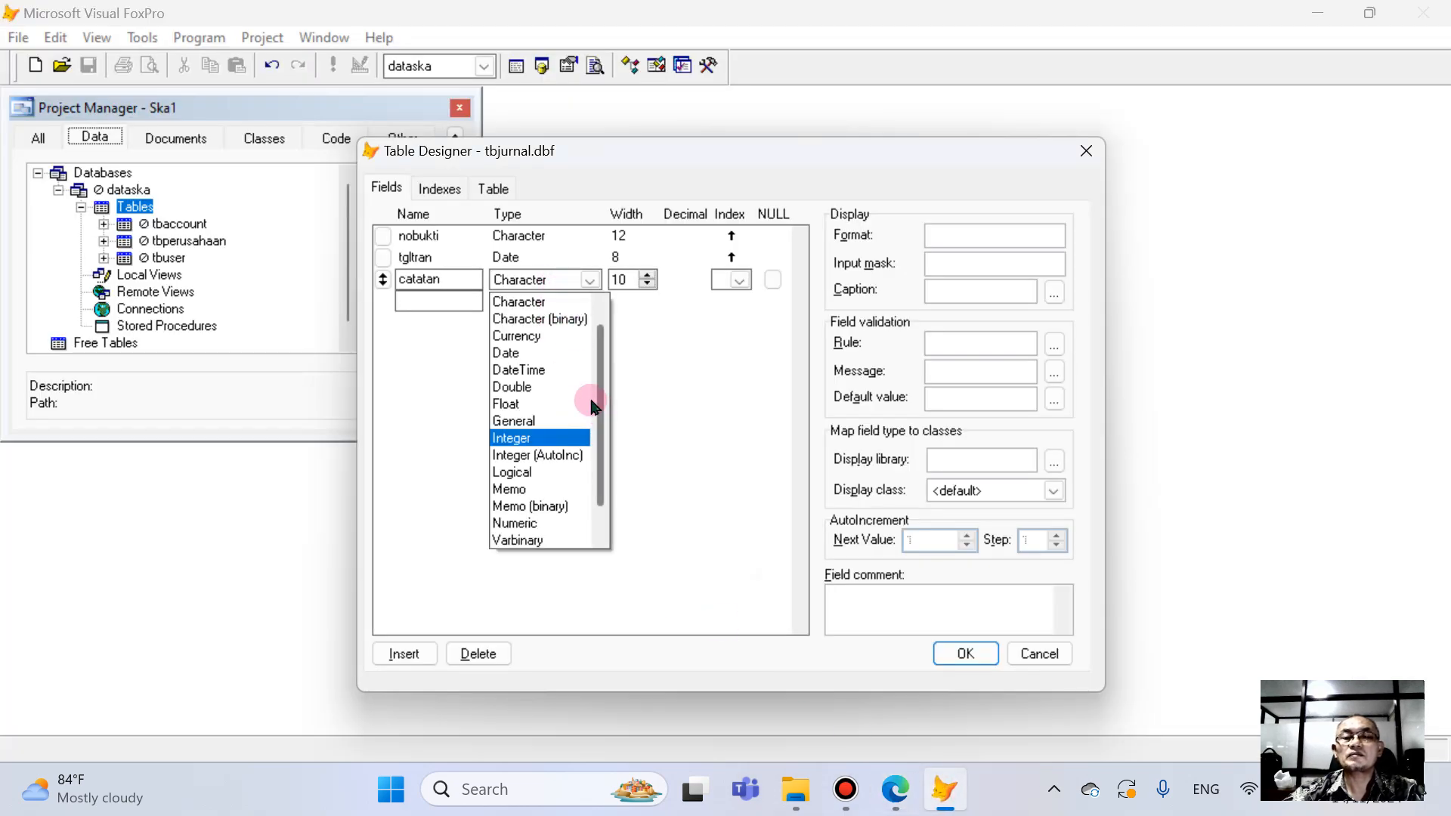
pyautogui.scroll(-1, 574, 453)
pyautogui.click(538, 523)
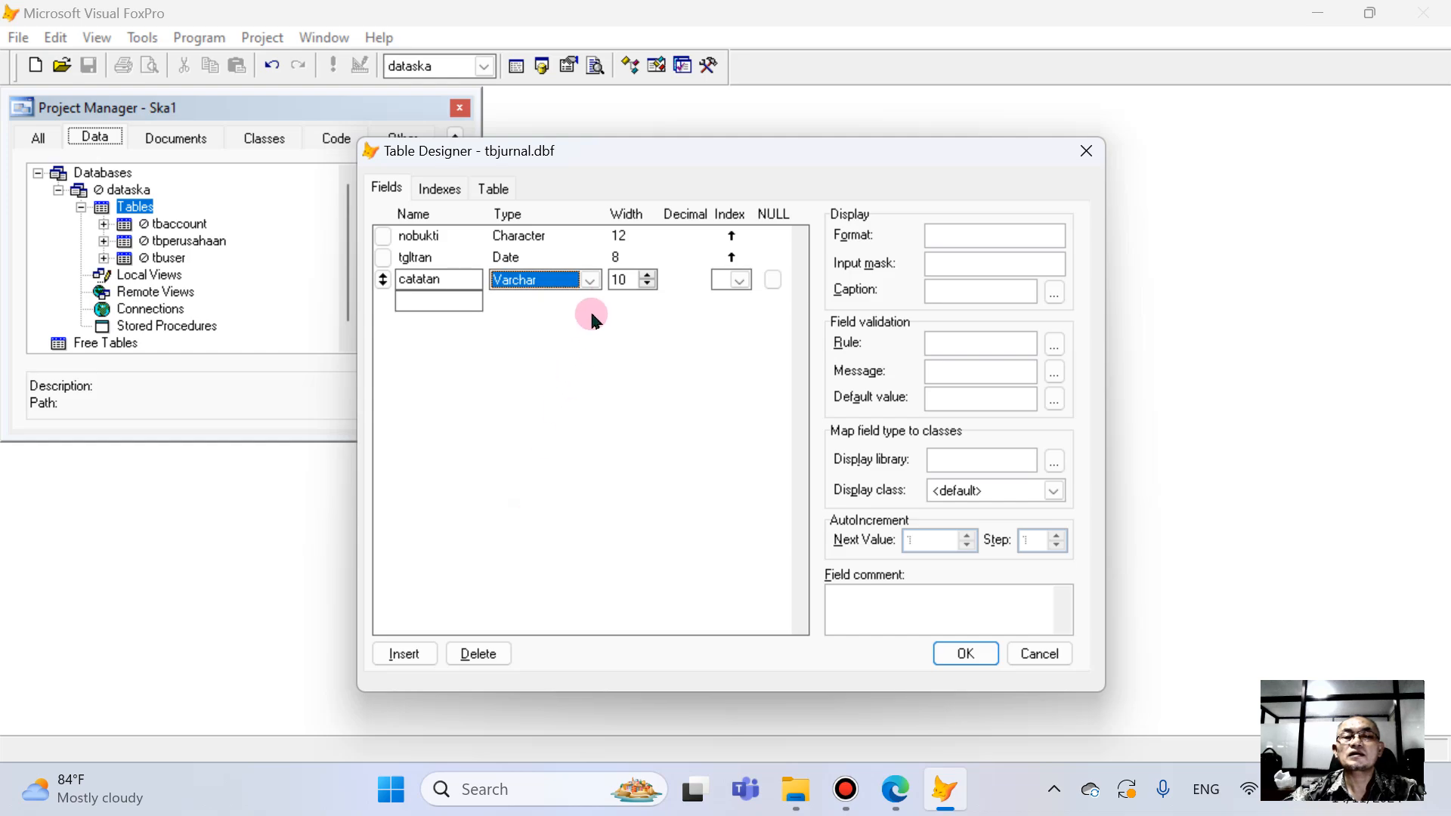
pyautogui.moveTo(631, 279); pyautogui.dragTo(534, 282)
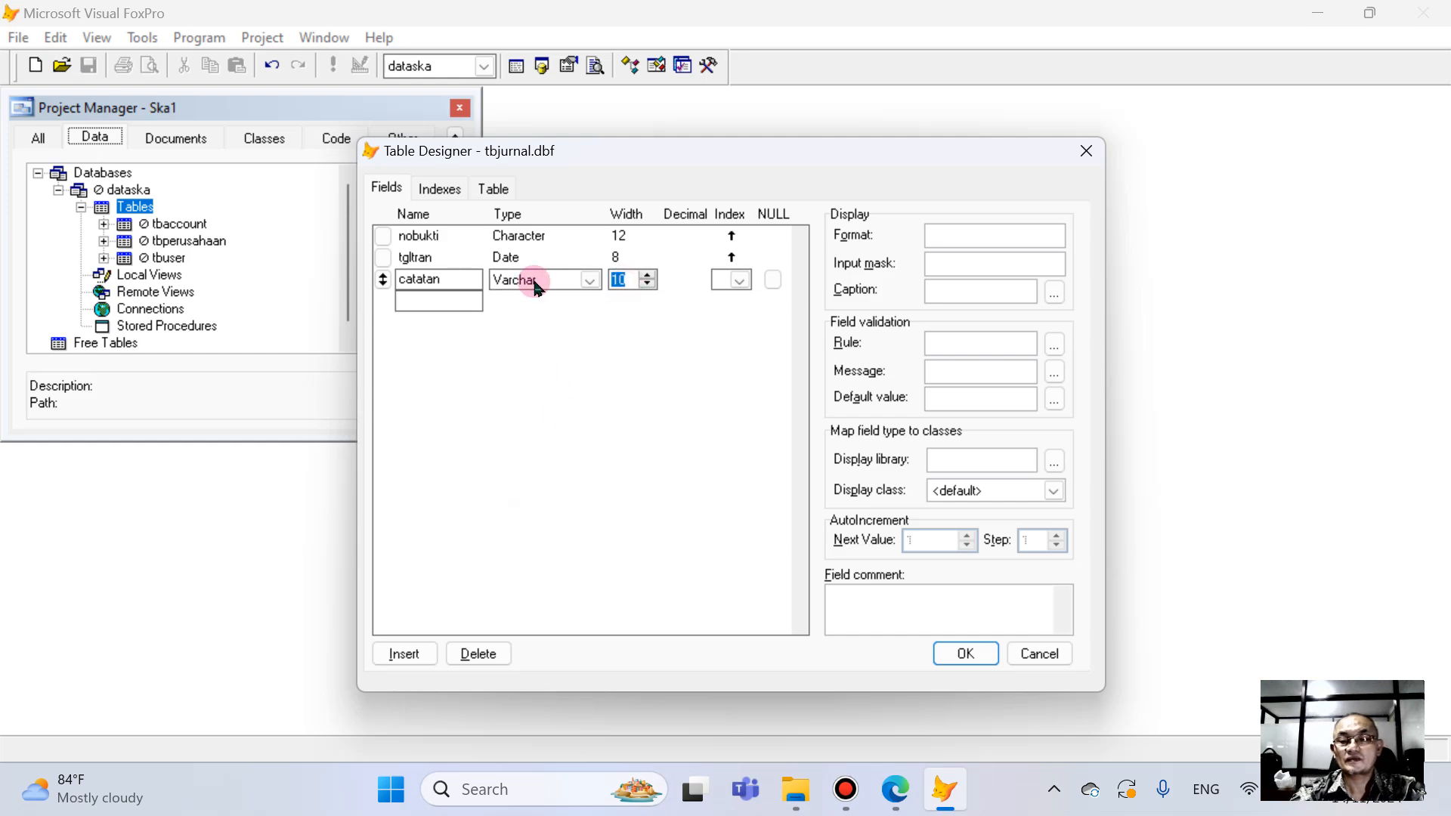
pyautogui.write('40')
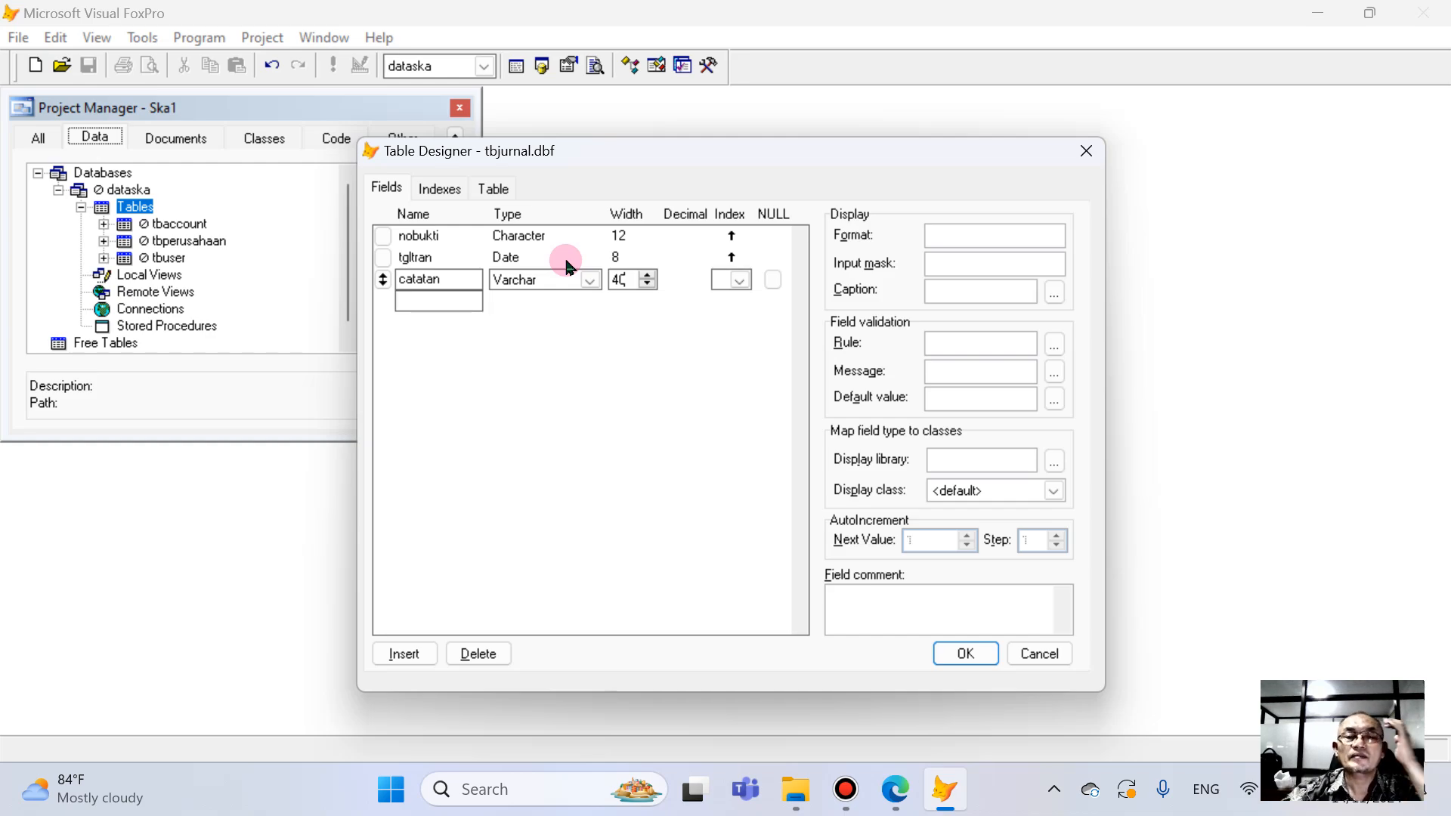
# - Add a field named debet below catatan in tbJurnal with type Currency
pyautogui.click(442, 301)
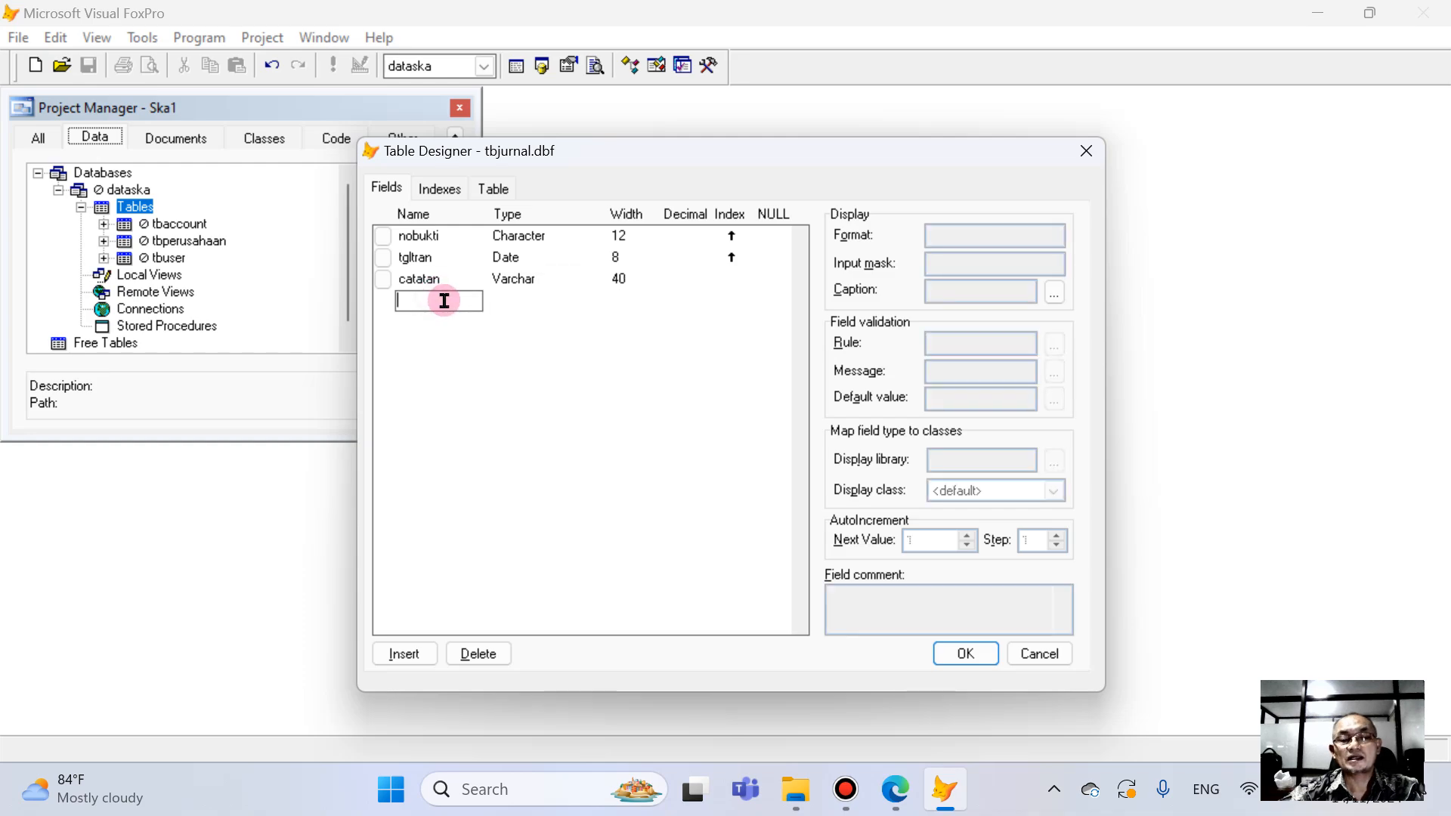
pyautogui.write('debet')
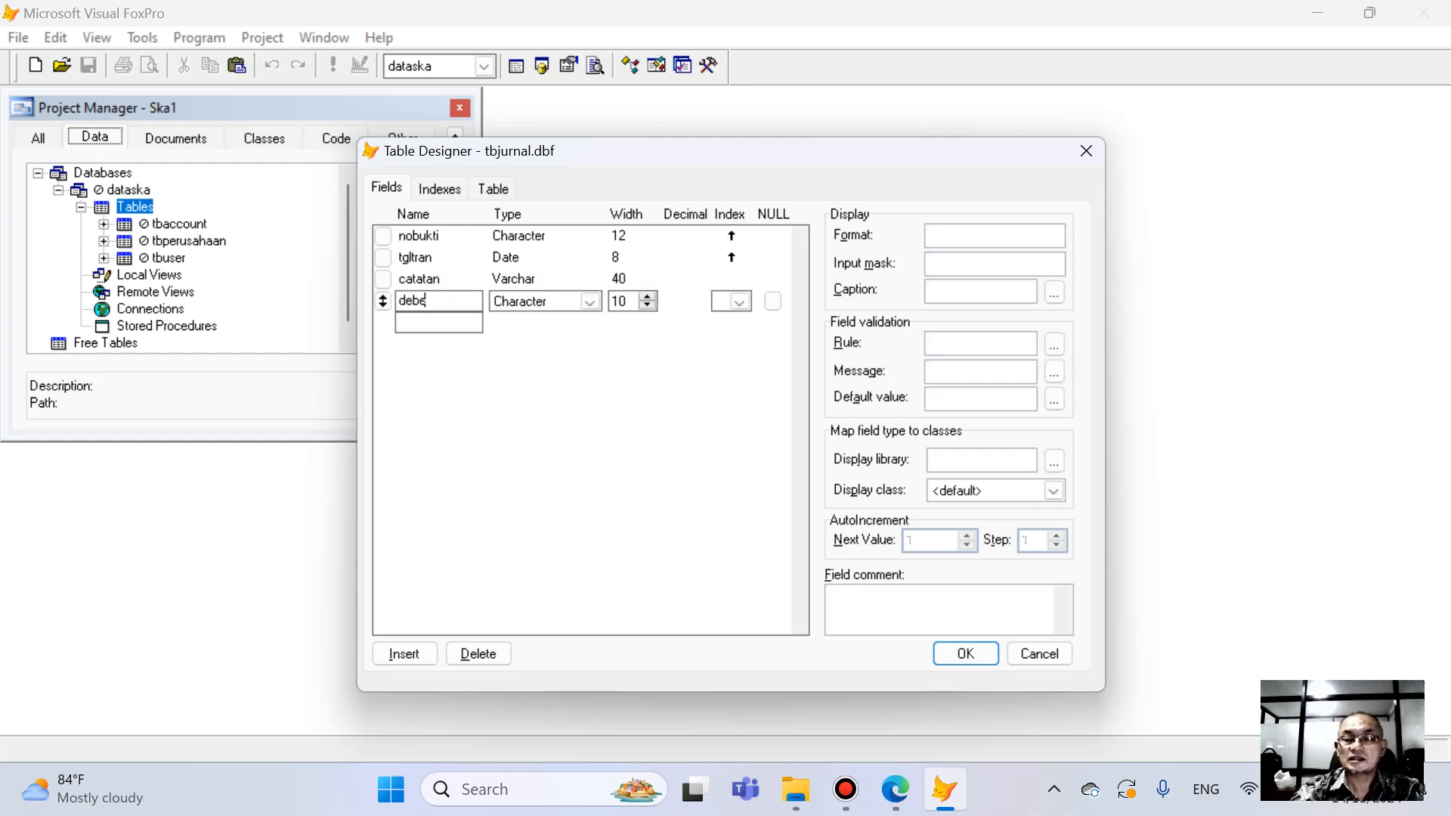
pyautogui.click(549, 308)
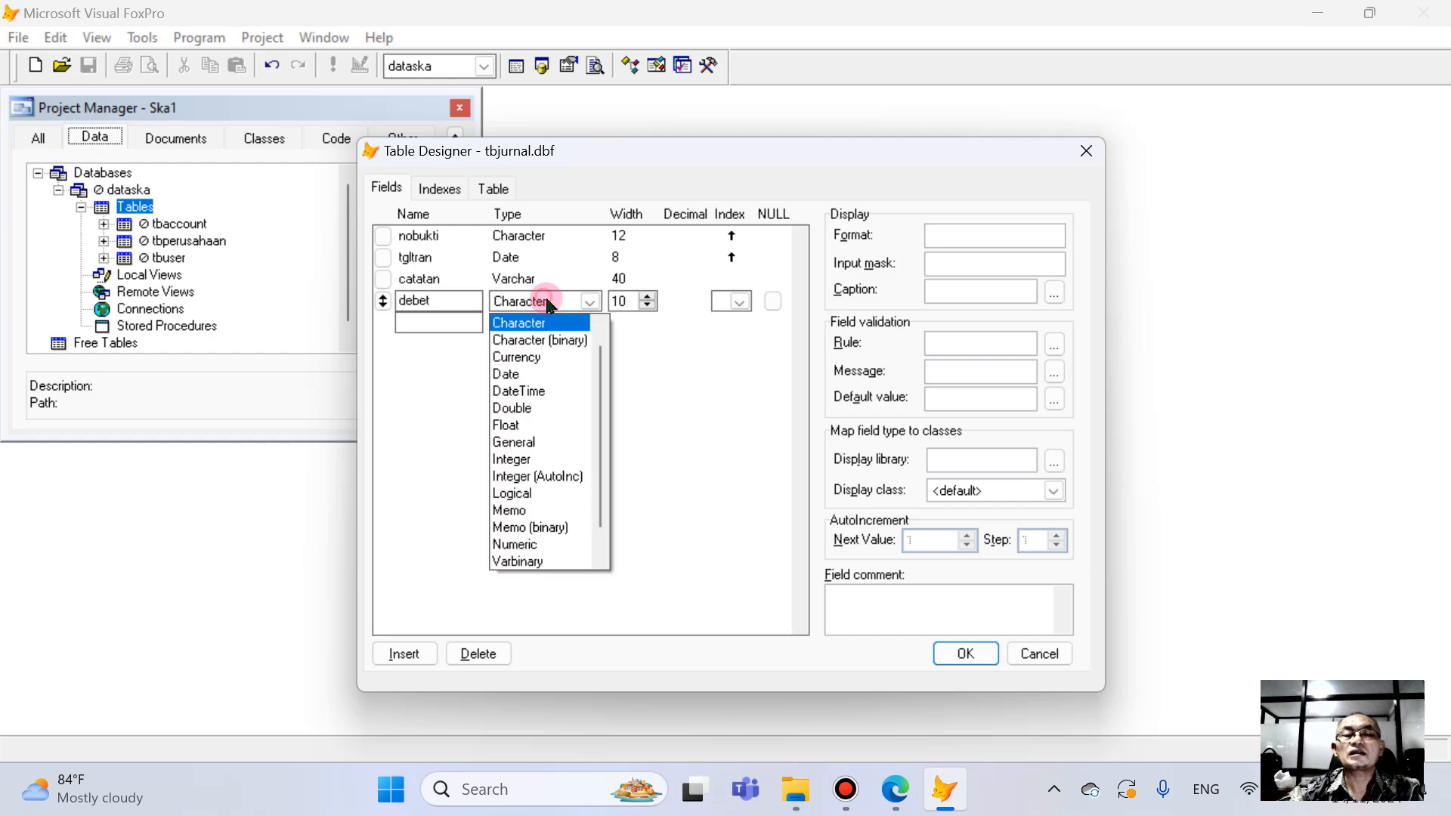
pyautogui.click(531, 356)
# - Add a field named kredit below debet with type Currency
pyautogui.click(440, 321)
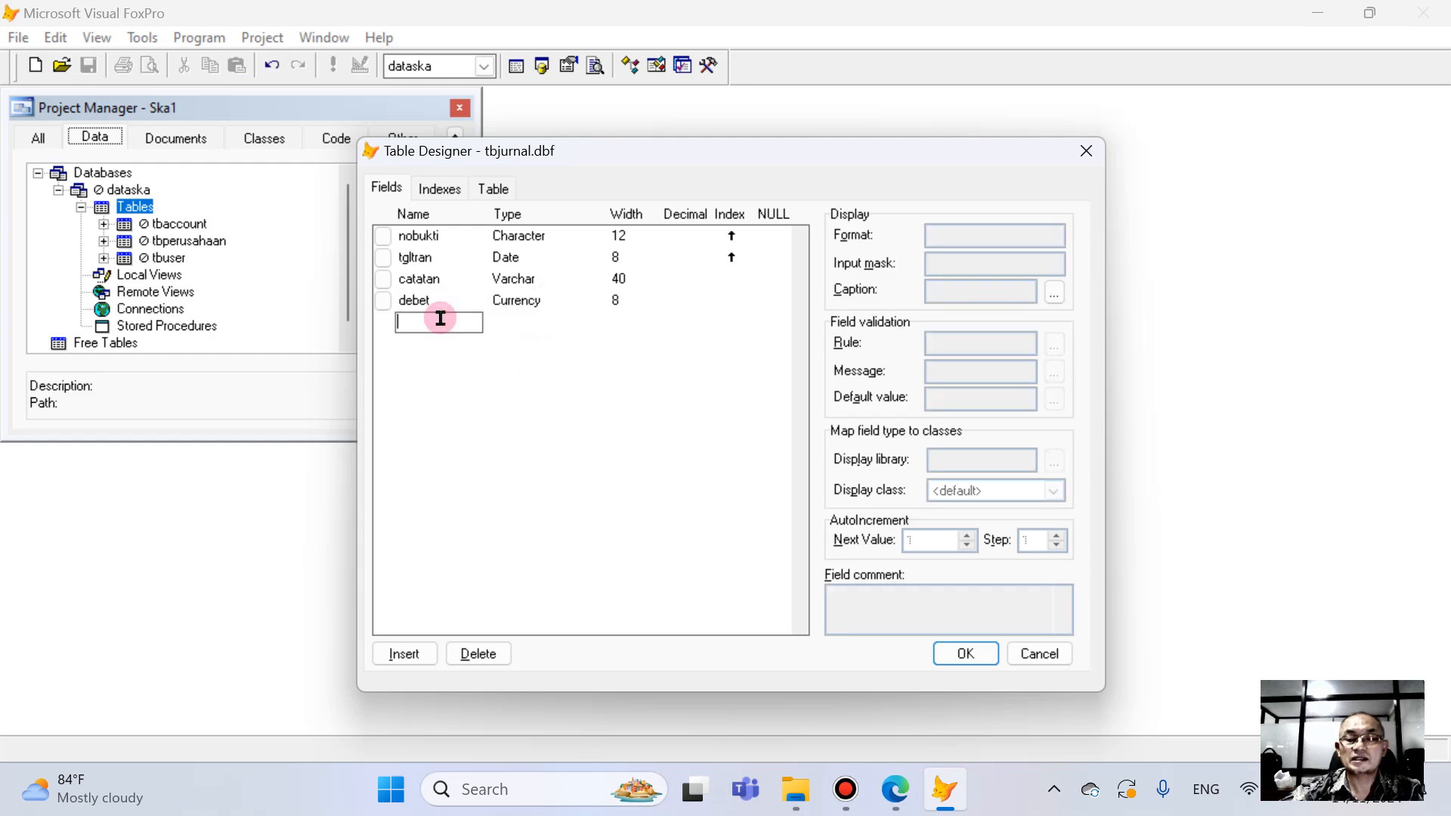
pyautogui.write('kredit')
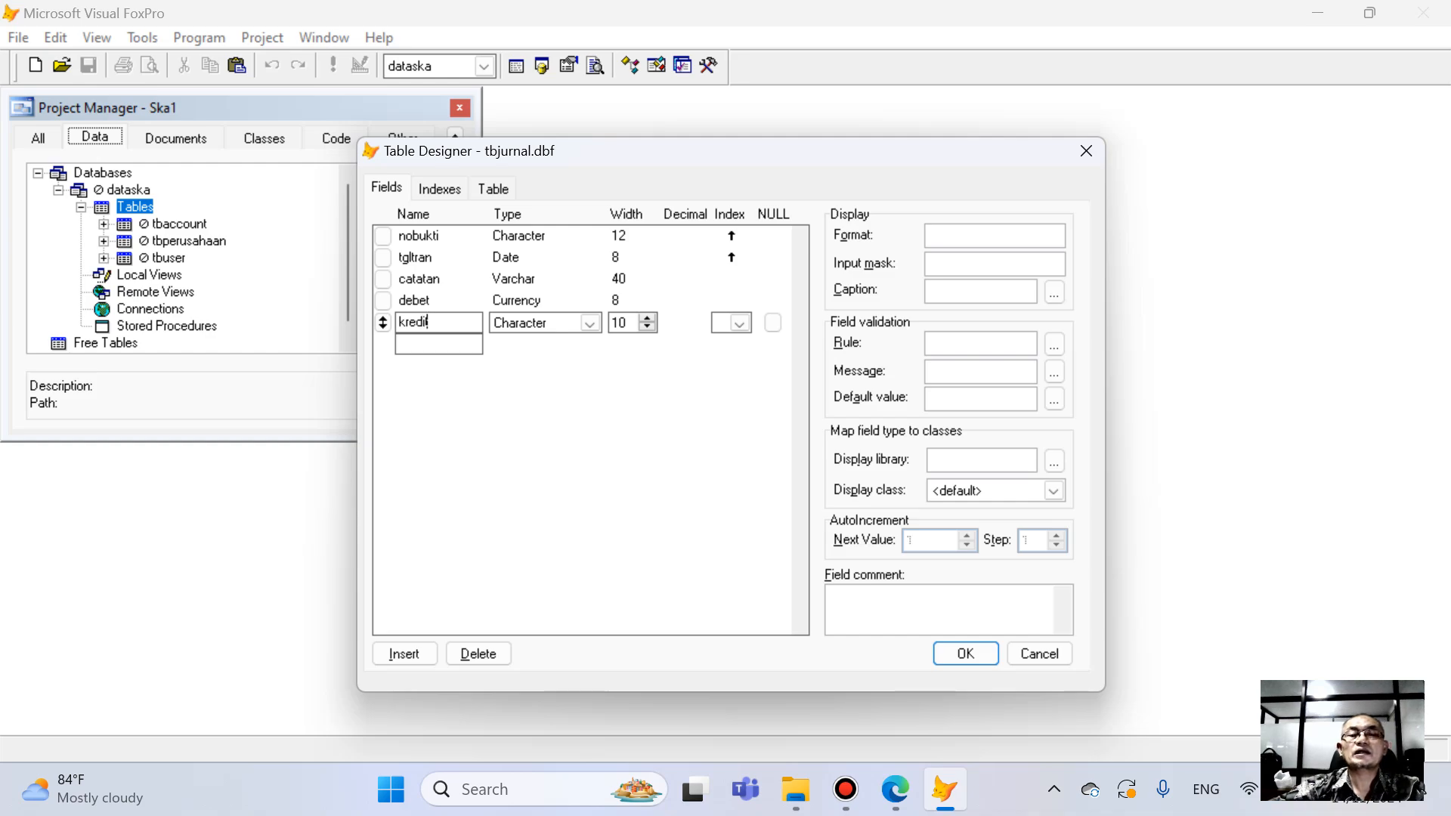
pyautogui.click(538, 322)
pyautogui.click(544, 379)
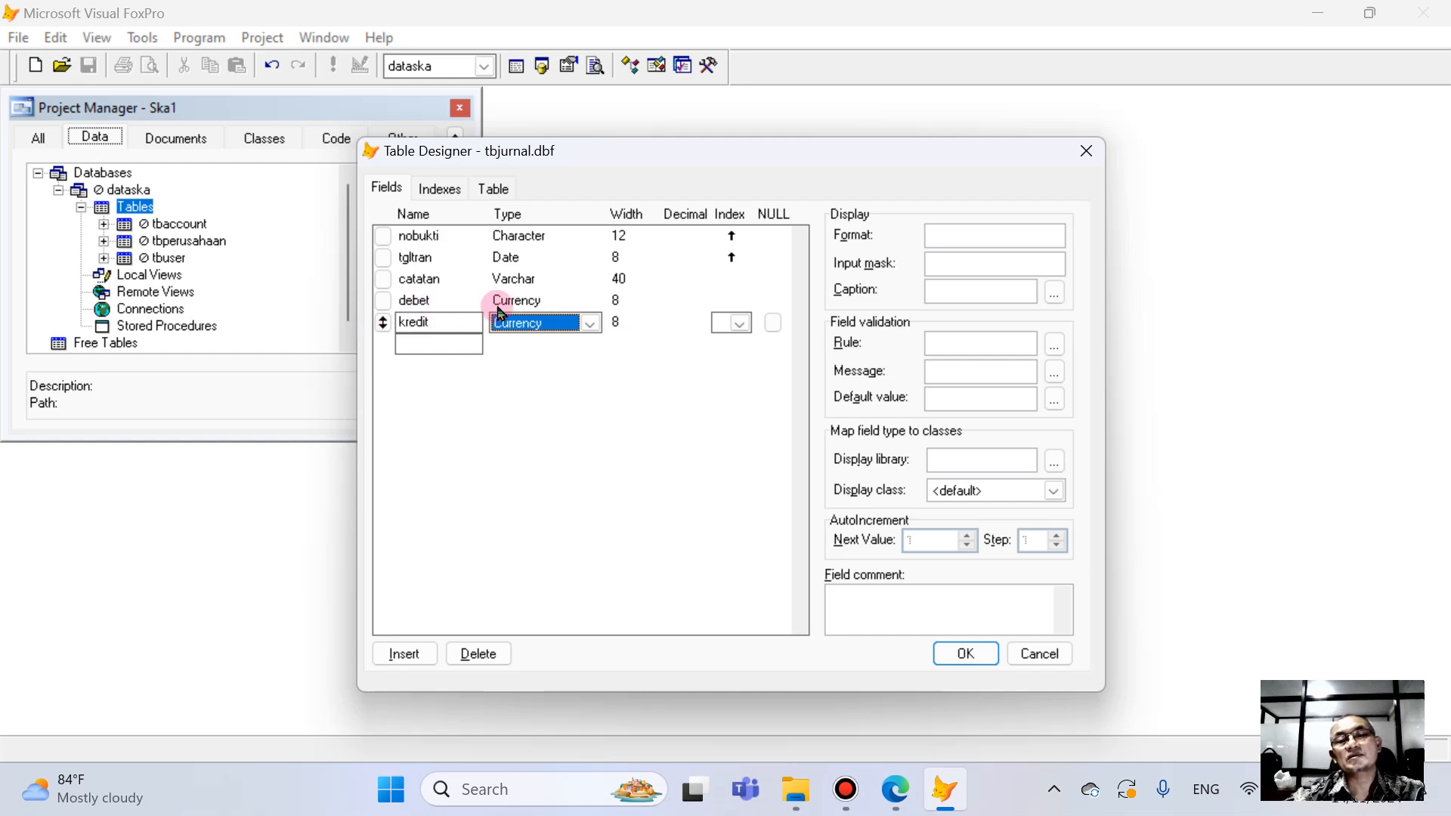
# - Set the input mask of the debet field to 9,999,9999,9999
pyautogui.click(422, 300)
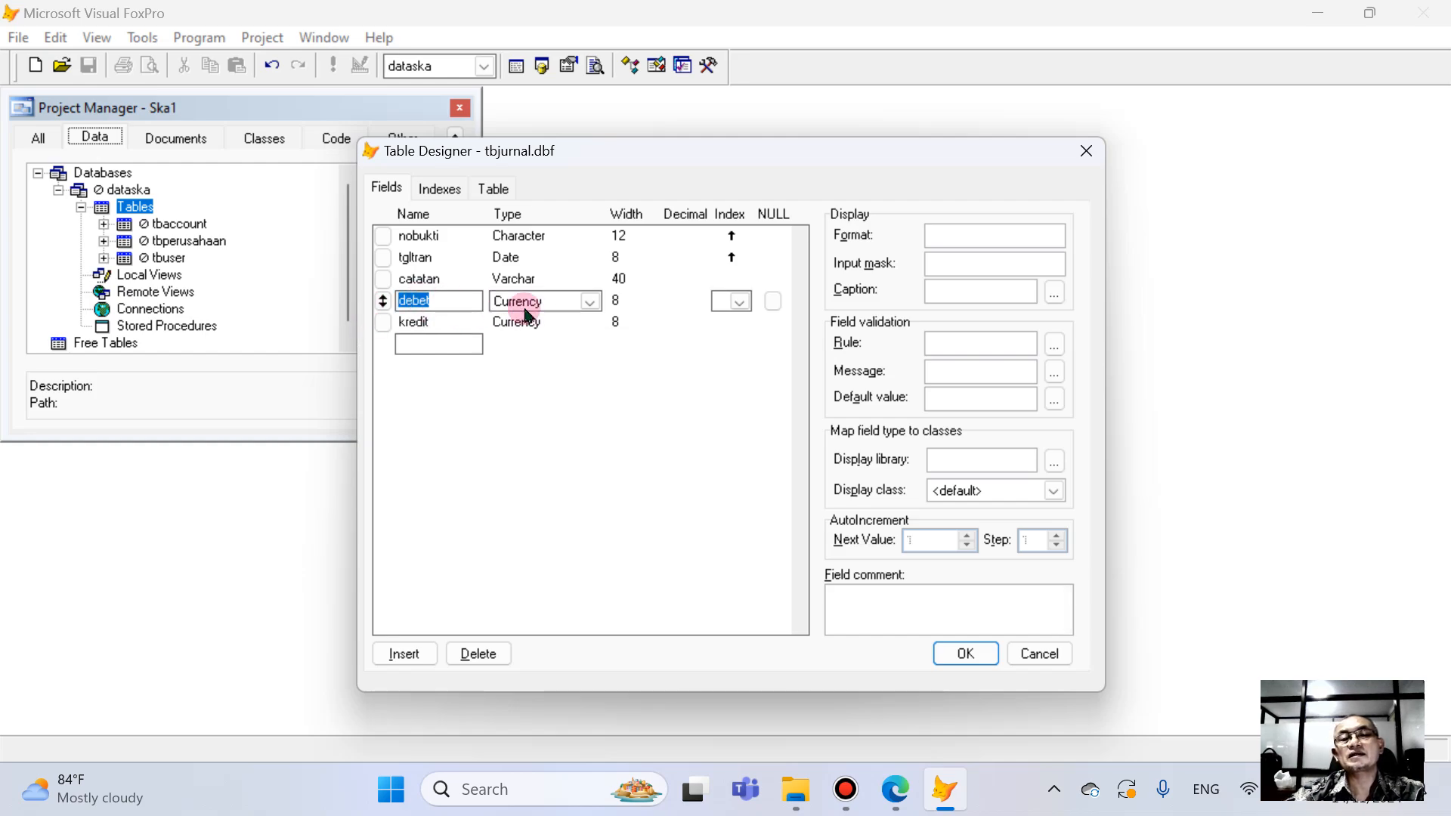
pyautogui.click(962, 266)
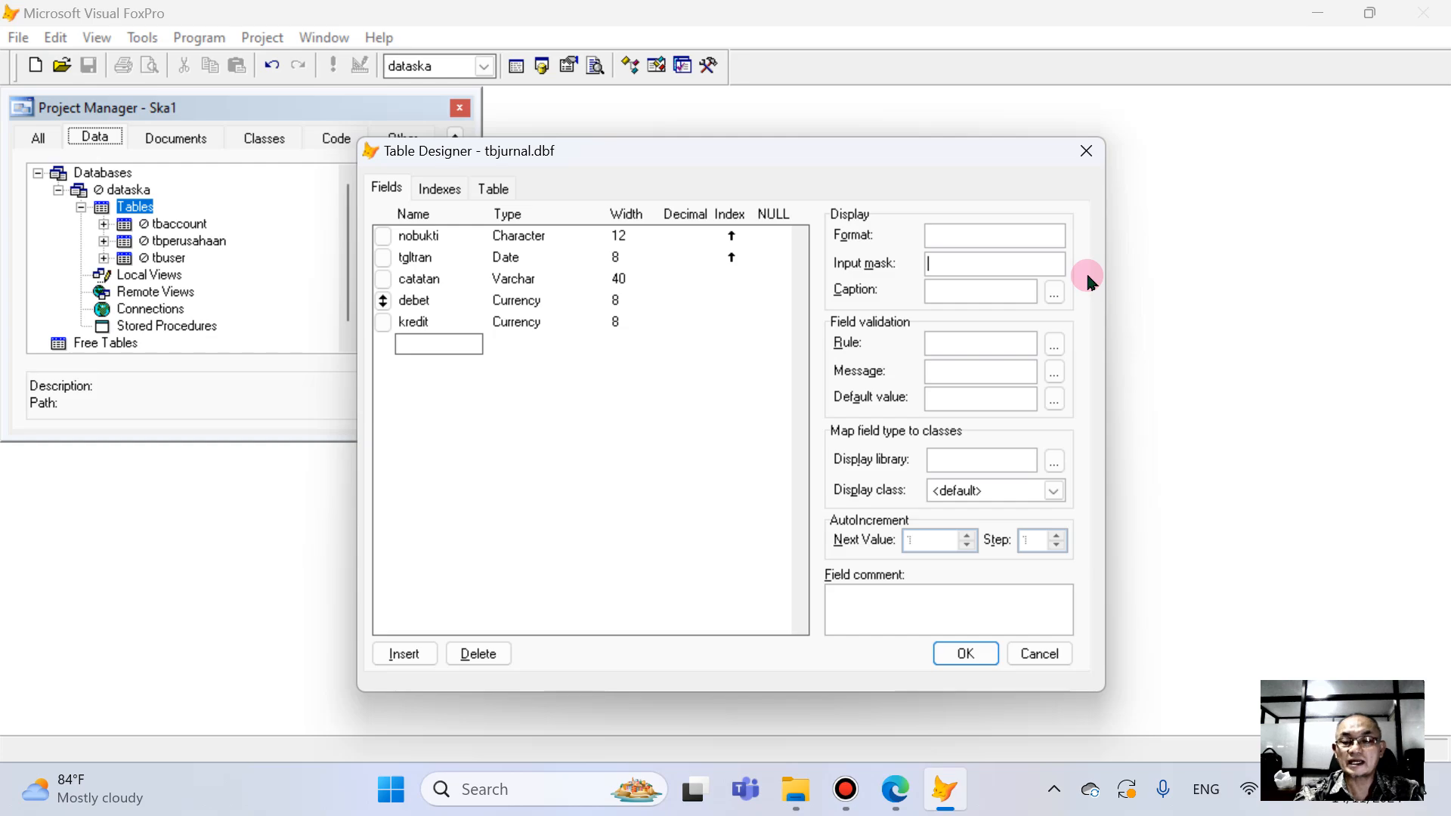
pyautogui.write('9')
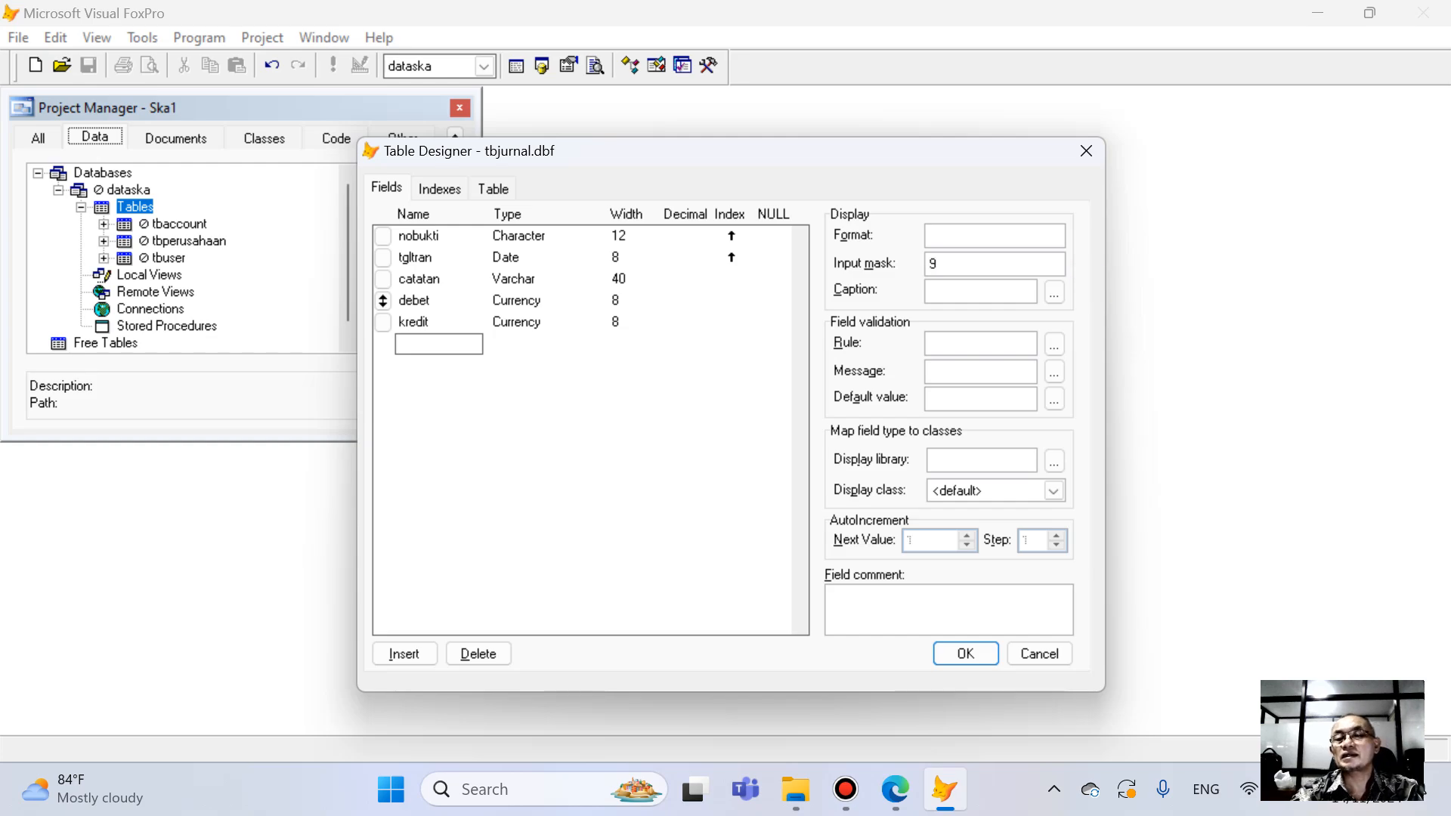
pyautogui.write(',999,9999,9999')
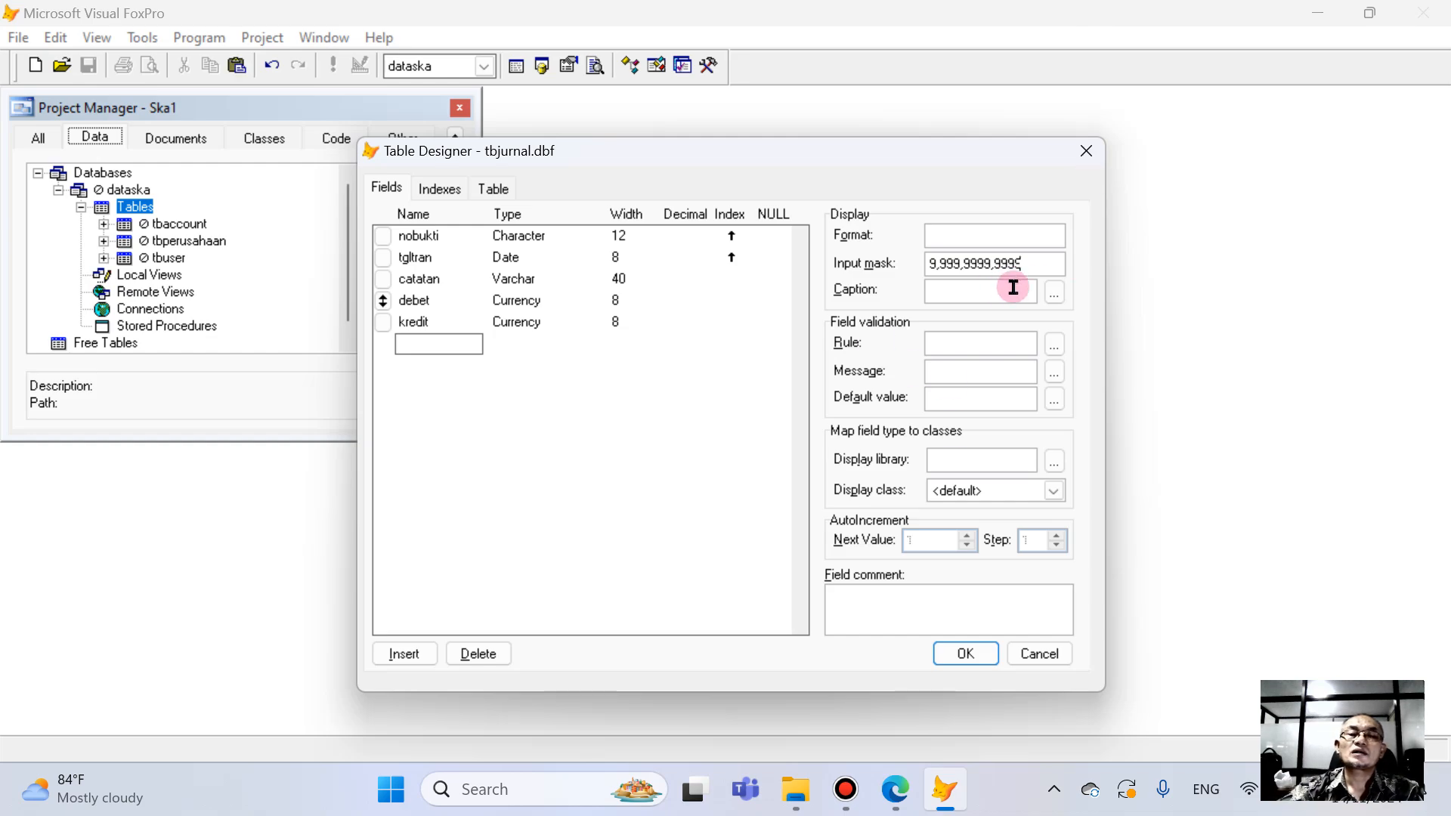
# - Set the input mask of the kredit field to 9,999,999,999
pyautogui.moveTo(1038, 265); pyautogui.dragTo(686, 268)
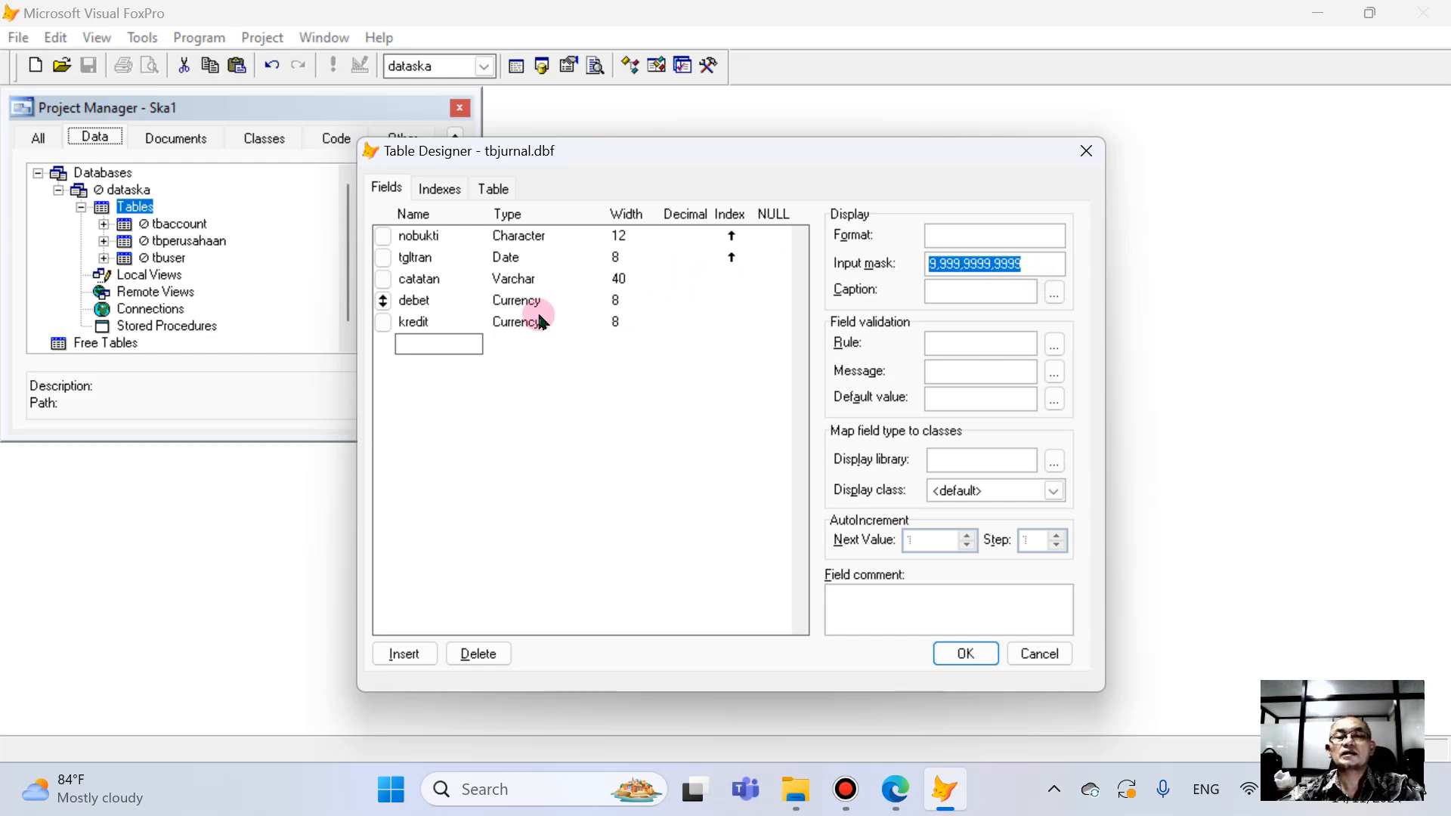
pyautogui.click(421, 323)
pyautogui.click(933, 263)
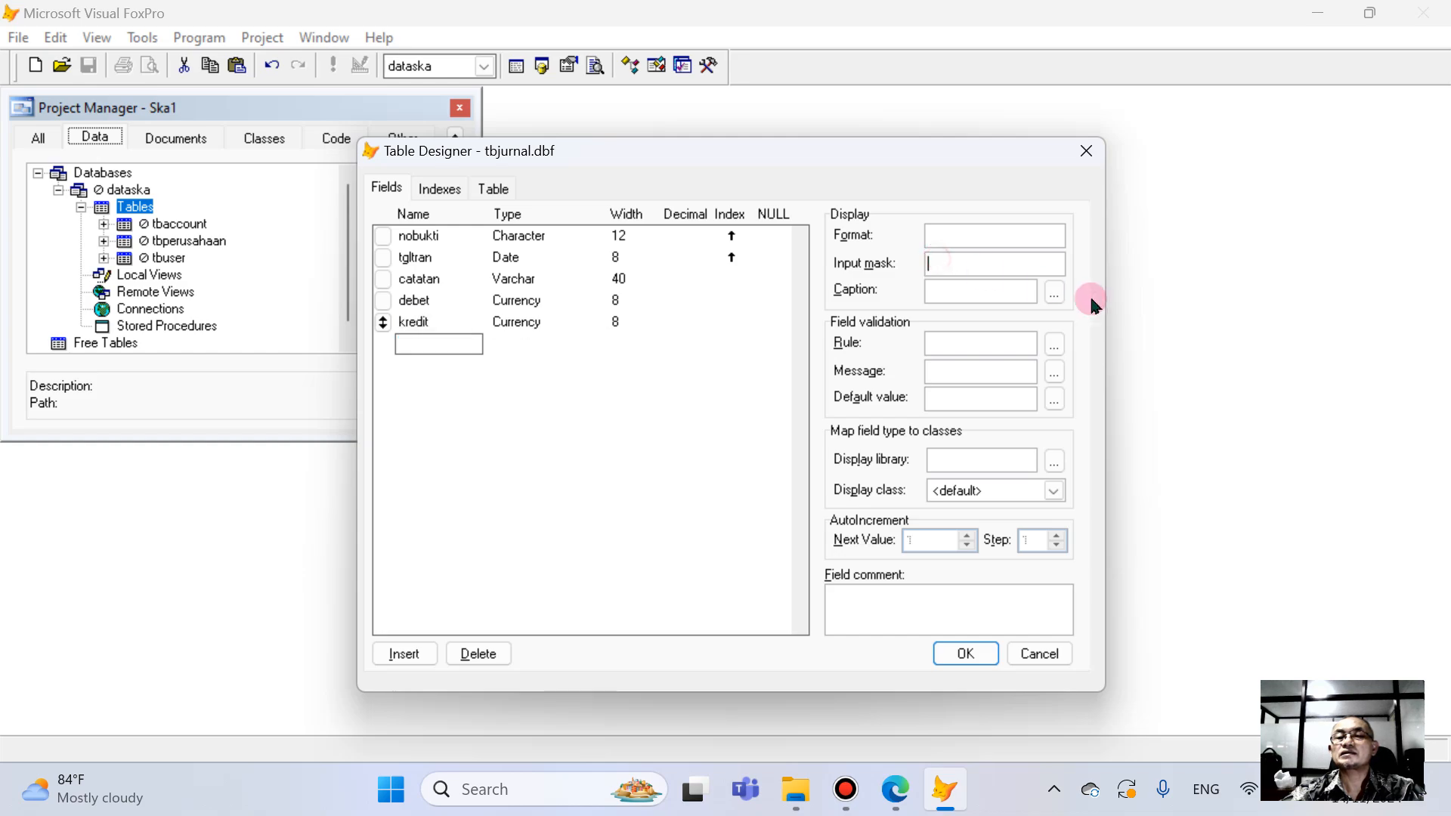
pyautogui.hotkey('ctrl', 'v')
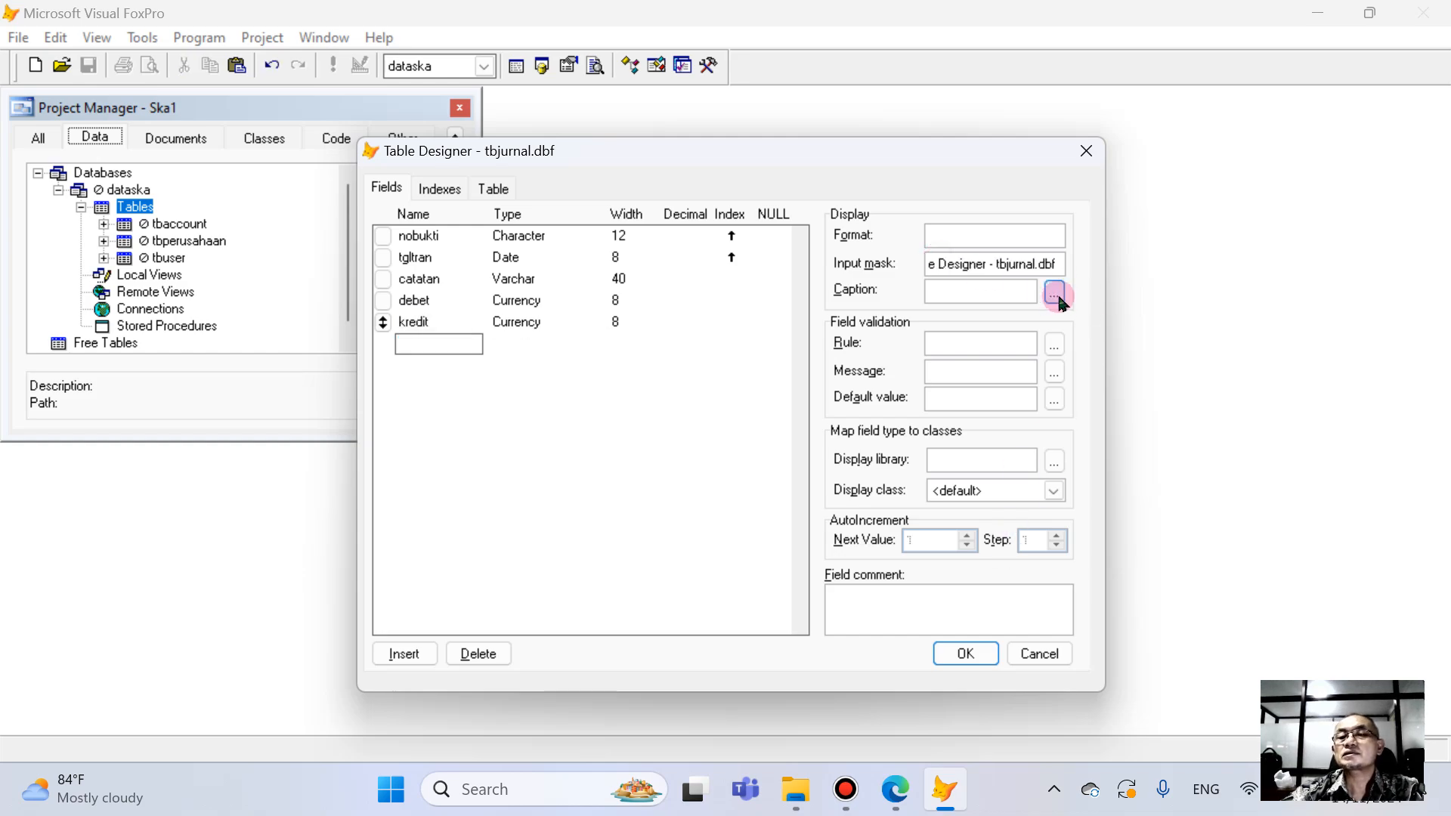
pyautogui.moveTo(1060, 270); pyautogui.dragTo(692, 217)
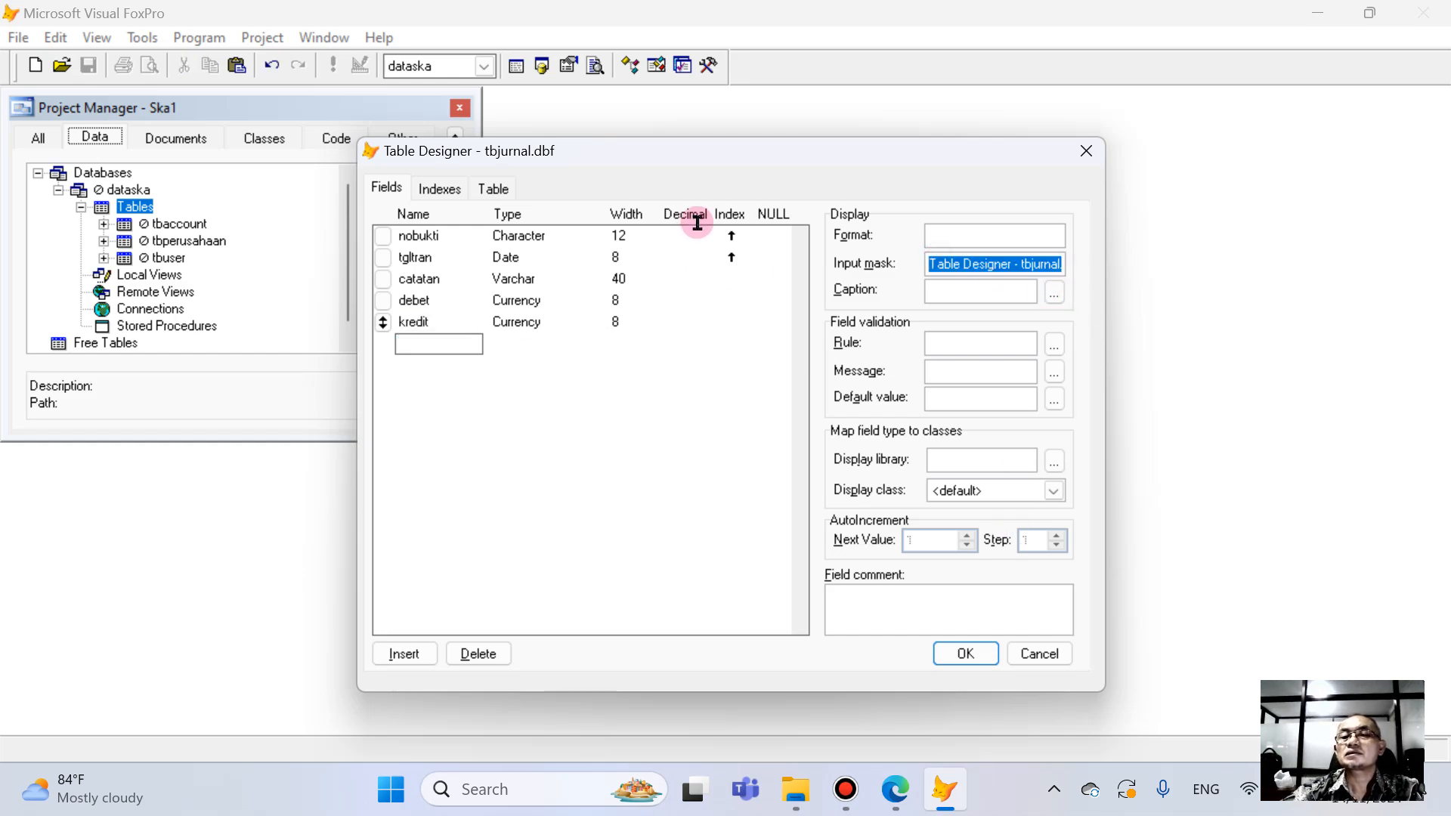
pyautogui.write('$,999')
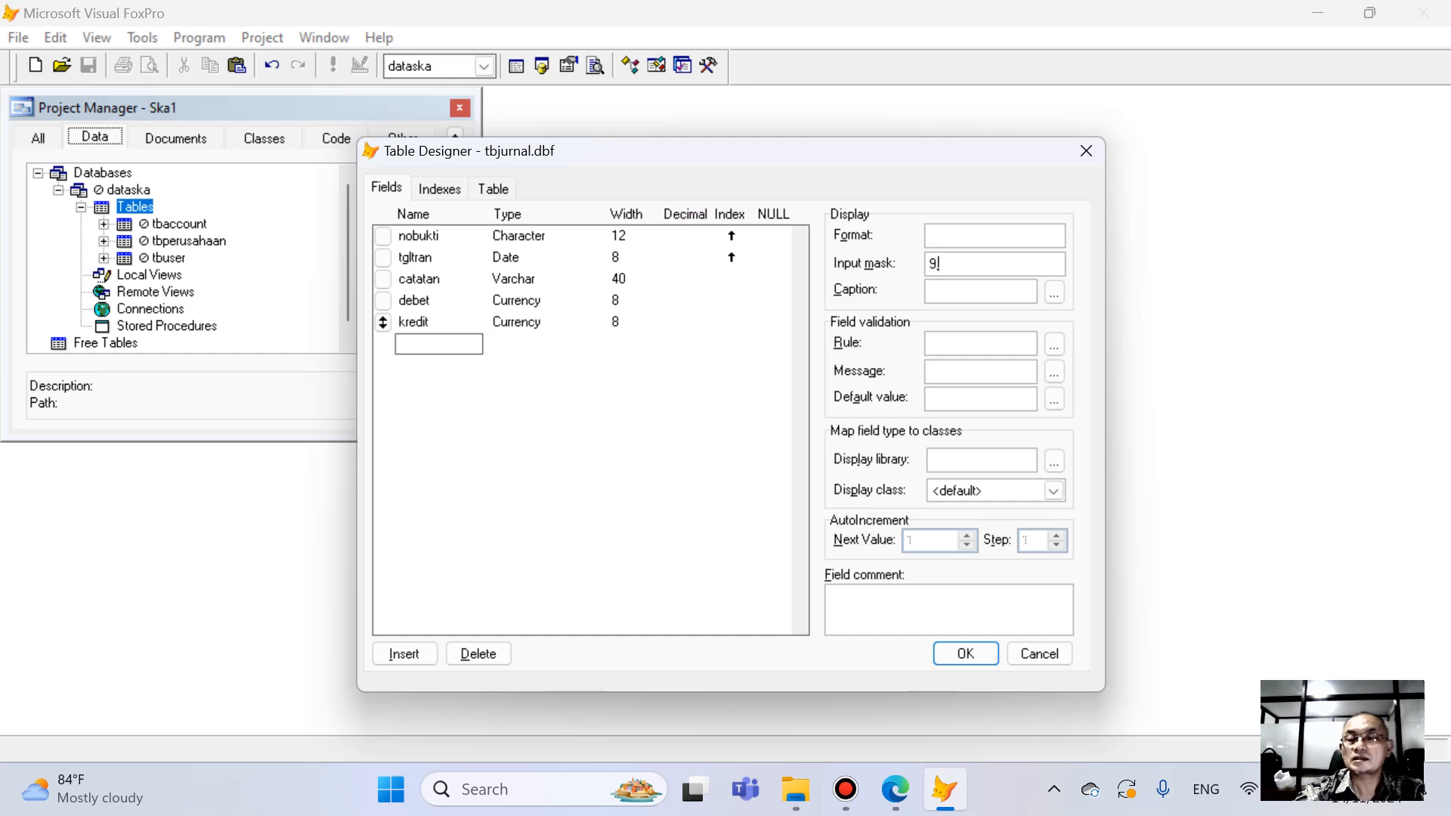
pyautogui.write(',999')
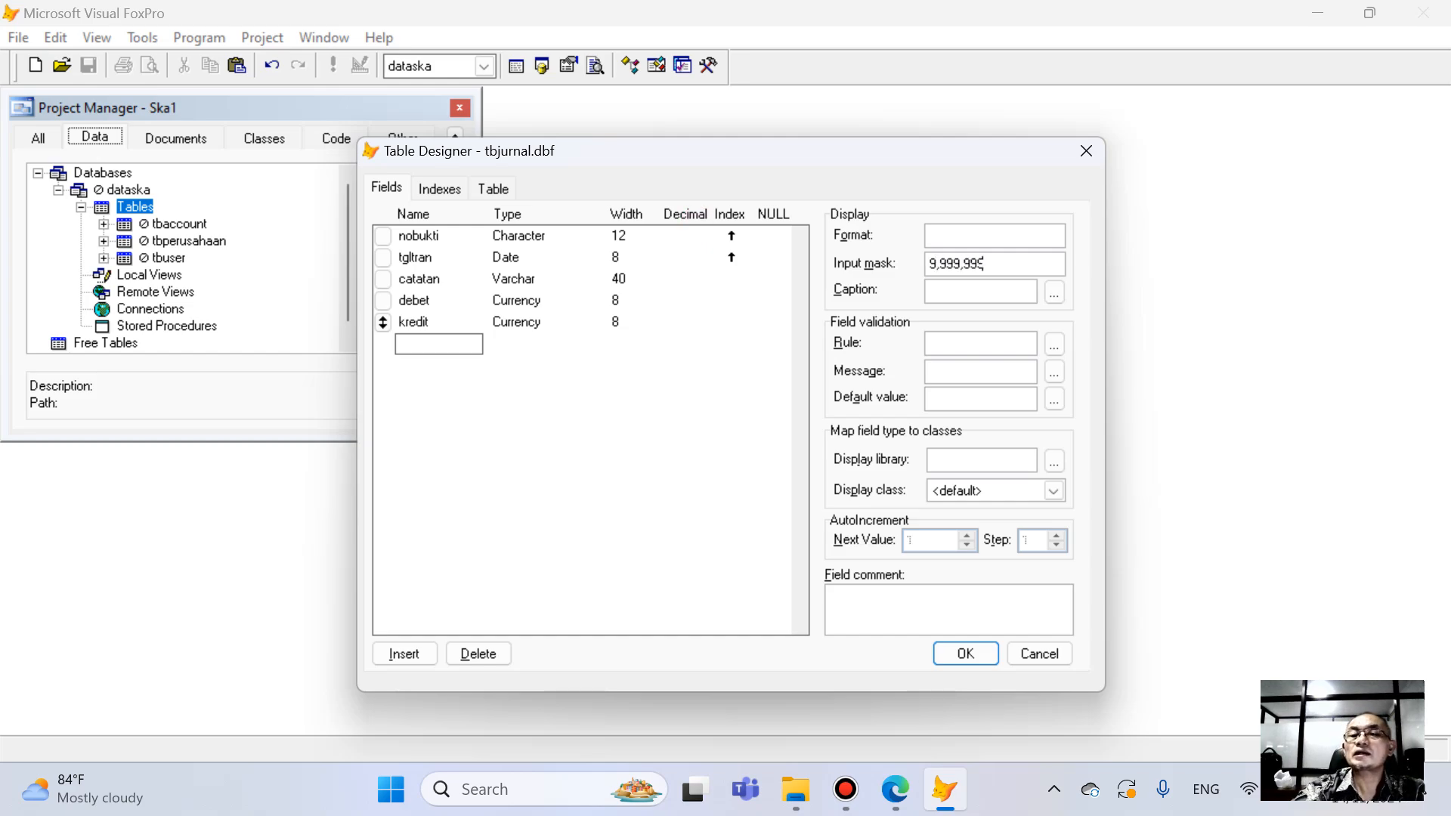
pyautogui.write(',999')
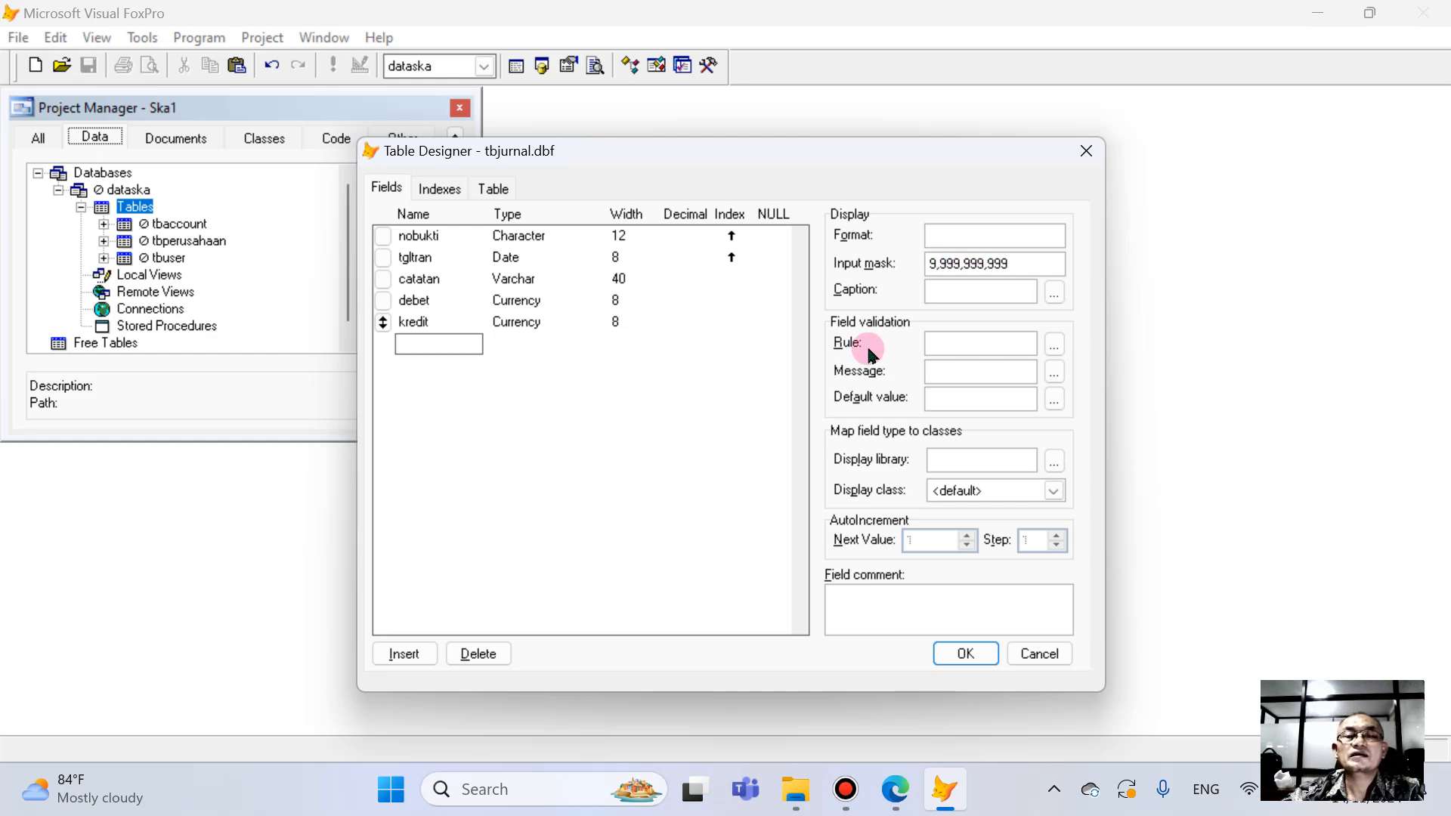
# - Insert a Character field named noac above debet with width 6 and an ascending index
pyautogui.click(385, 298)
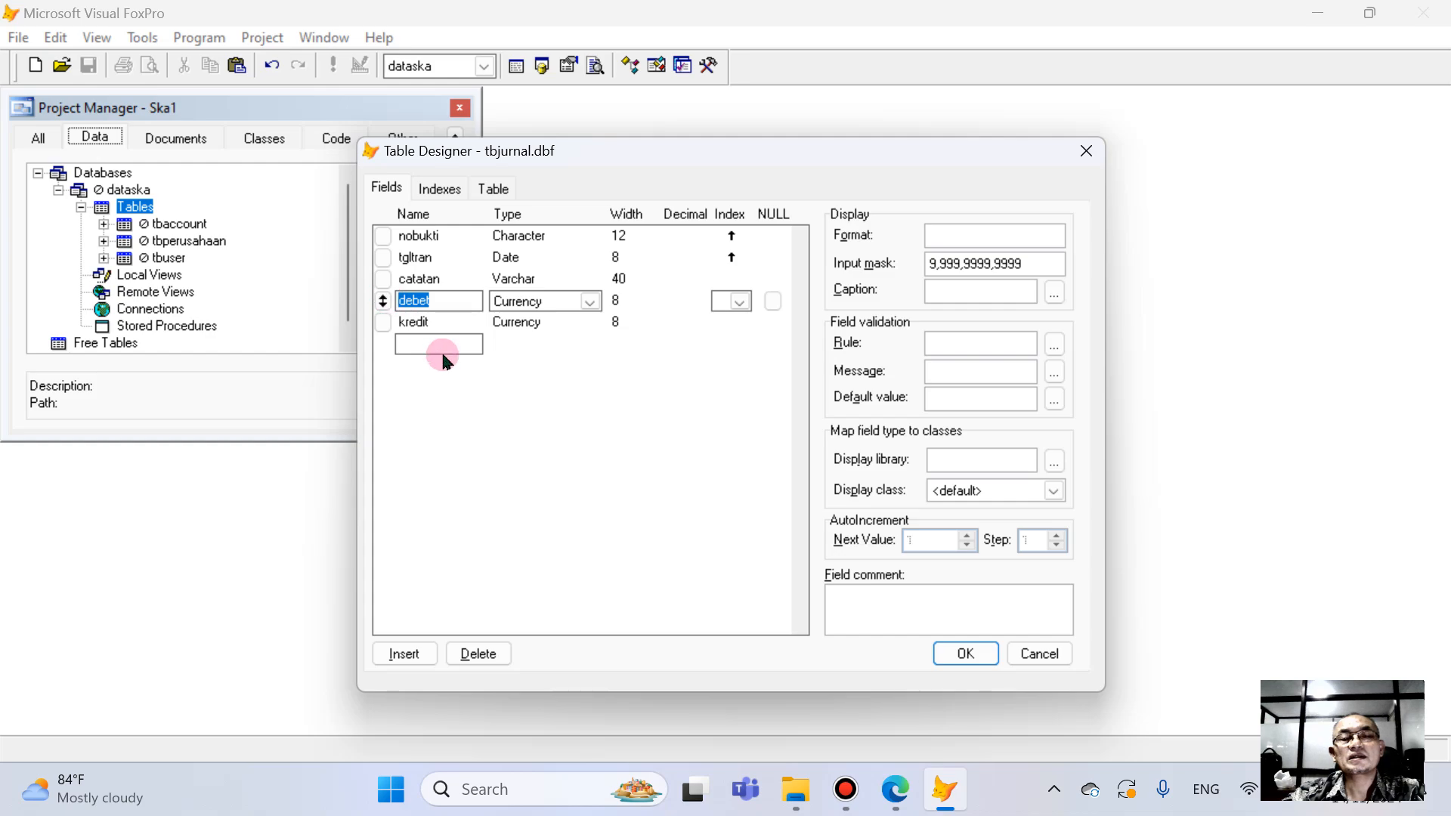
pyautogui.click(404, 653)
pyautogui.click(454, 302)
pyautogui.doubleClick(454, 303)
pyautogui.write('nc')
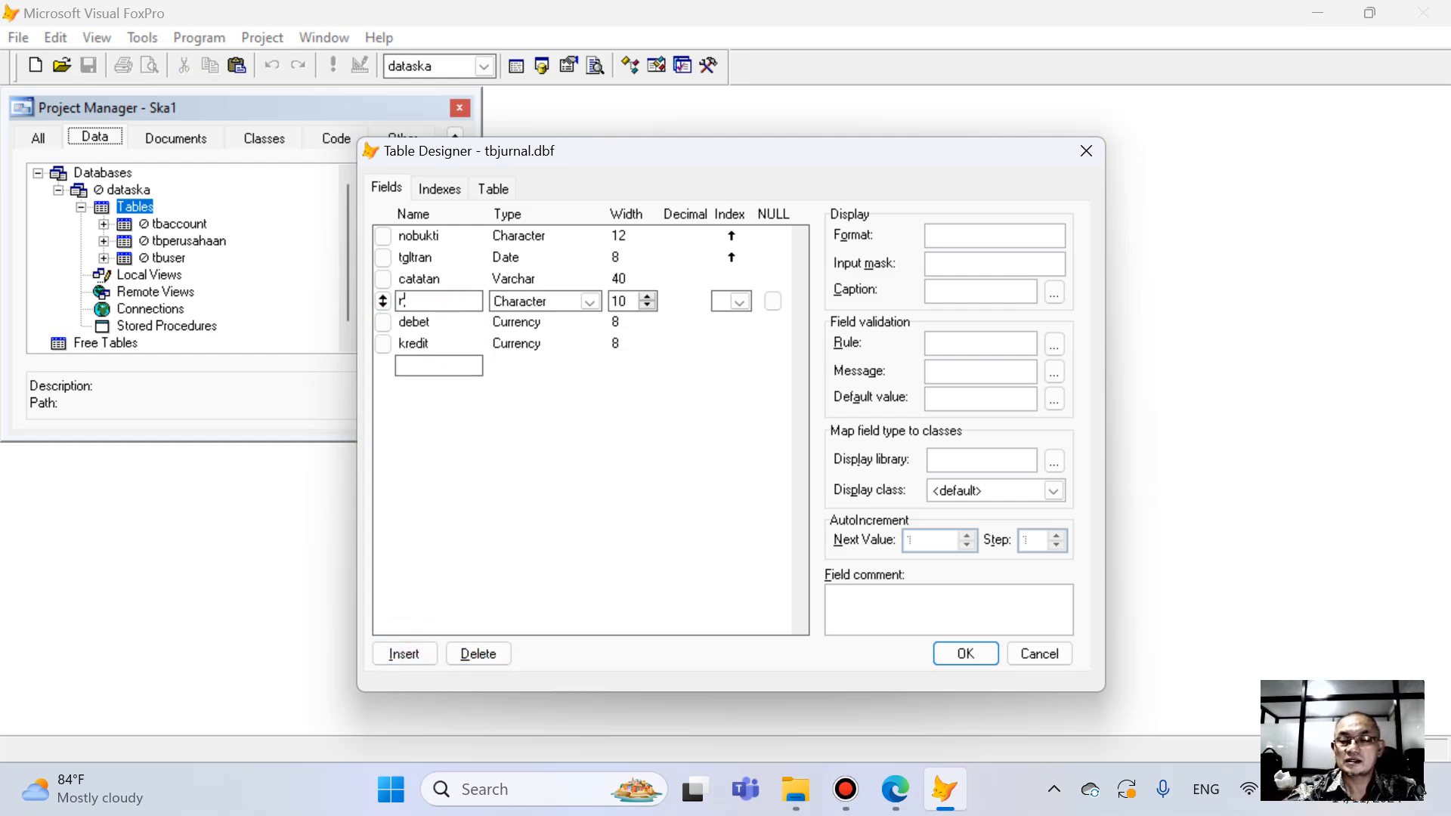
pyautogui.write('a')
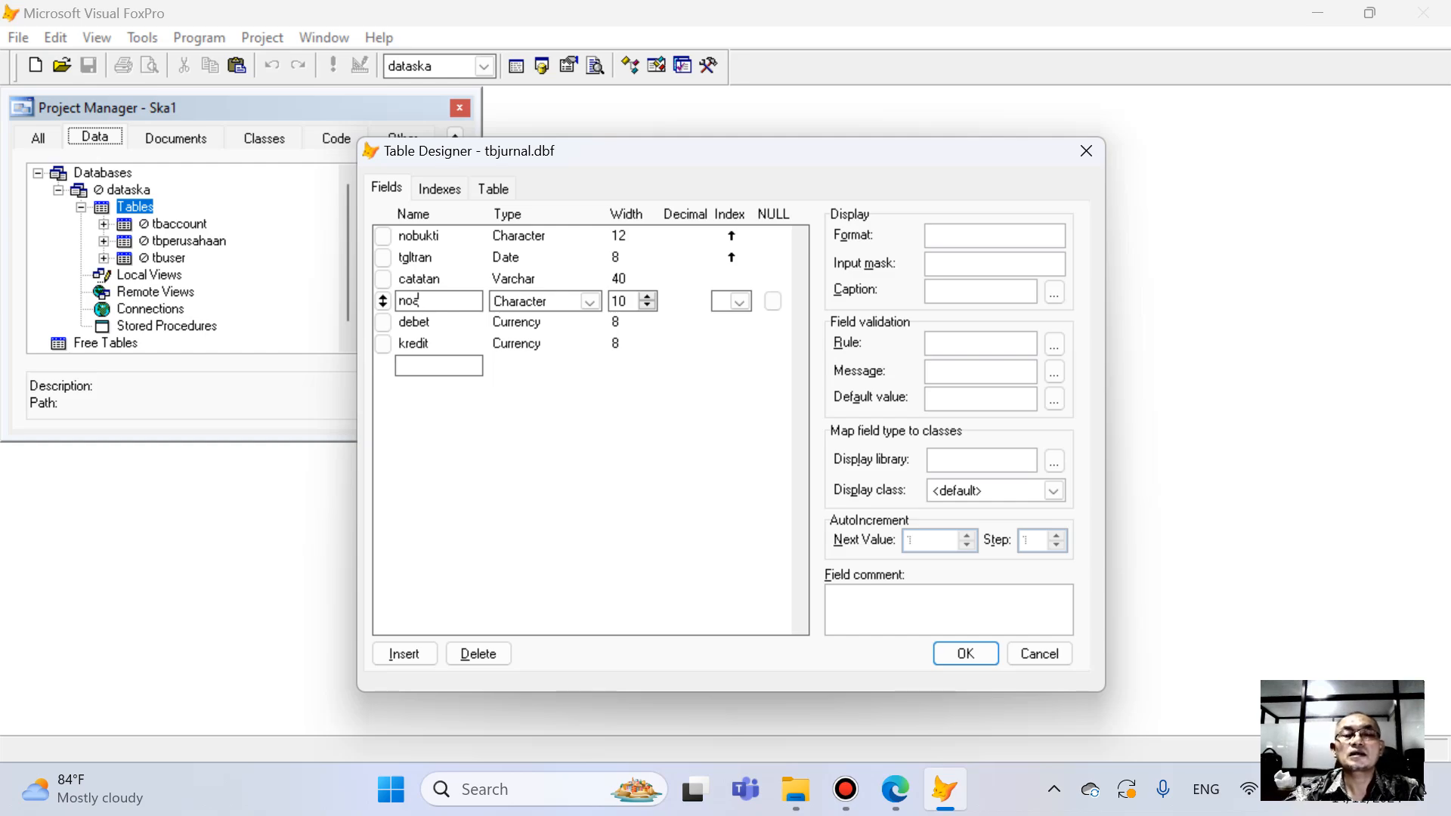
pyautogui.write('c')
pyautogui.click(618, 302)
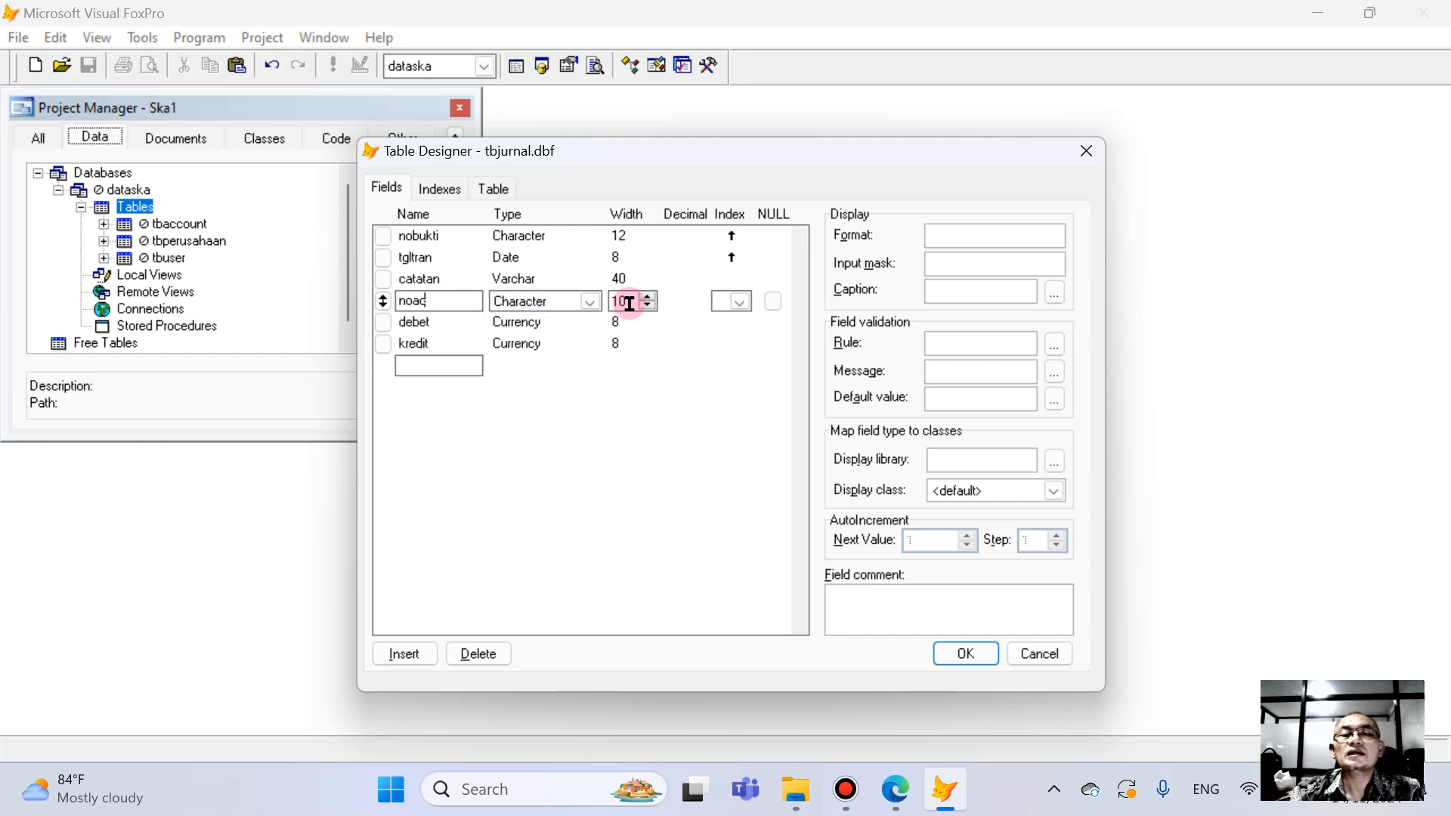
pyautogui.write('6')
pyautogui.click(736, 303)
pyautogui.click(746, 337)
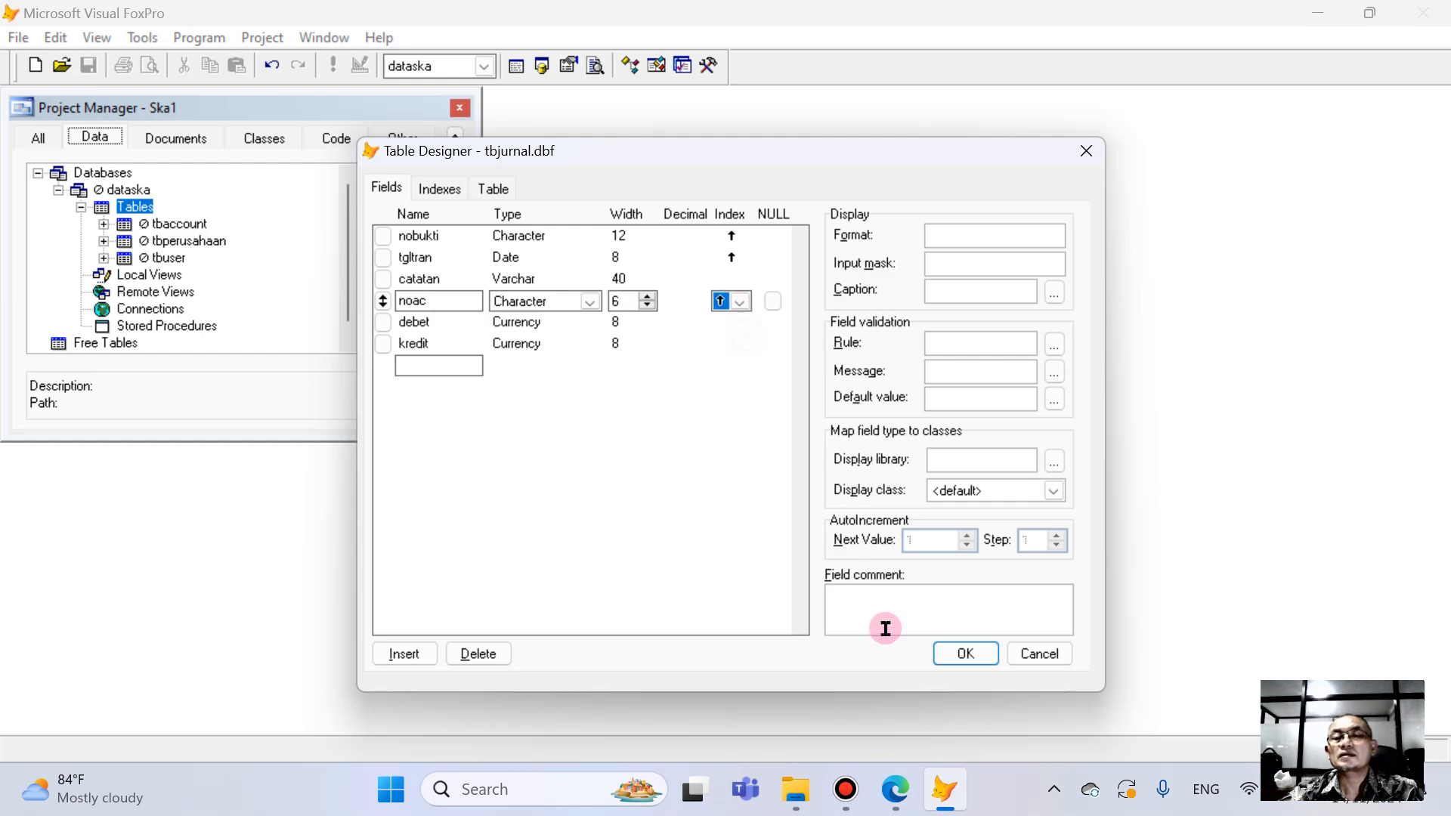
# - Check the TbJurnal field list in the PDF book in Edge, and back in Visual FoxPro save the tbJurnal table structure
pyautogui.click(895, 789)
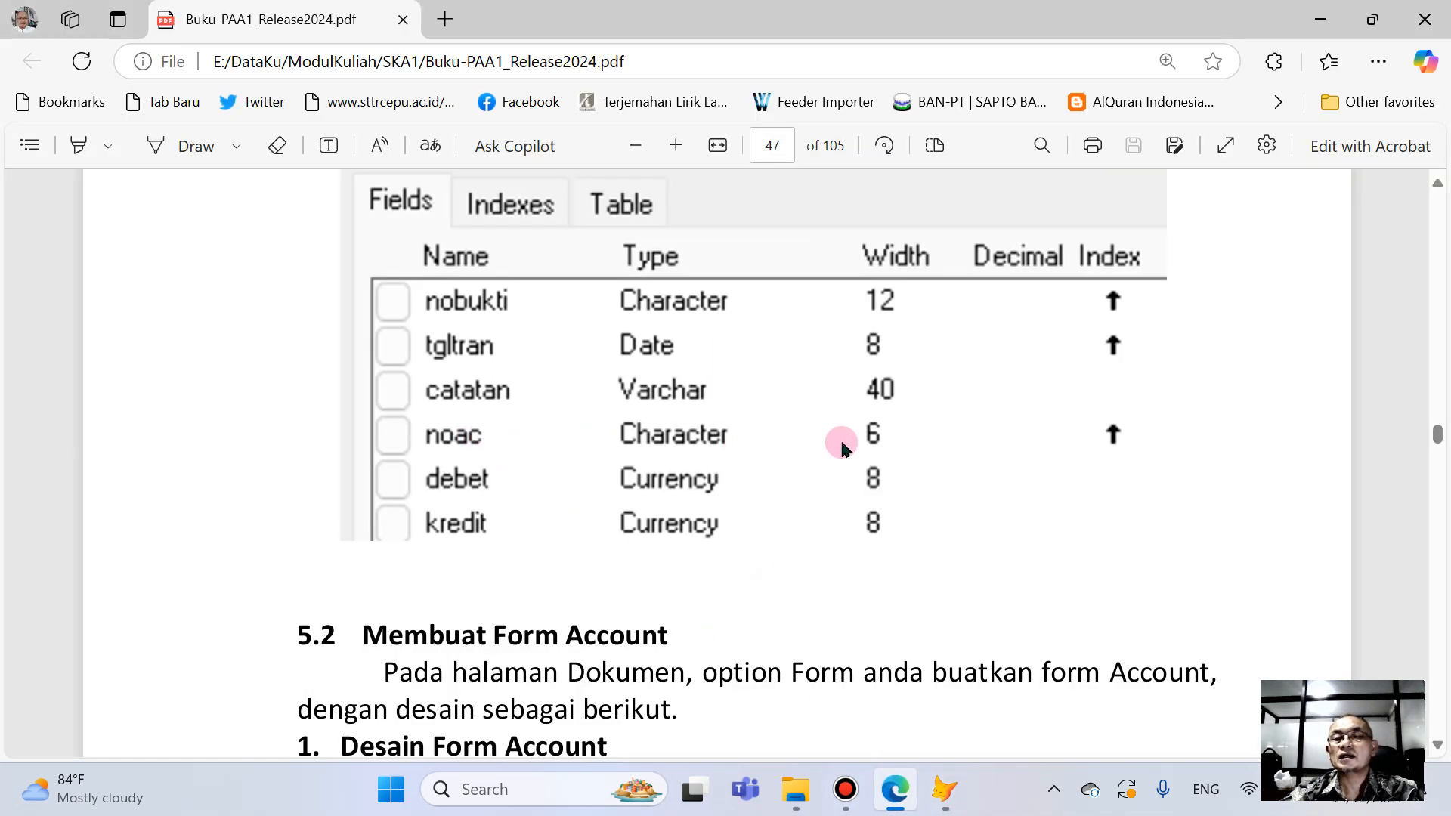
pyautogui.click(945, 788)
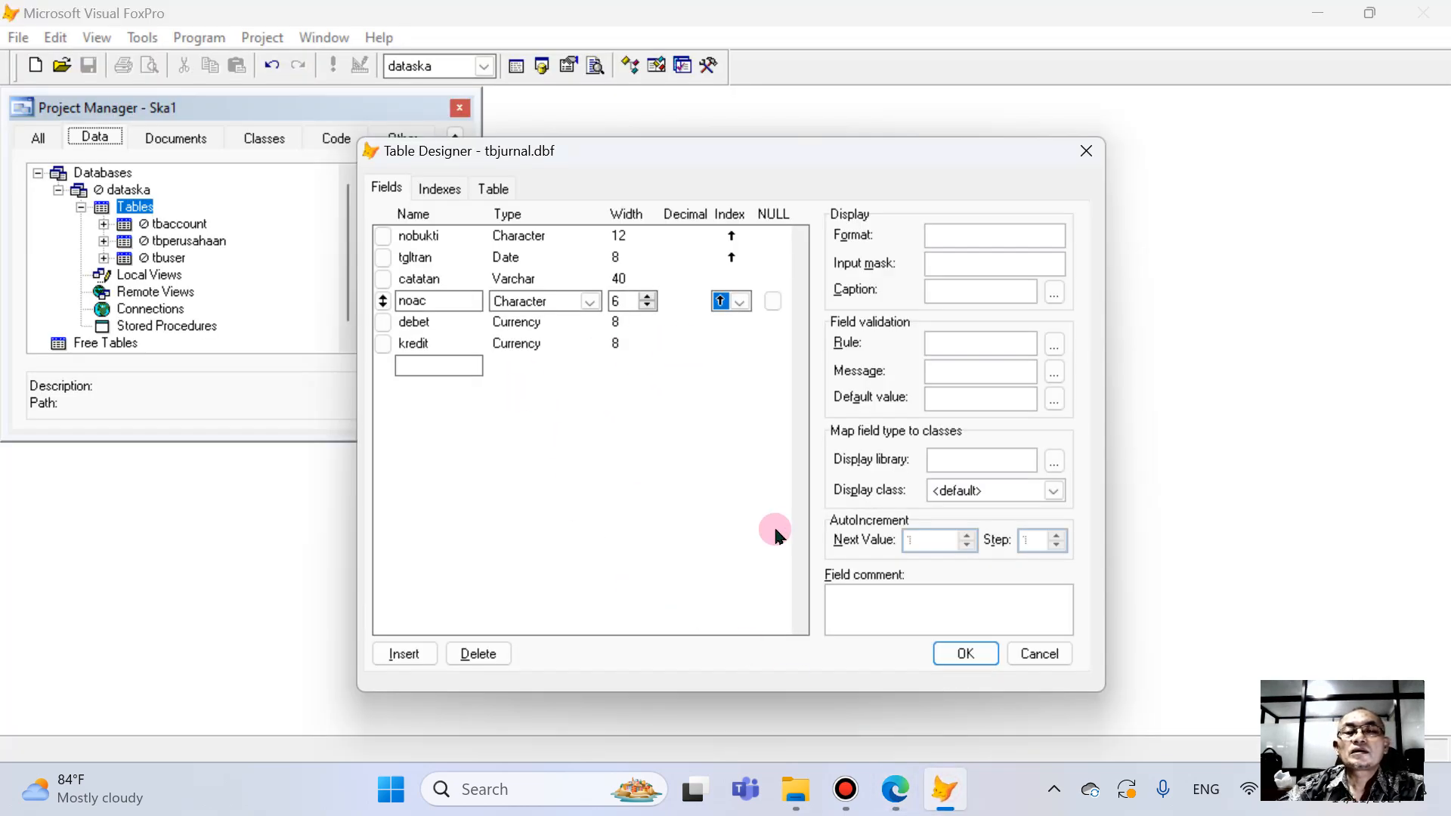
pyautogui.click(964, 653)
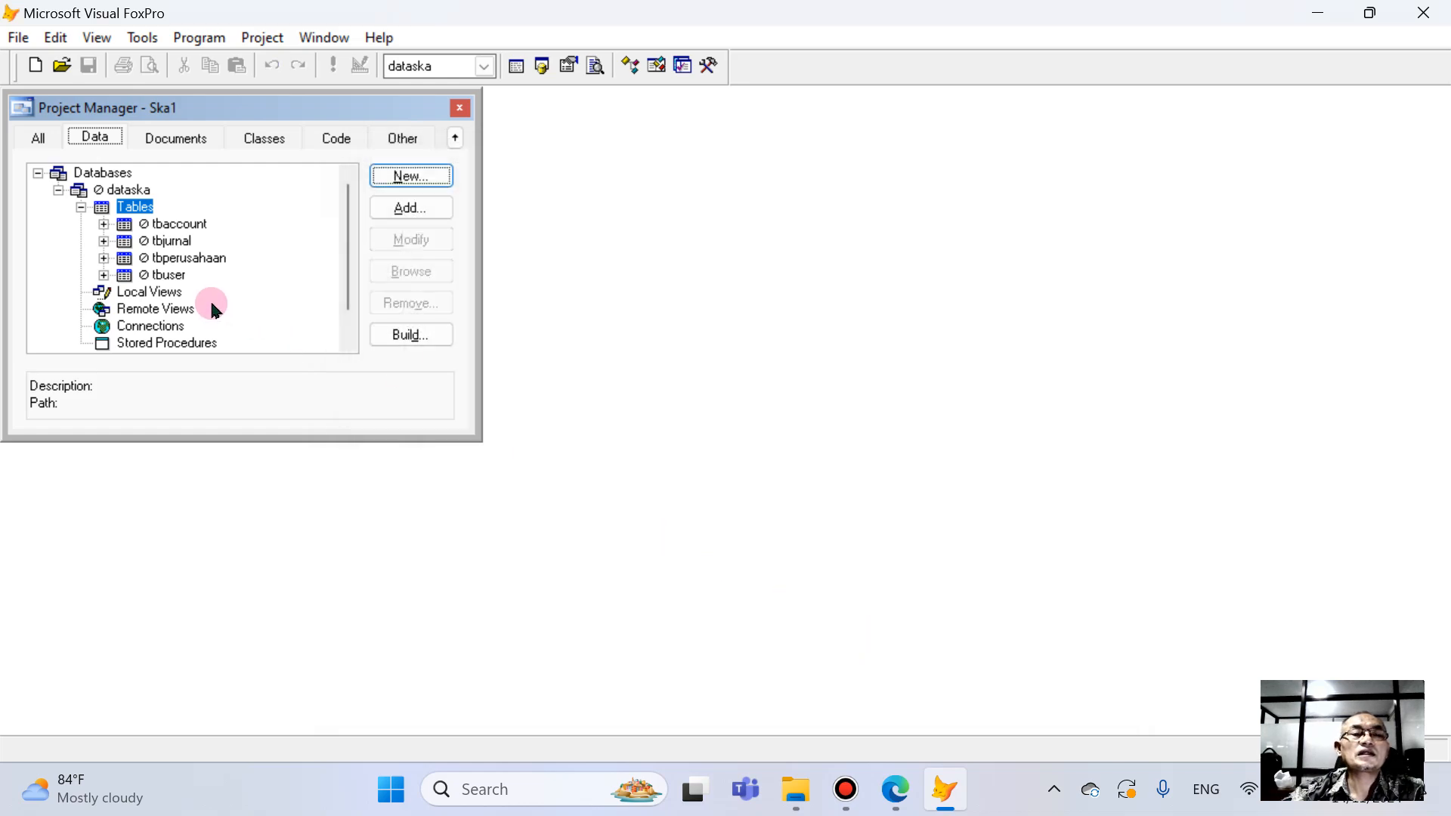
# - Open the tbaccount table for modification and set the saldoa field's input mask to 999,999,999,999
pyautogui.click(185, 224)
pyautogui.click(412, 240)
pyautogui.click(423, 278)
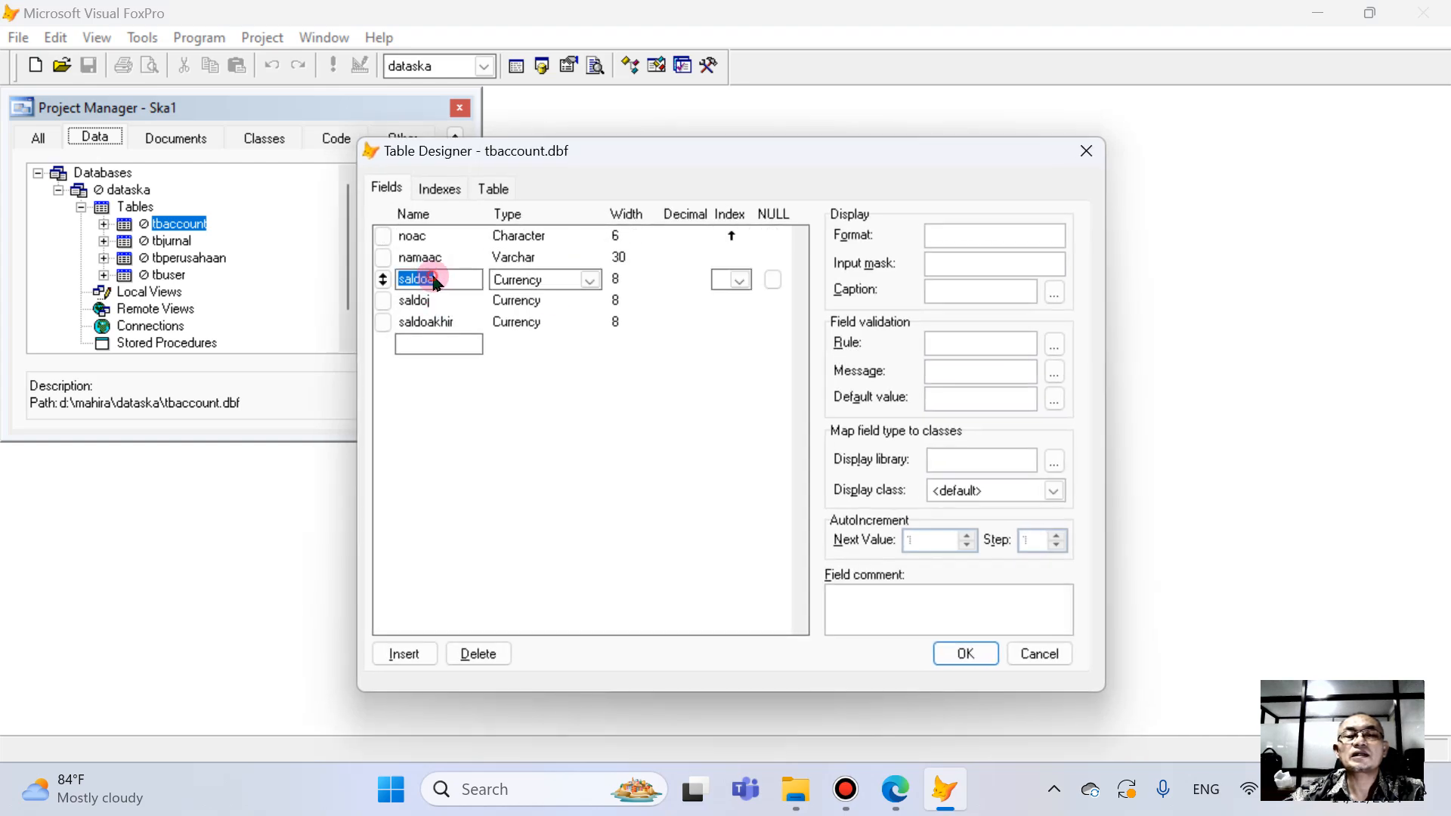
pyautogui.click(935, 269)
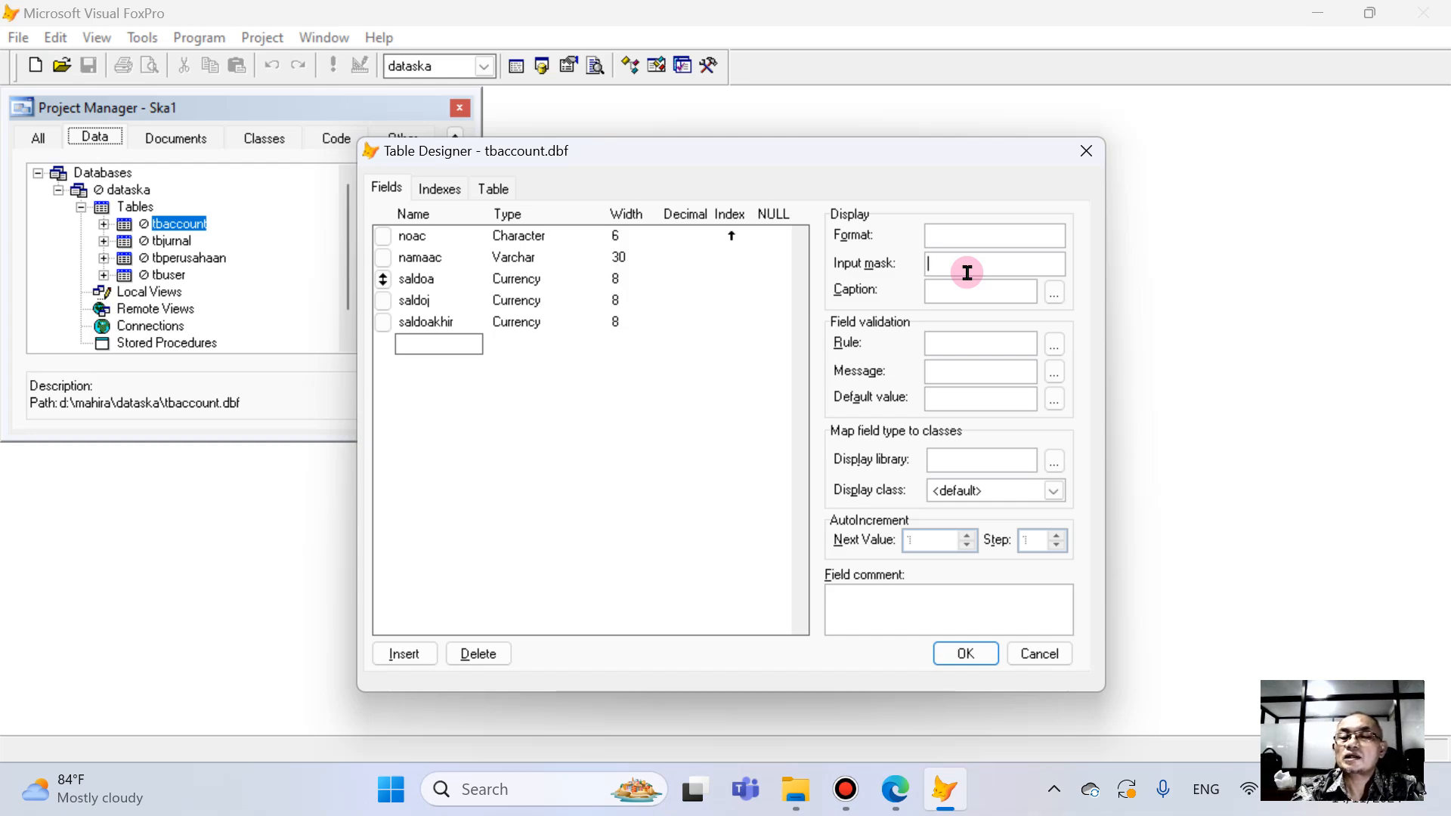
pyautogui.write('9')
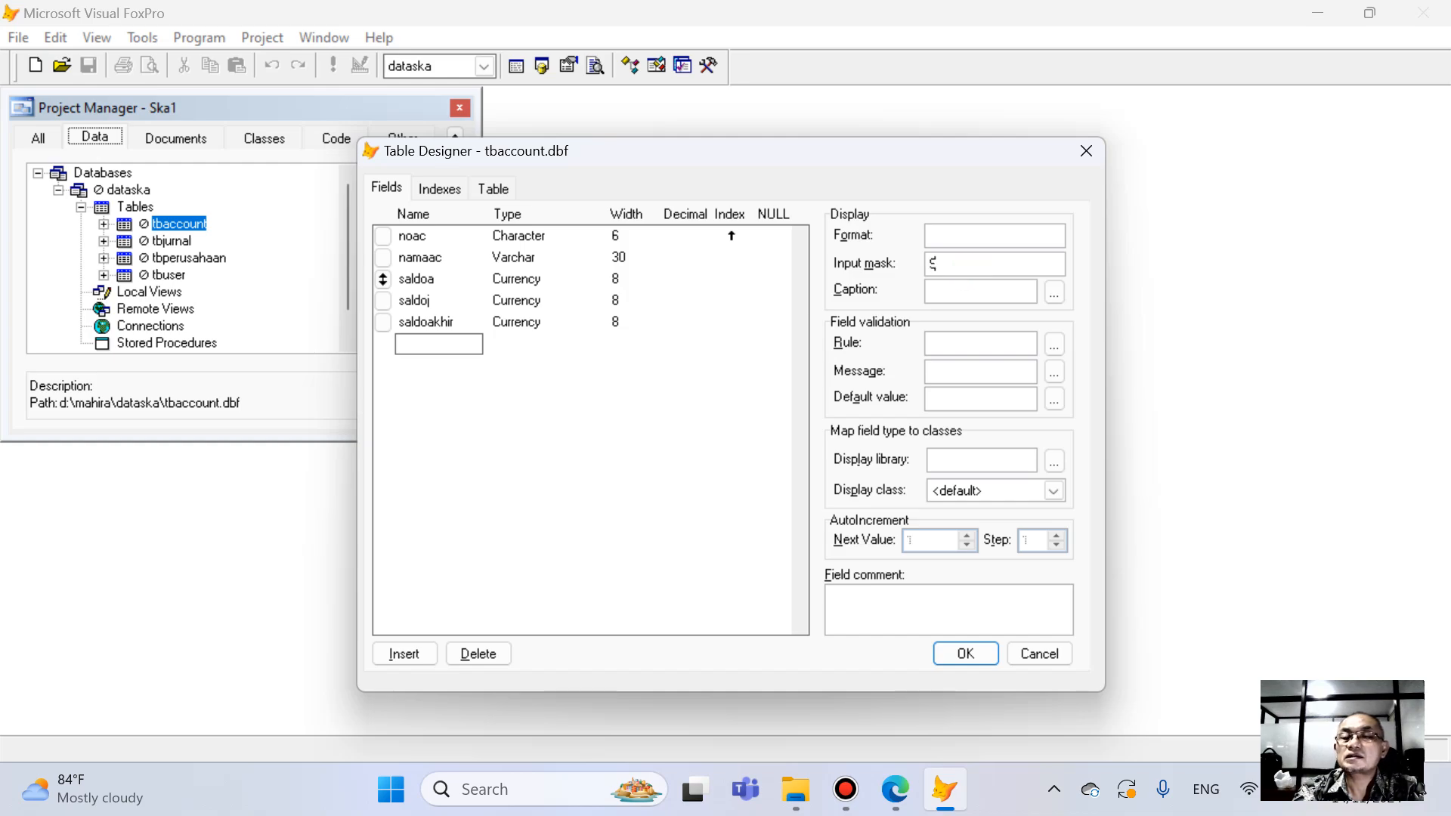
pyautogui.write('99,999')
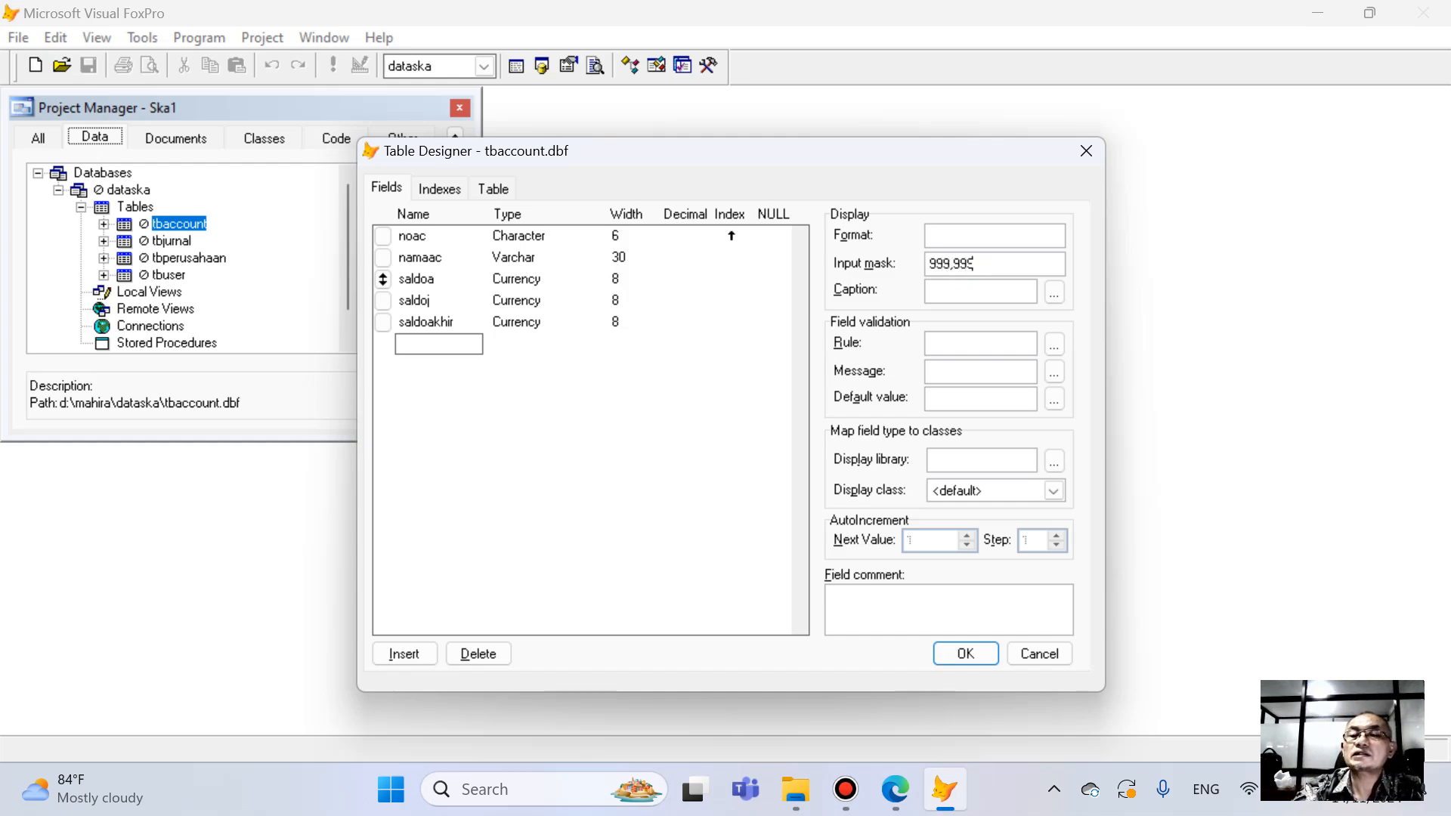
pyautogui.write(',999,999')
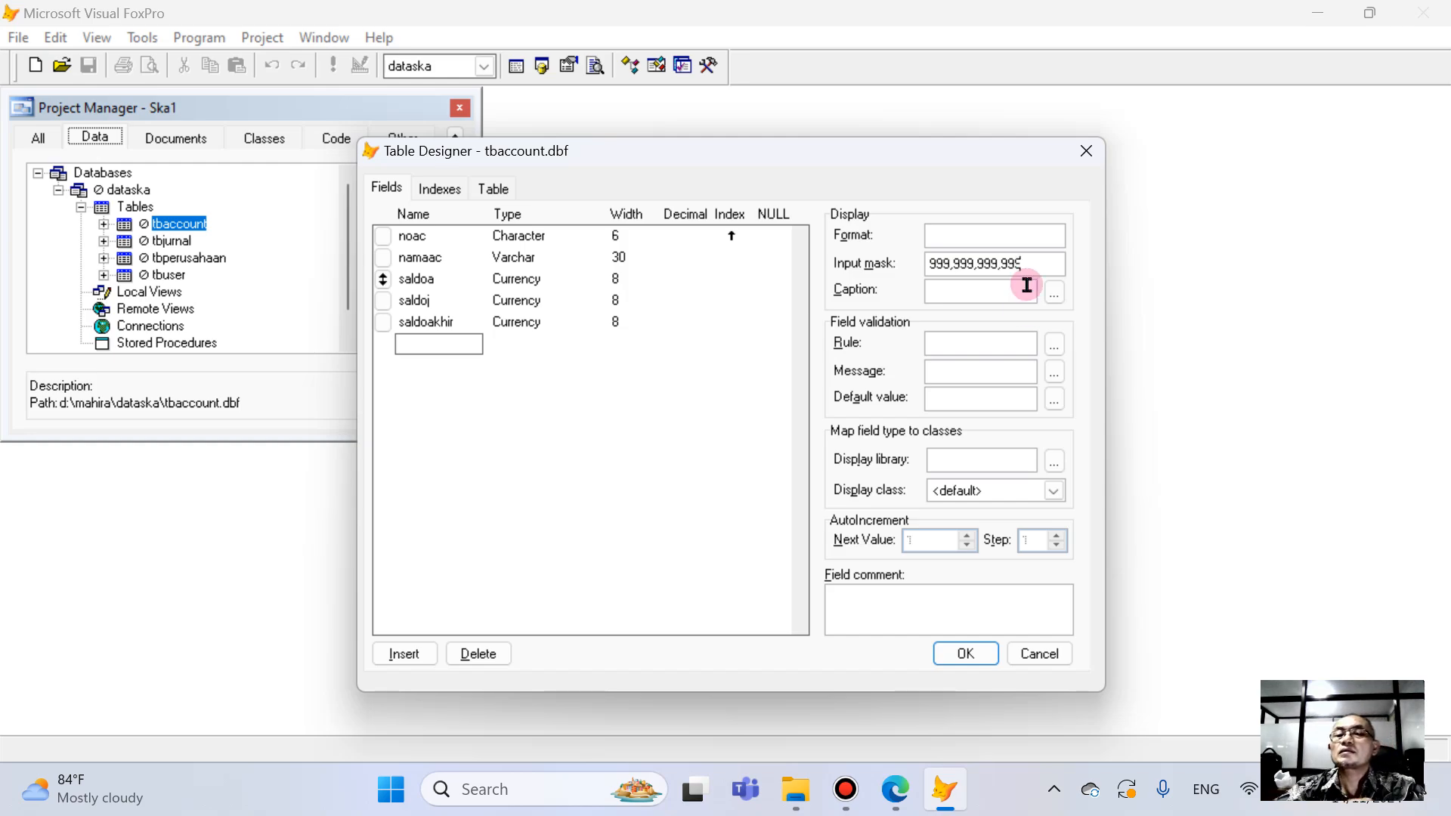
# - Copy saldoa's input mask 999,999,999,999 to the saldoj field
pyautogui.moveTo(1033, 272); pyautogui.dragTo(707, 302)
pyautogui.hotkey('ctrl', 'c')
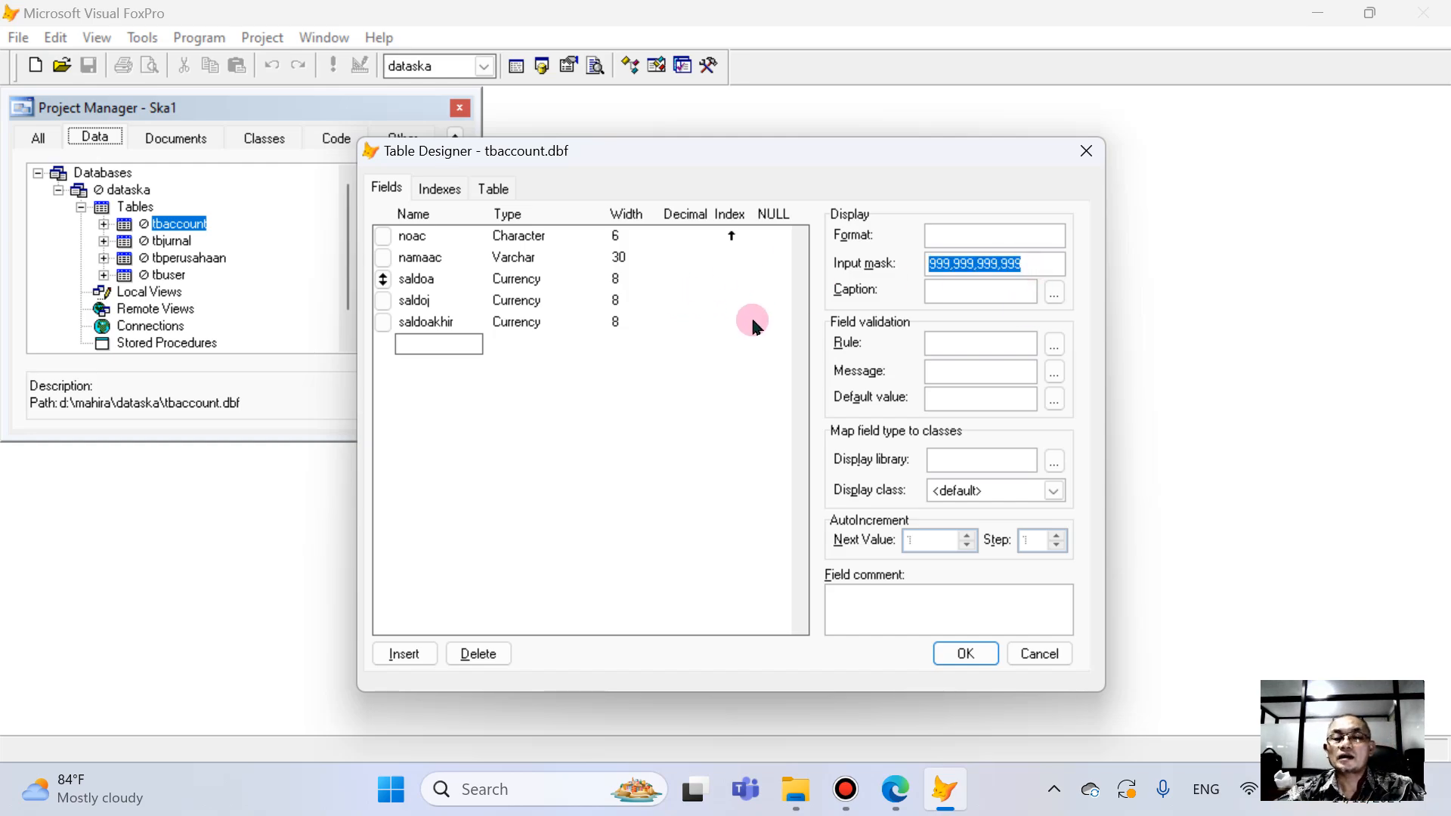
pyautogui.click(416, 301)
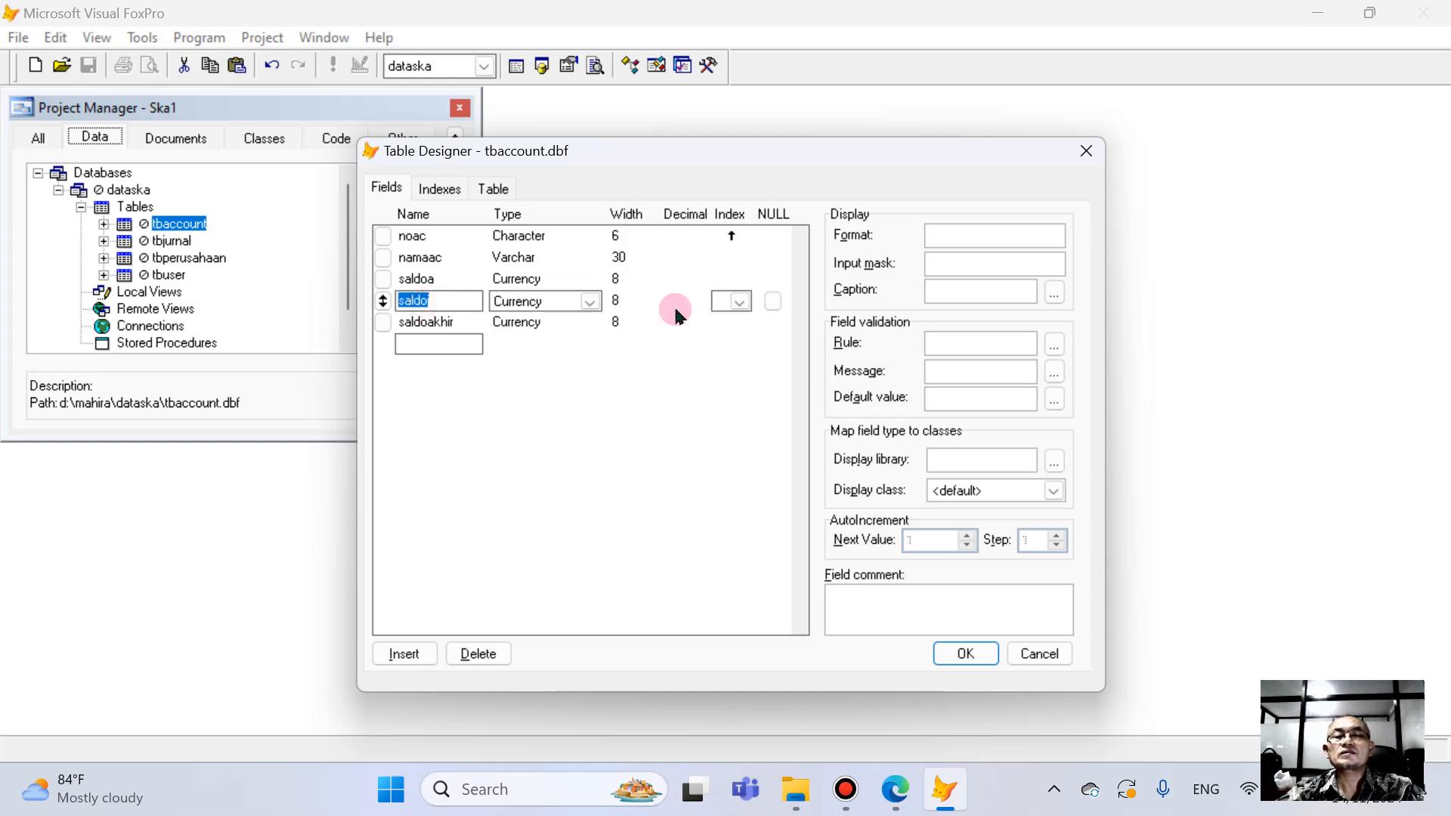
pyautogui.click(952, 266)
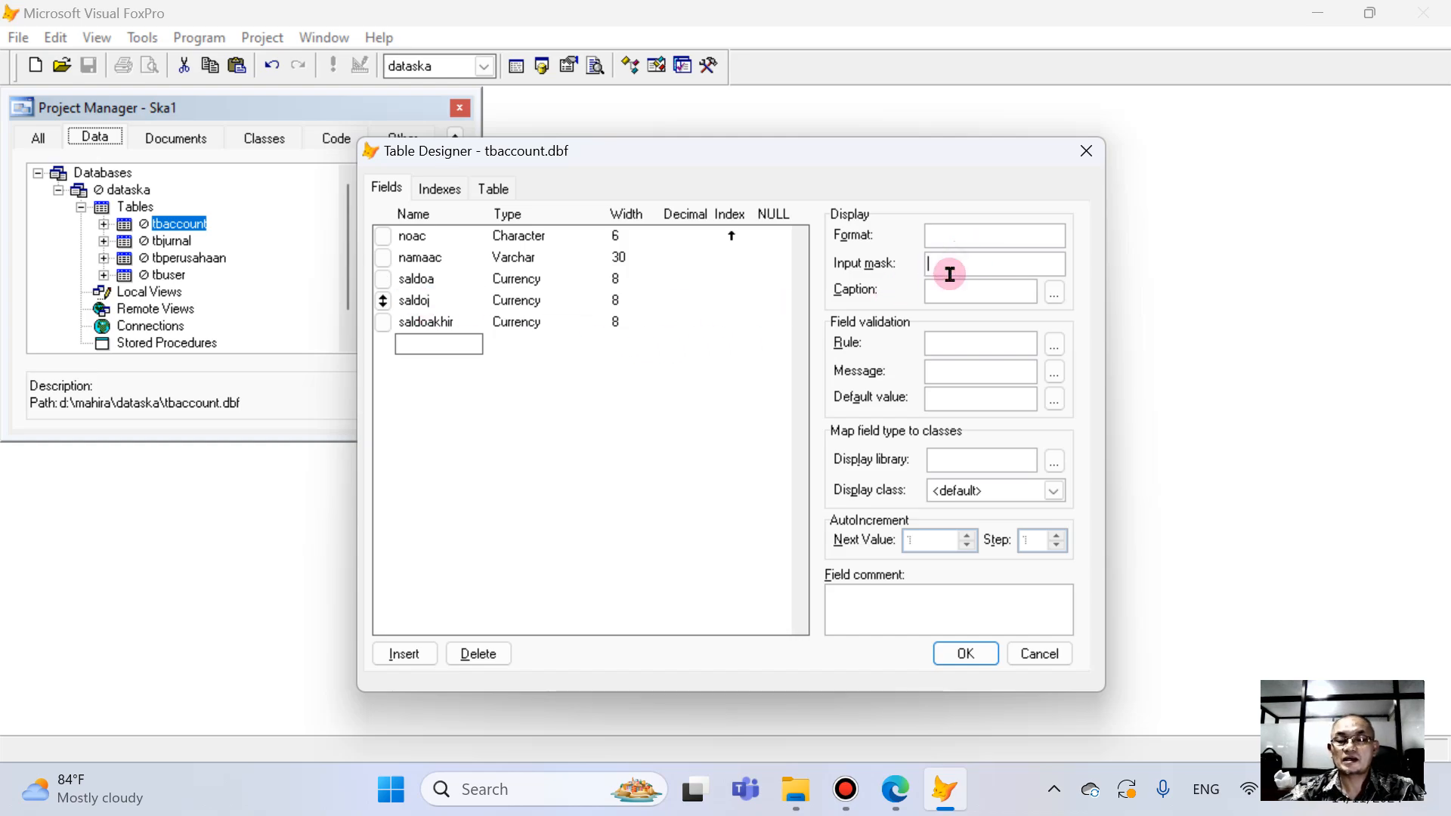
pyautogui.hotkey('ctrl', 'v')
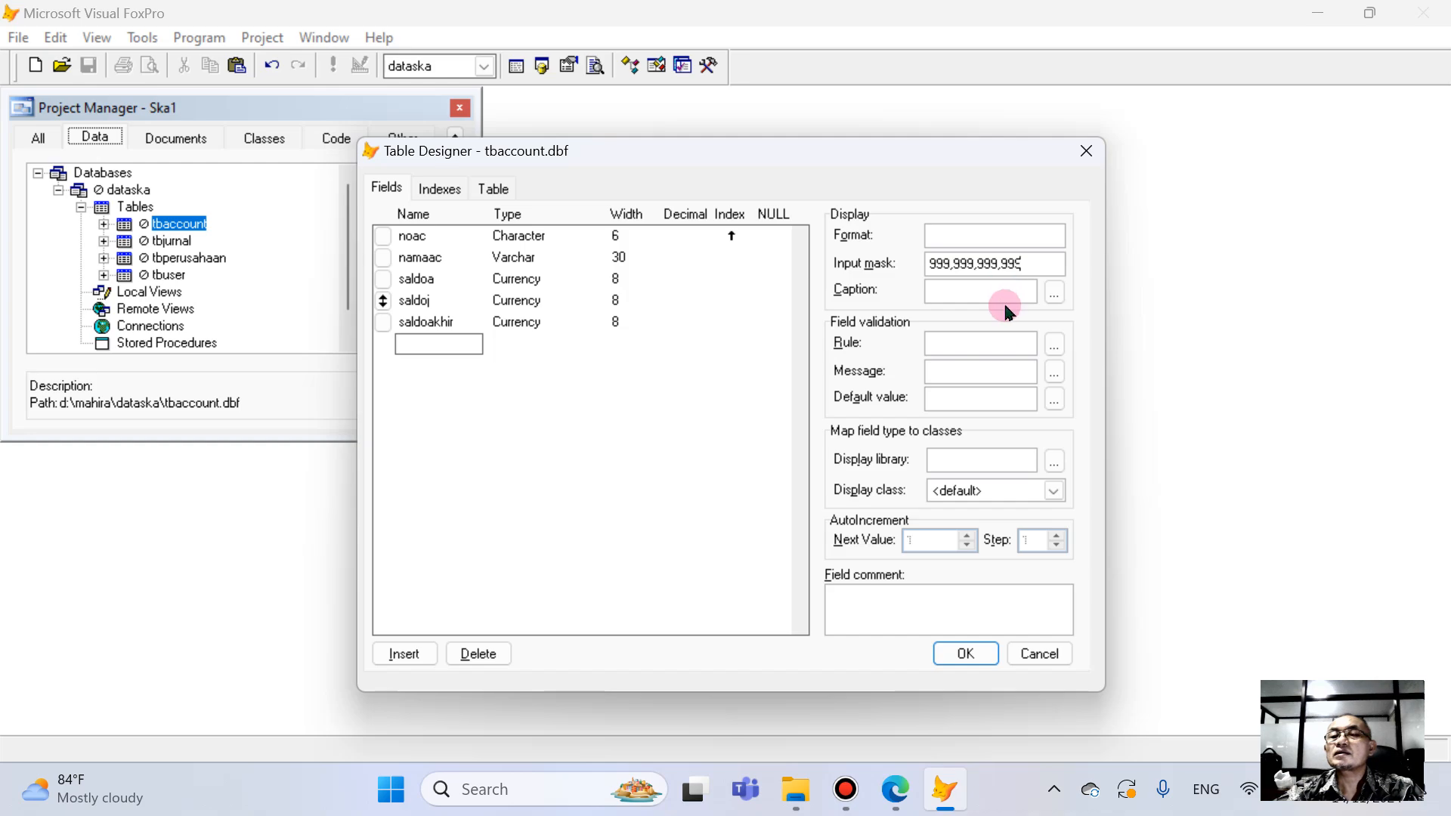
# - Apply the copied input mask 999,999,999,999 to saldoakhir and save tbaccount's structure changes permanently
pyautogui.click(482, 322)
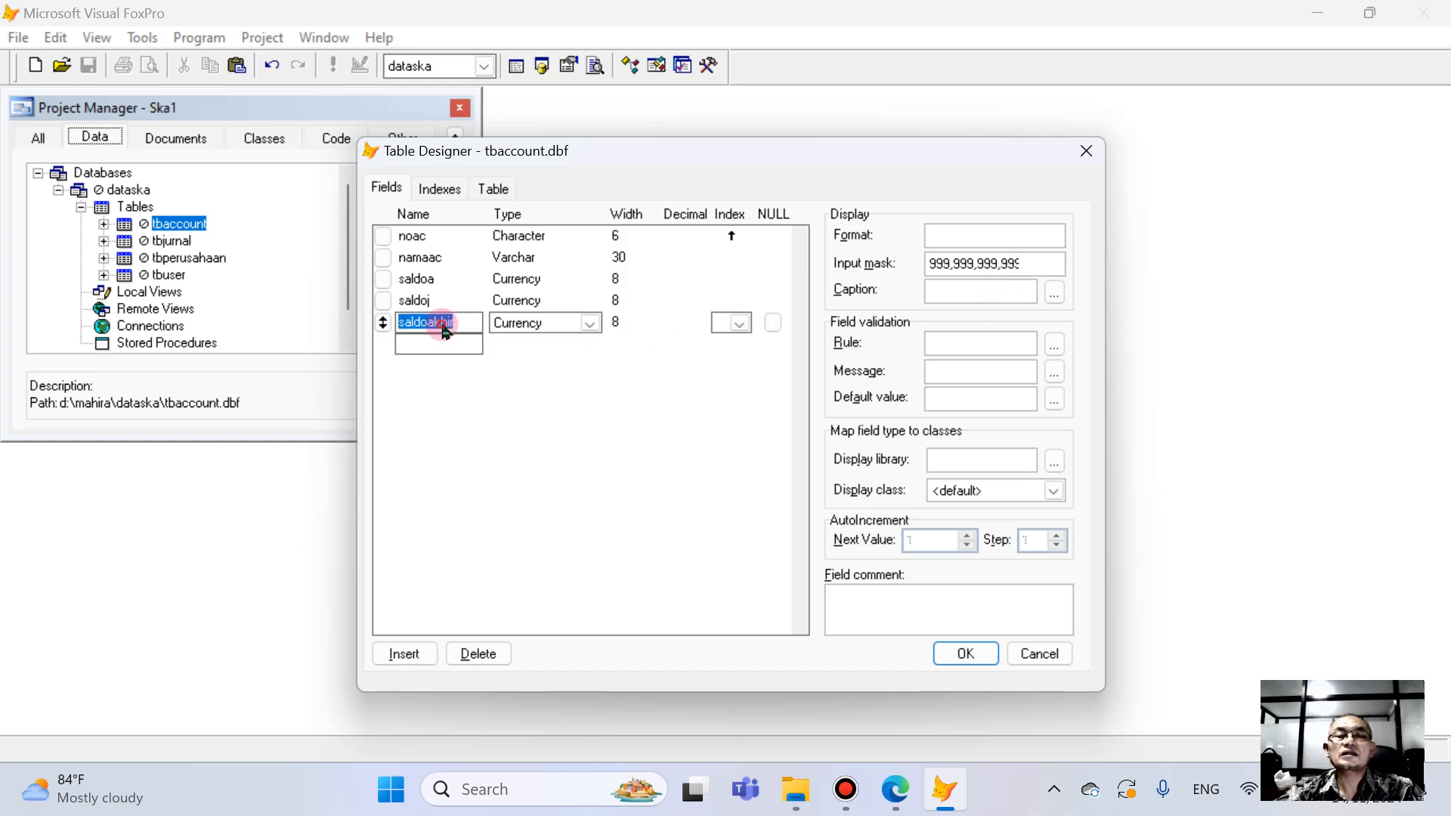
pyautogui.click(952, 266)
pyautogui.hotkey('ctrl', 'v')
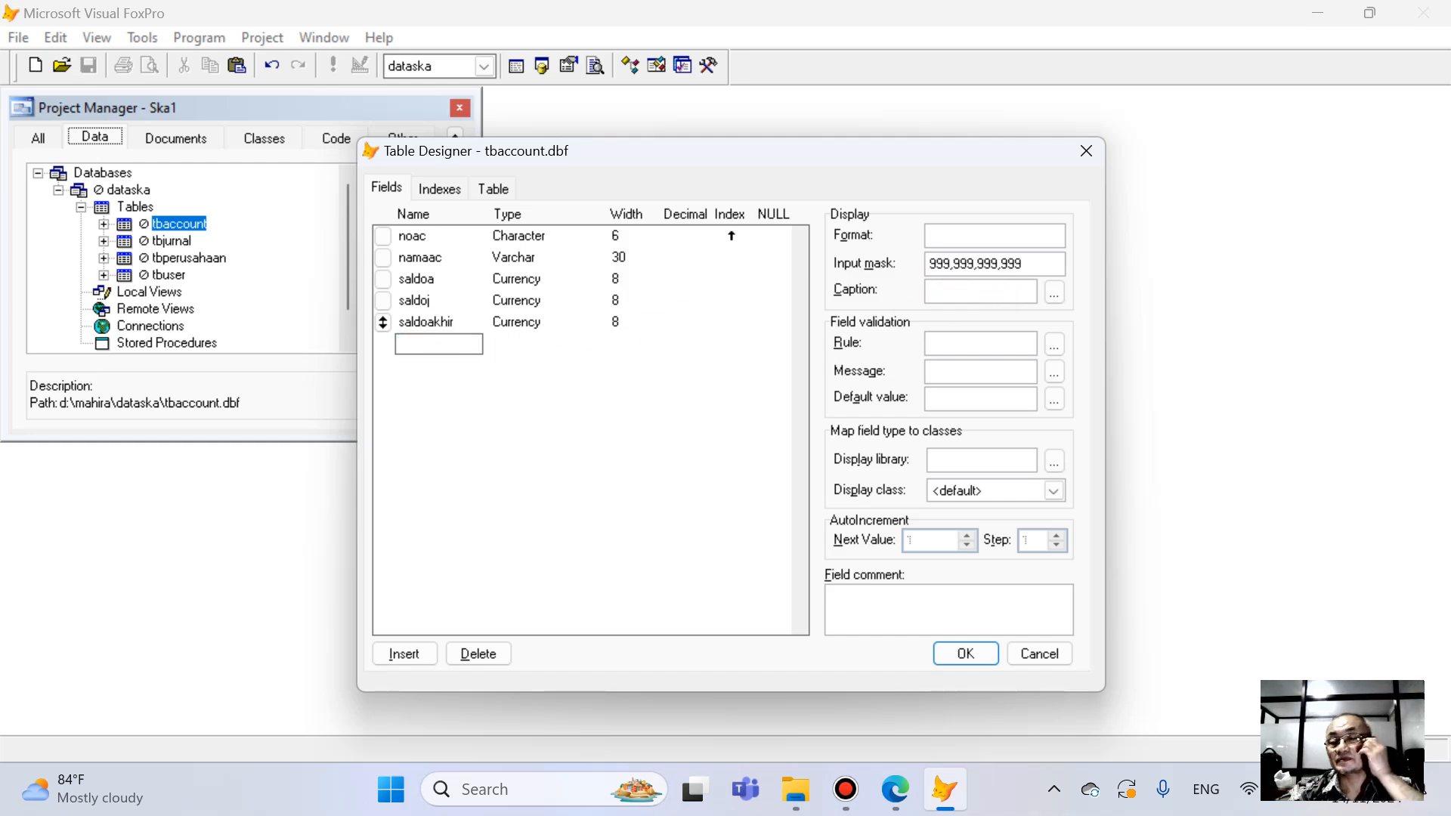
pyautogui.click(965, 651)
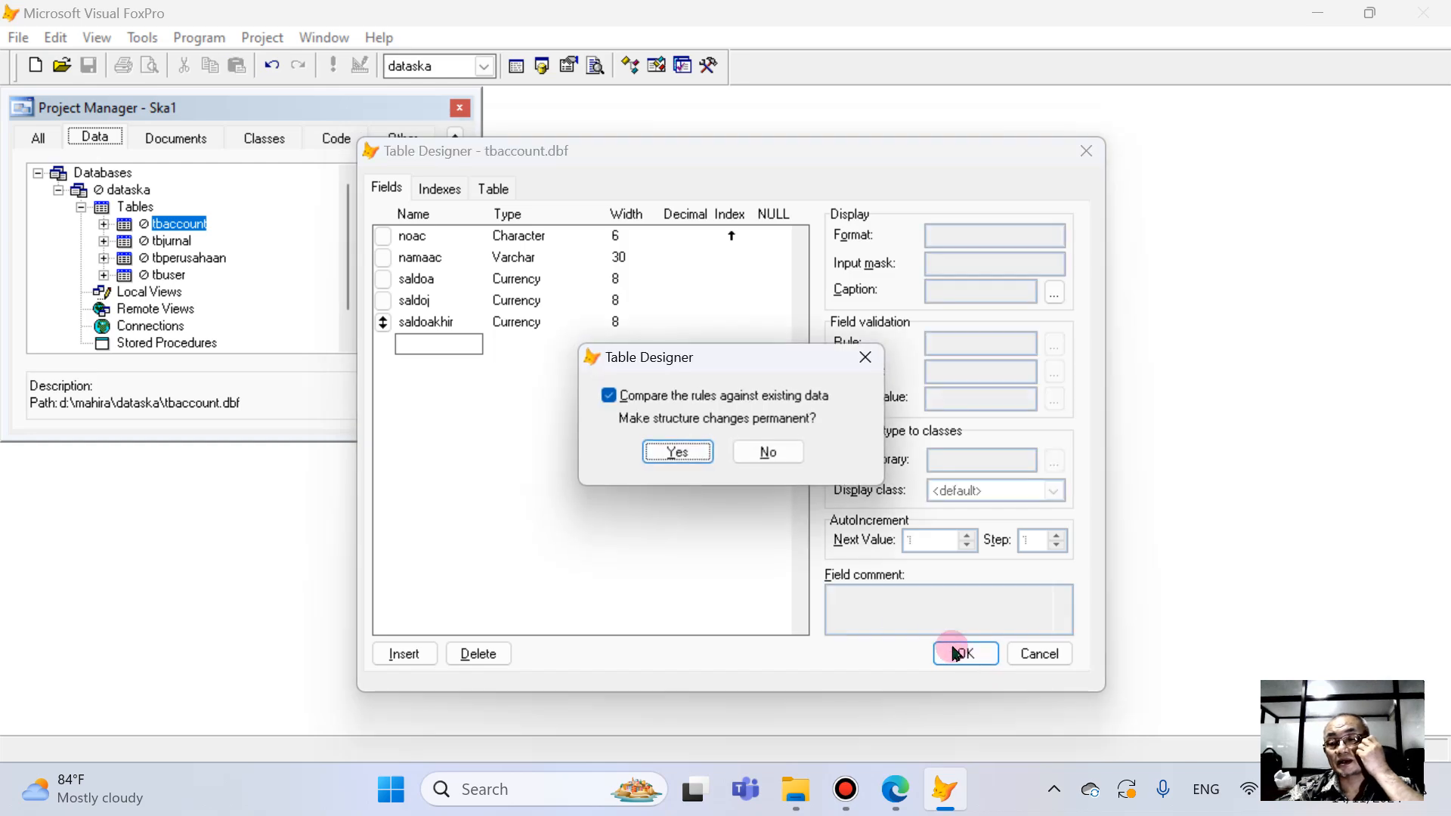
pyautogui.click(676, 457)
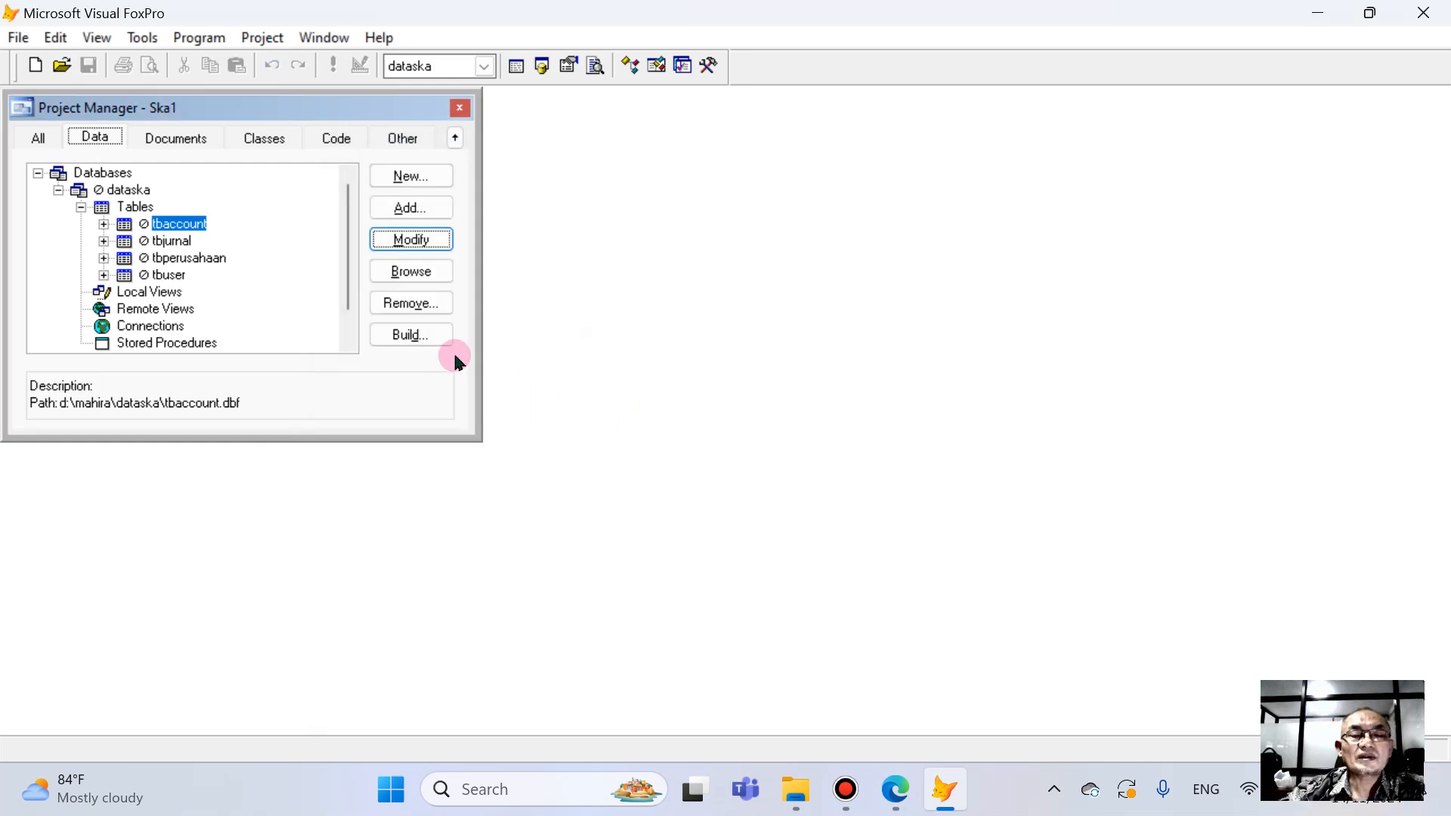